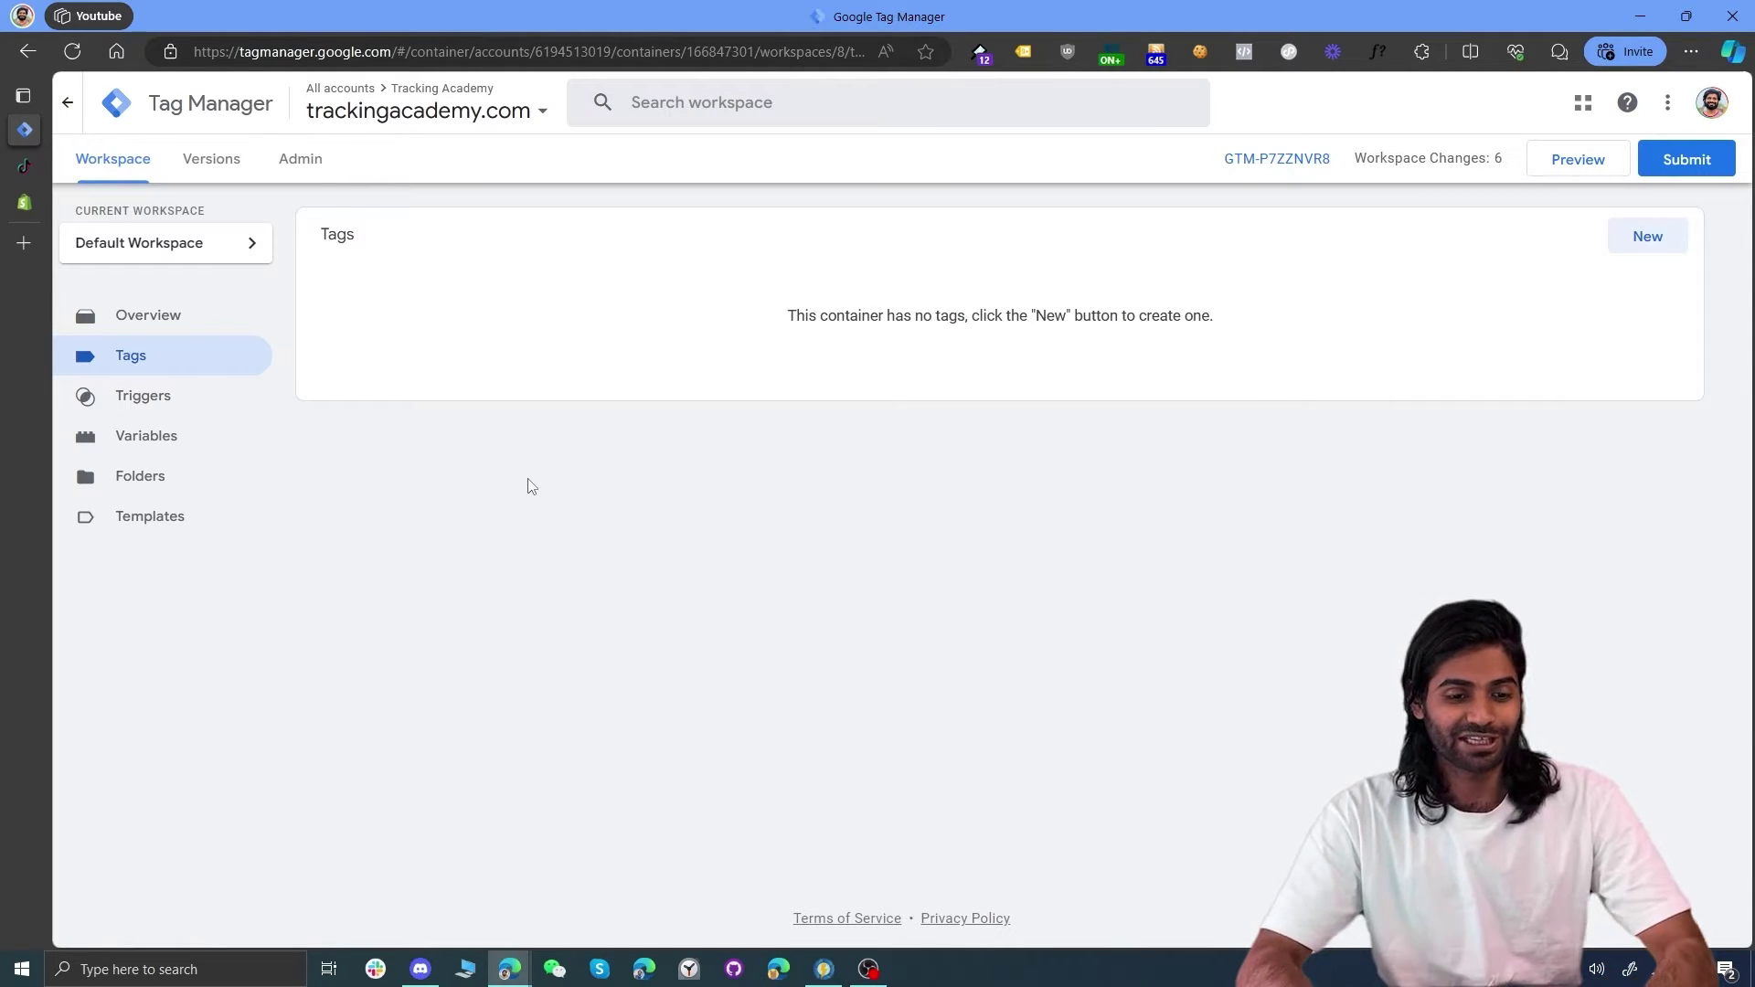
Step: Copy the container's head installation snippet from Admin > Install Google Tag Manager, then go to Shopify
click(301, 164)
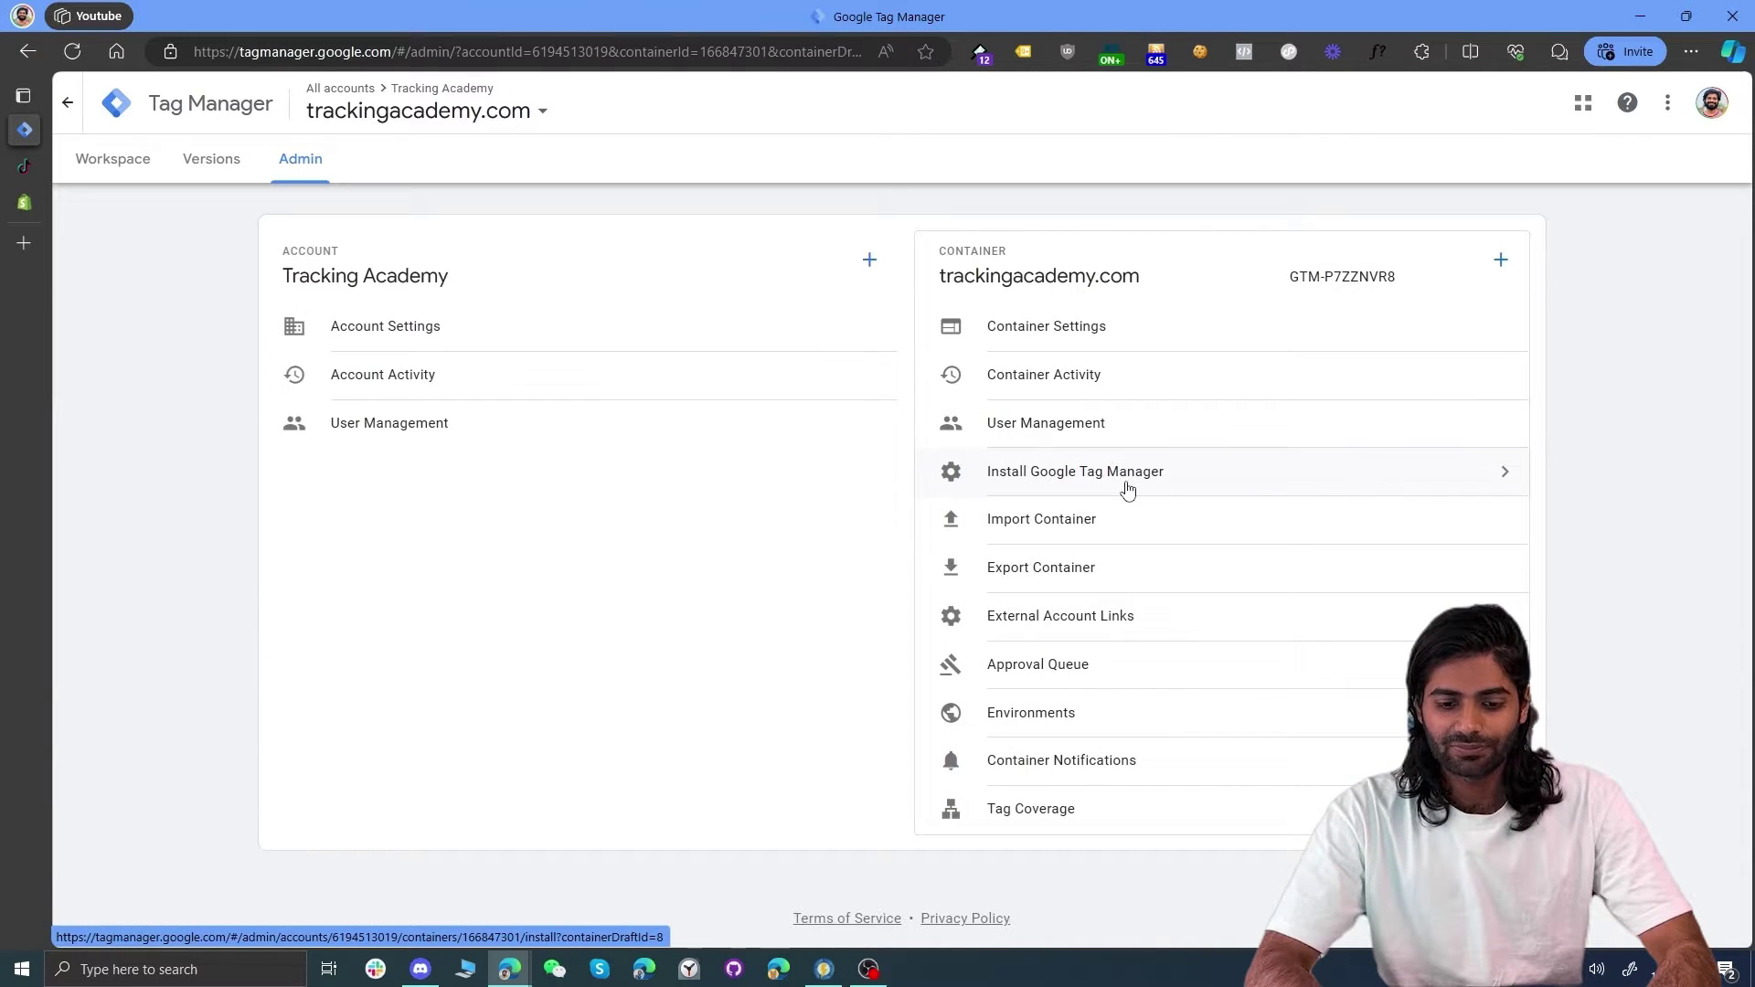
click(1129, 490)
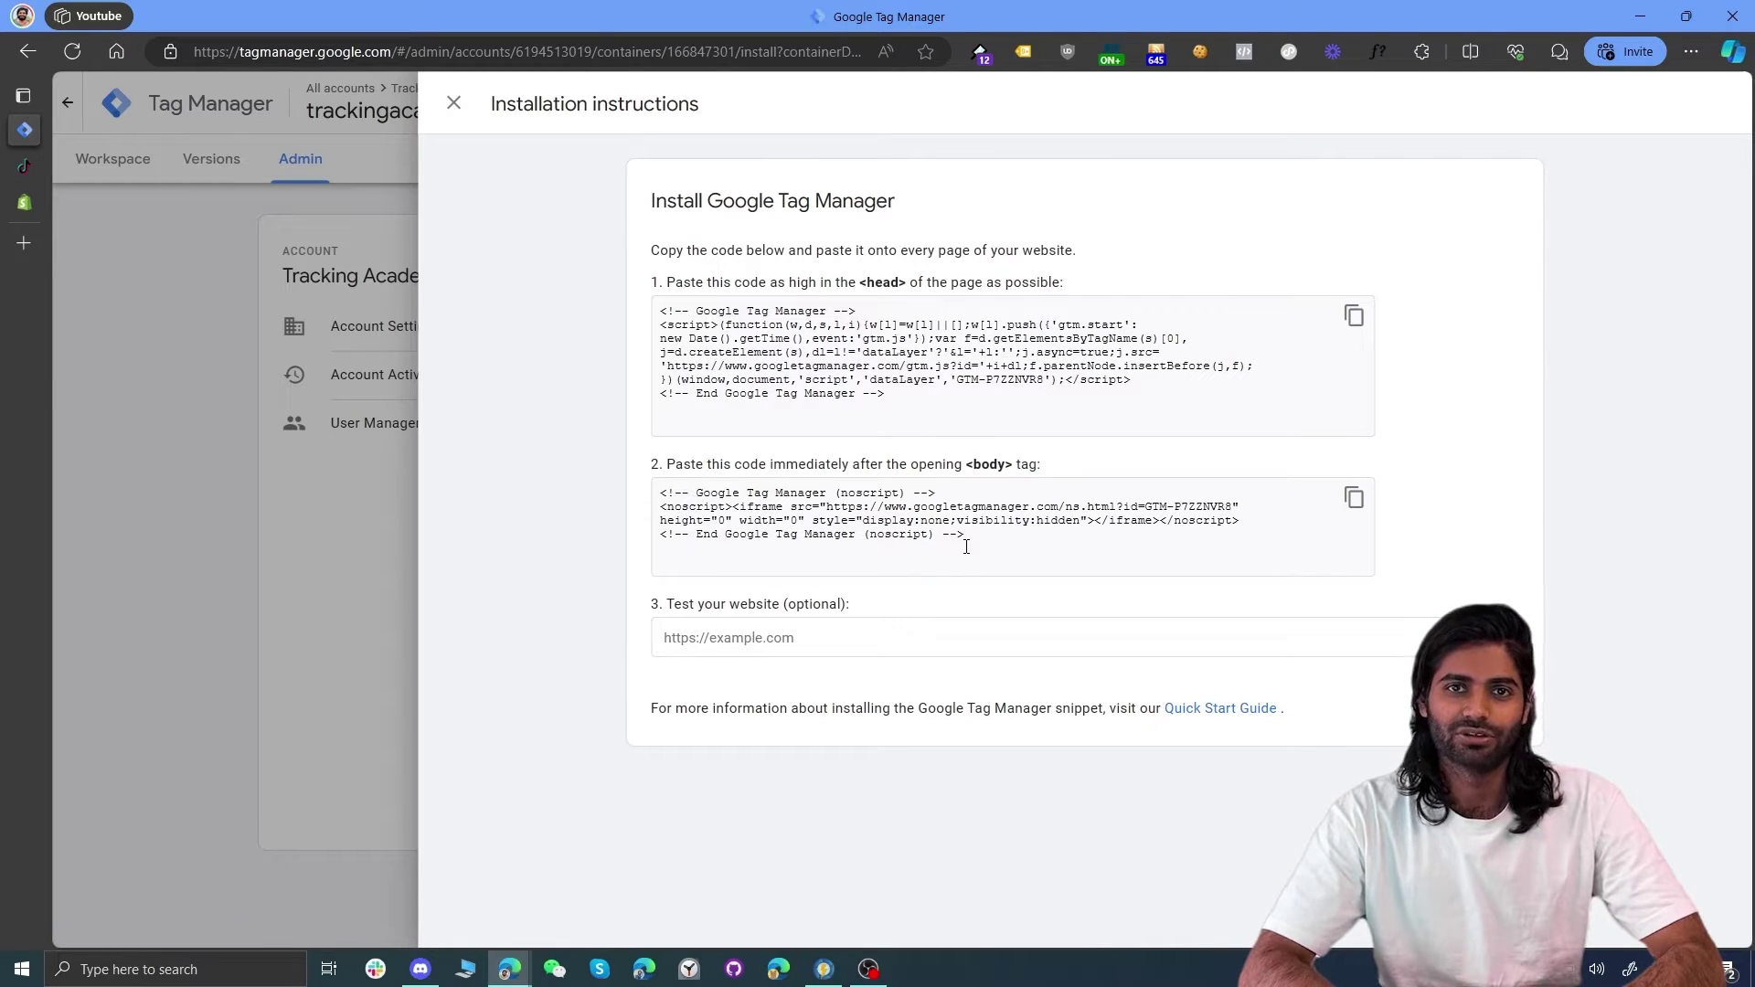
click(1354, 315)
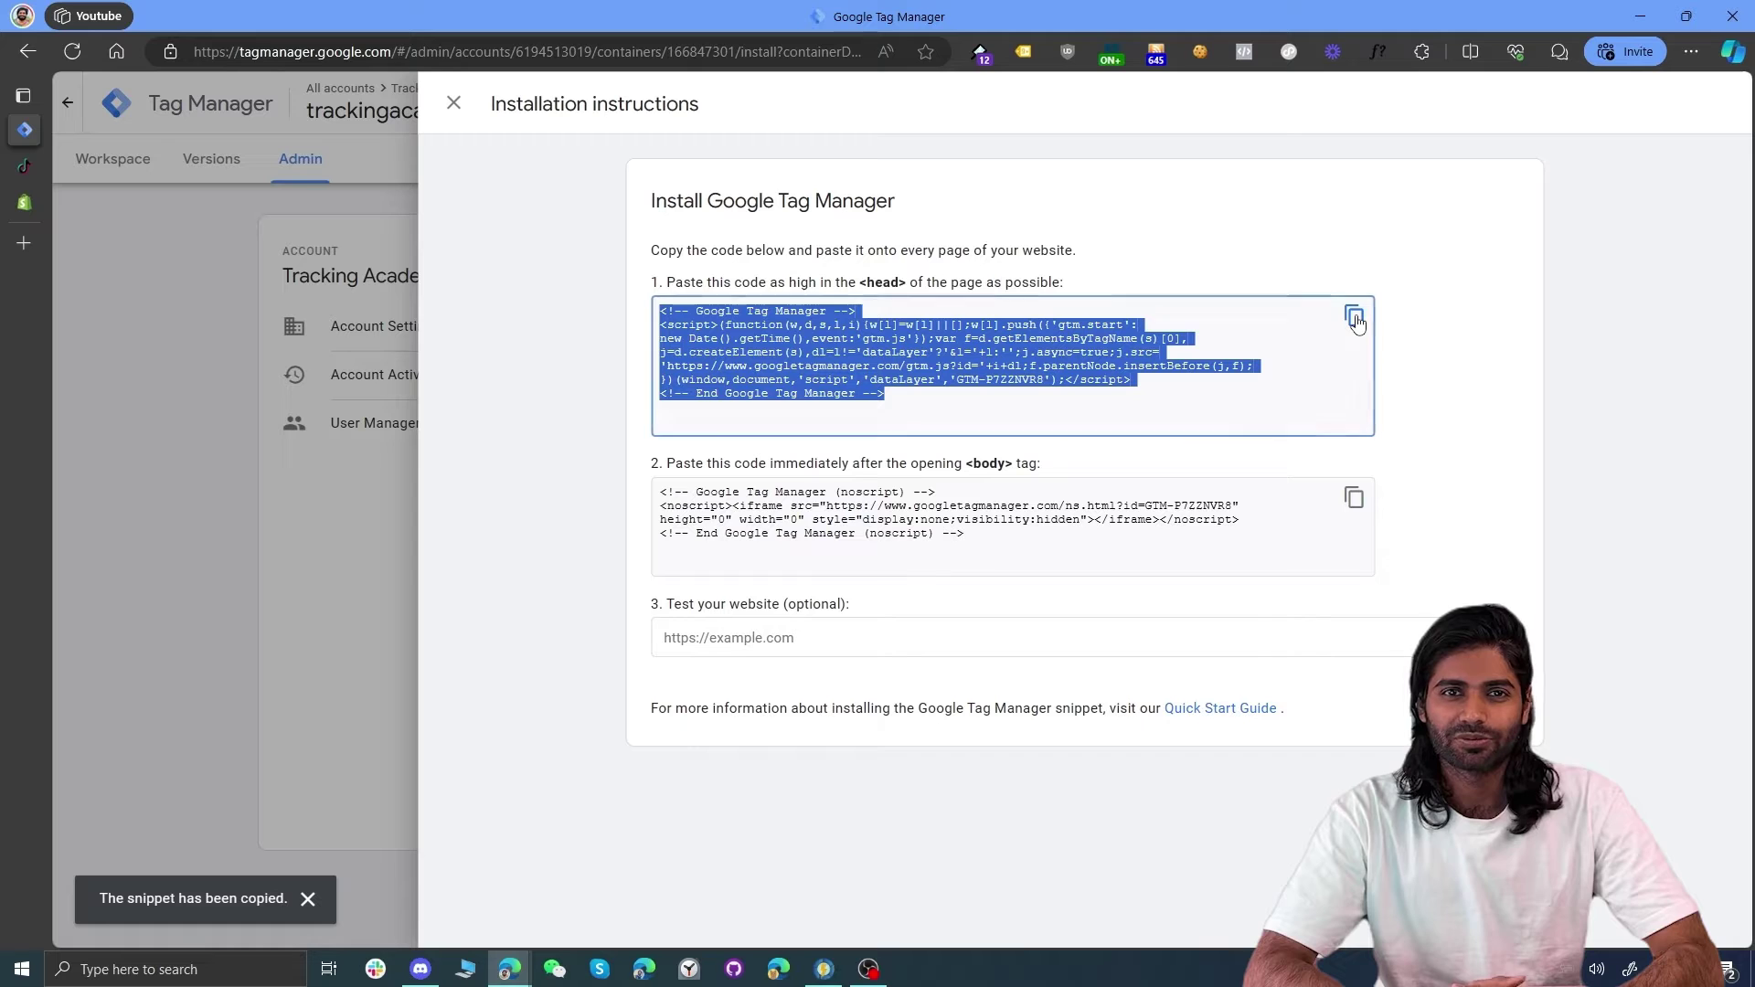
click(24, 202)
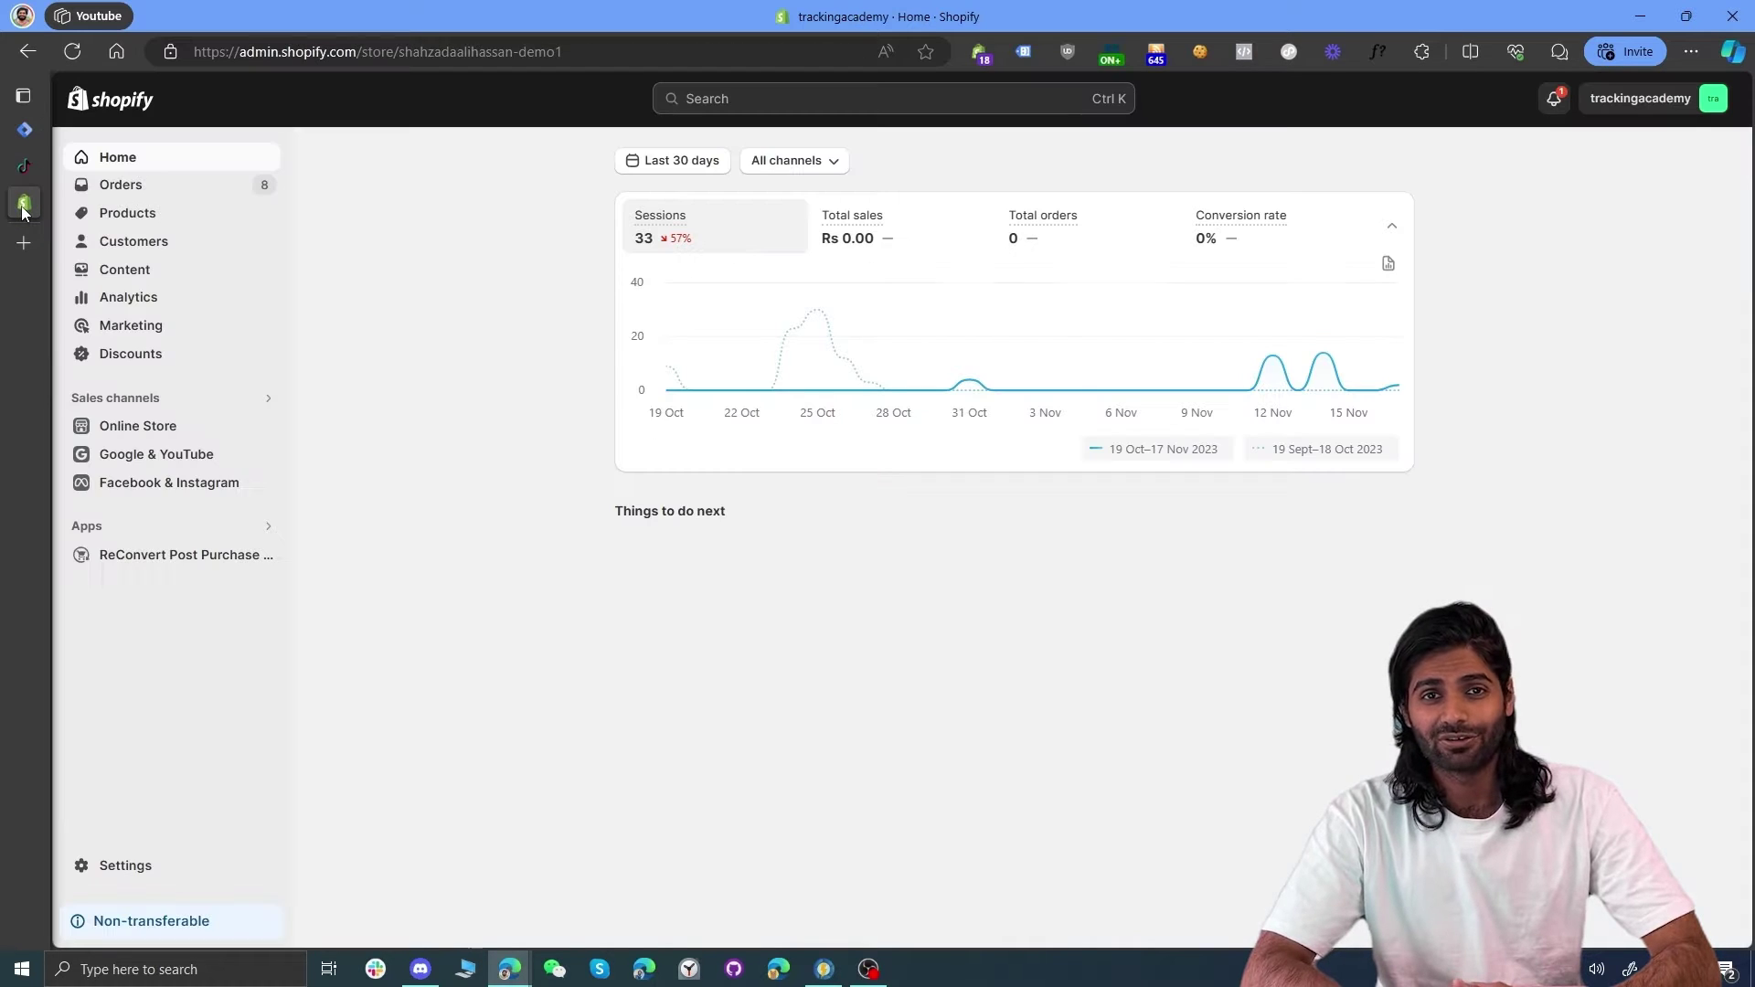
Step: Open theme.liquid in the Sense theme's code editor from Online Store > Themes
click(137, 426)
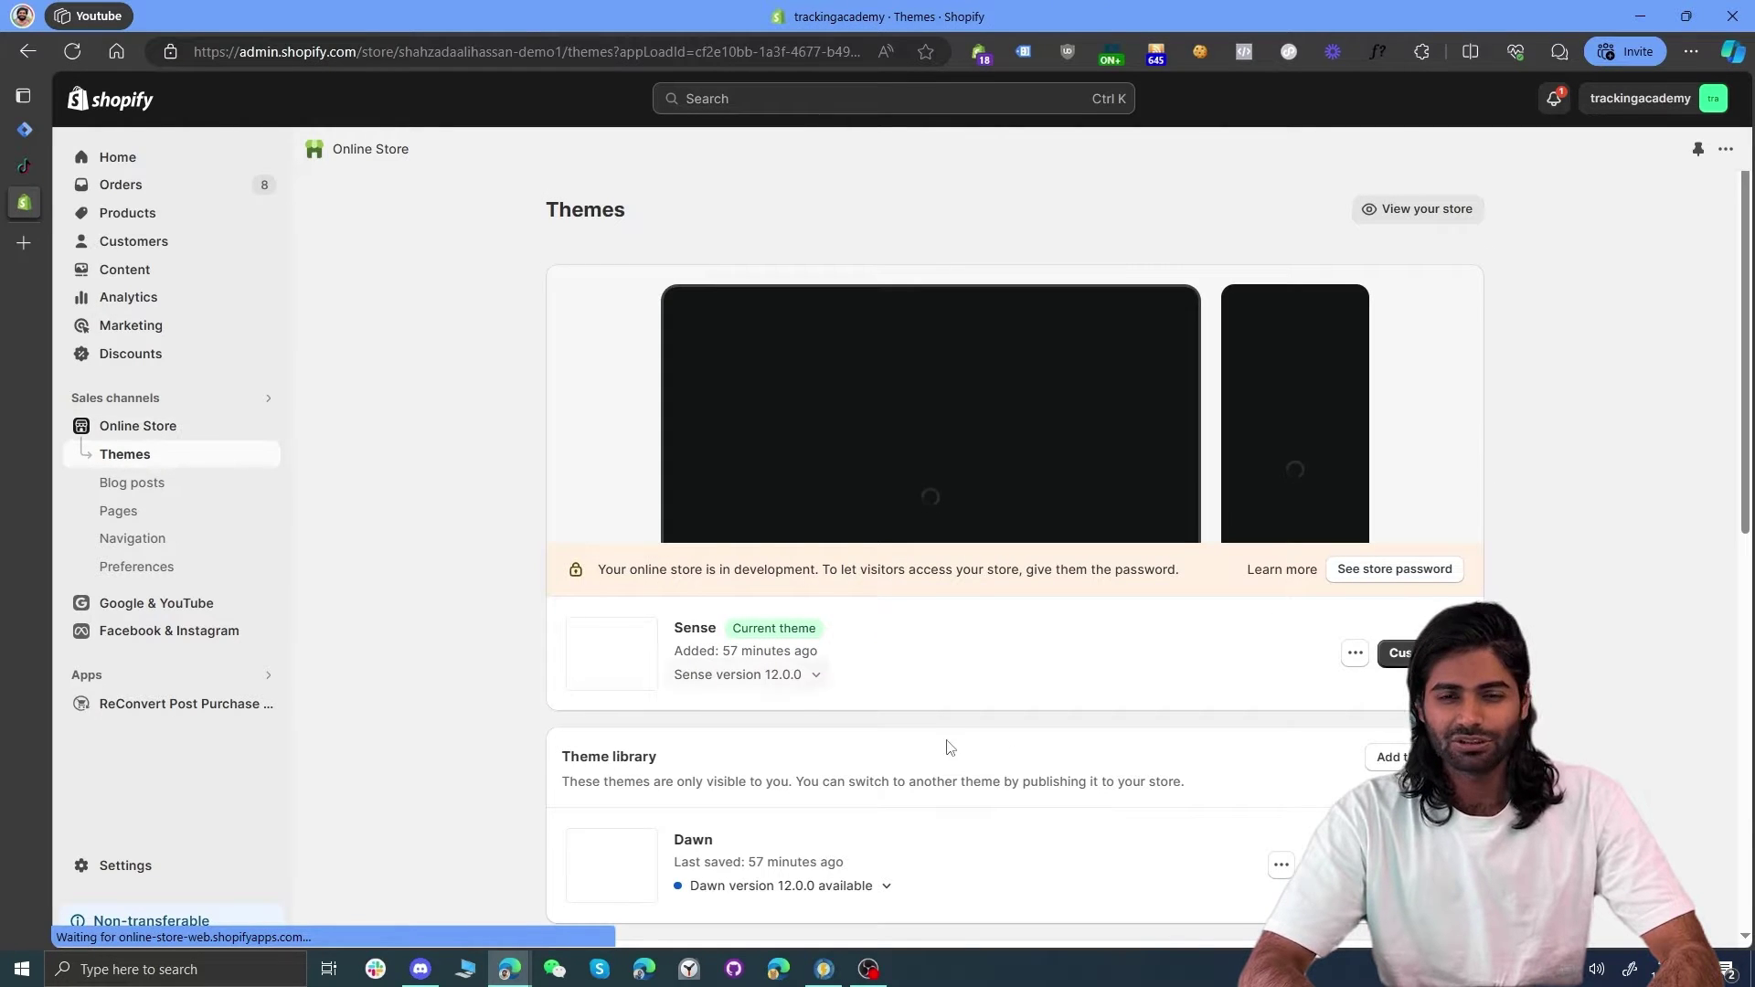
click(1356, 653)
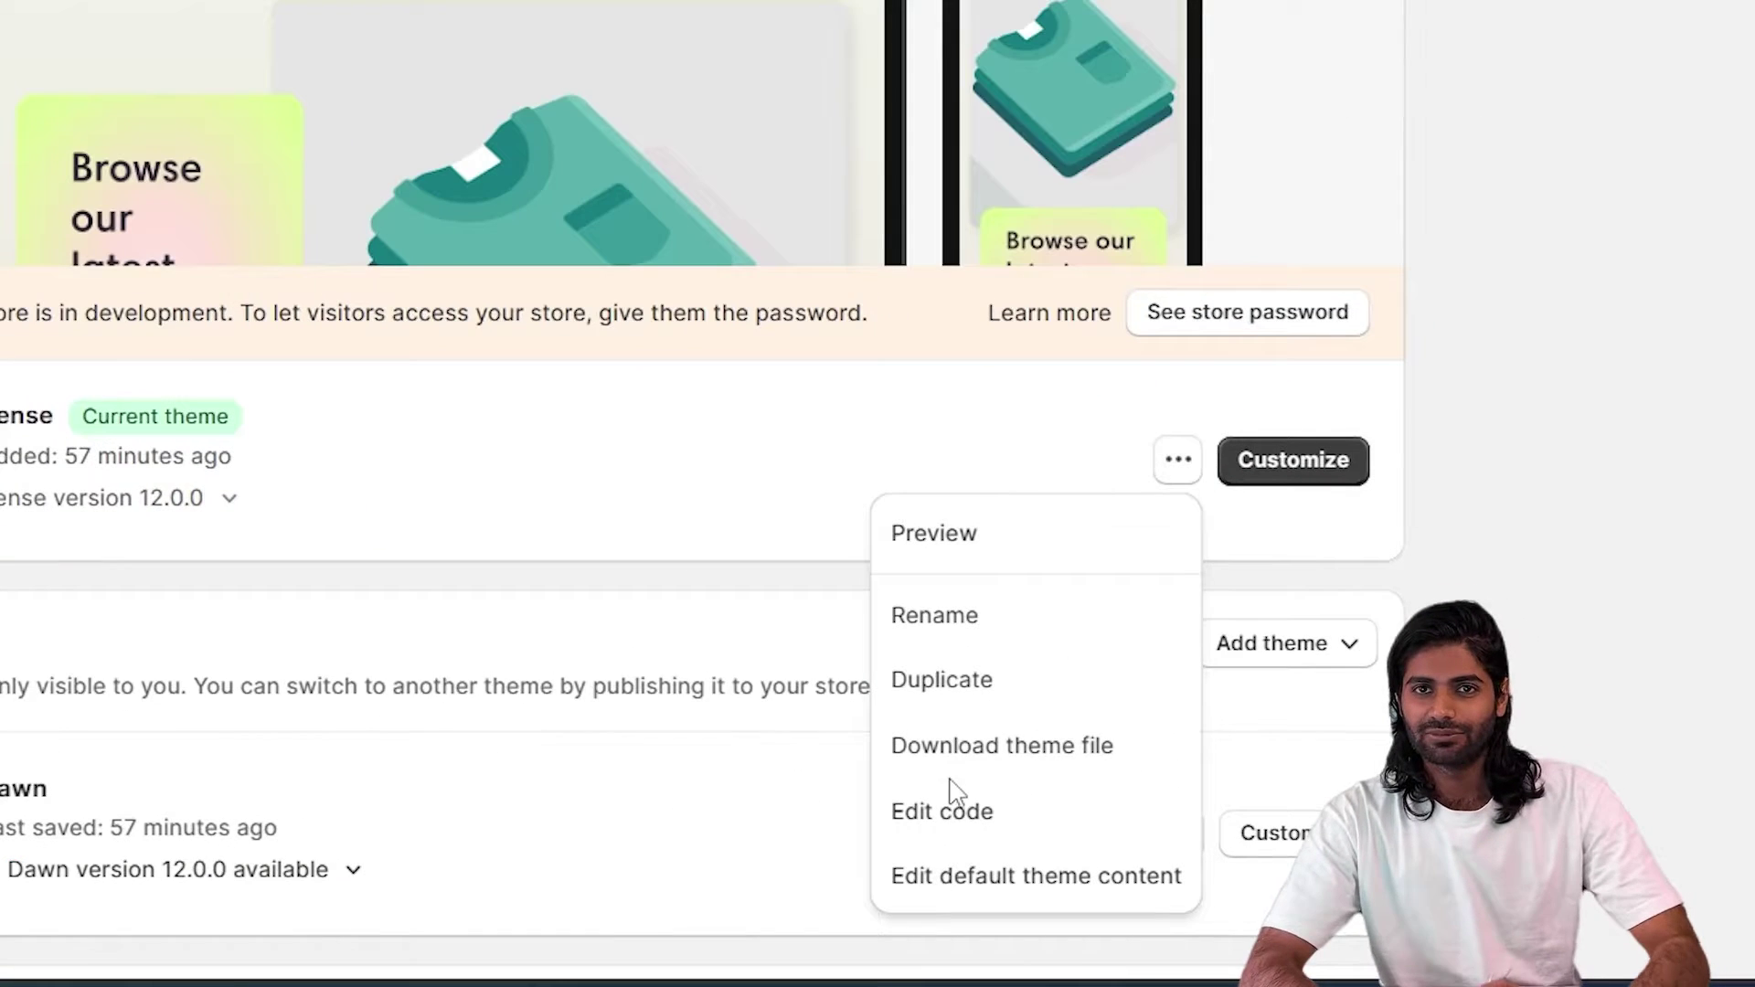
click(951, 812)
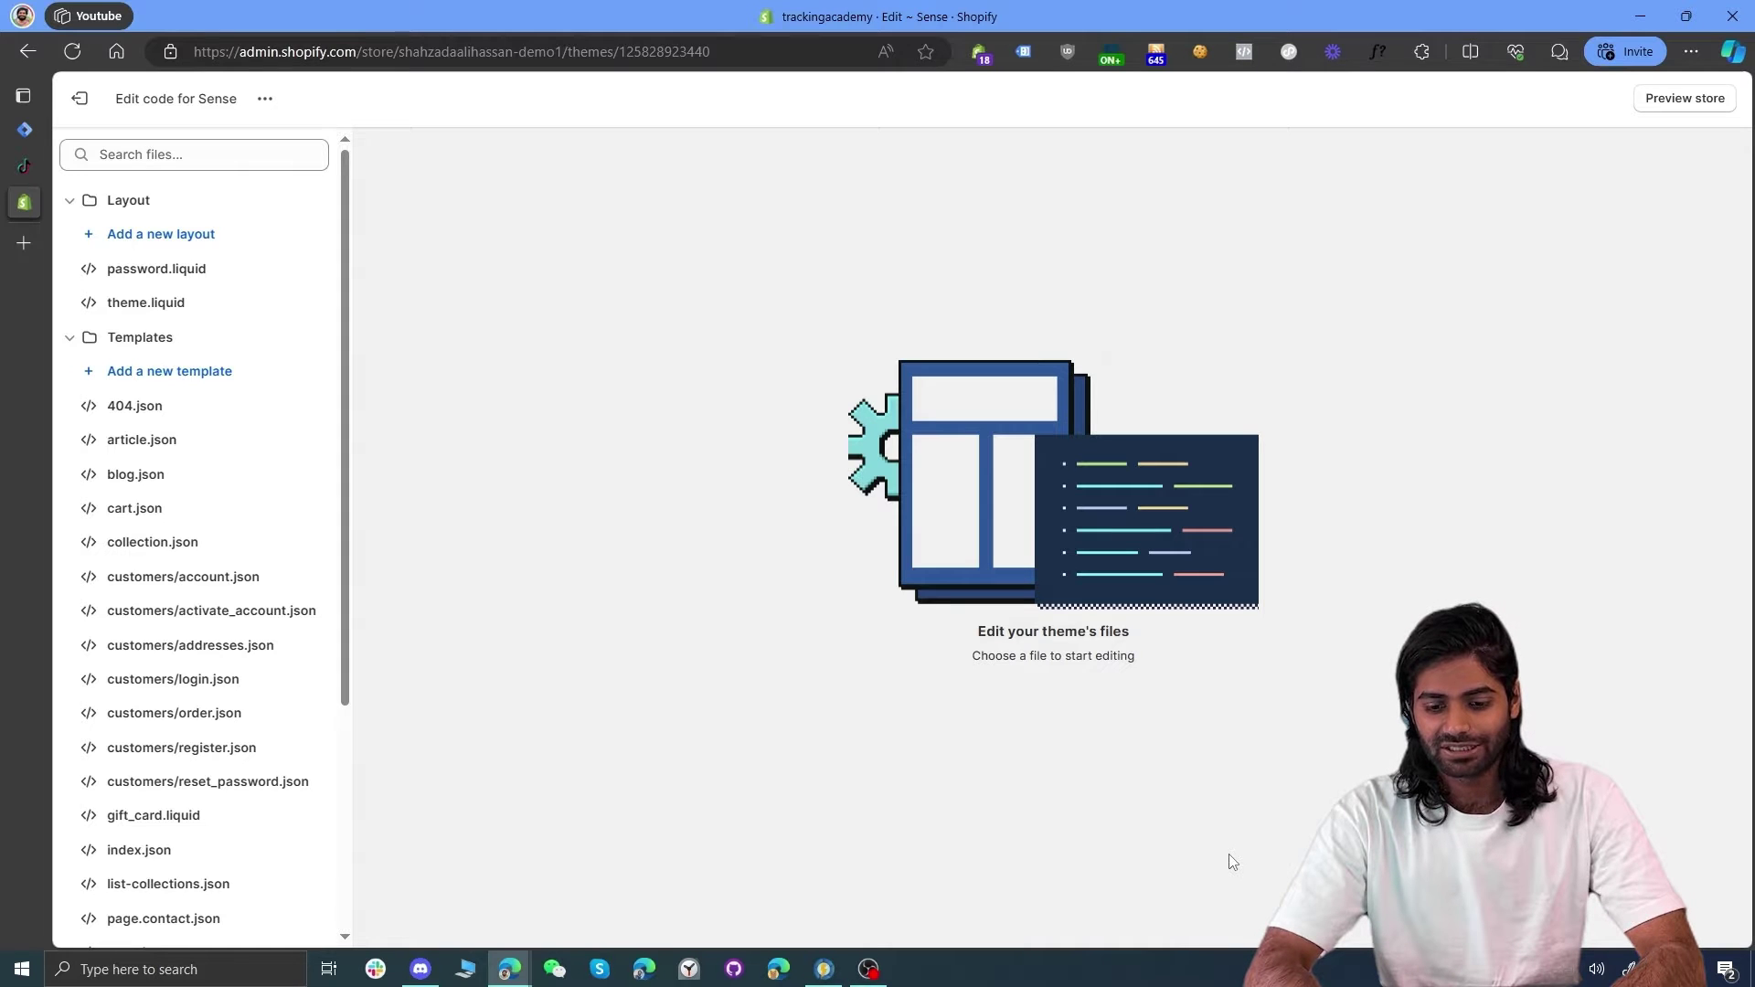
click(174, 298)
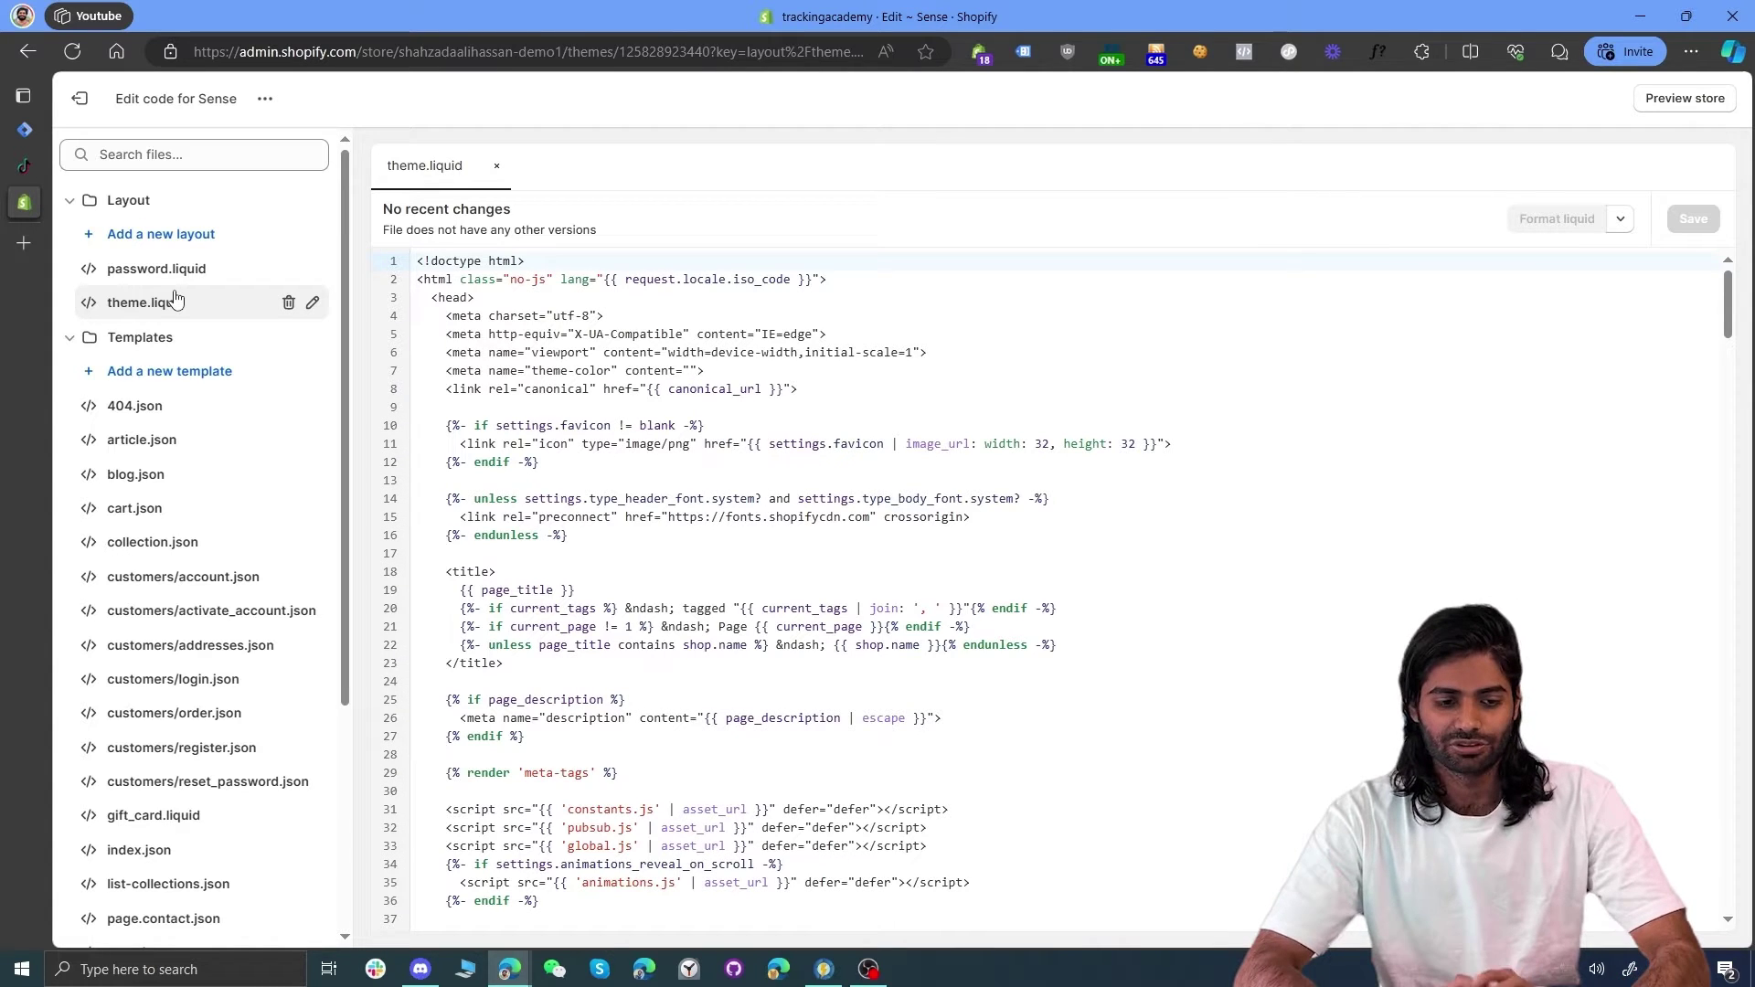
Step: Paste the Tag Manager head snippet on a new line right after the <head> tag
click(391, 299)
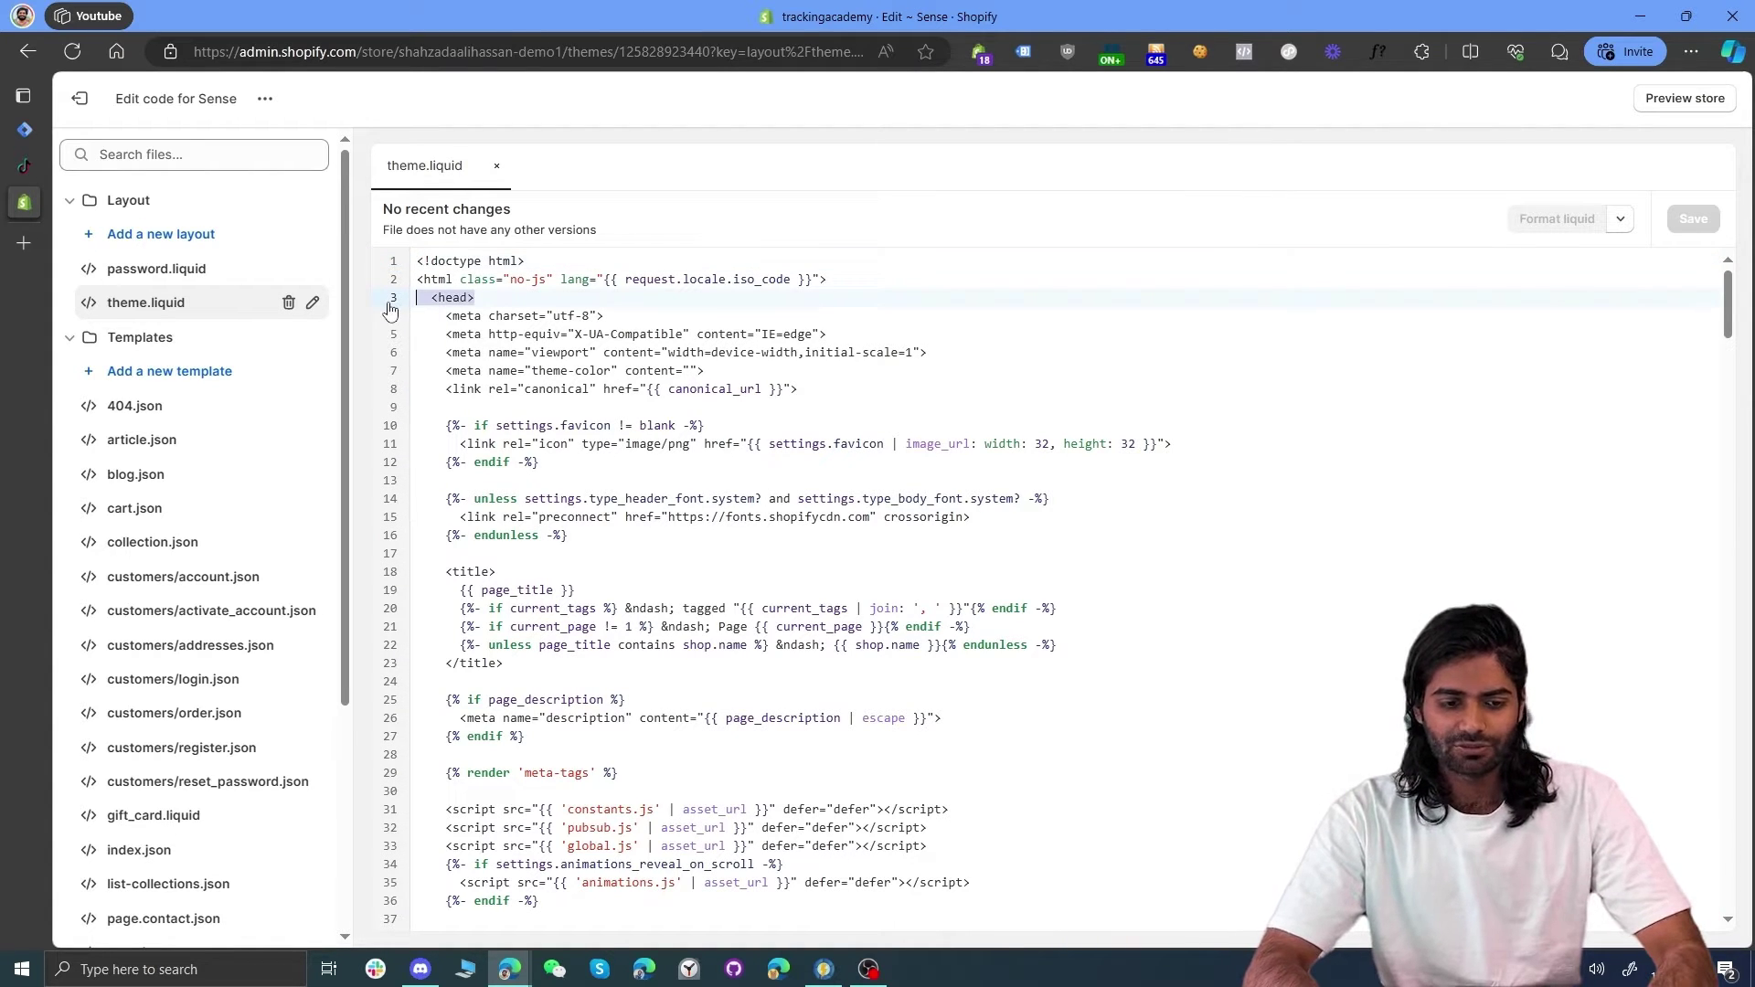
key(shift+End)
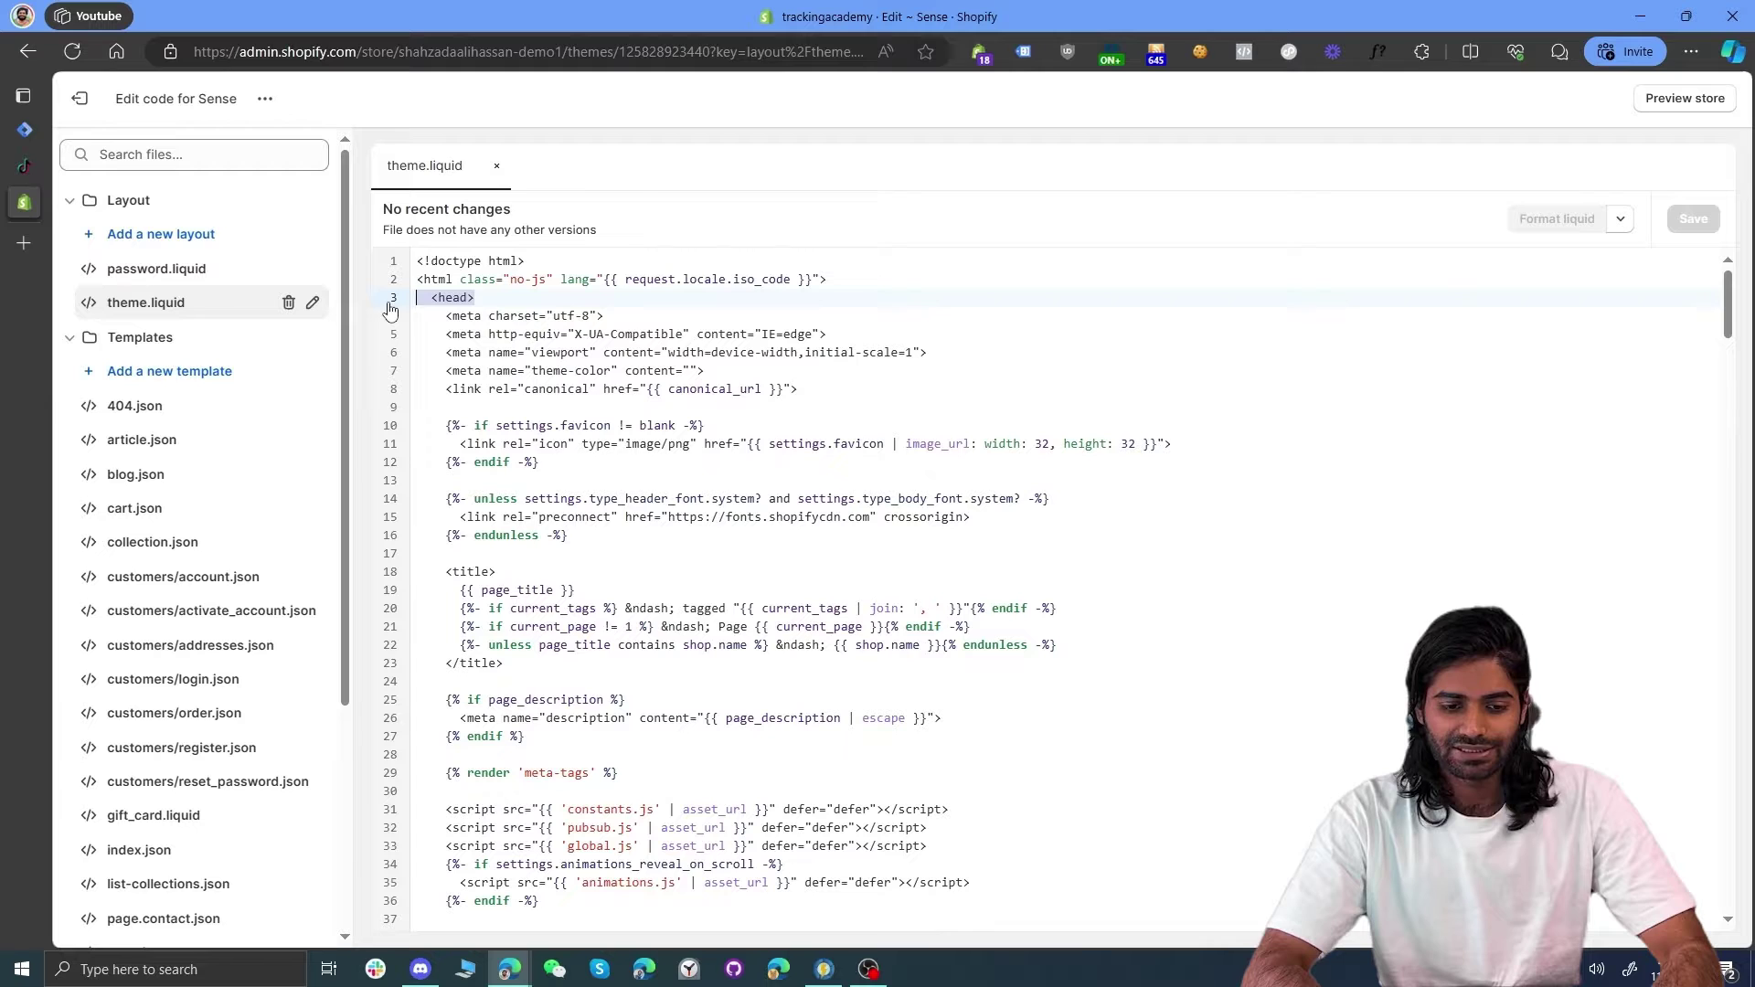
click(542, 297)
key(Return)
key(Return)
key(Return)
key(Return)
key(Return)
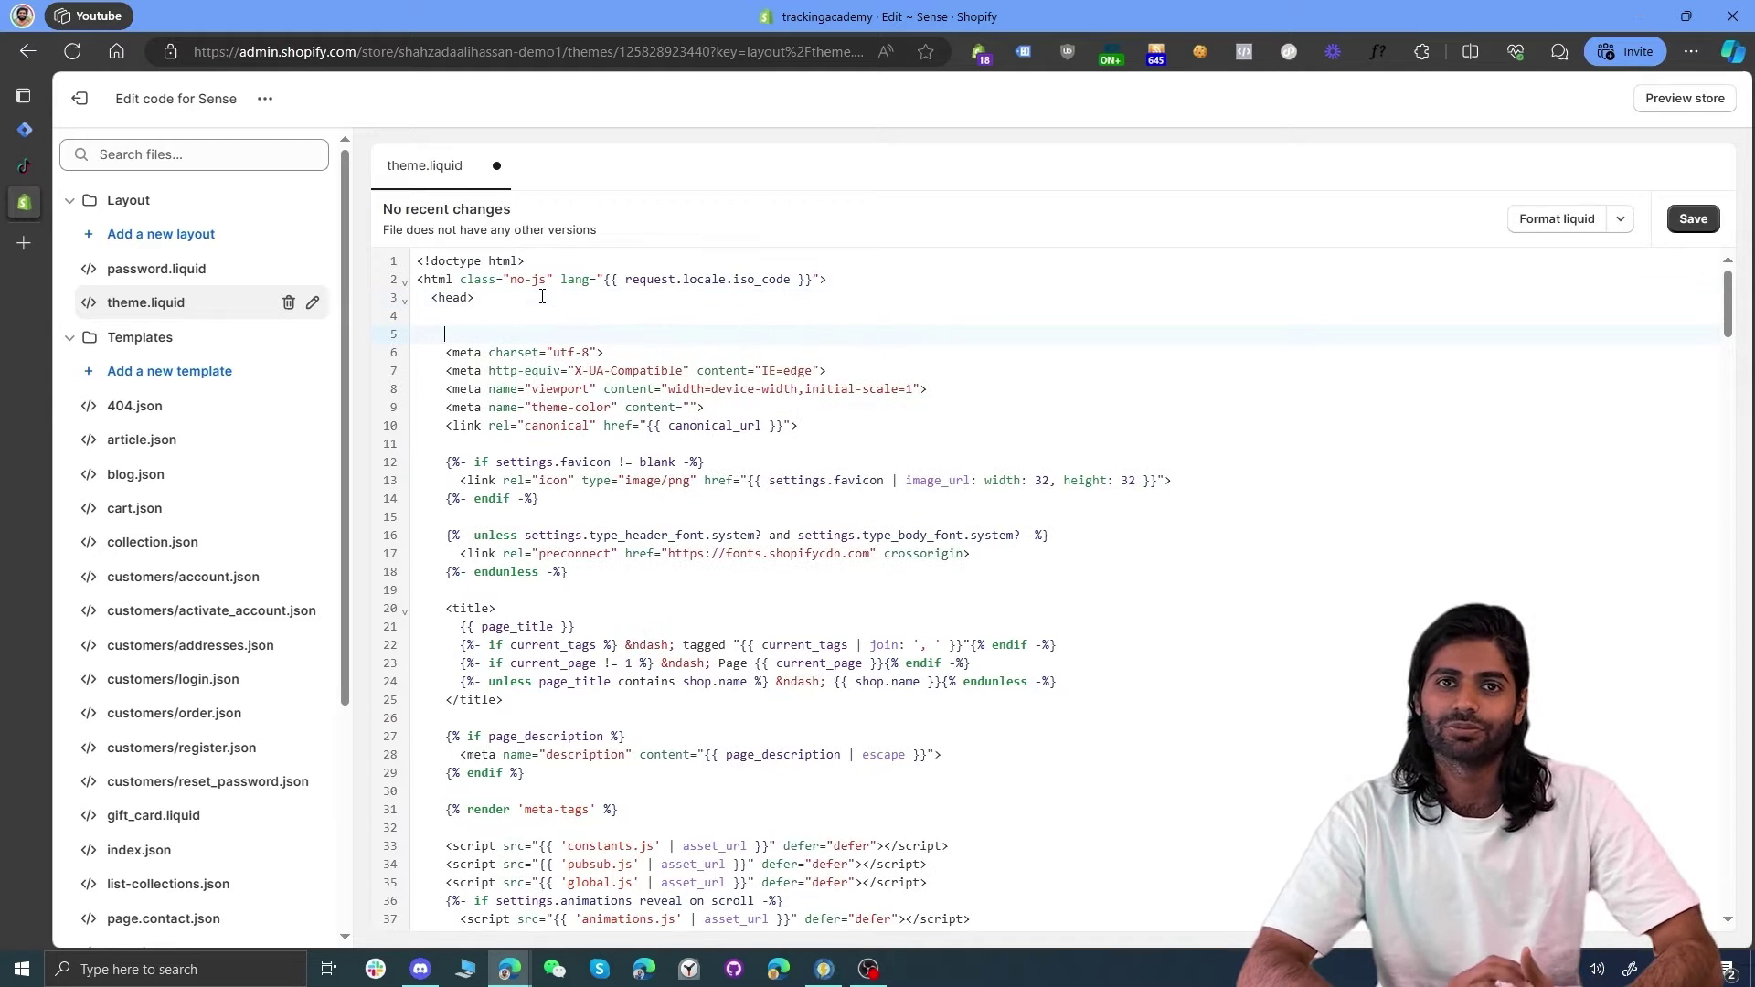
text(<!-- Google Tag Manager --> <script>(function(w,d,s,l,i){w[l]=w[l]||[];w[l].push({'gtm.start': new Date().getTime(),event:'gtm.js'});var f=d.getElementsByTagName(s)[0], j=d.createElement(s),dl=l!='dataLayer'?'&l='+l:'';j.async=true;j.src= 'https://www.googletagmanager.com/gtm.js?id='+i+dl;f.parentNode.insertBefore(j,f); })(window,document,'script','dataLayer','GTM-P7ZZNVR8');</script> <!-- End Google Tag Manager -->)
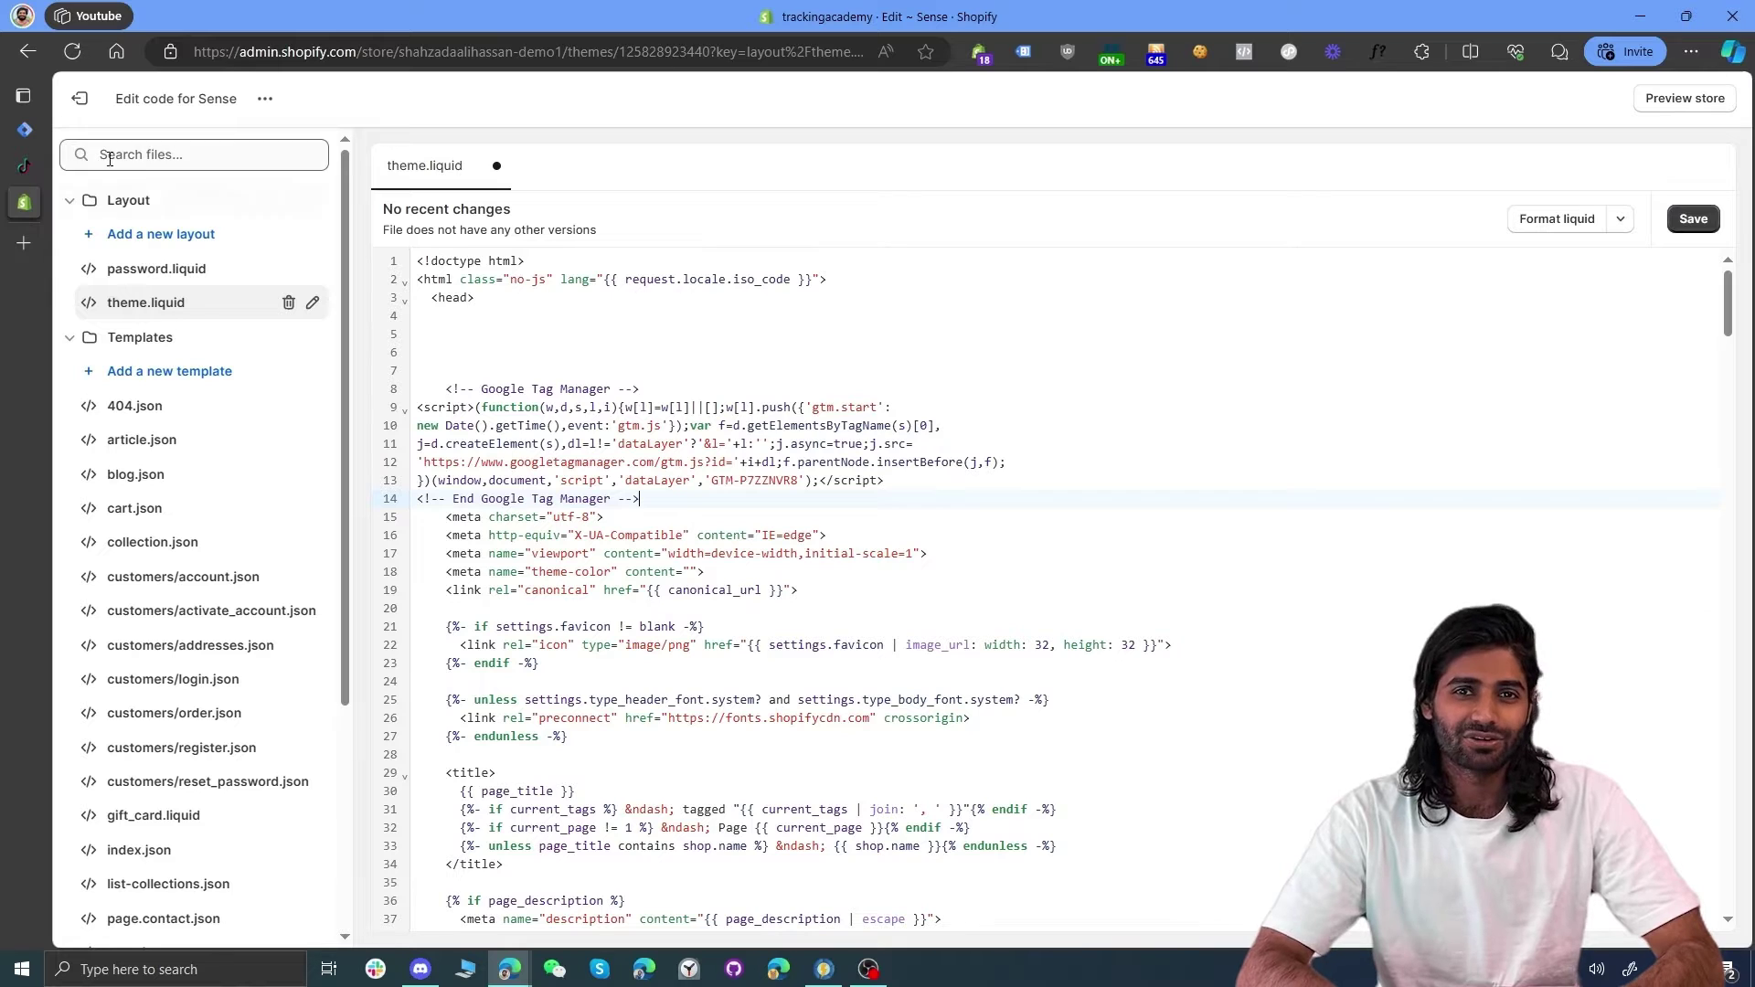
Step: Copy Tag Manager's body noscript snippet and bring up search in theme.liquid
mouse_move(27, 134)
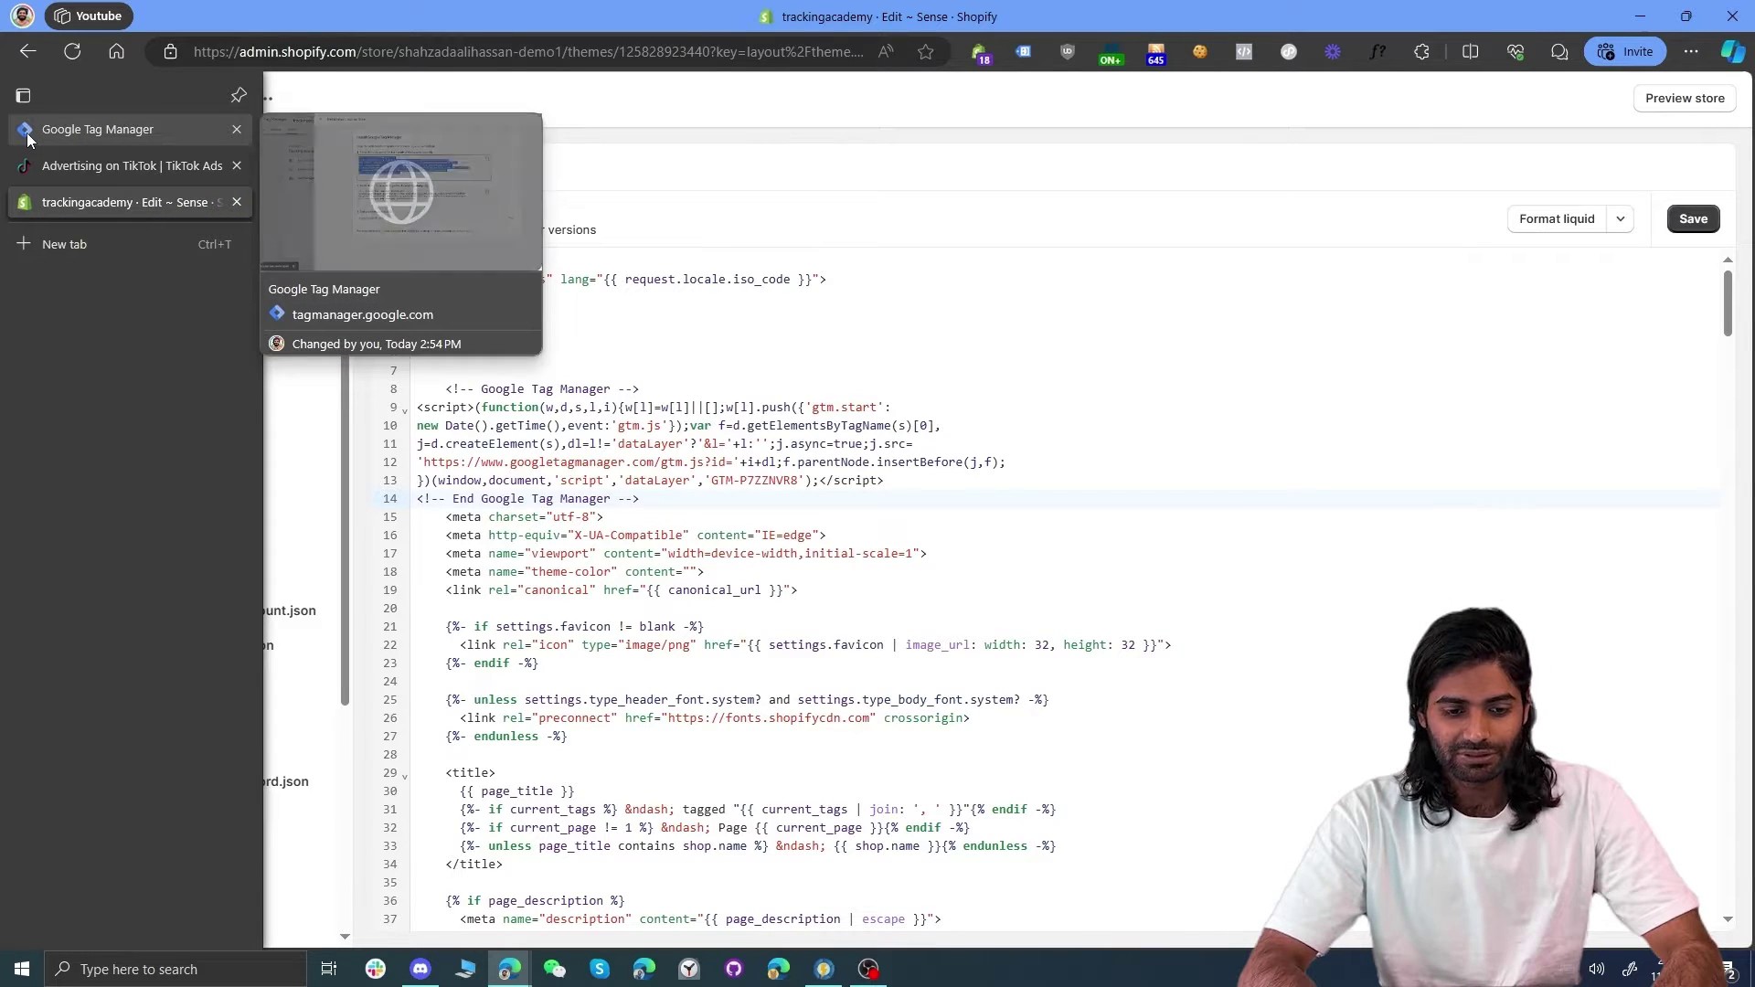
click(29, 137)
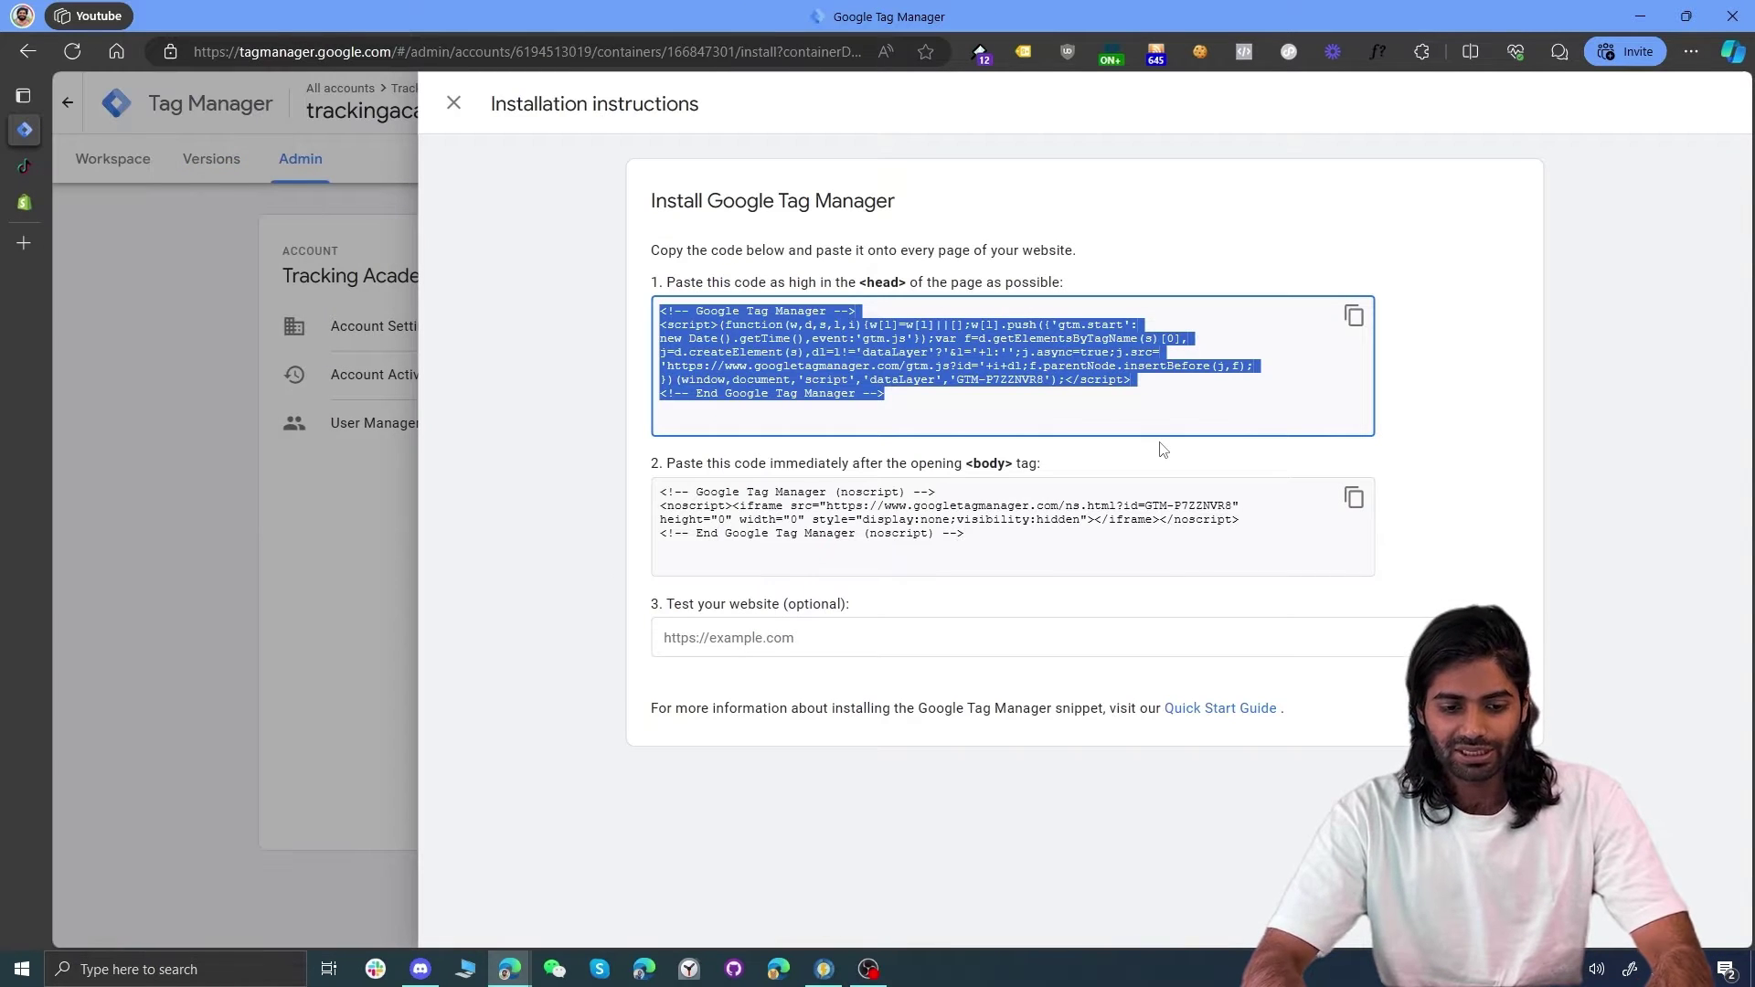
click(1354, 498)
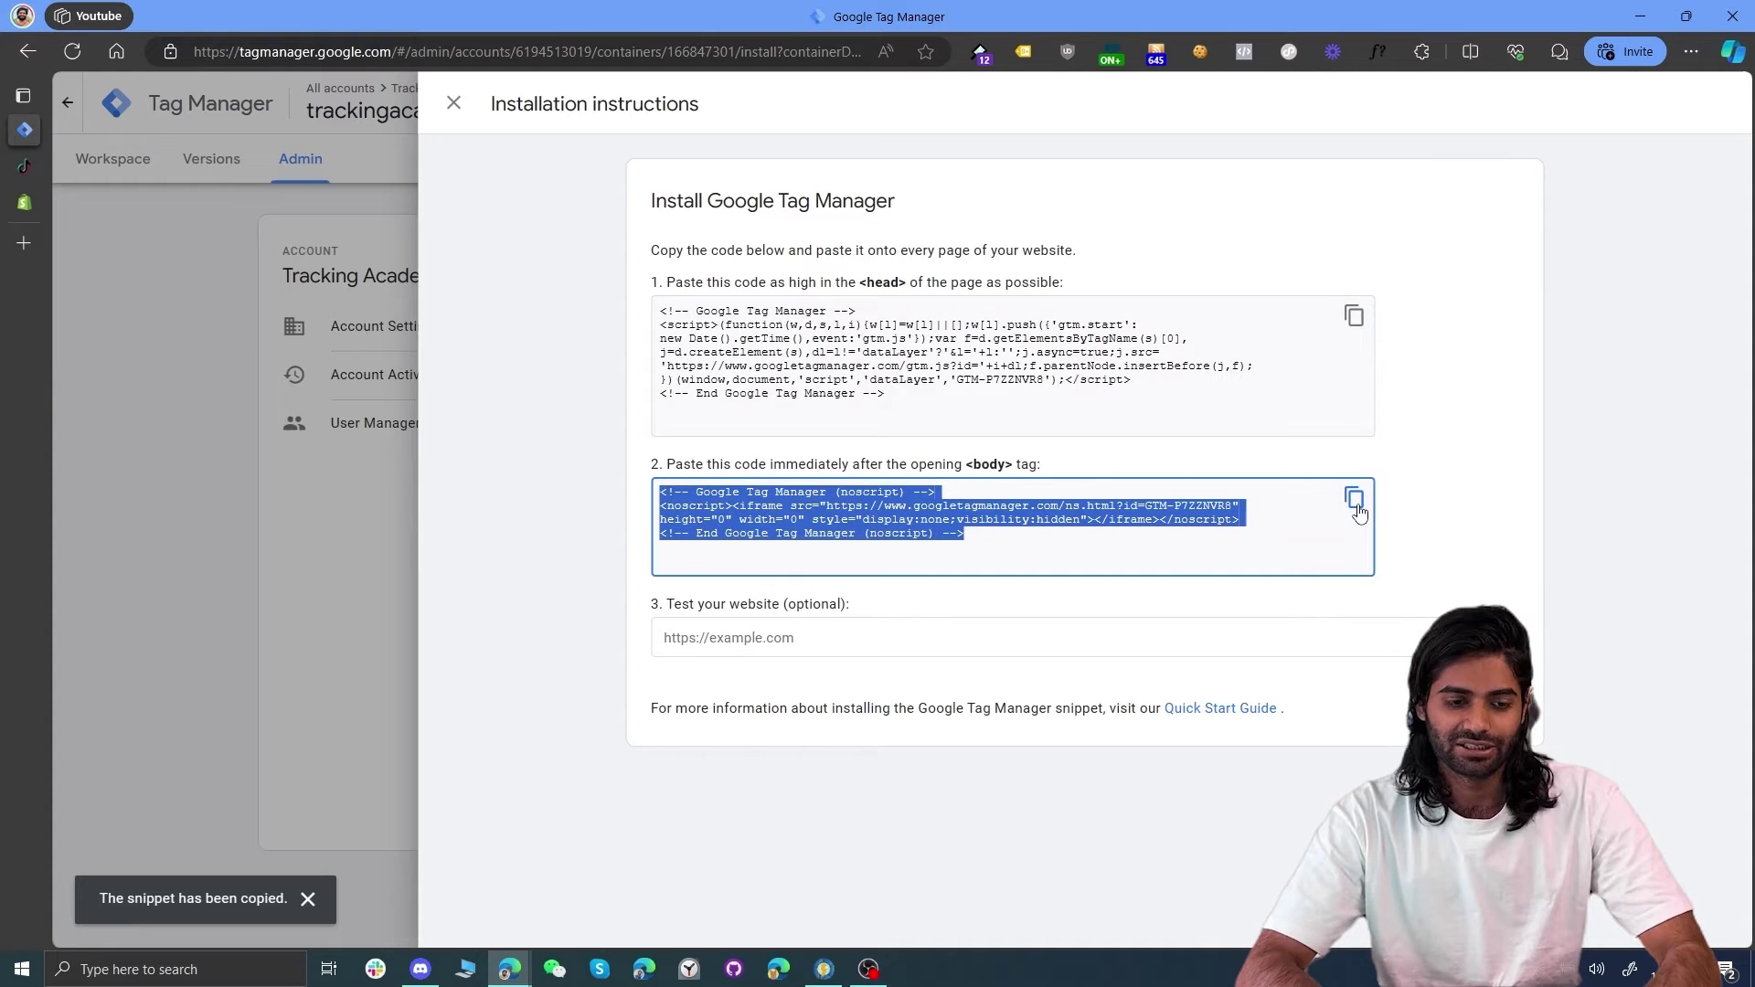
click(24, 202)
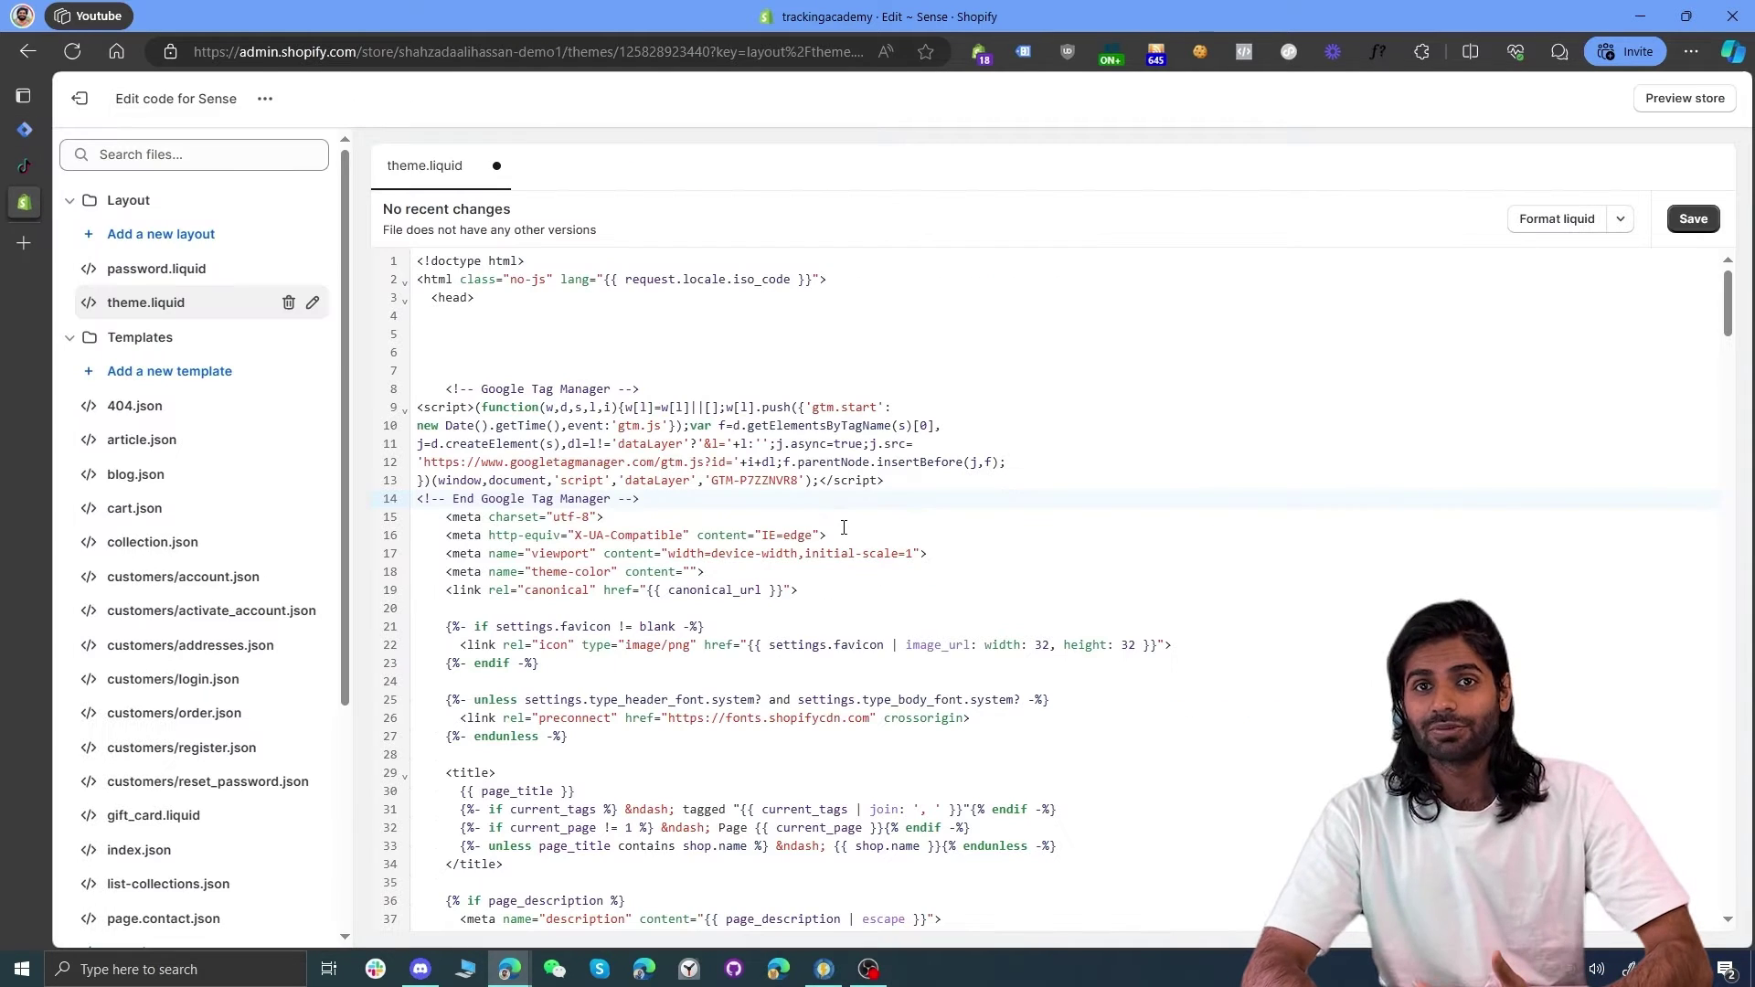
click(27, 129)
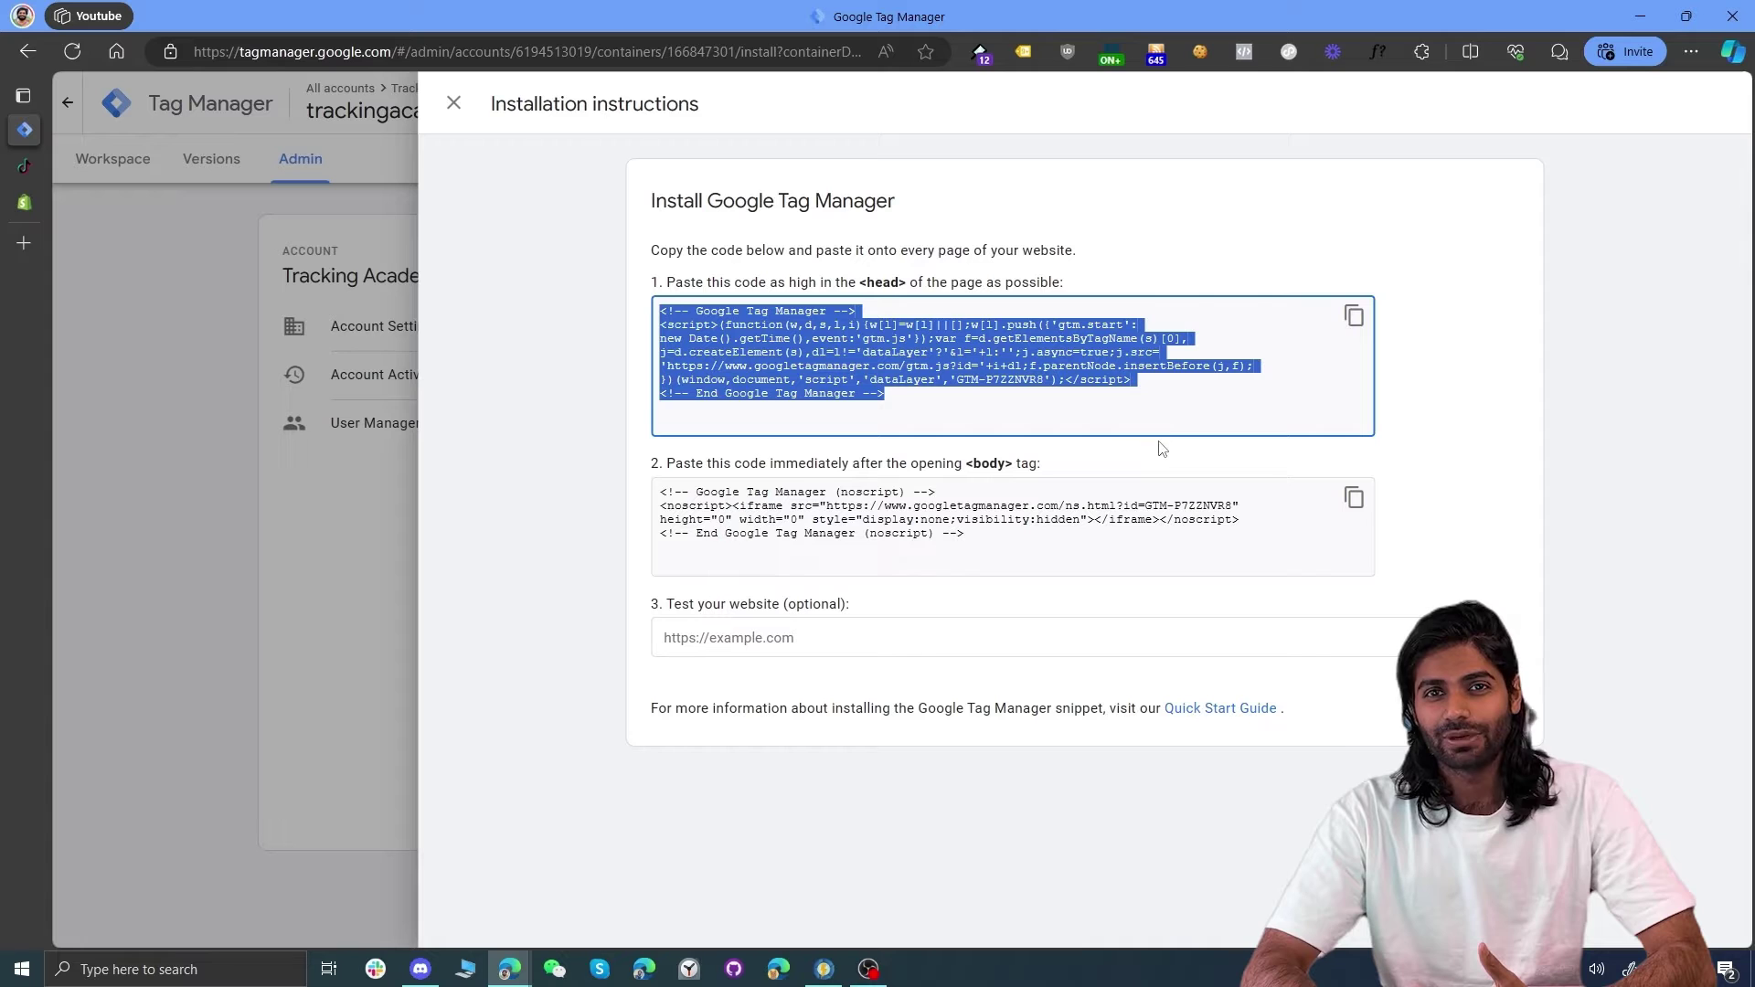
click(1355, 501)
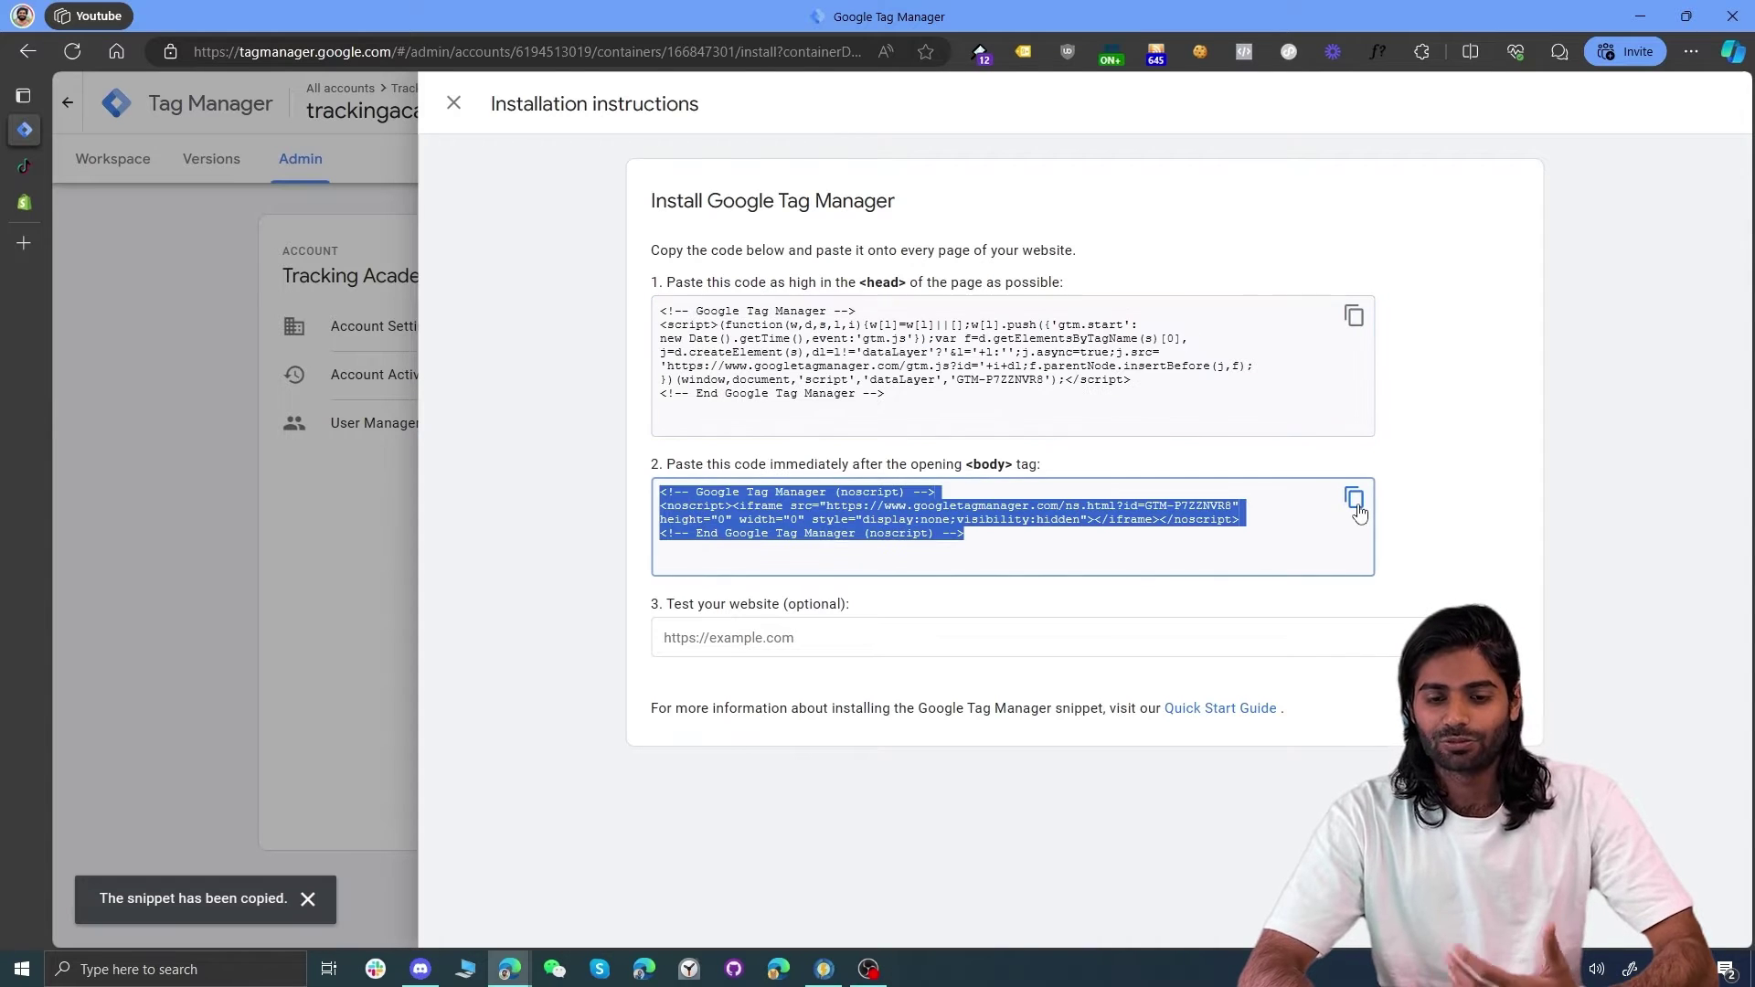
click(24, 202)
click(827, 535)
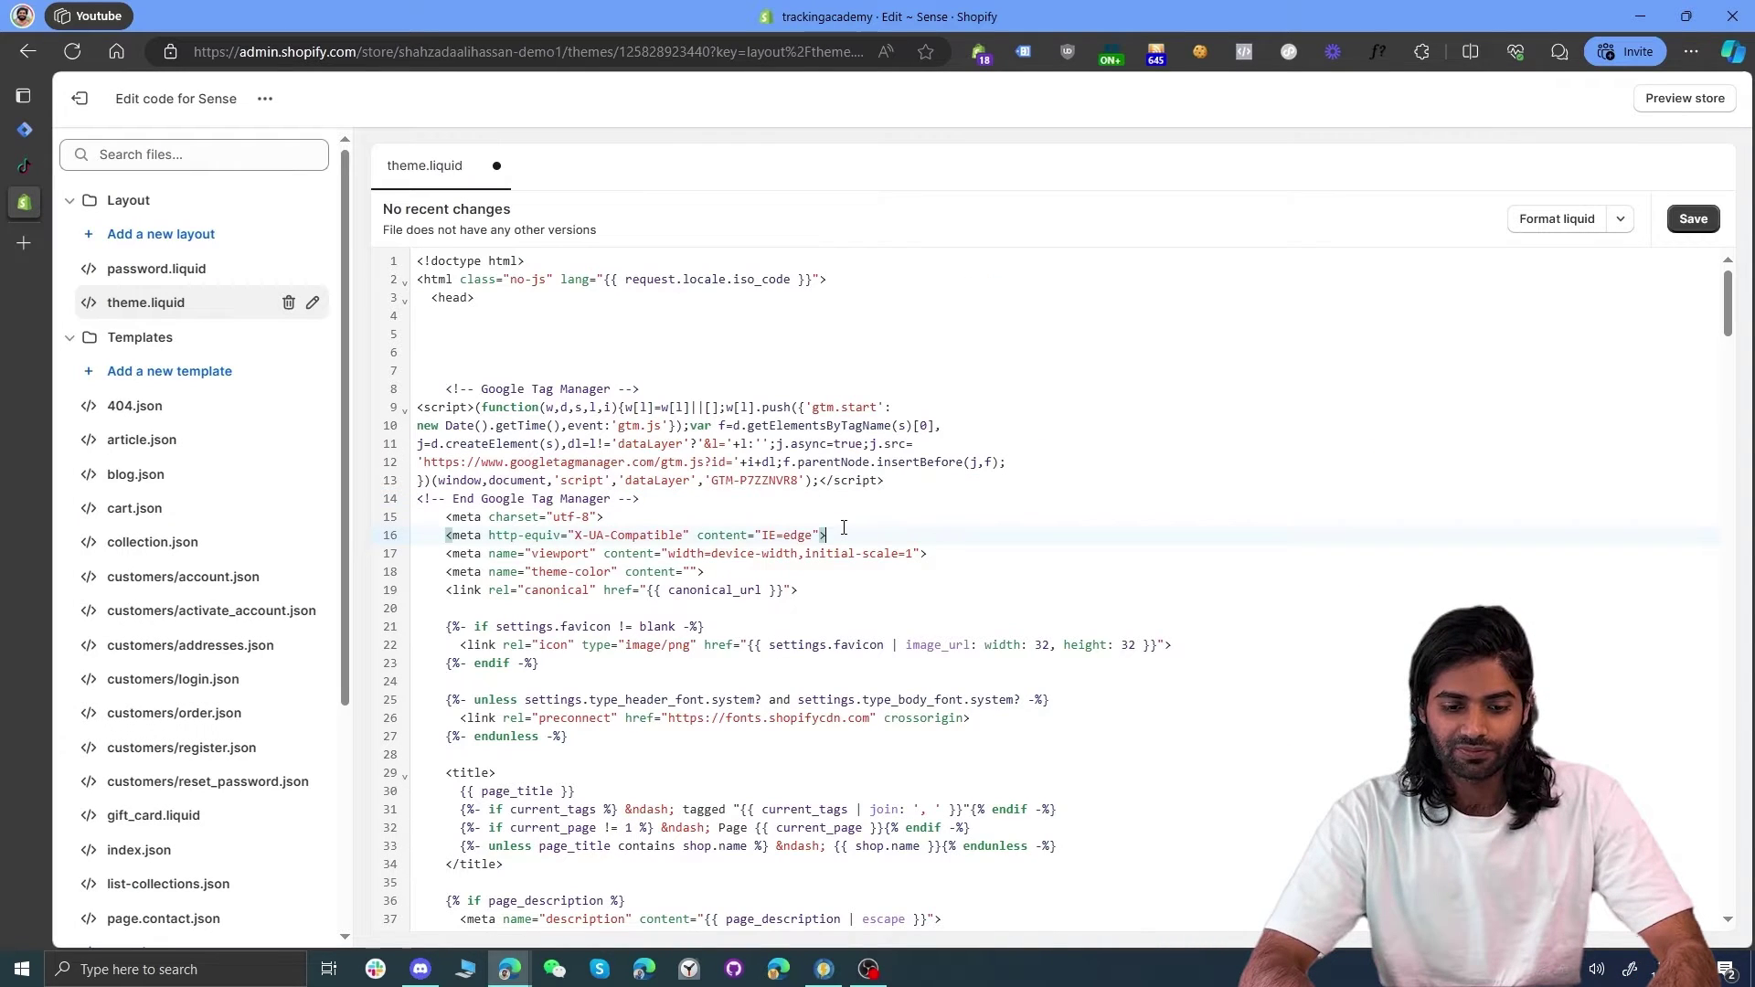
key(ctrl+f)
Step: Paste the noscript snippet on a new line just after the opening <body> tag
text(<body)
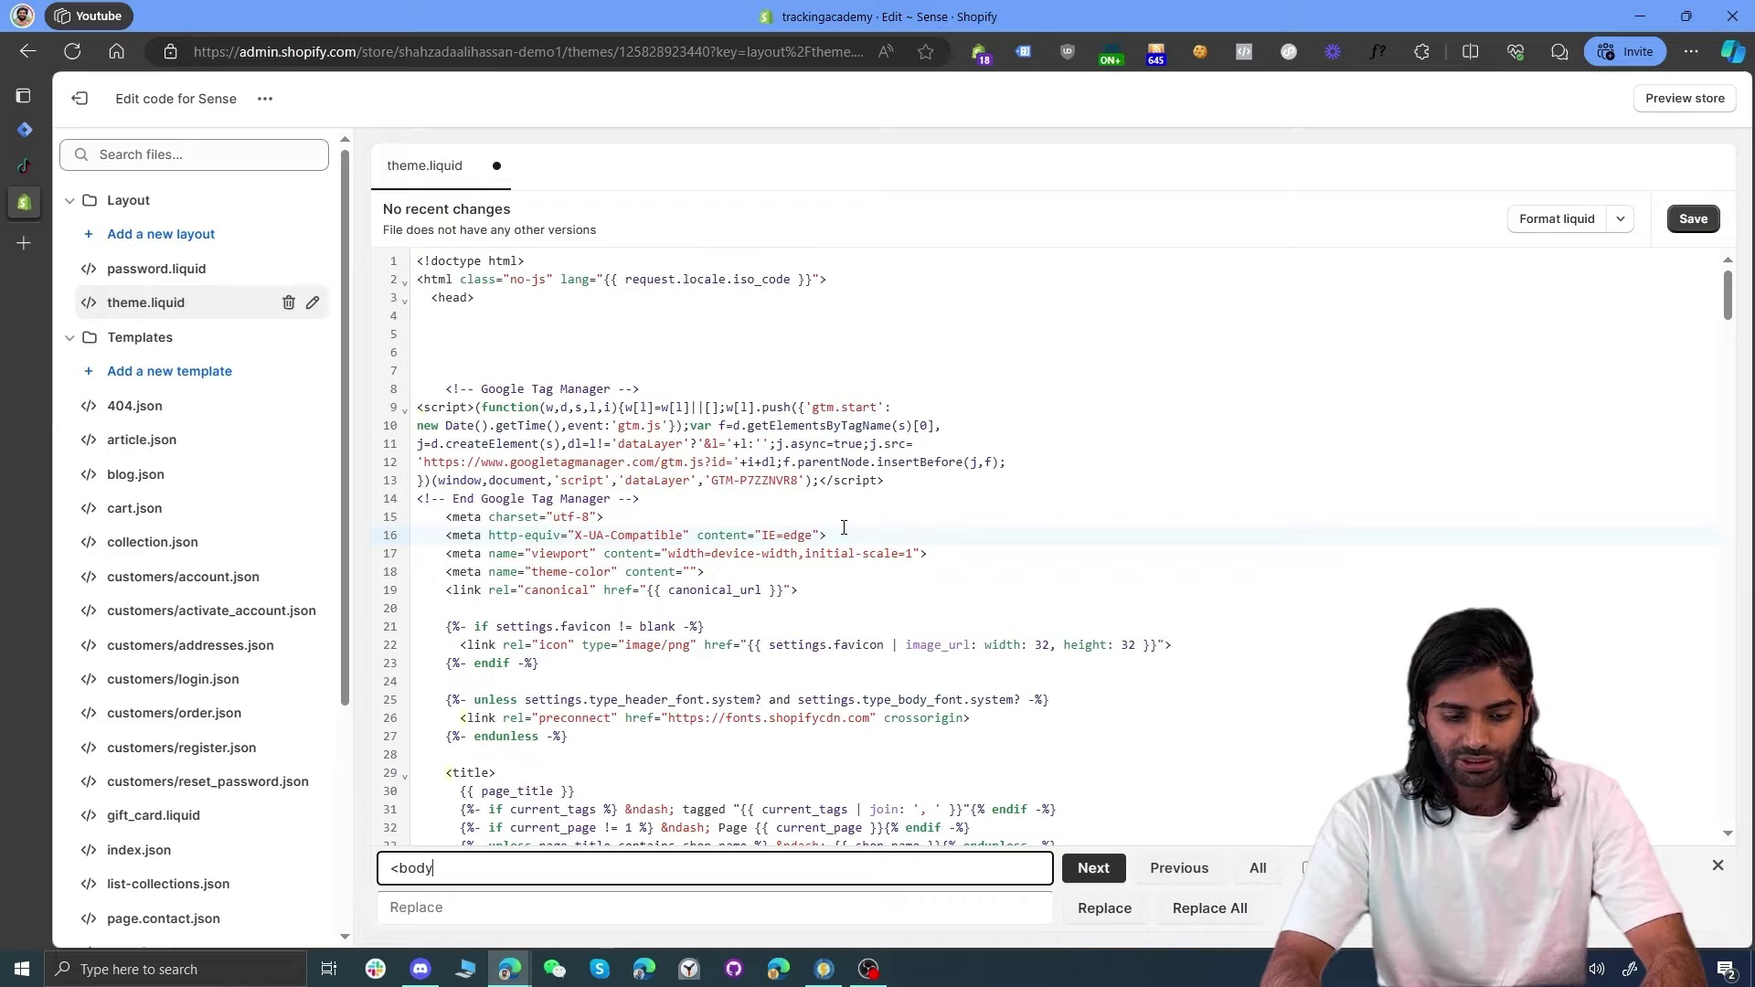
click(1093, 867)
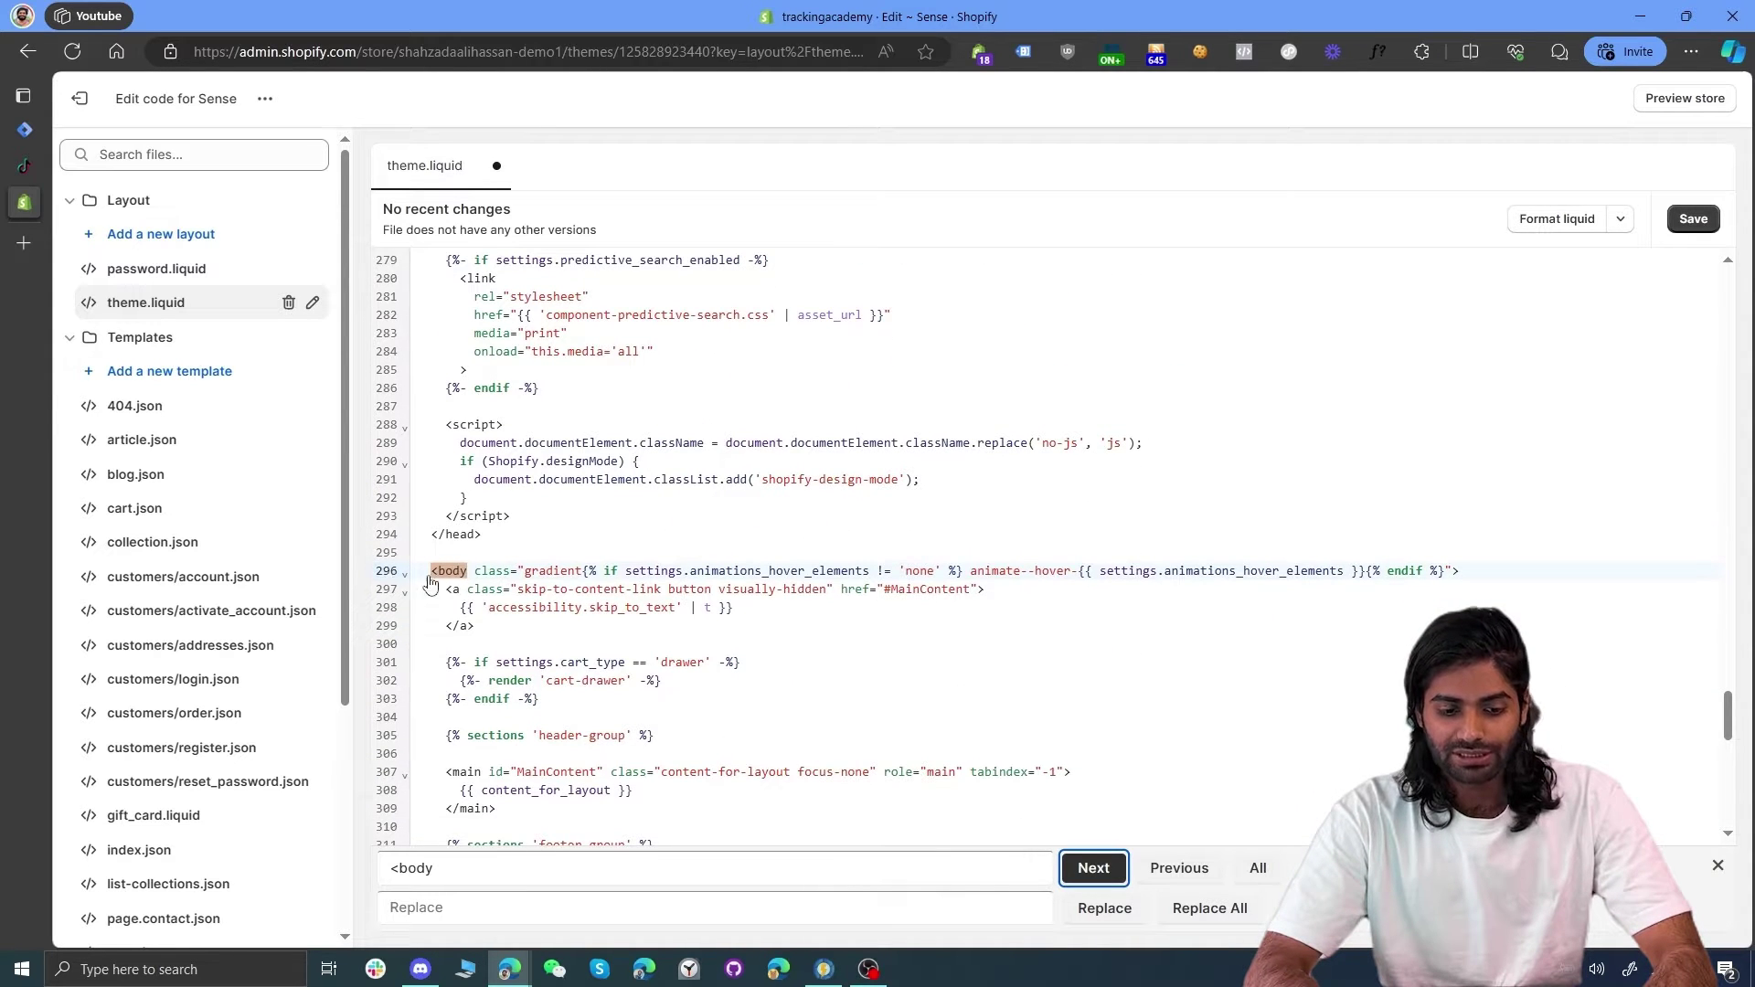
click(1511, 574)
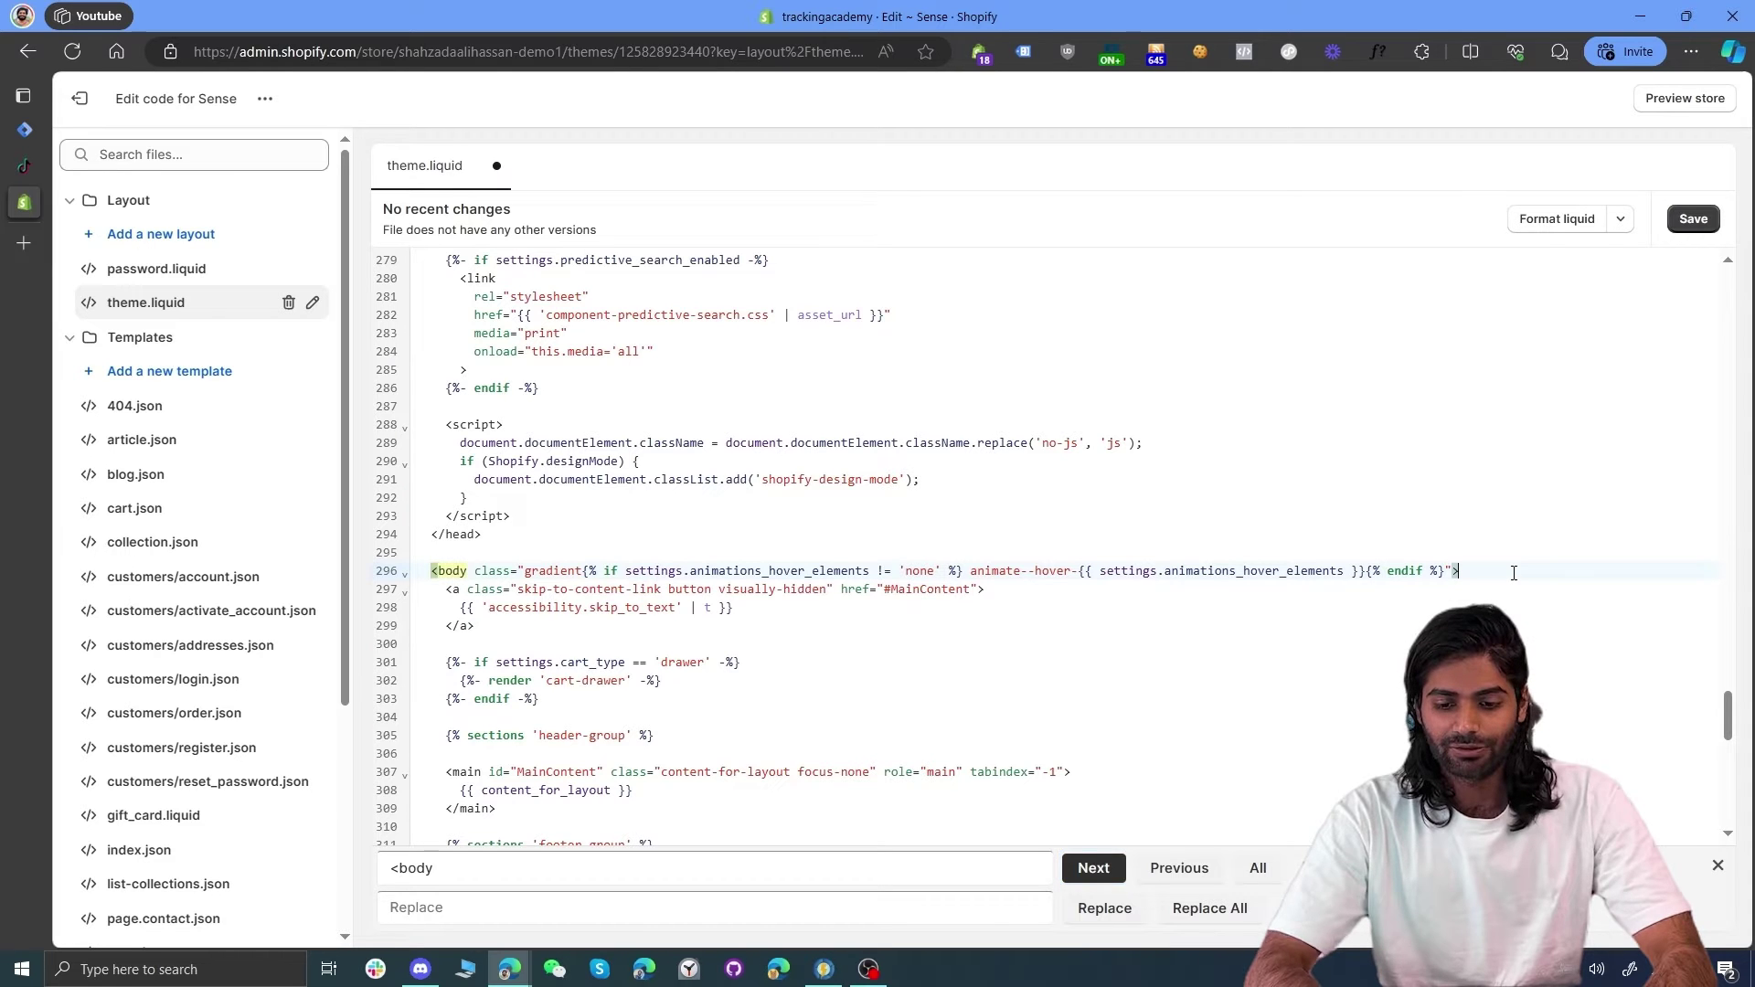
key(Escape)
key(Return)
key(Return)
key(Return)
key(Return)
key(Return)
key(Up)
key(Up)
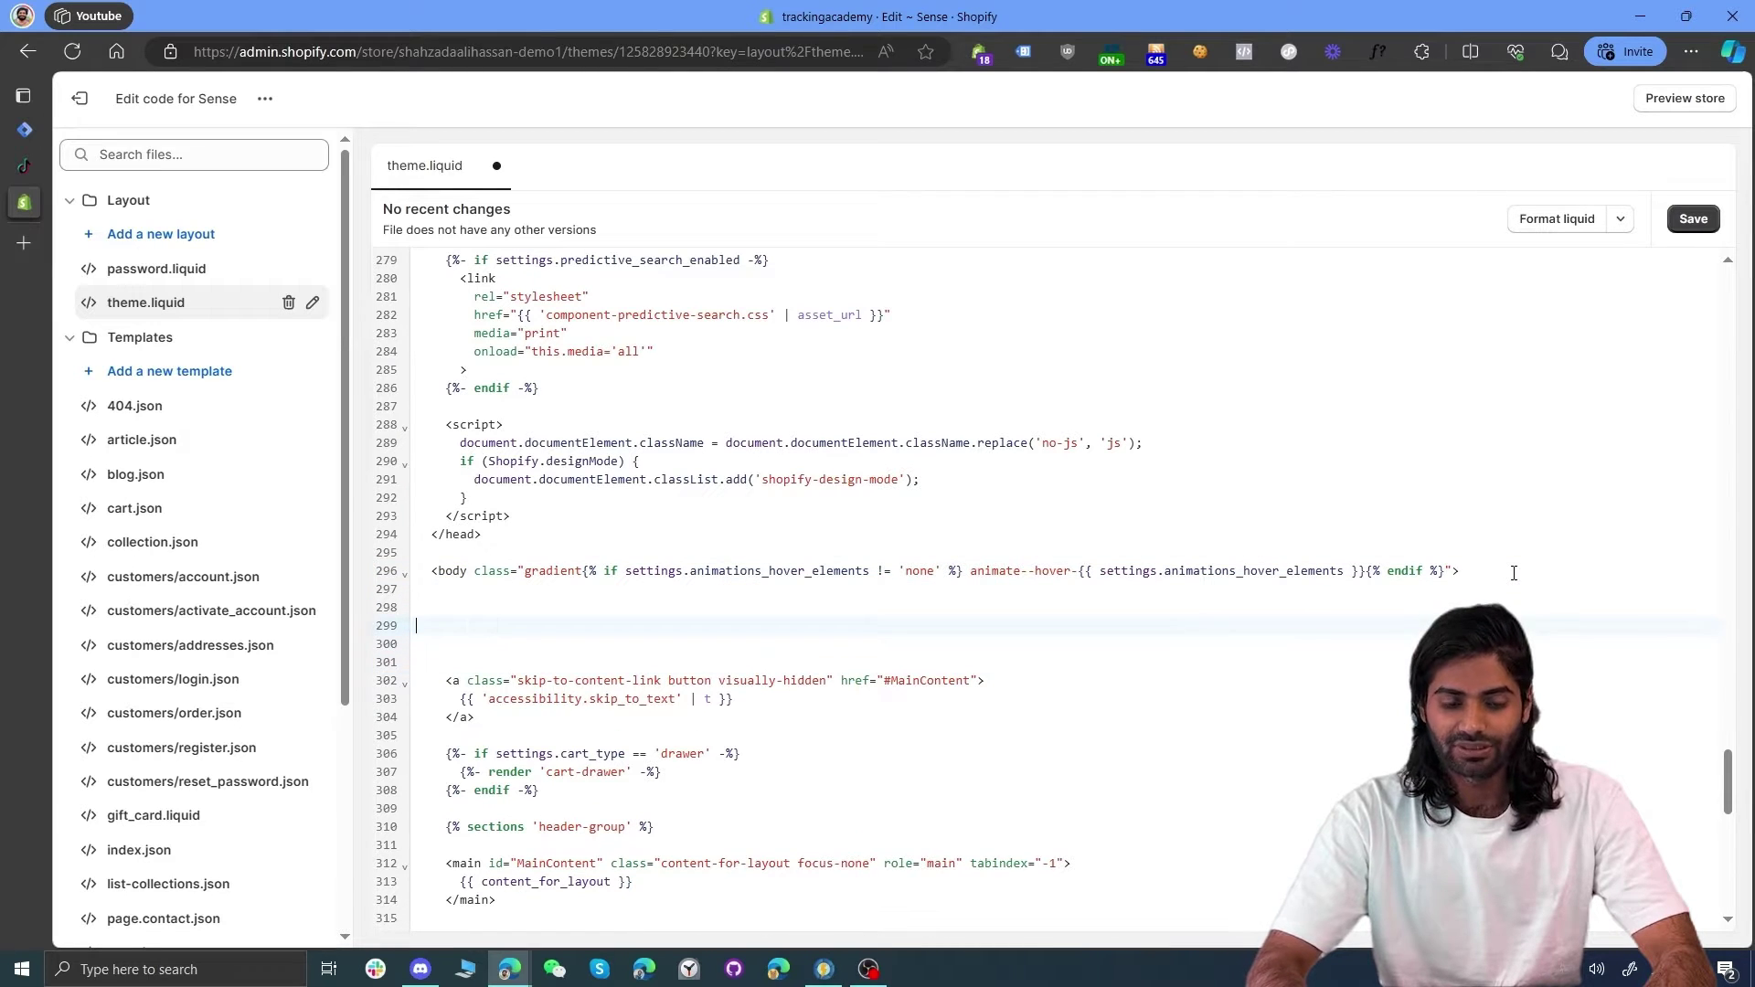
text(<!-- Google Tag Manager (noscript) --> <noscript><iframe src="https://www.googletagmanager.com/ns.html?id=GTM-P7ZZNVR8" height="0" width="0" style="display:none;visibility:hidden"></iframe></noscript> <!-- End Google Tag Manager (noscript) -->)
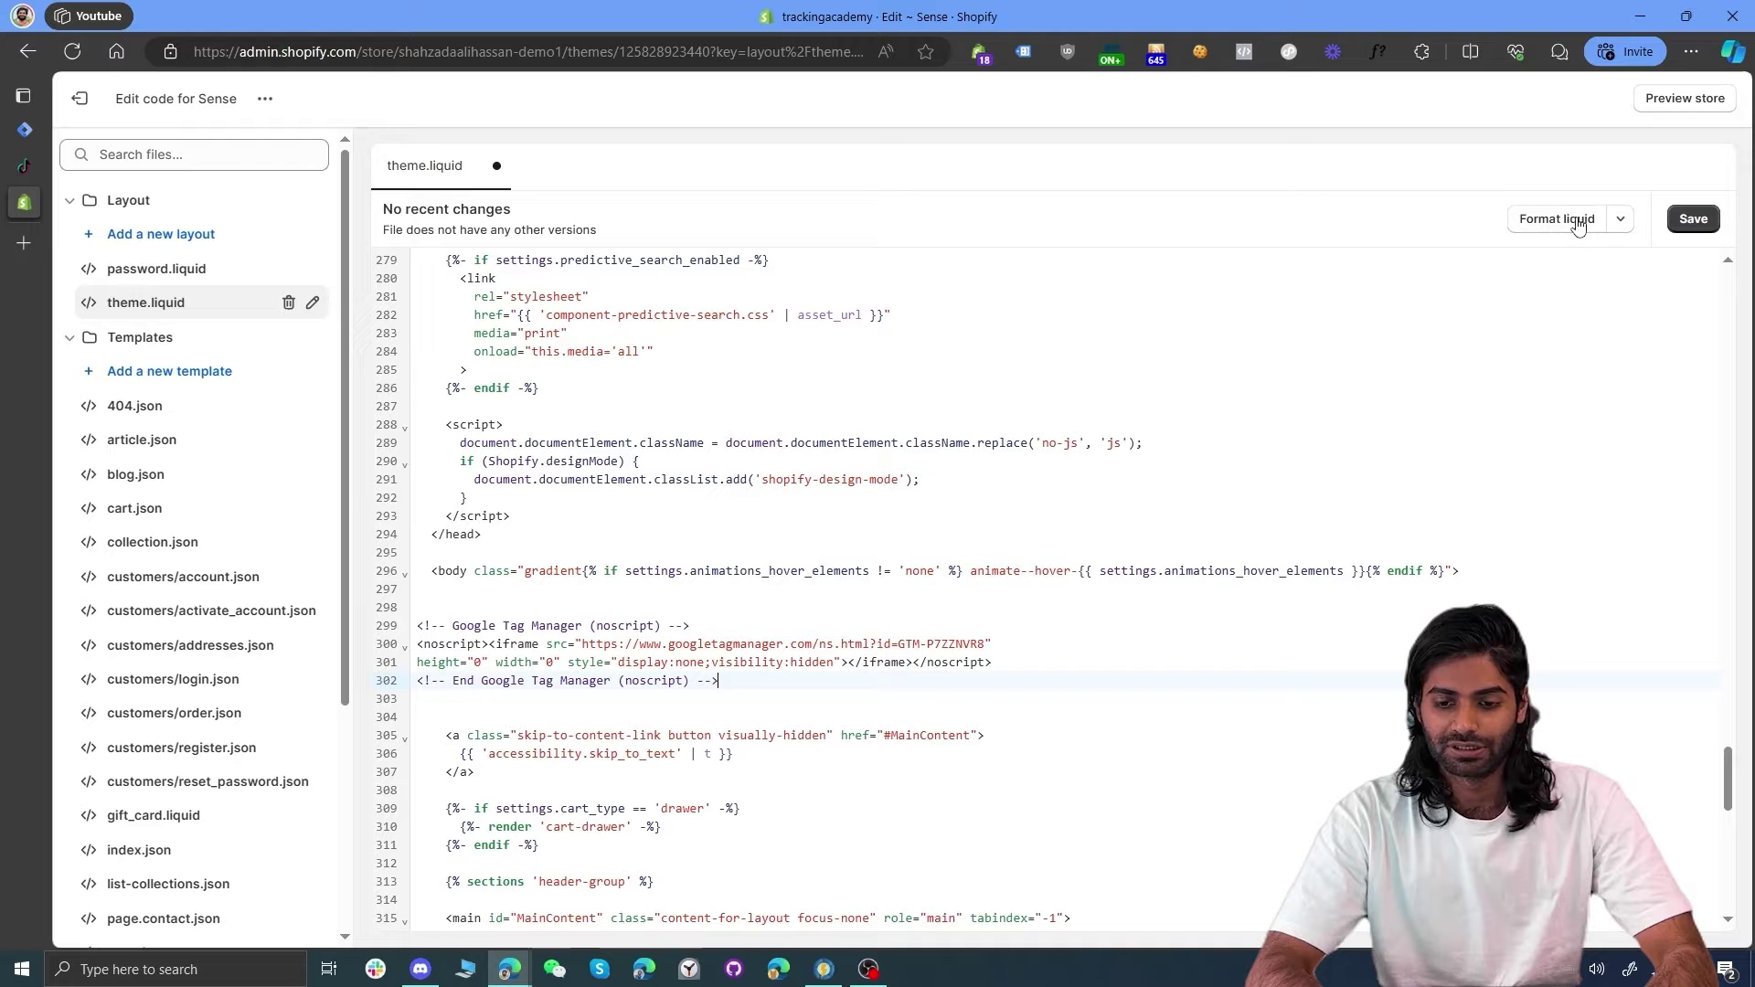
Step: Format and save theme.liquid, then return to Tag Manager
click(1571, 223)
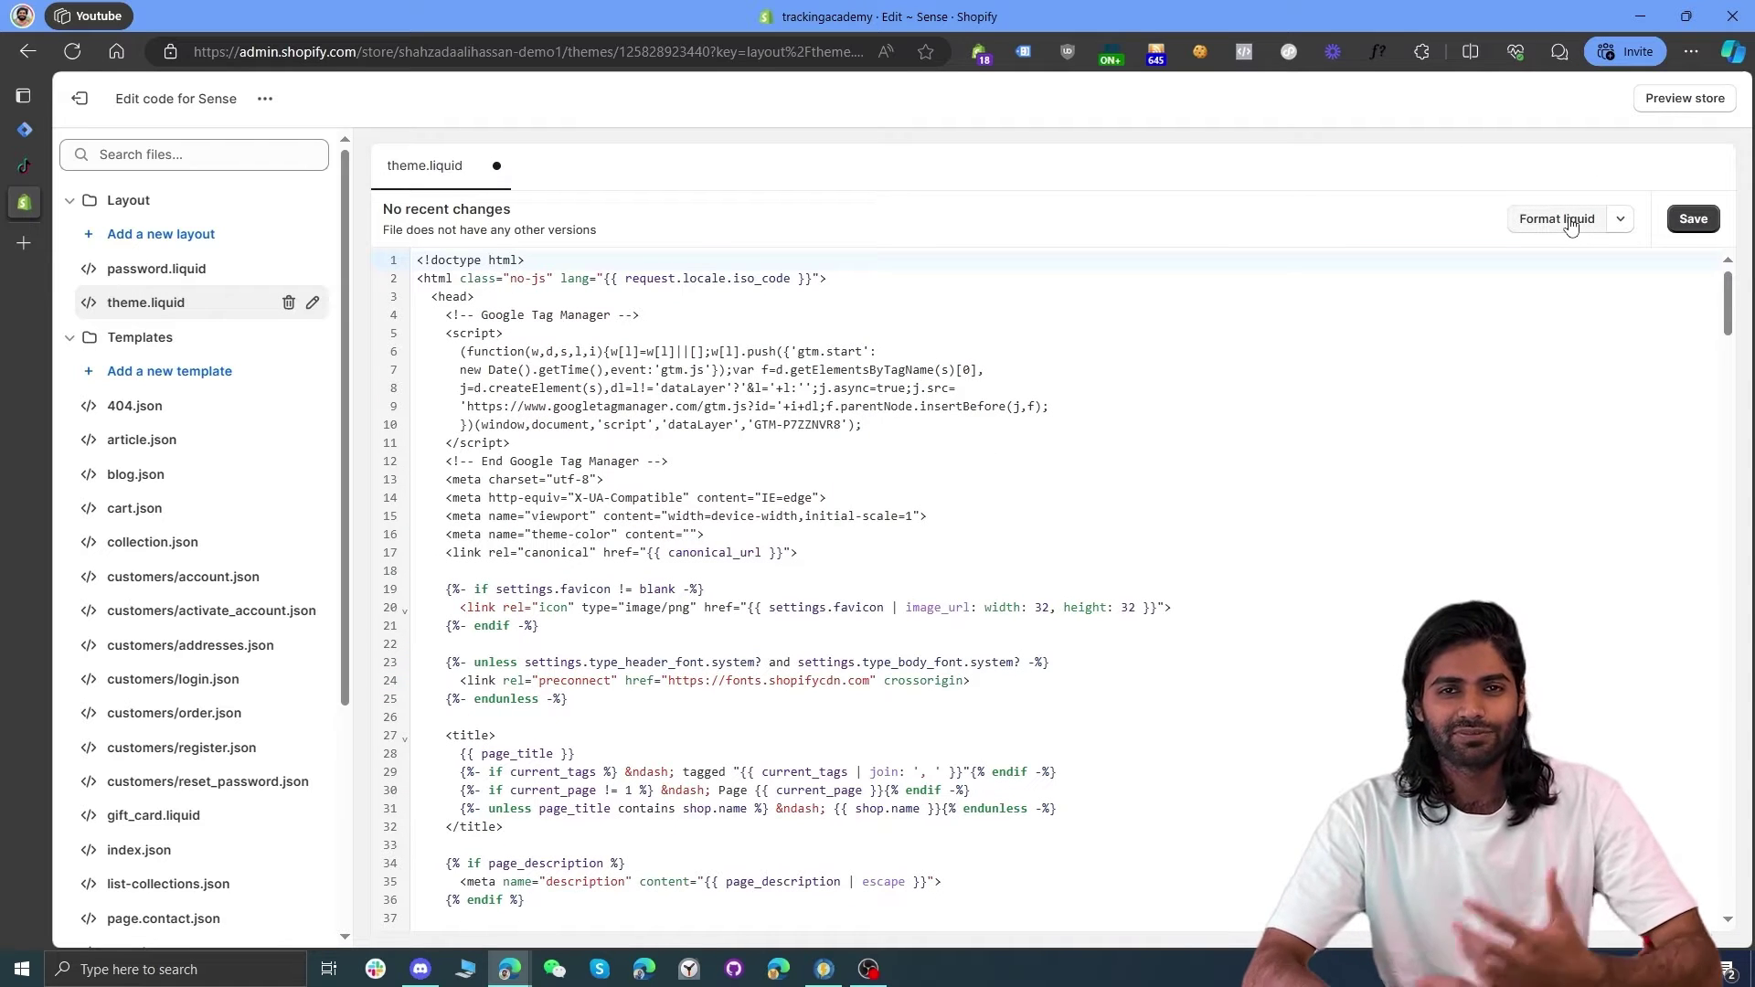
click(1696, 219)
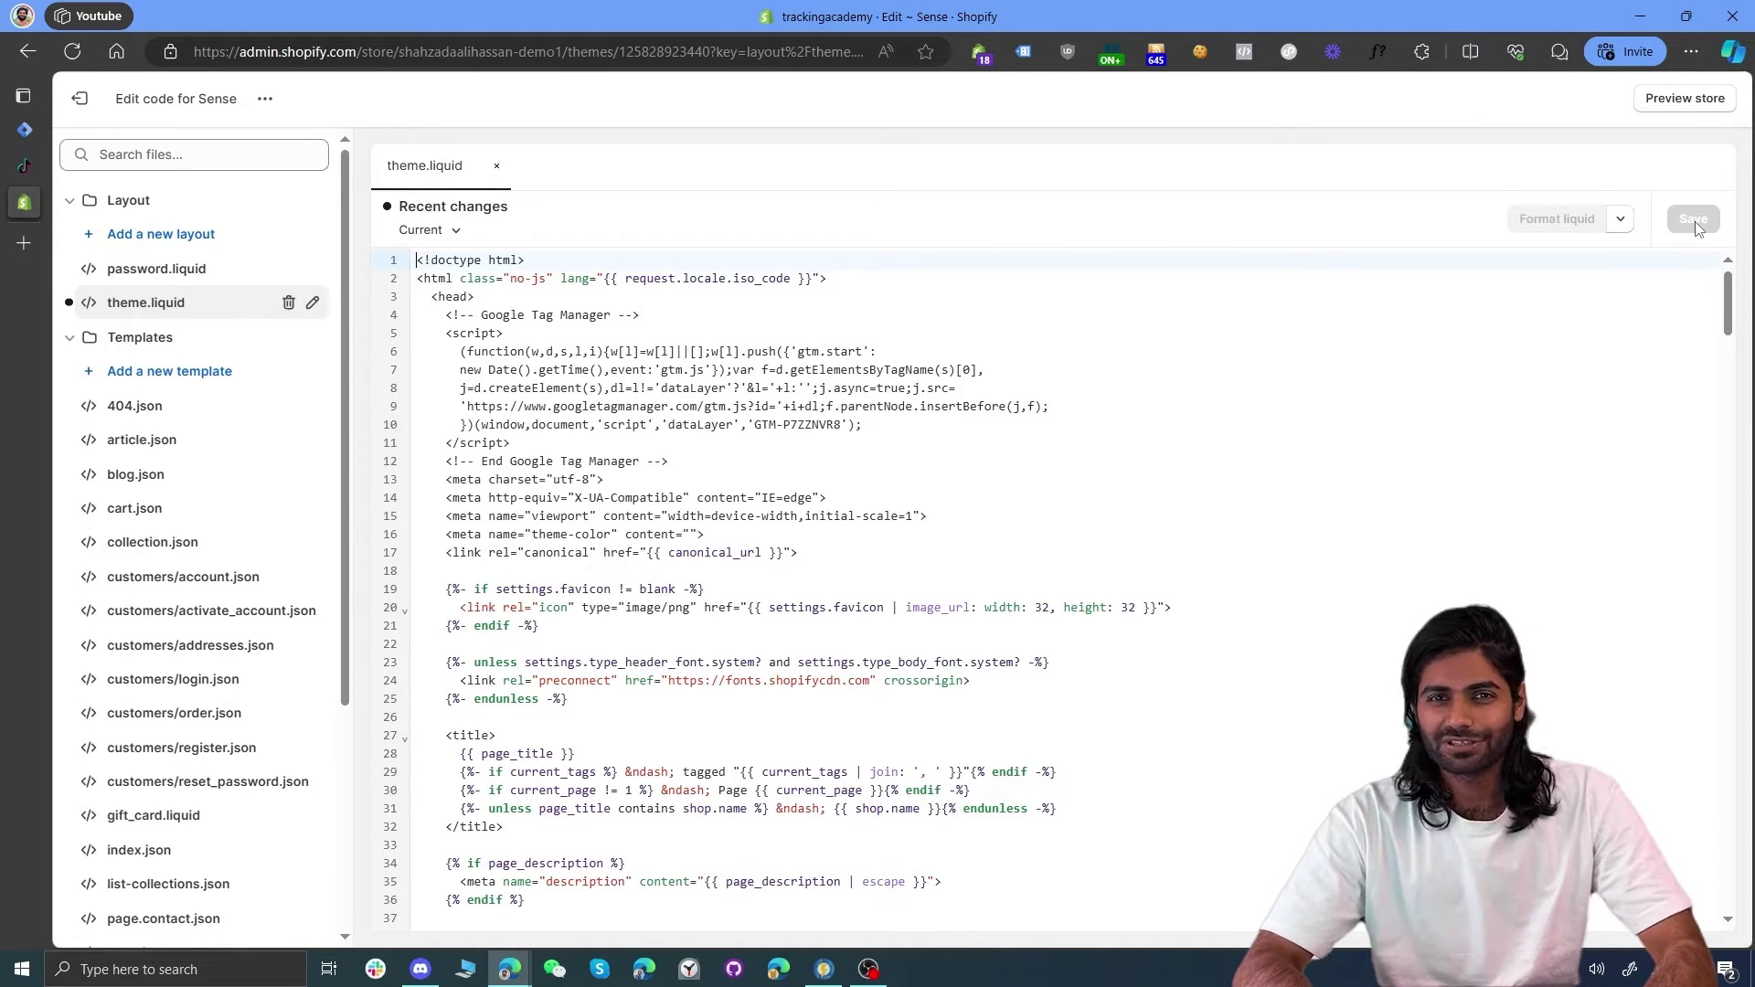
click(24, 129)
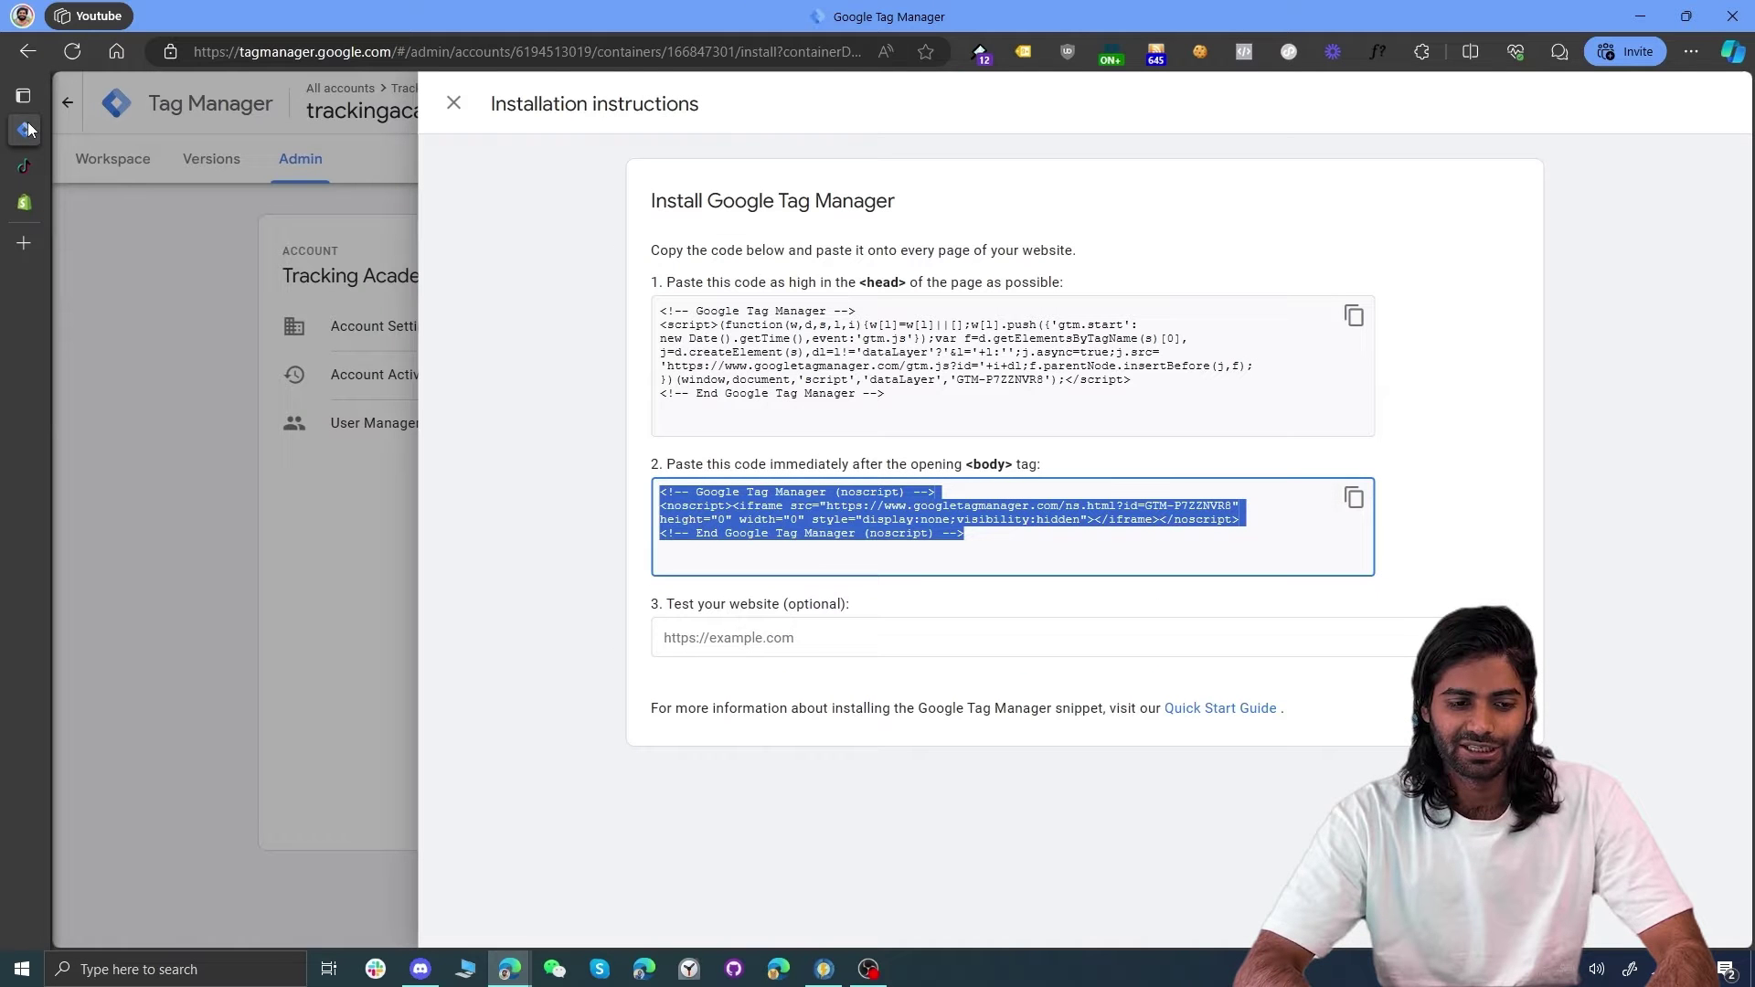
Step: Close the installation instructions and start Preview mode from the container's Tags page
click(453, 102)
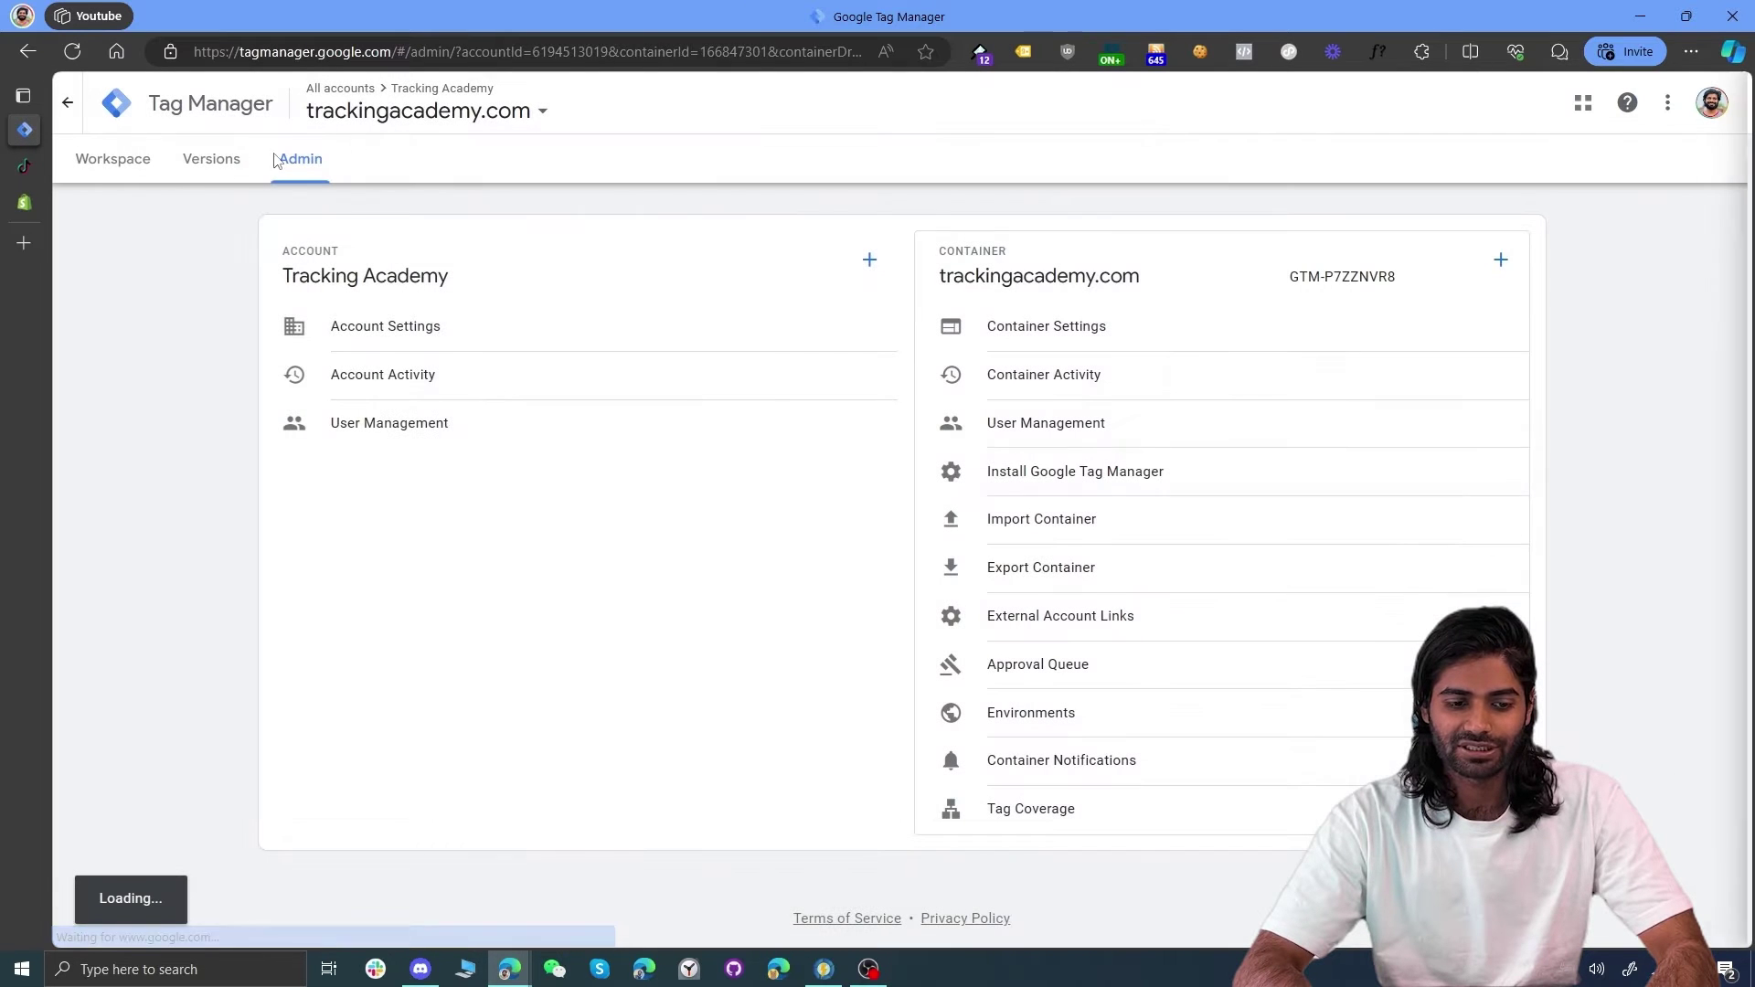
click(109, 172)
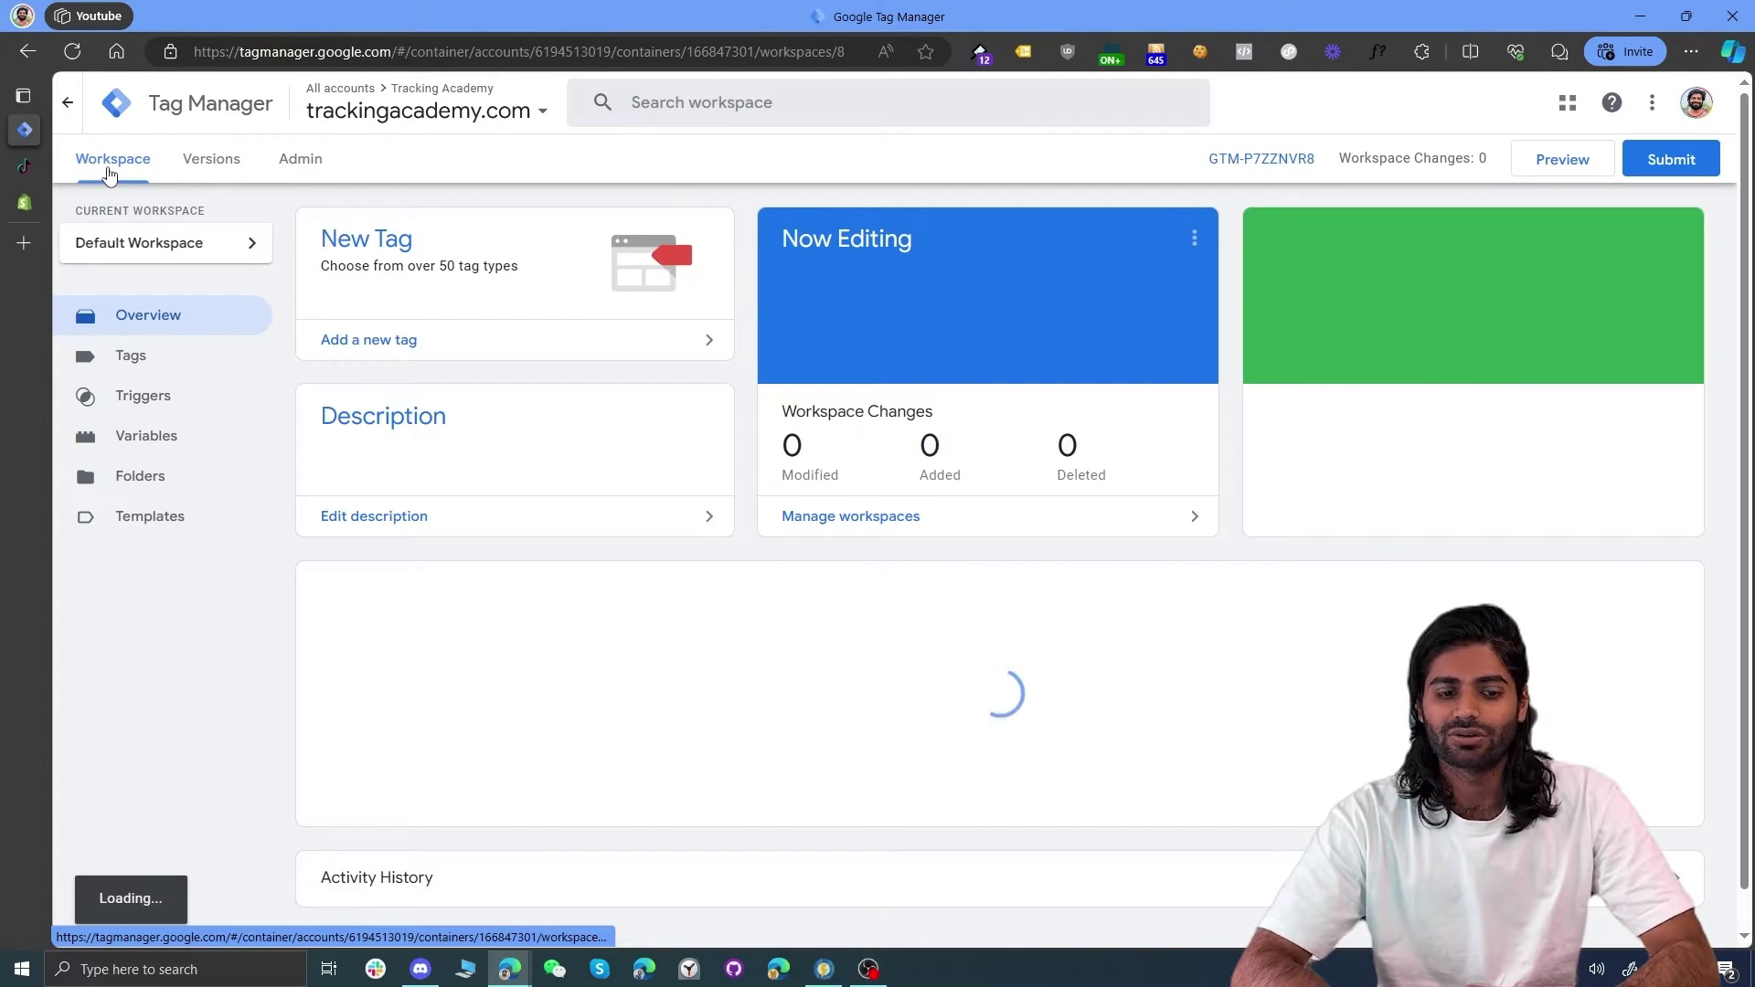
click(163, 370)
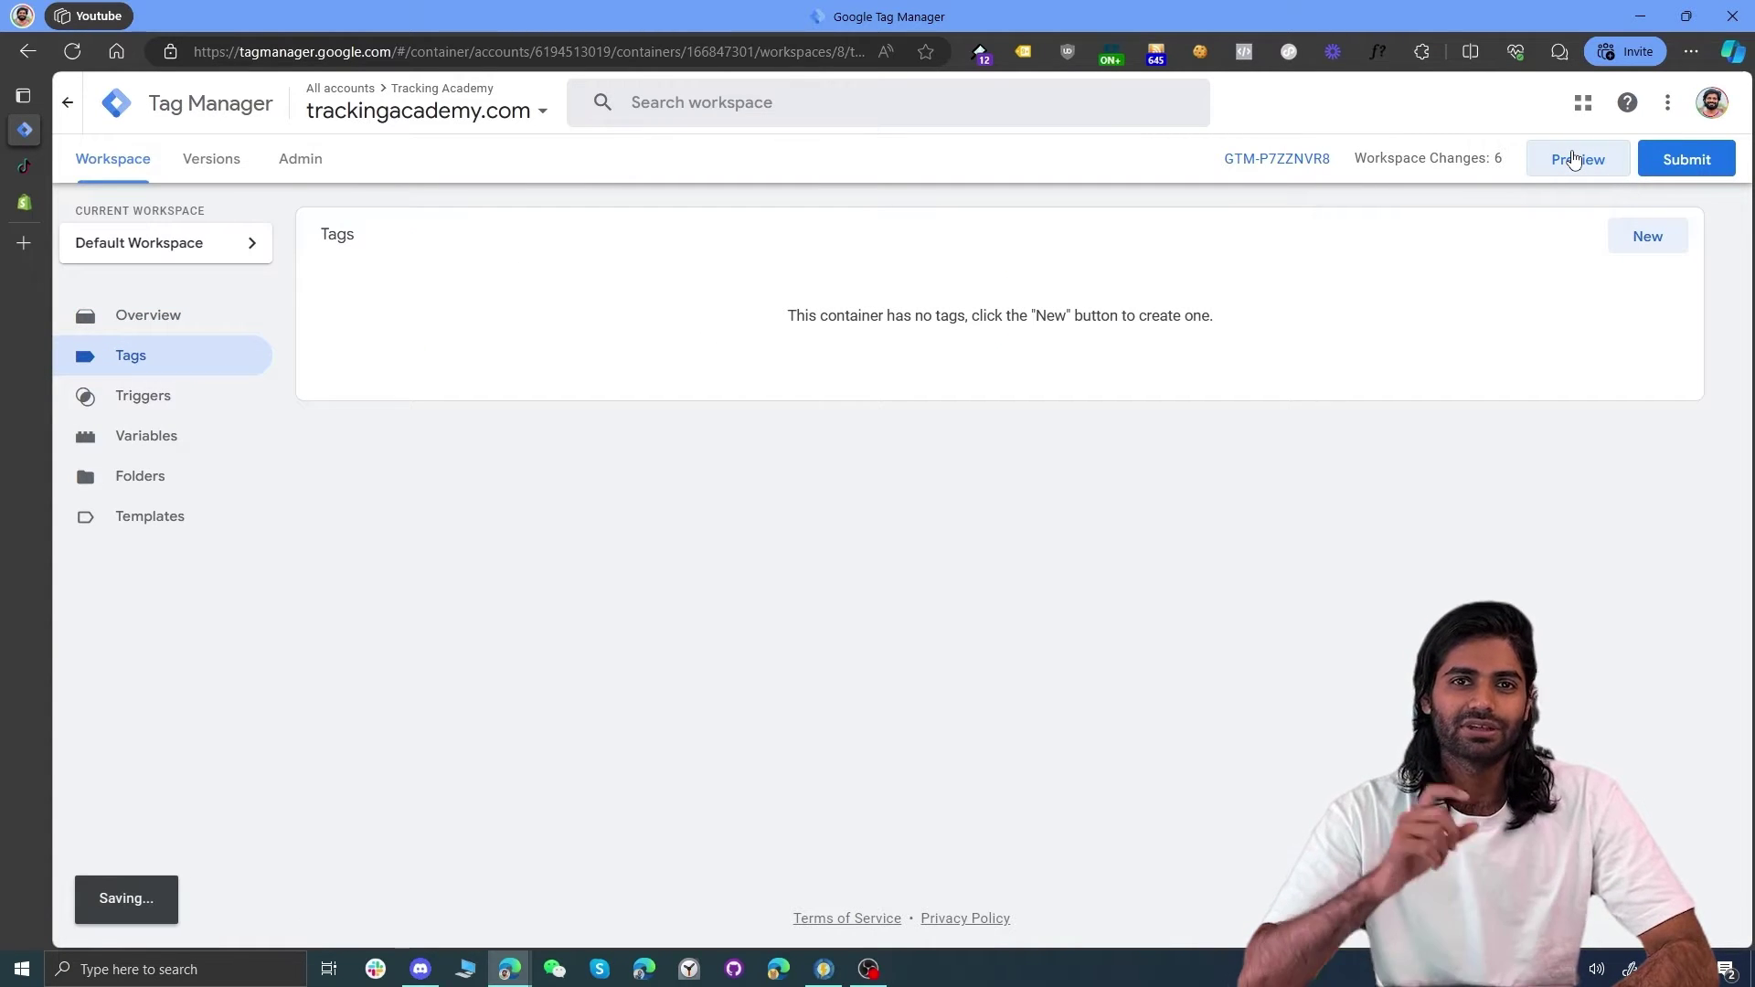
click(1573, 159)
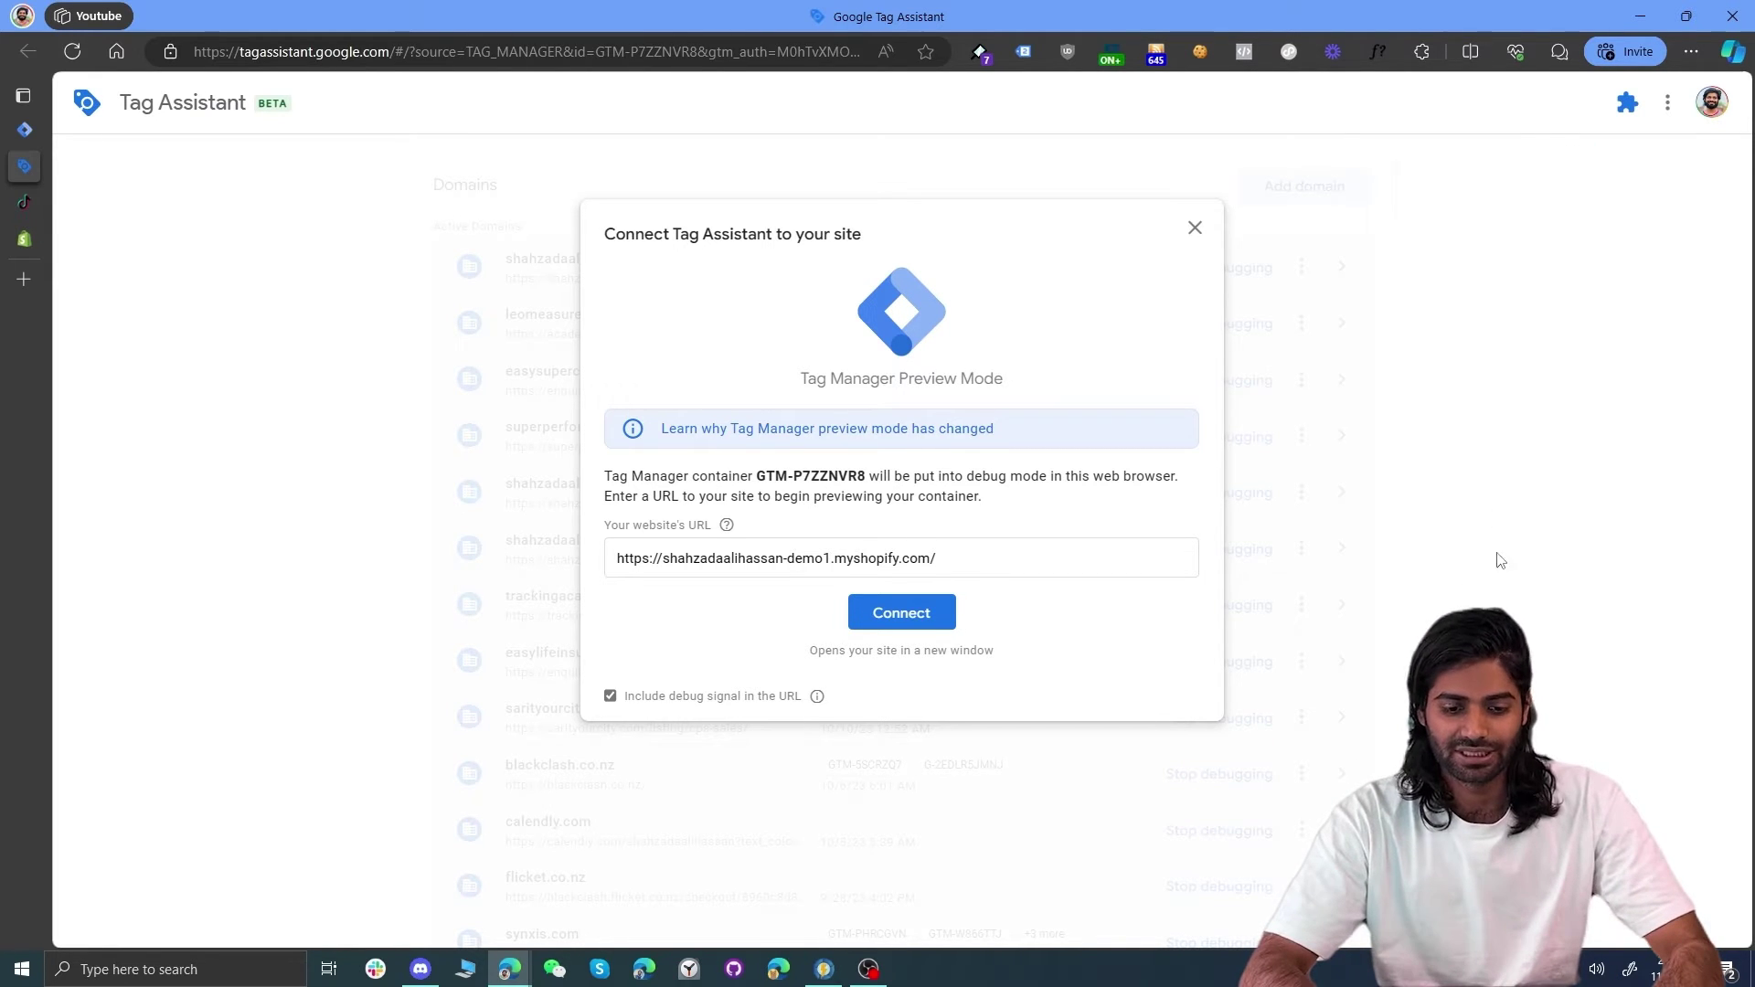
Step: Connect Tag Assistant to the trackingacademy store and confirm container GTM-P7ZZNVR8 is found
click(874, 617)
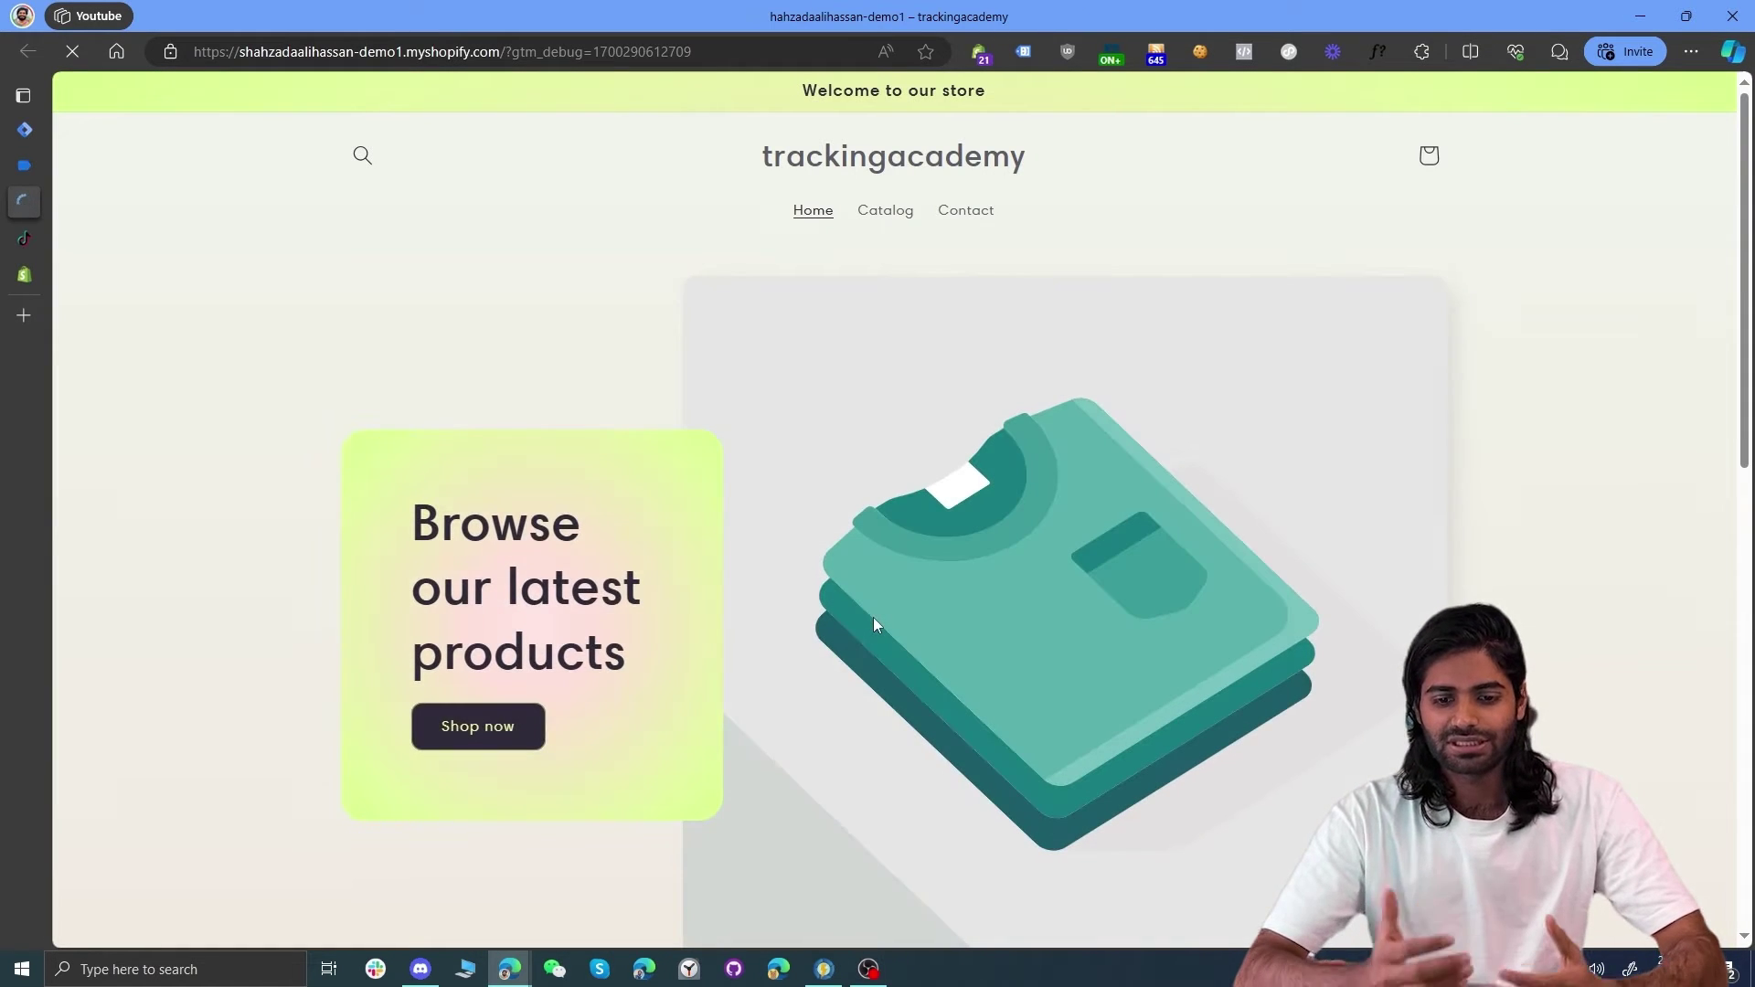
click(1024, 52)
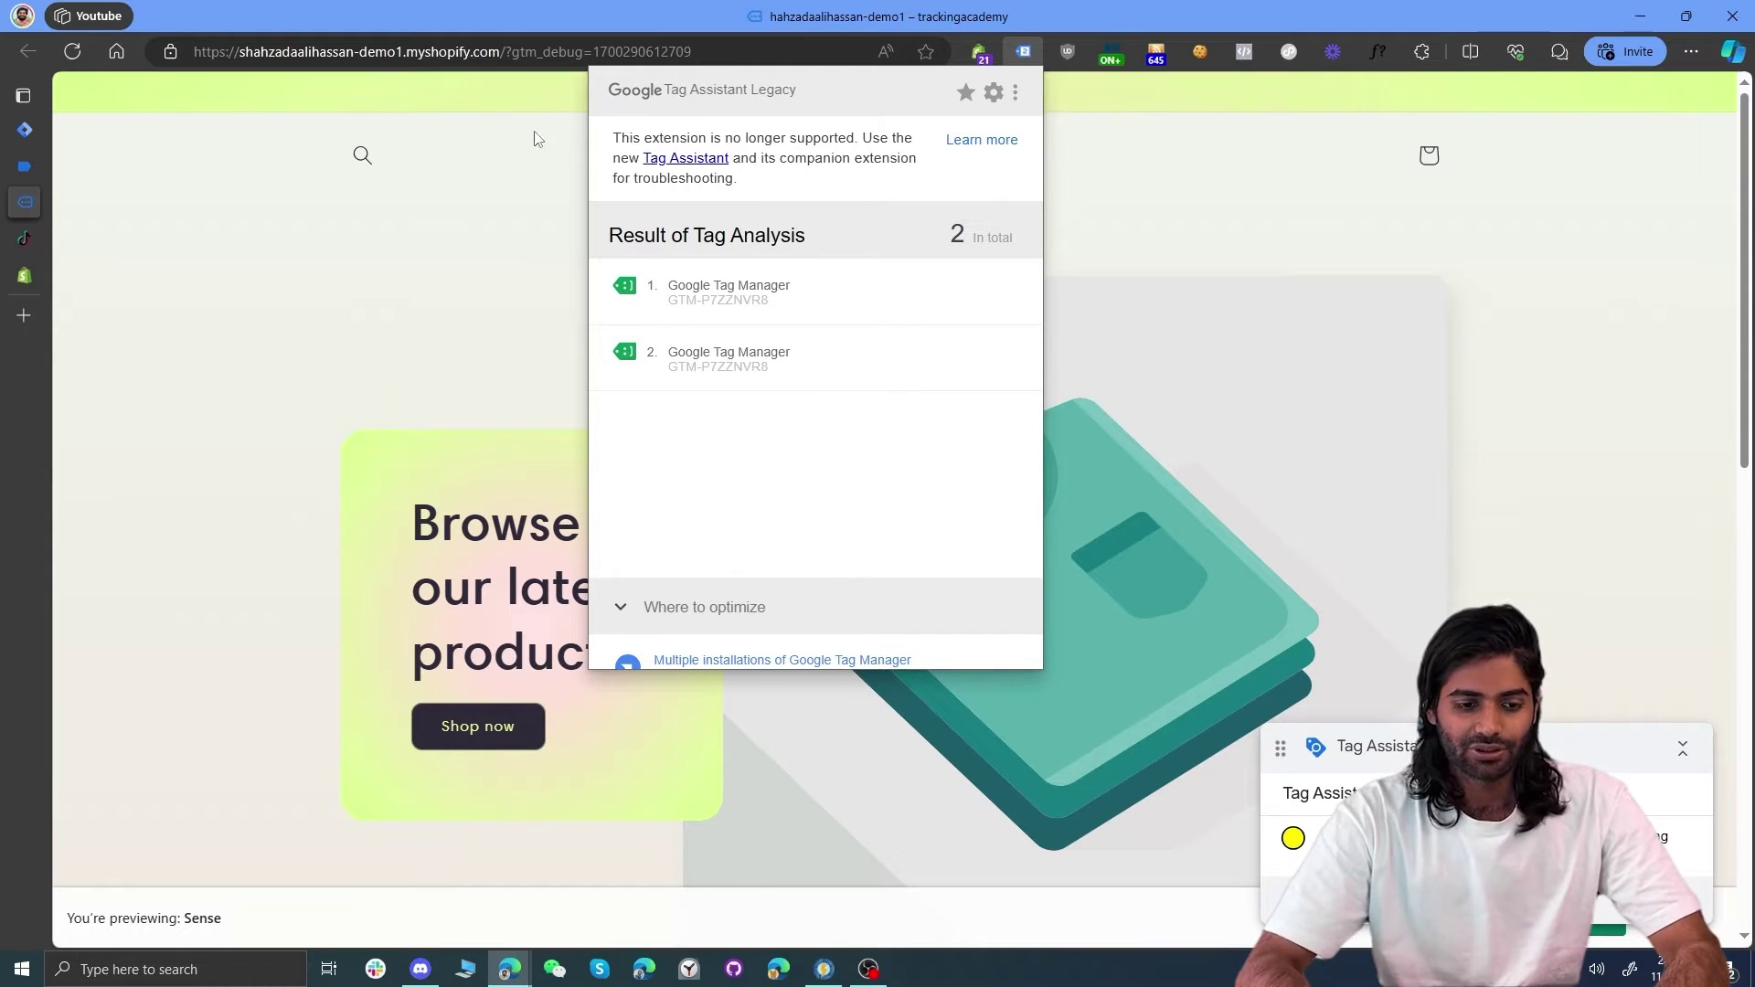
click(25, 166)
click(883, 463)
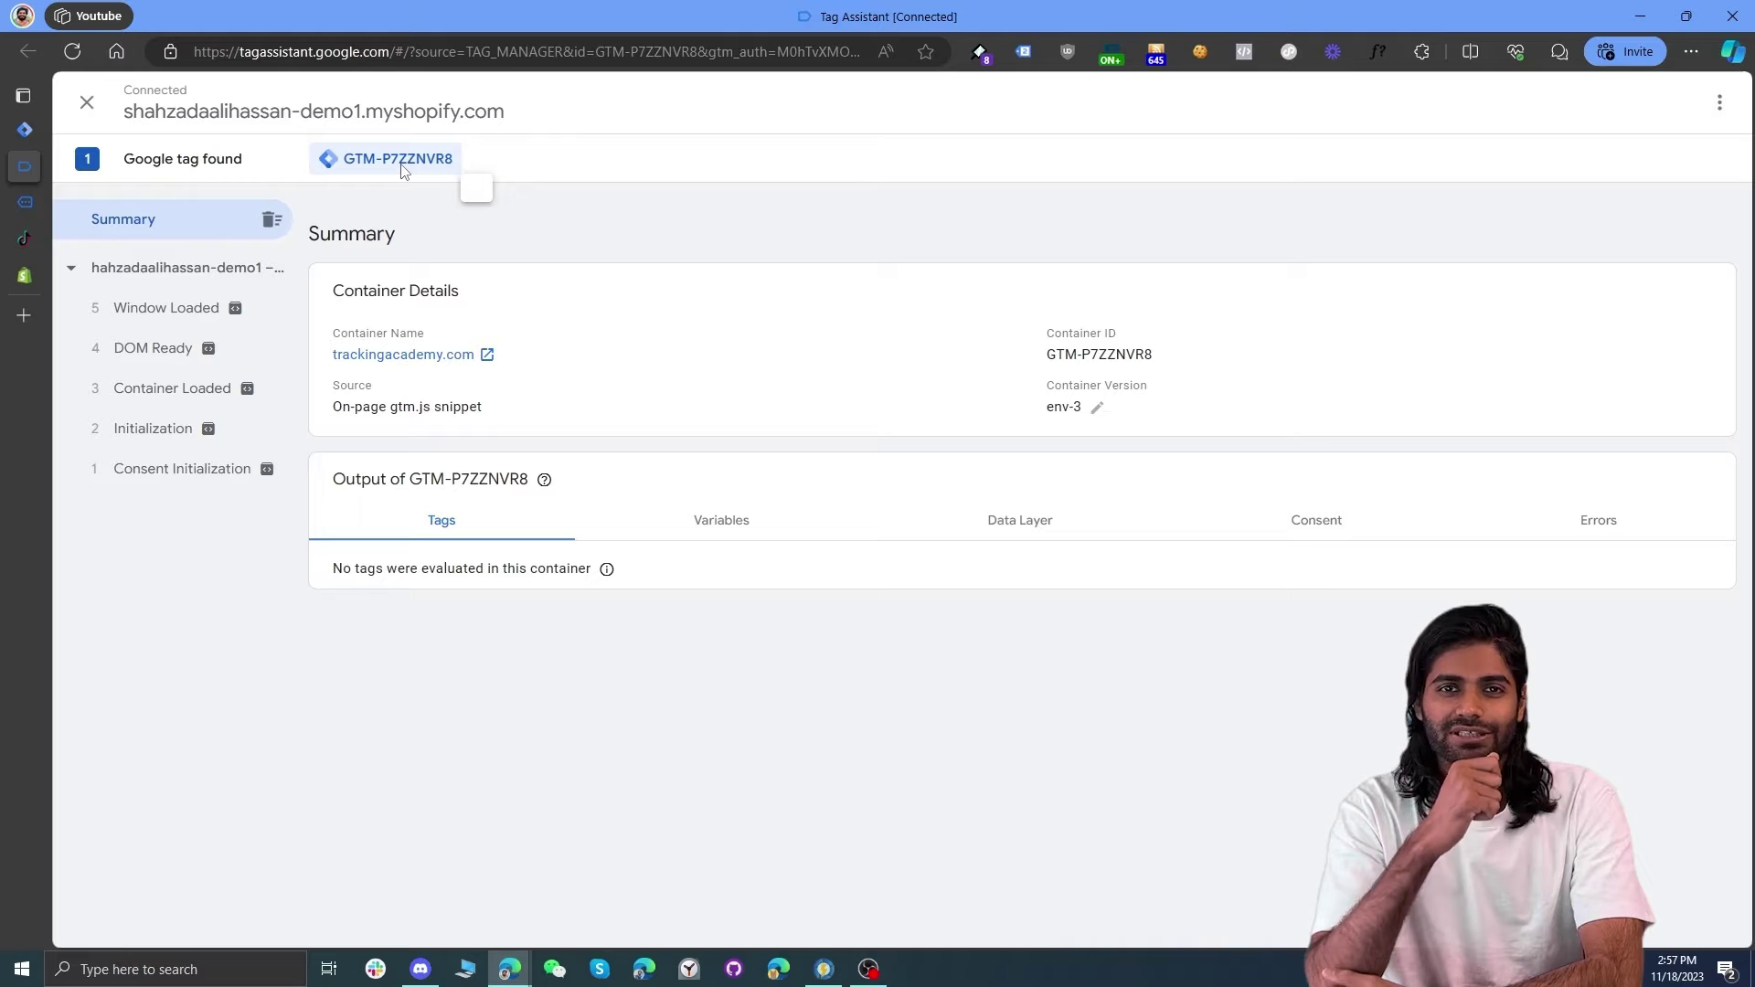
click(25, 202)
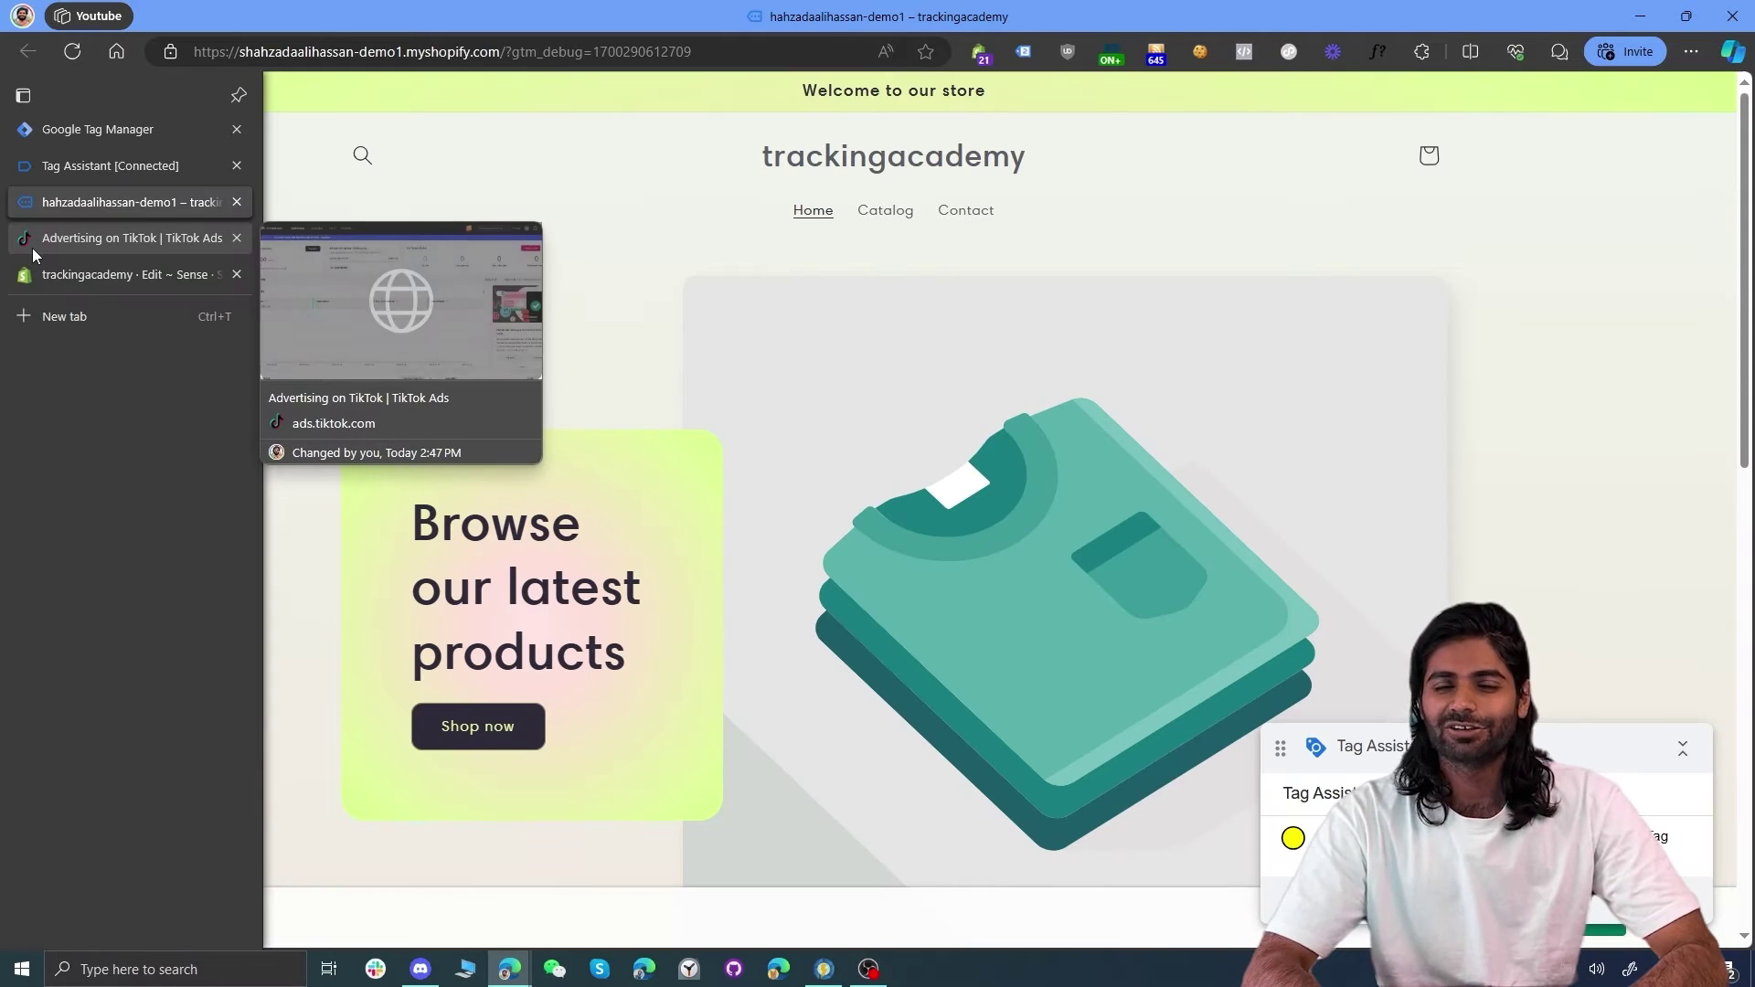
Step: Go to TikTok Ads Tools > Events, manage Web Events, and open the Tracking Academy pixel
click(33, 245)
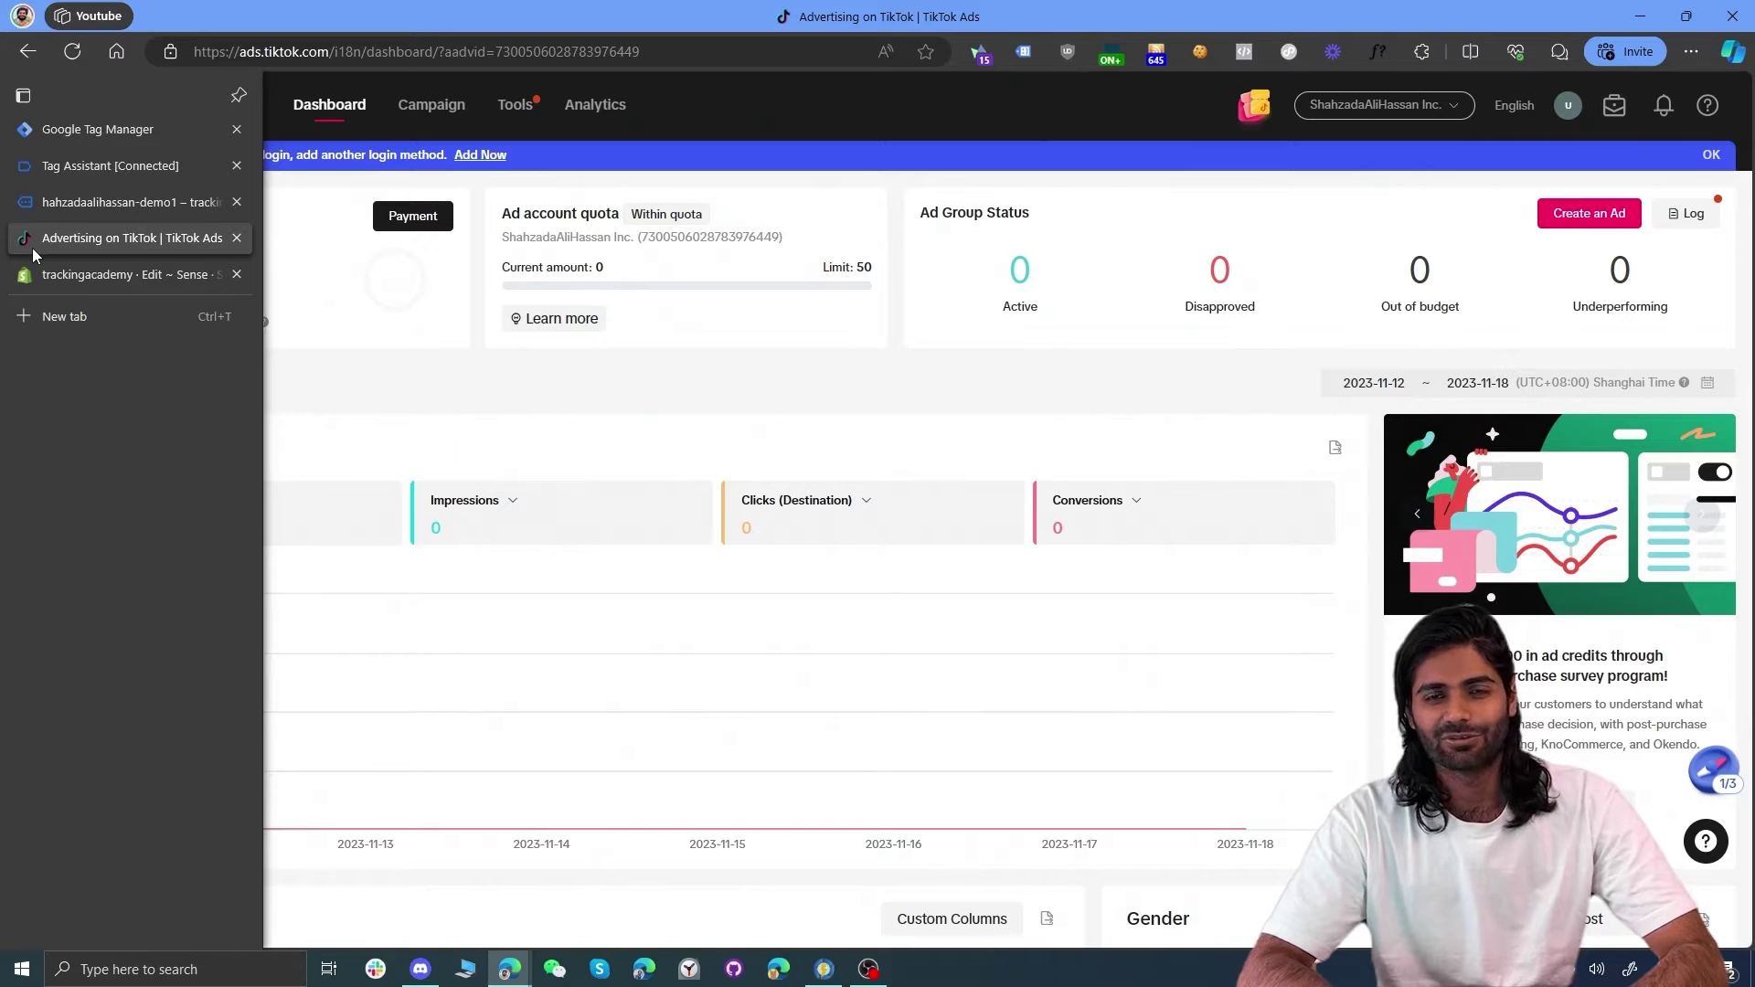
mouse_move(515, 105)
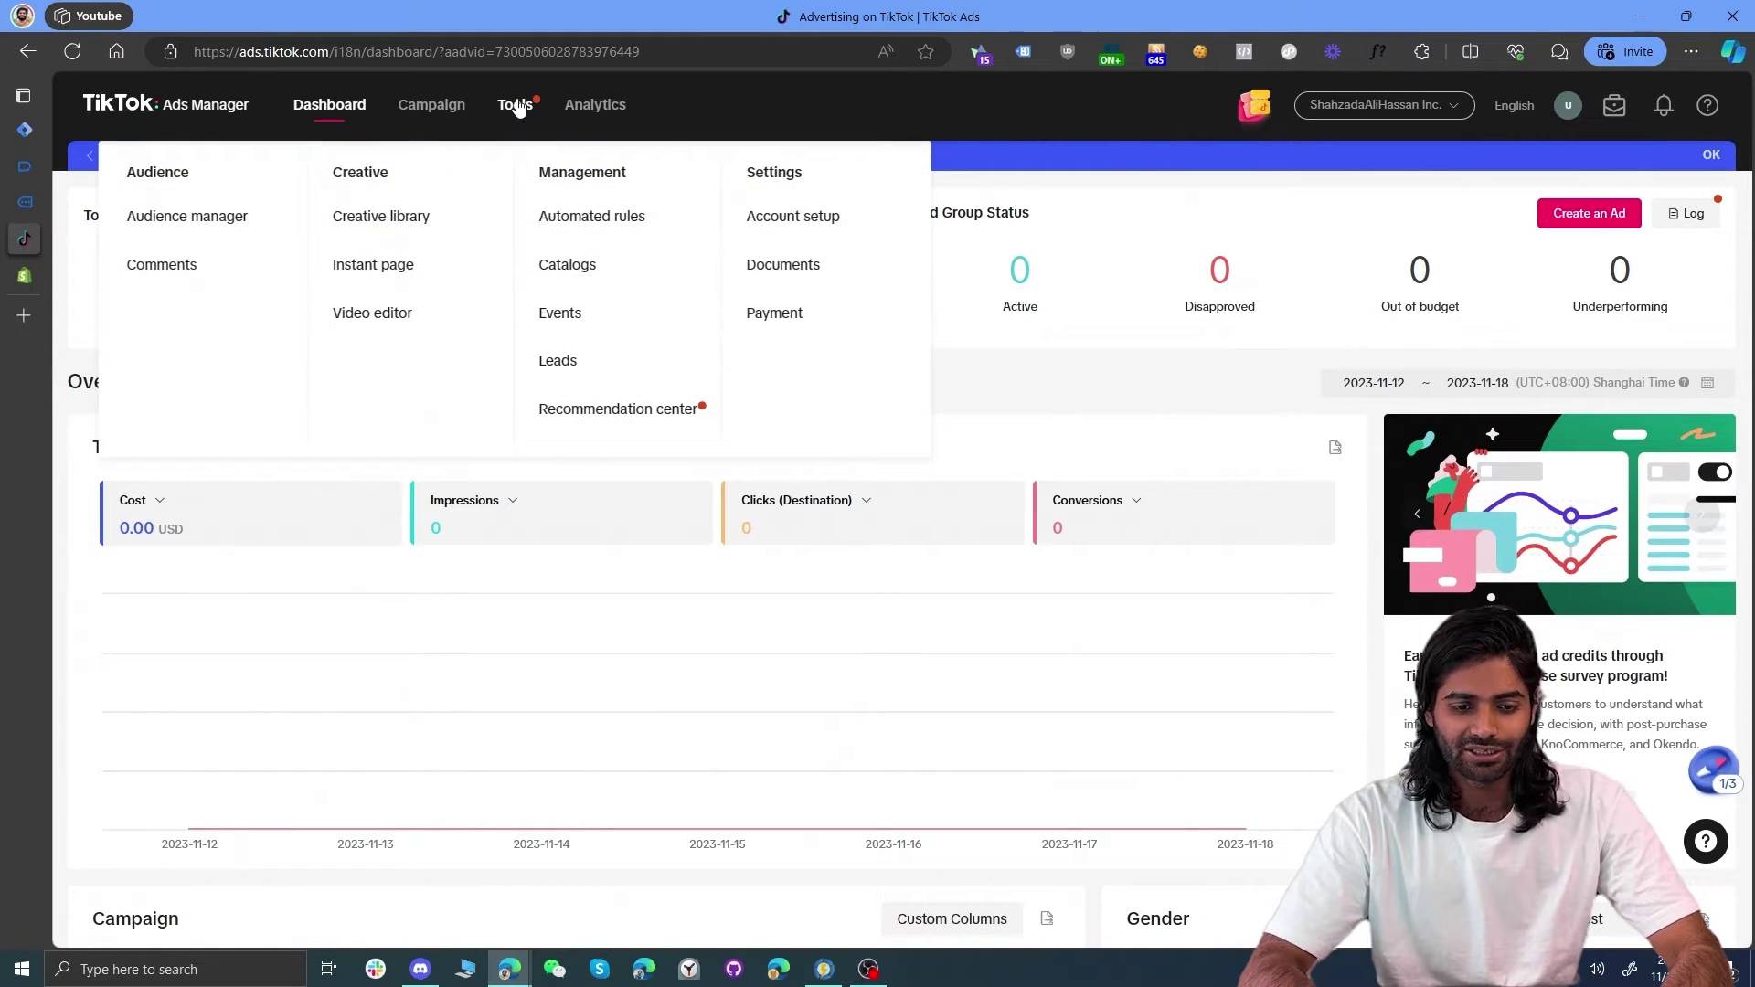
click(593, 337)
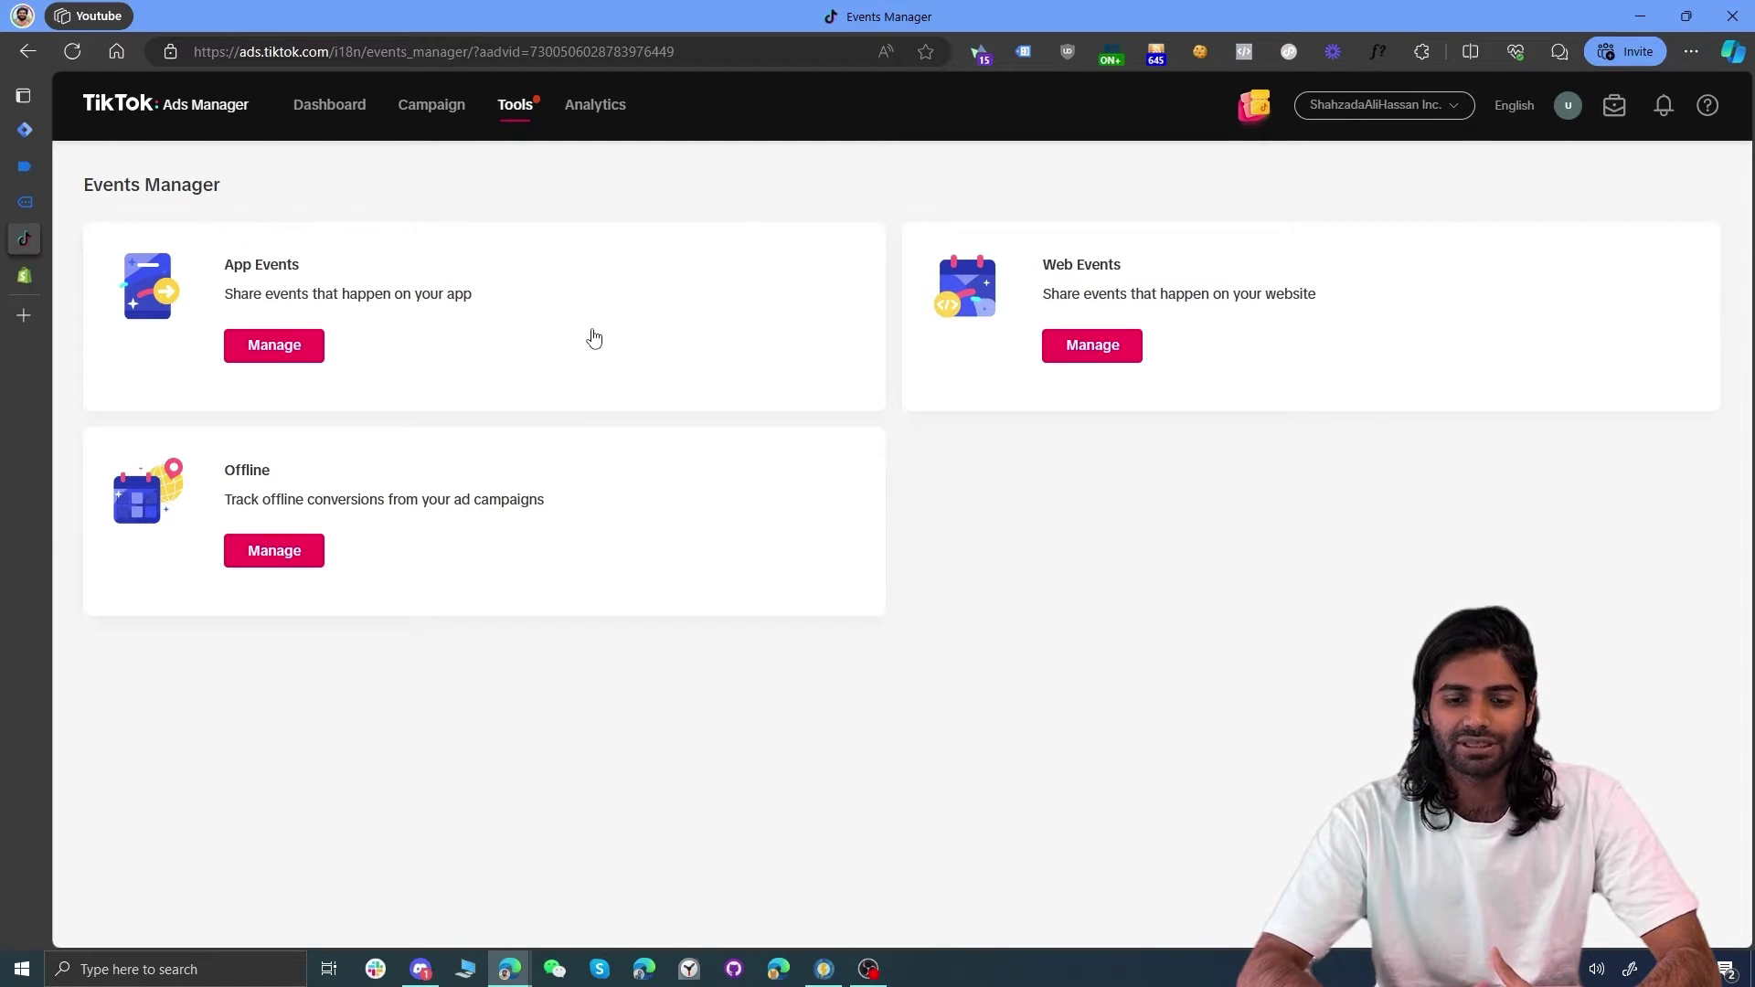
click(1076, 358)
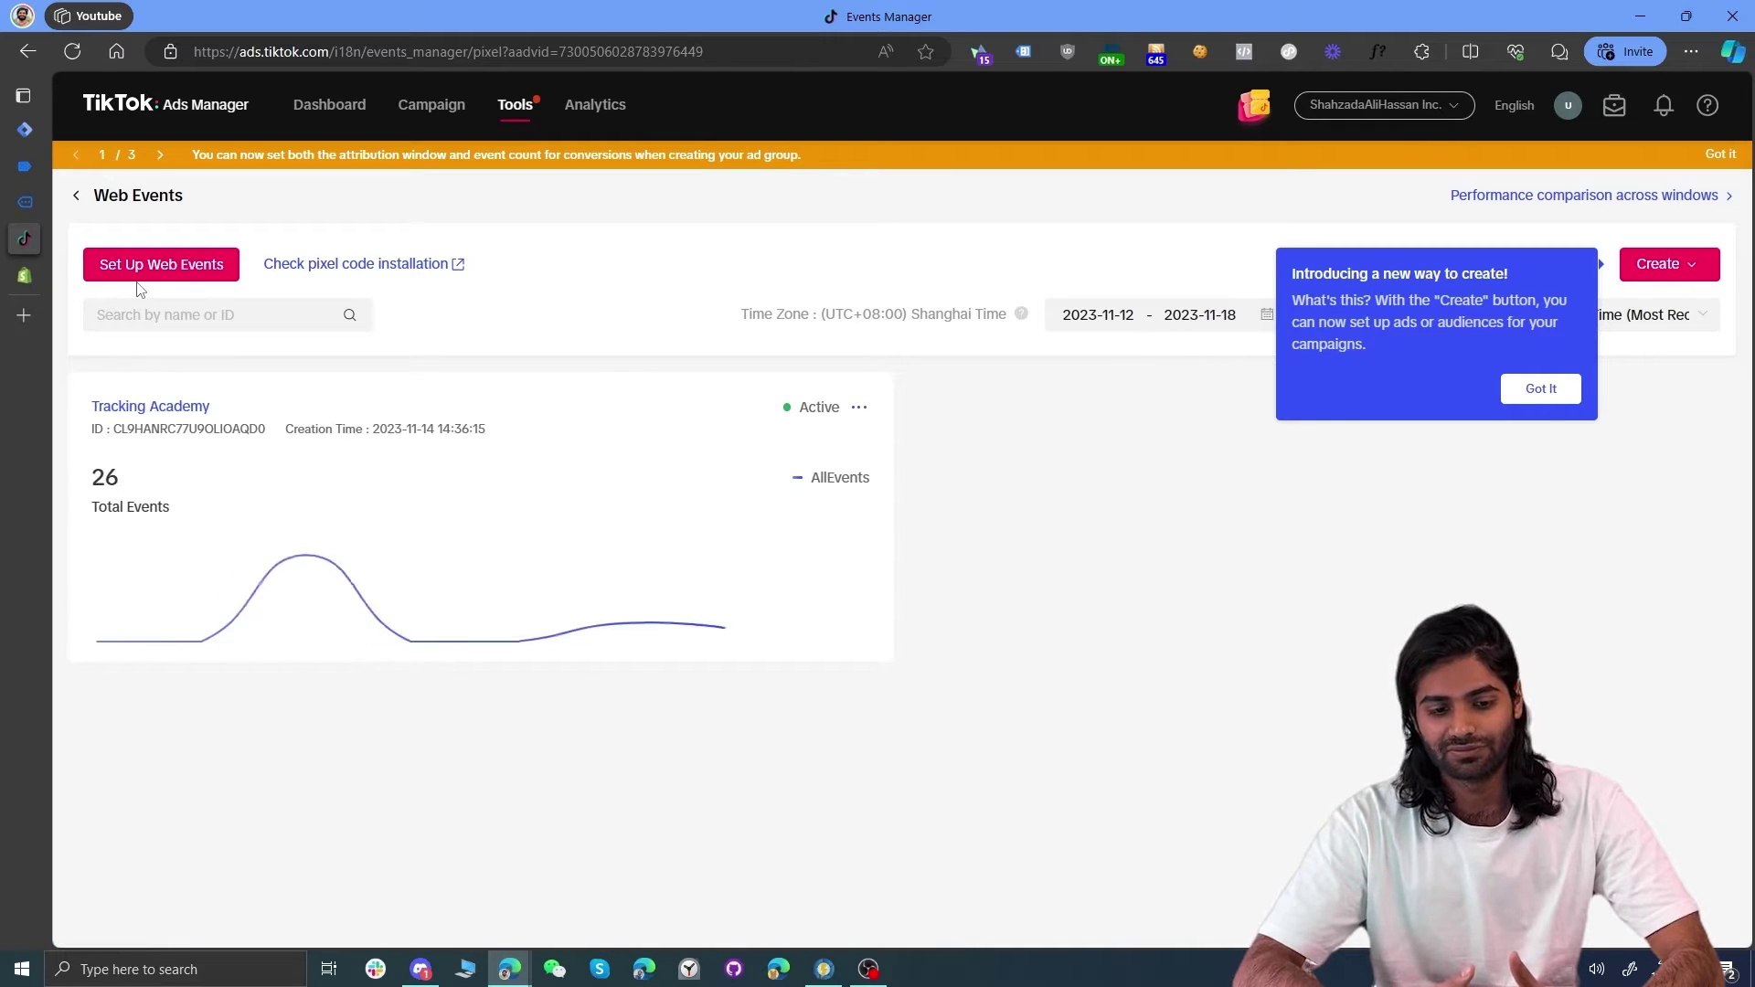
click(155, 405)
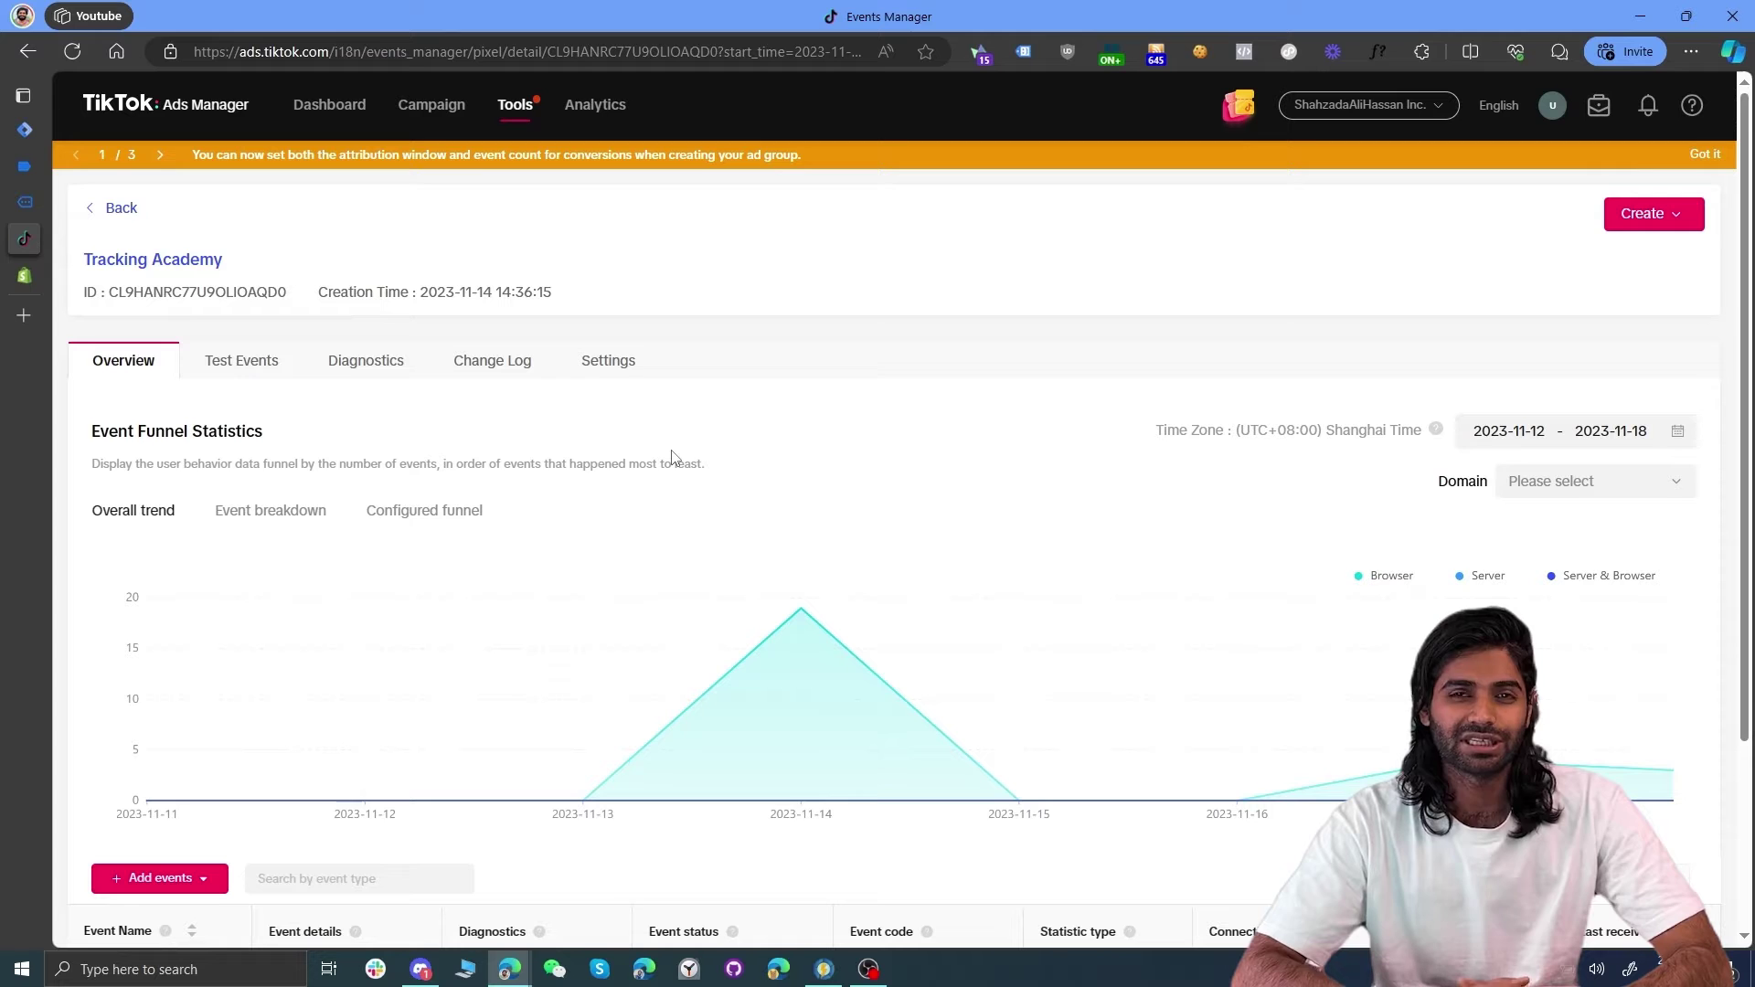
Step: Choose Add events > Manual setup for the Tracking Academy pixel
click(159, 880)
scroll(151, 882, down, 4)
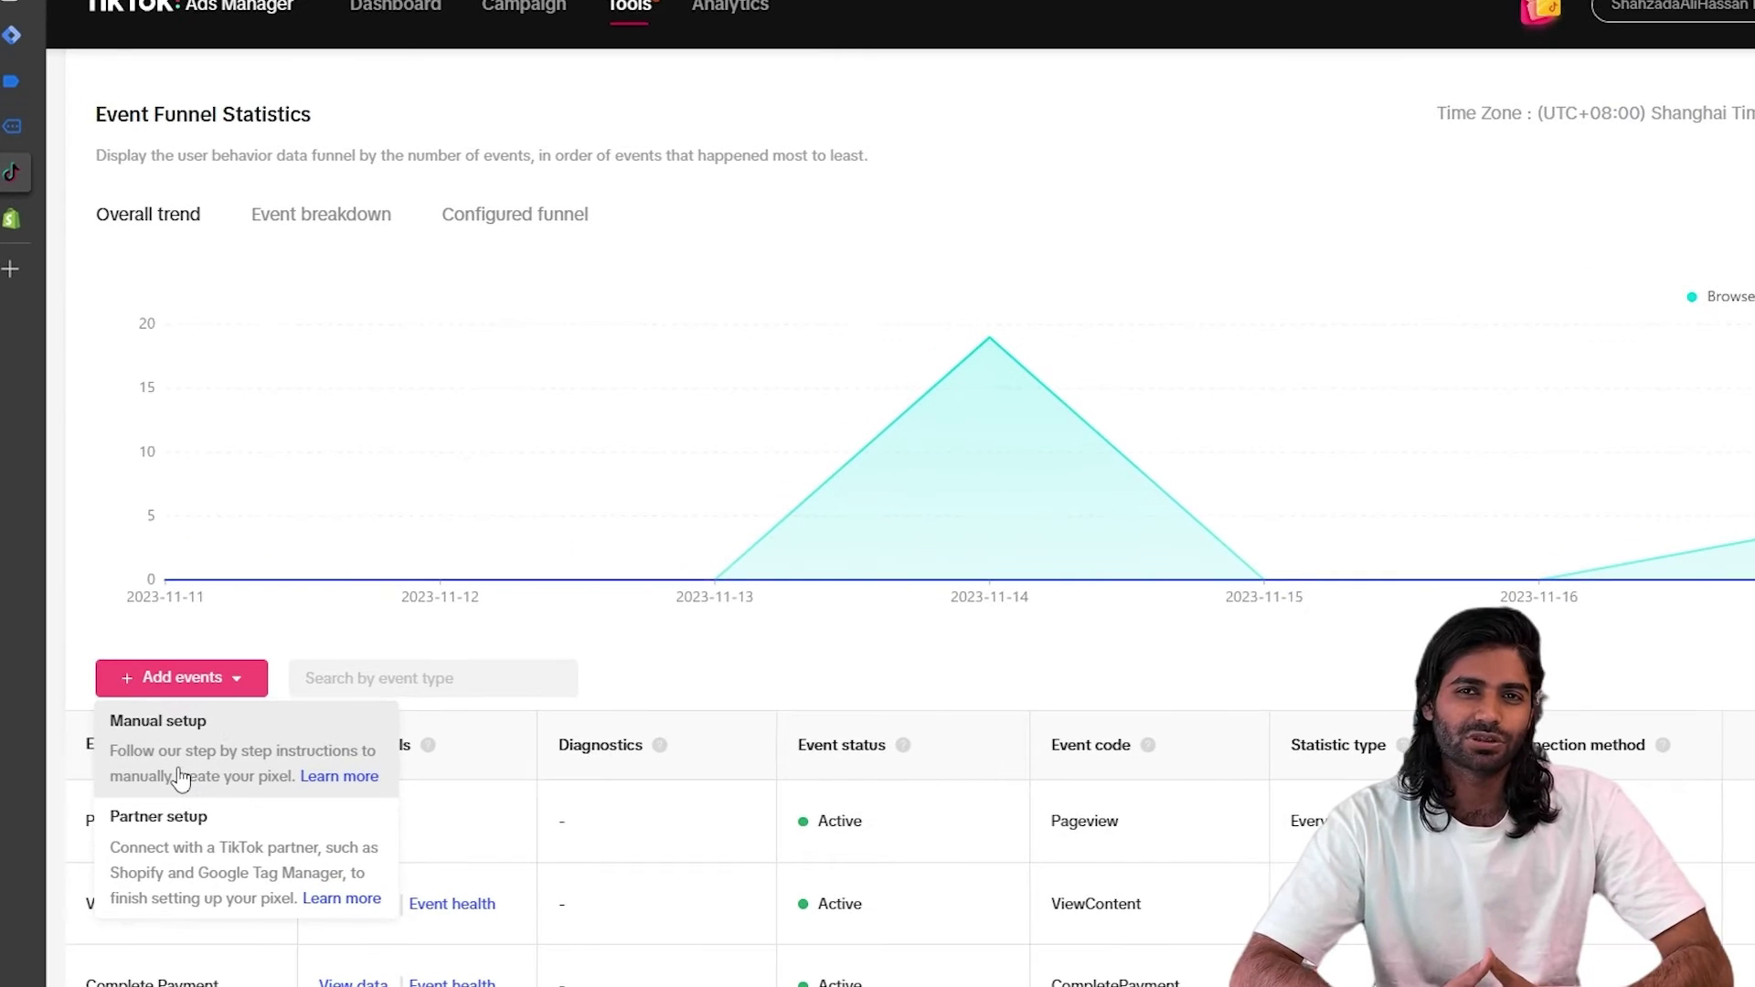
click(180, 778)
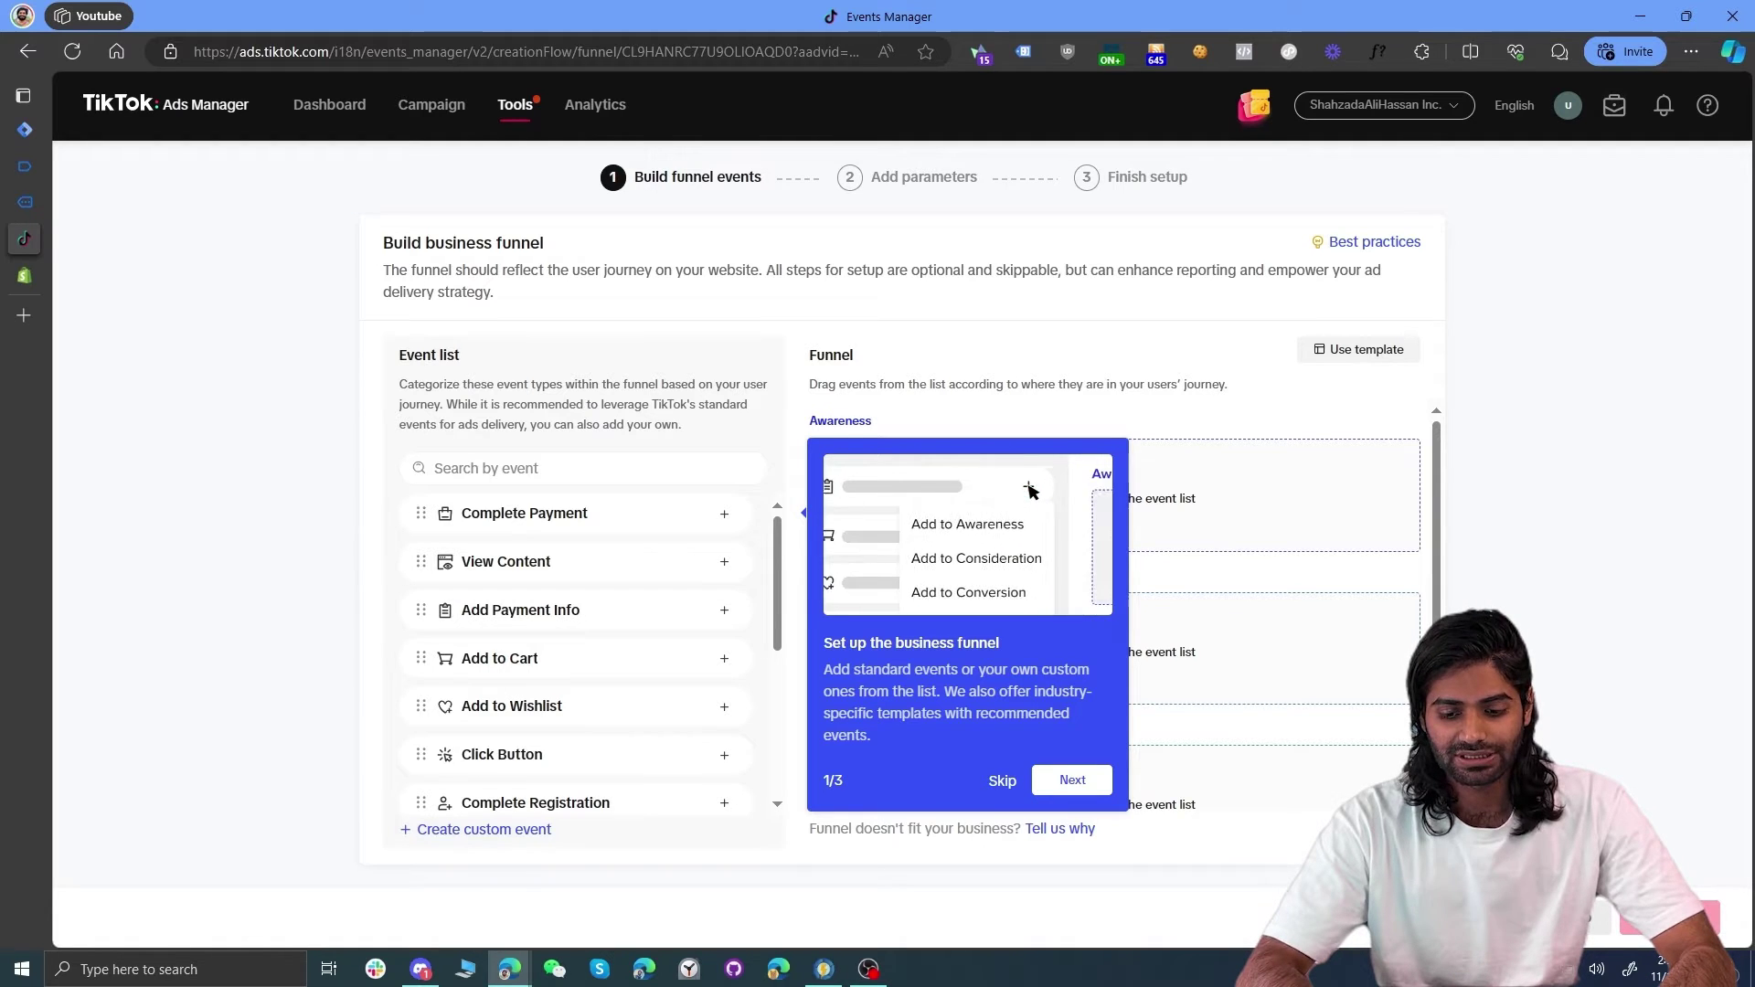
Step: Skip the funnel, finish setup, and copy the pixel base code from the Custom Code instructions
click(1002, 780)
click(1075, 583)
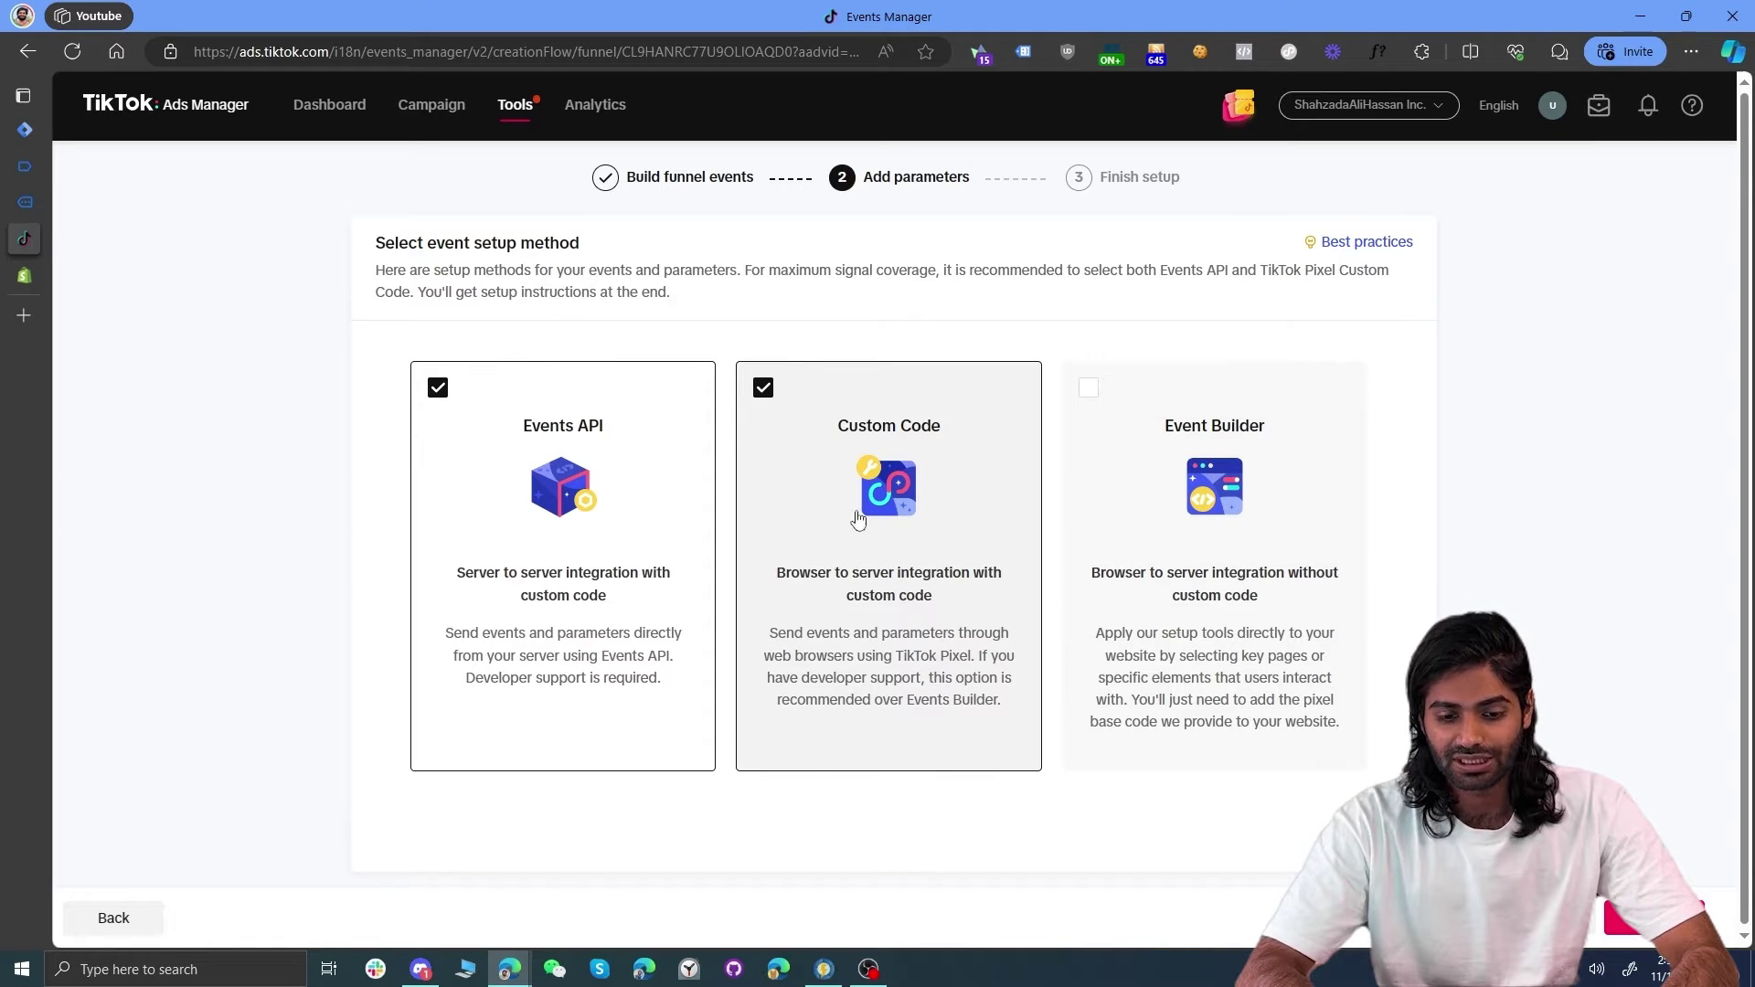
click(1655, 918)
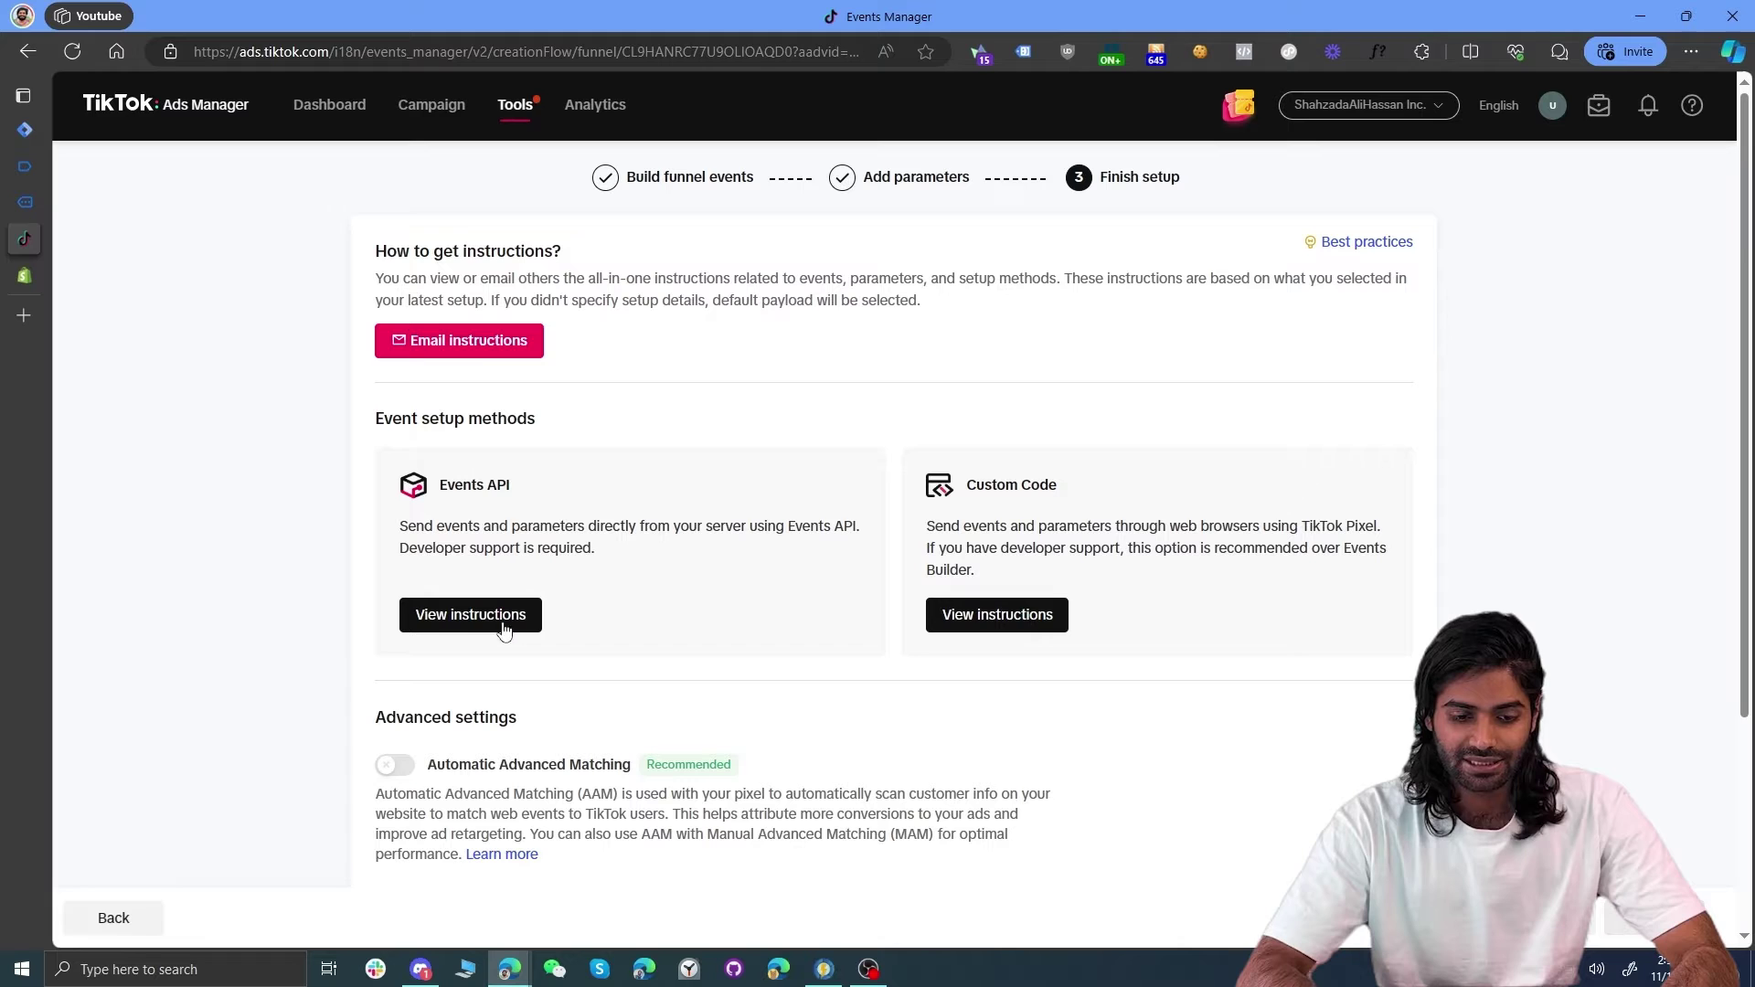
click(997, 615)
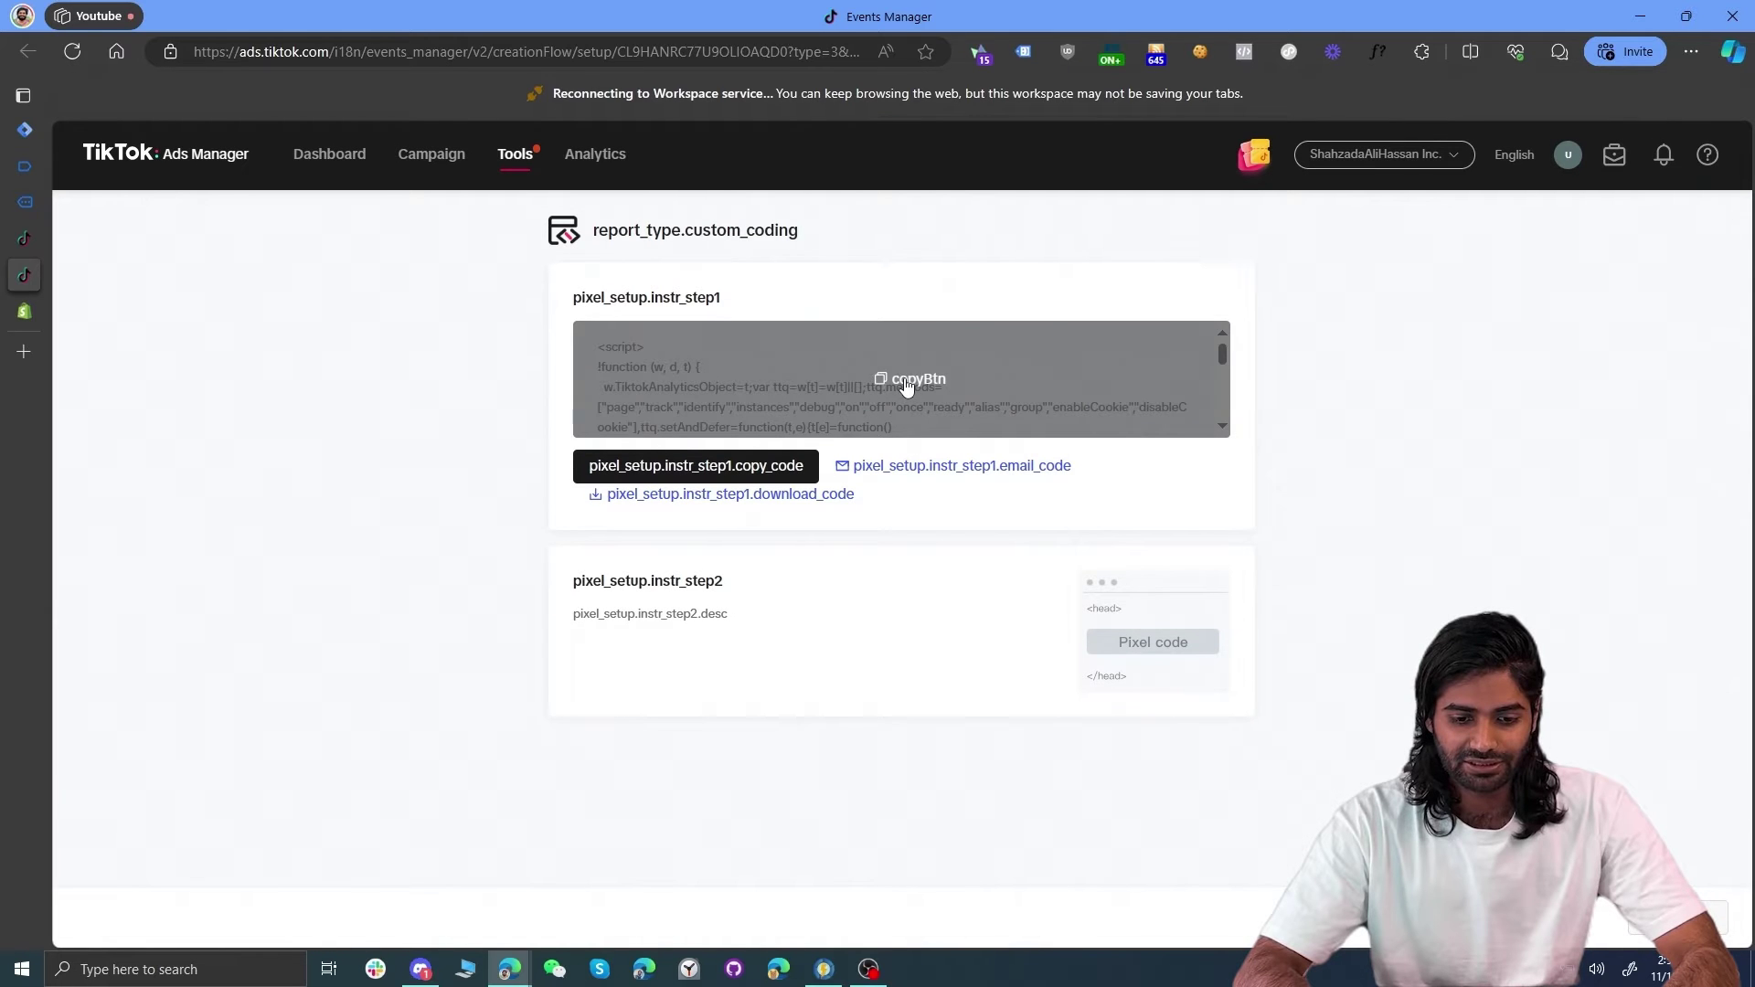
click(906, 386)
Step: Create a new Custom HTML tag firing on All Pages containing the pasted TikTok pixel script
click(26, 129)
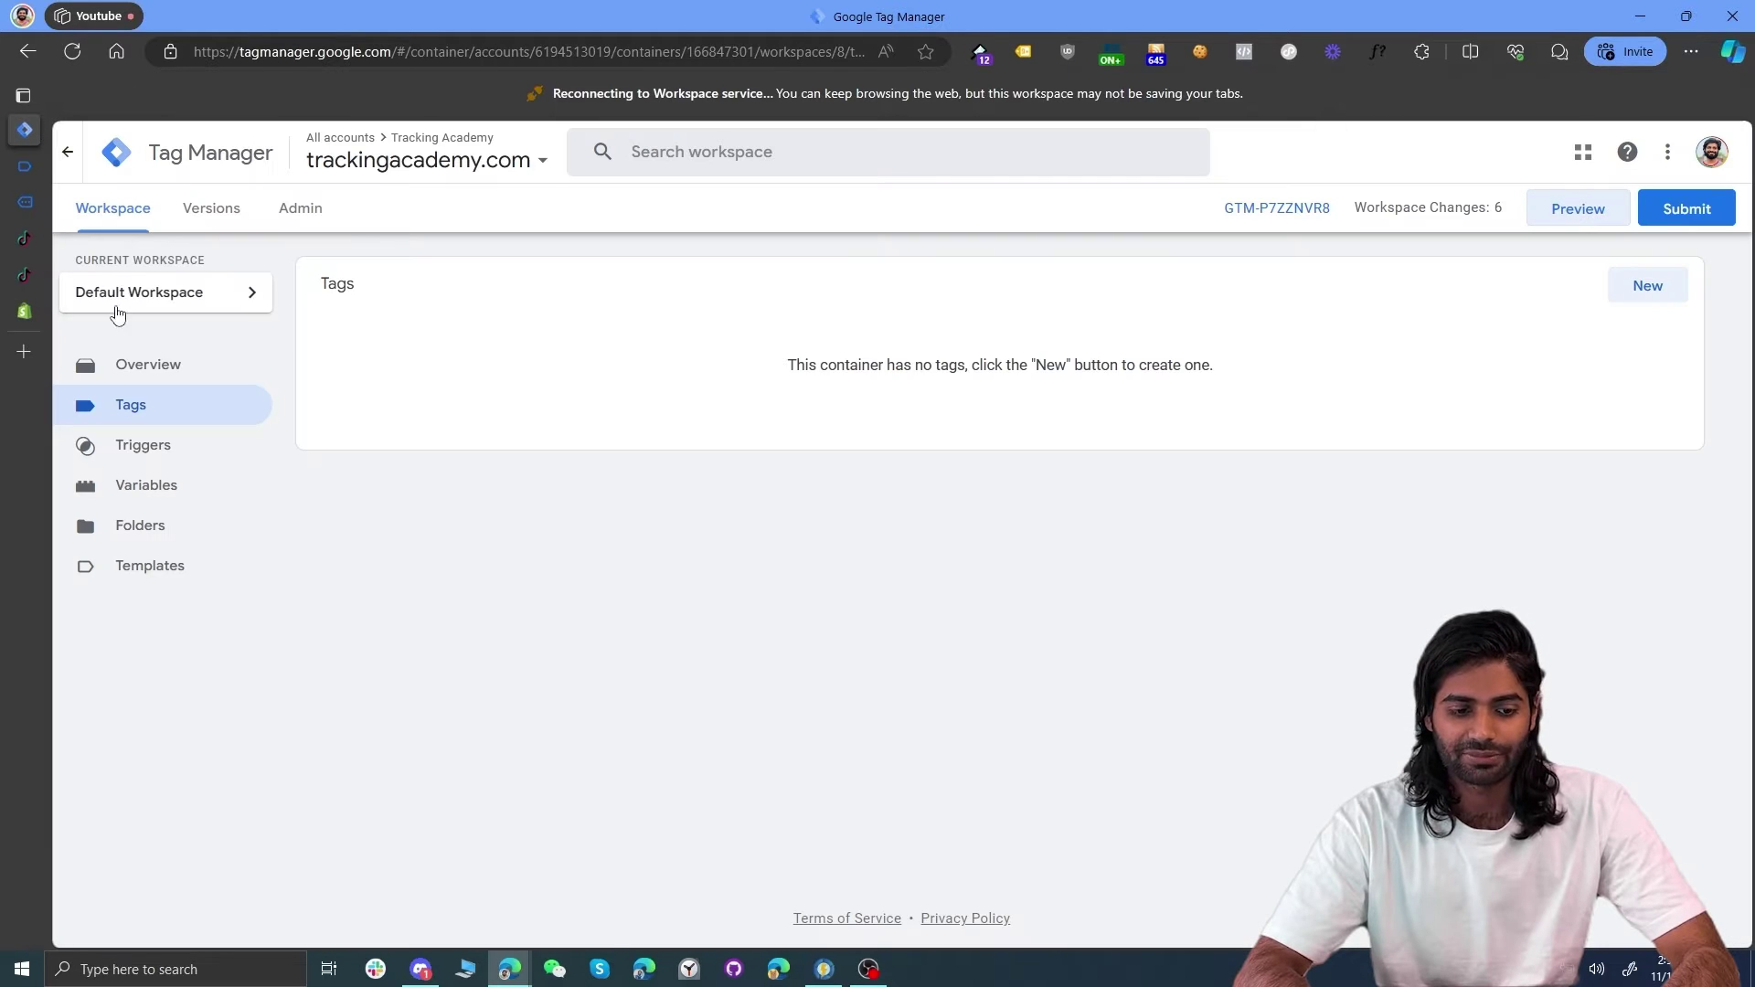
click(1646, 286)
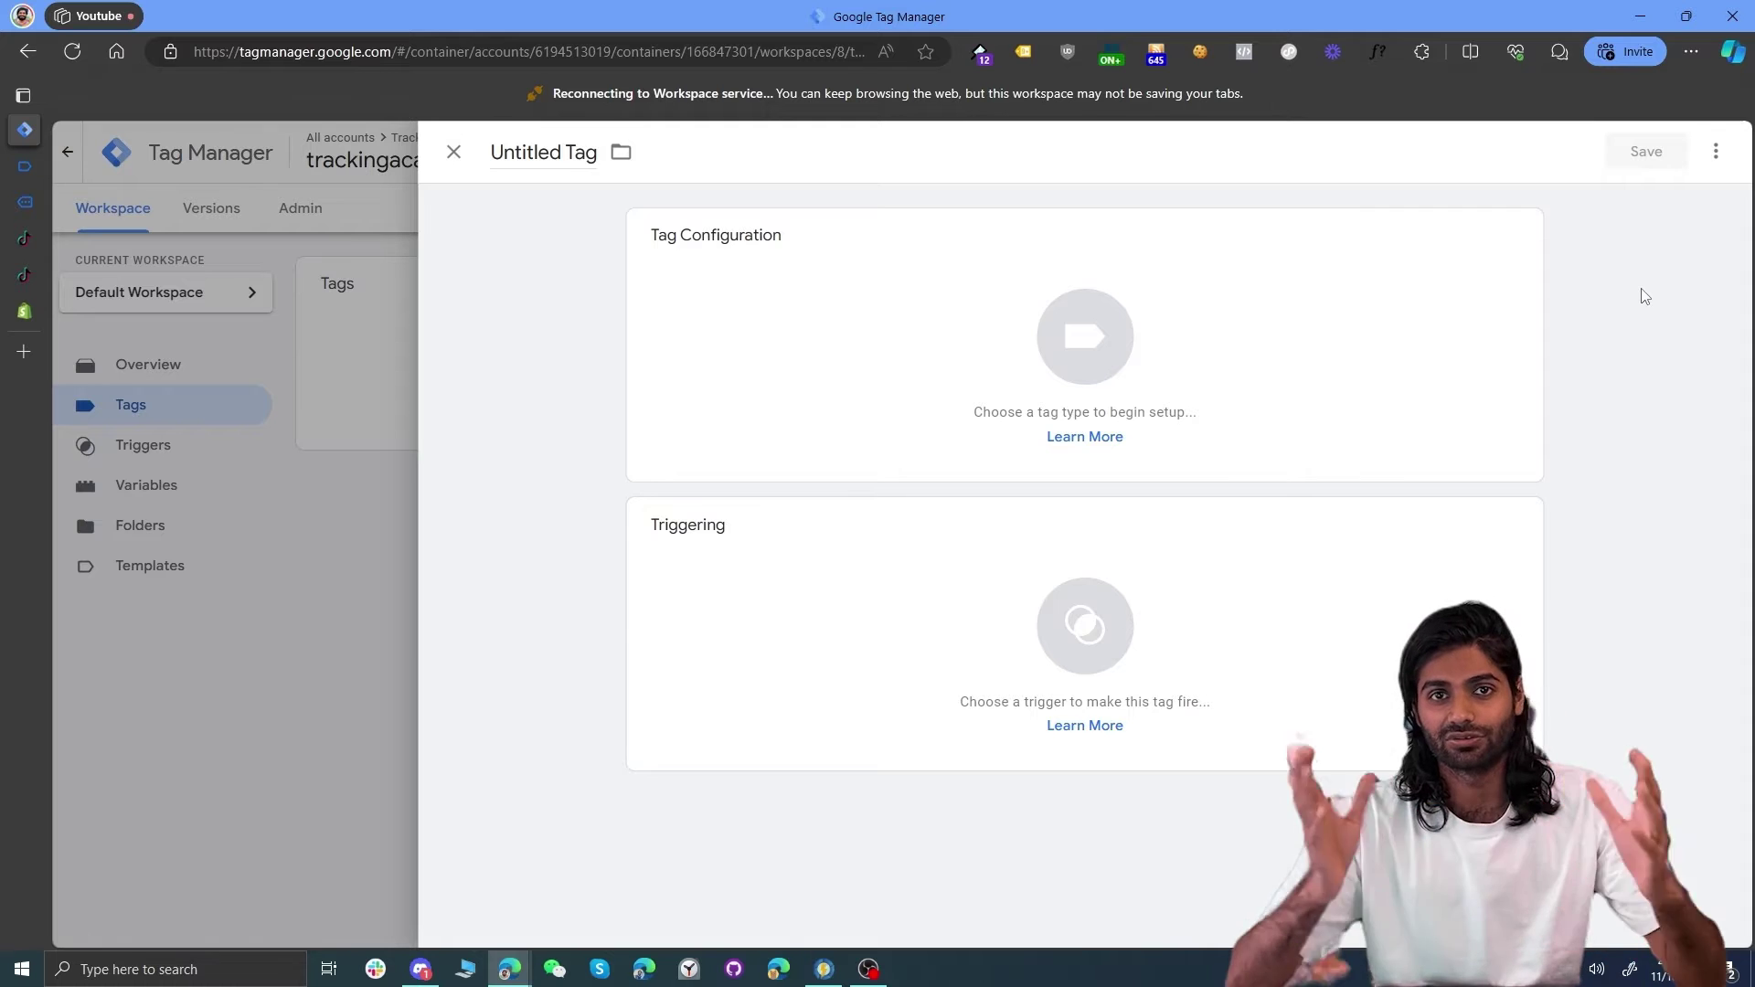
click(1307, 590)
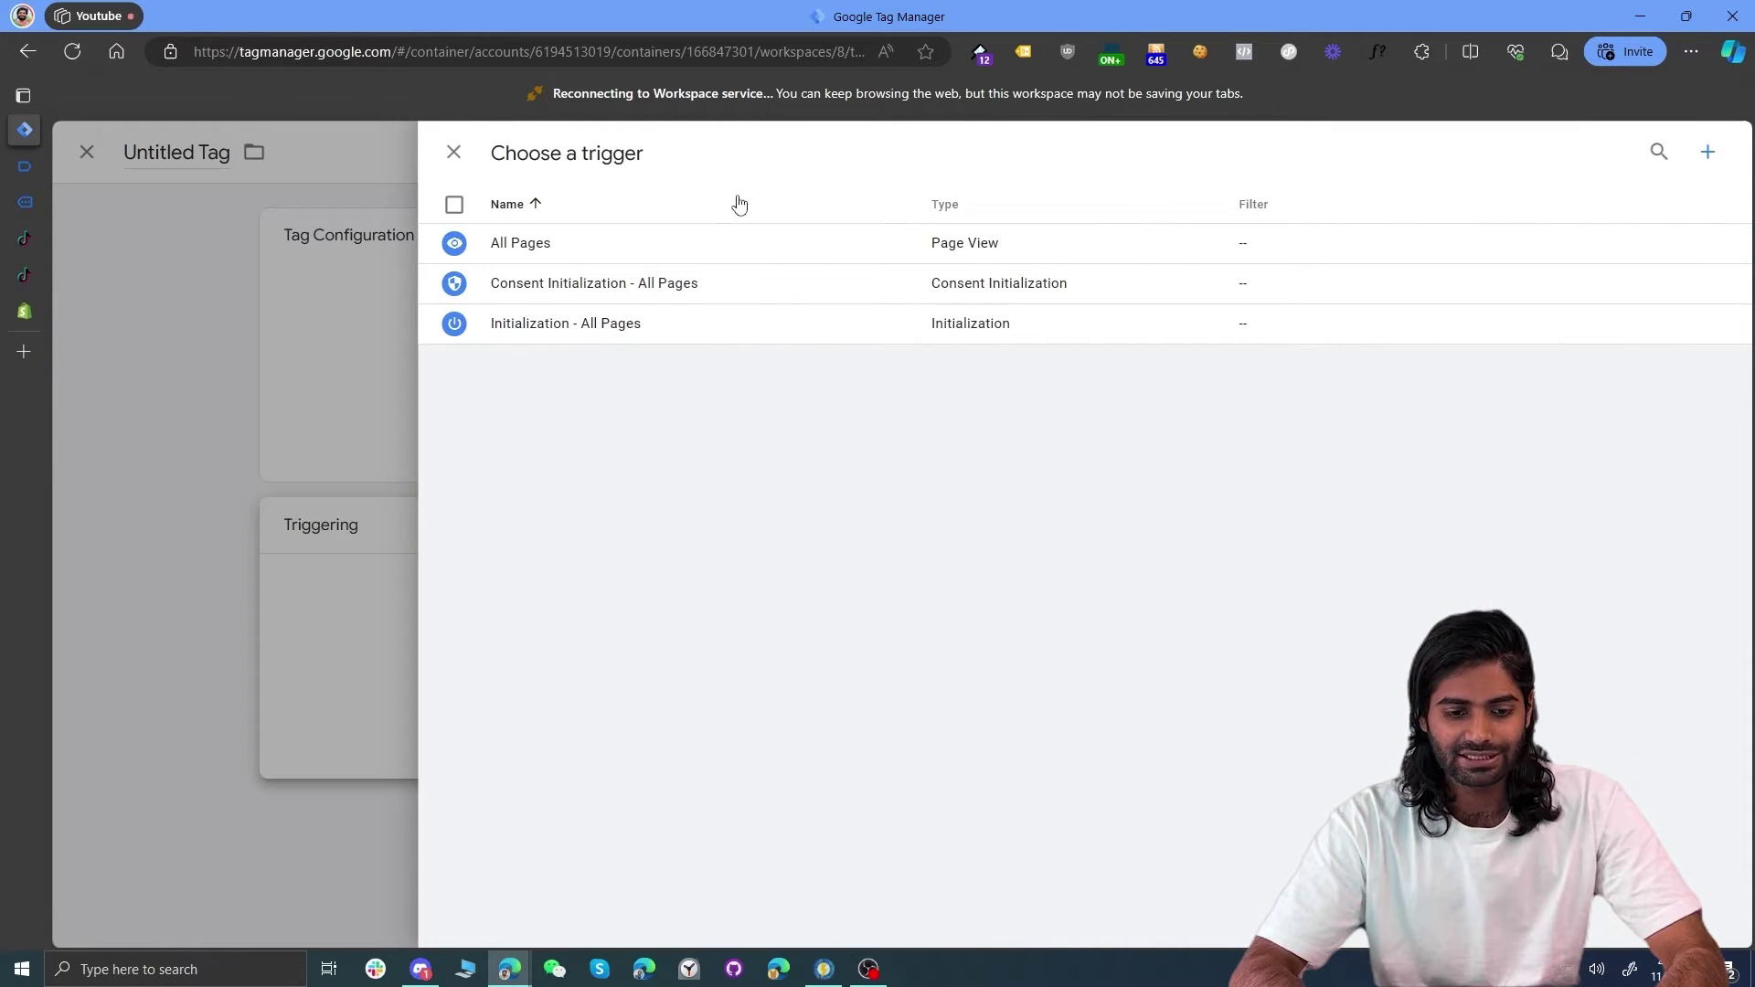
click(709, 241)
click(741, 356)
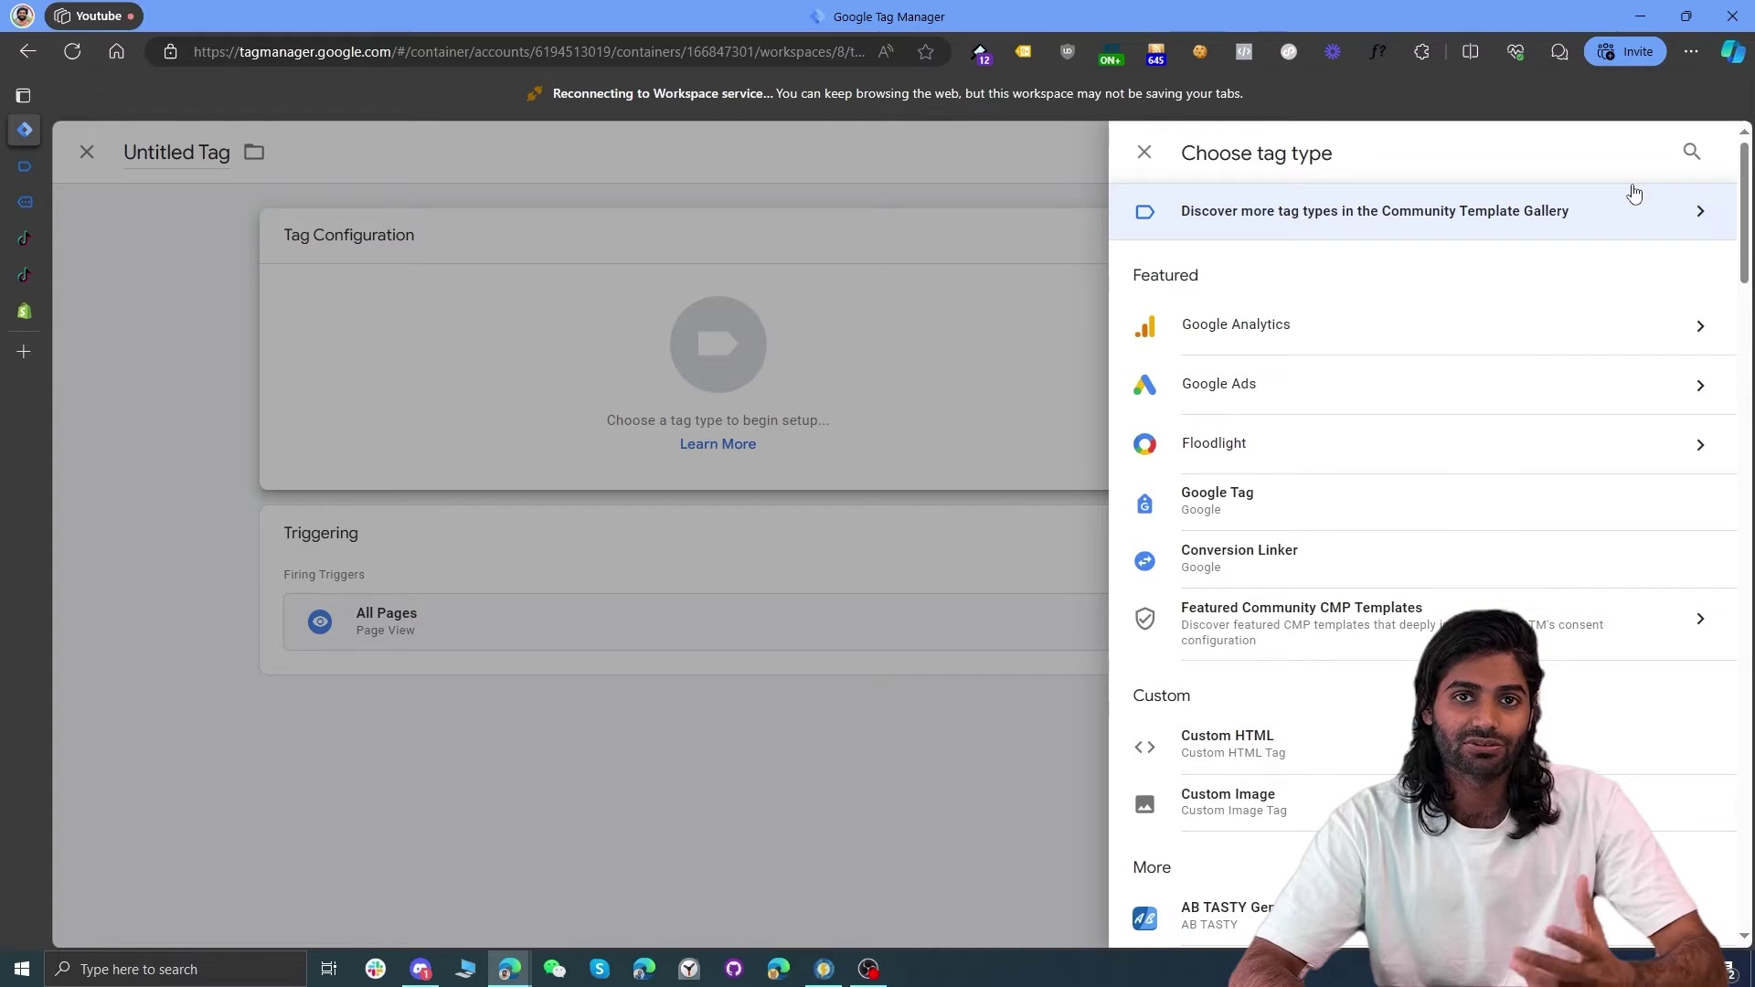
scroll(1417, 787, down, 1)
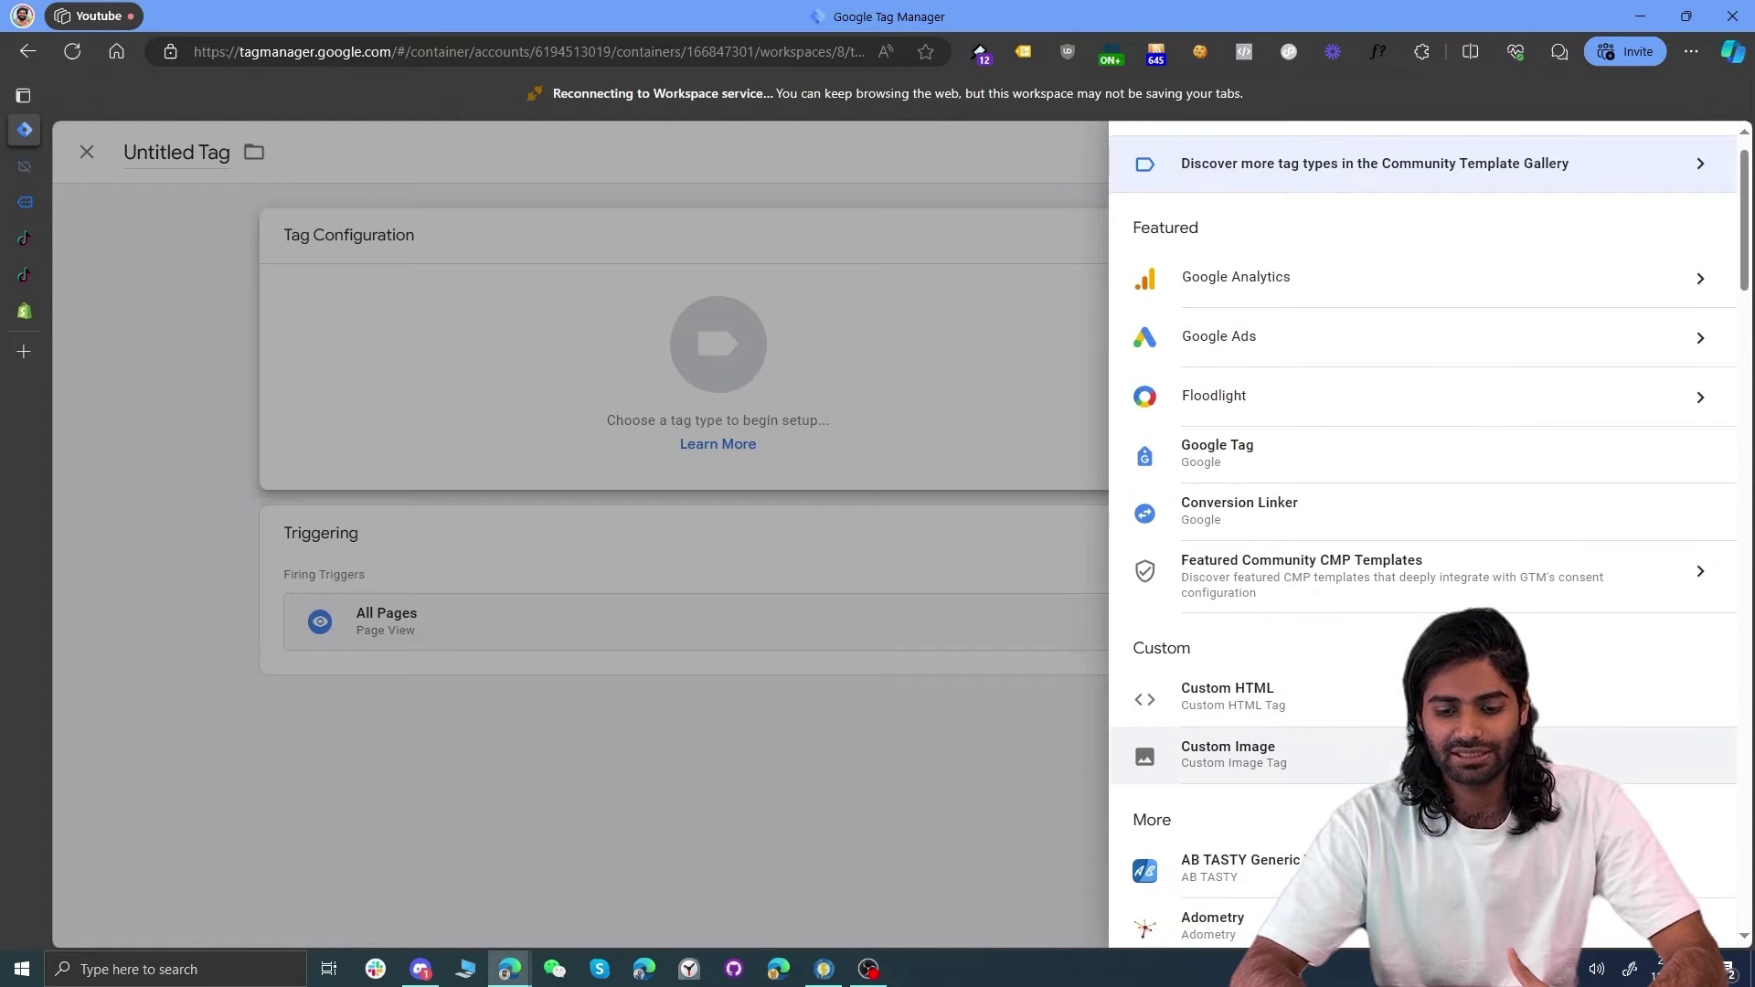
click(1332, 702)
click(940, 521)
key(ctrl+v)
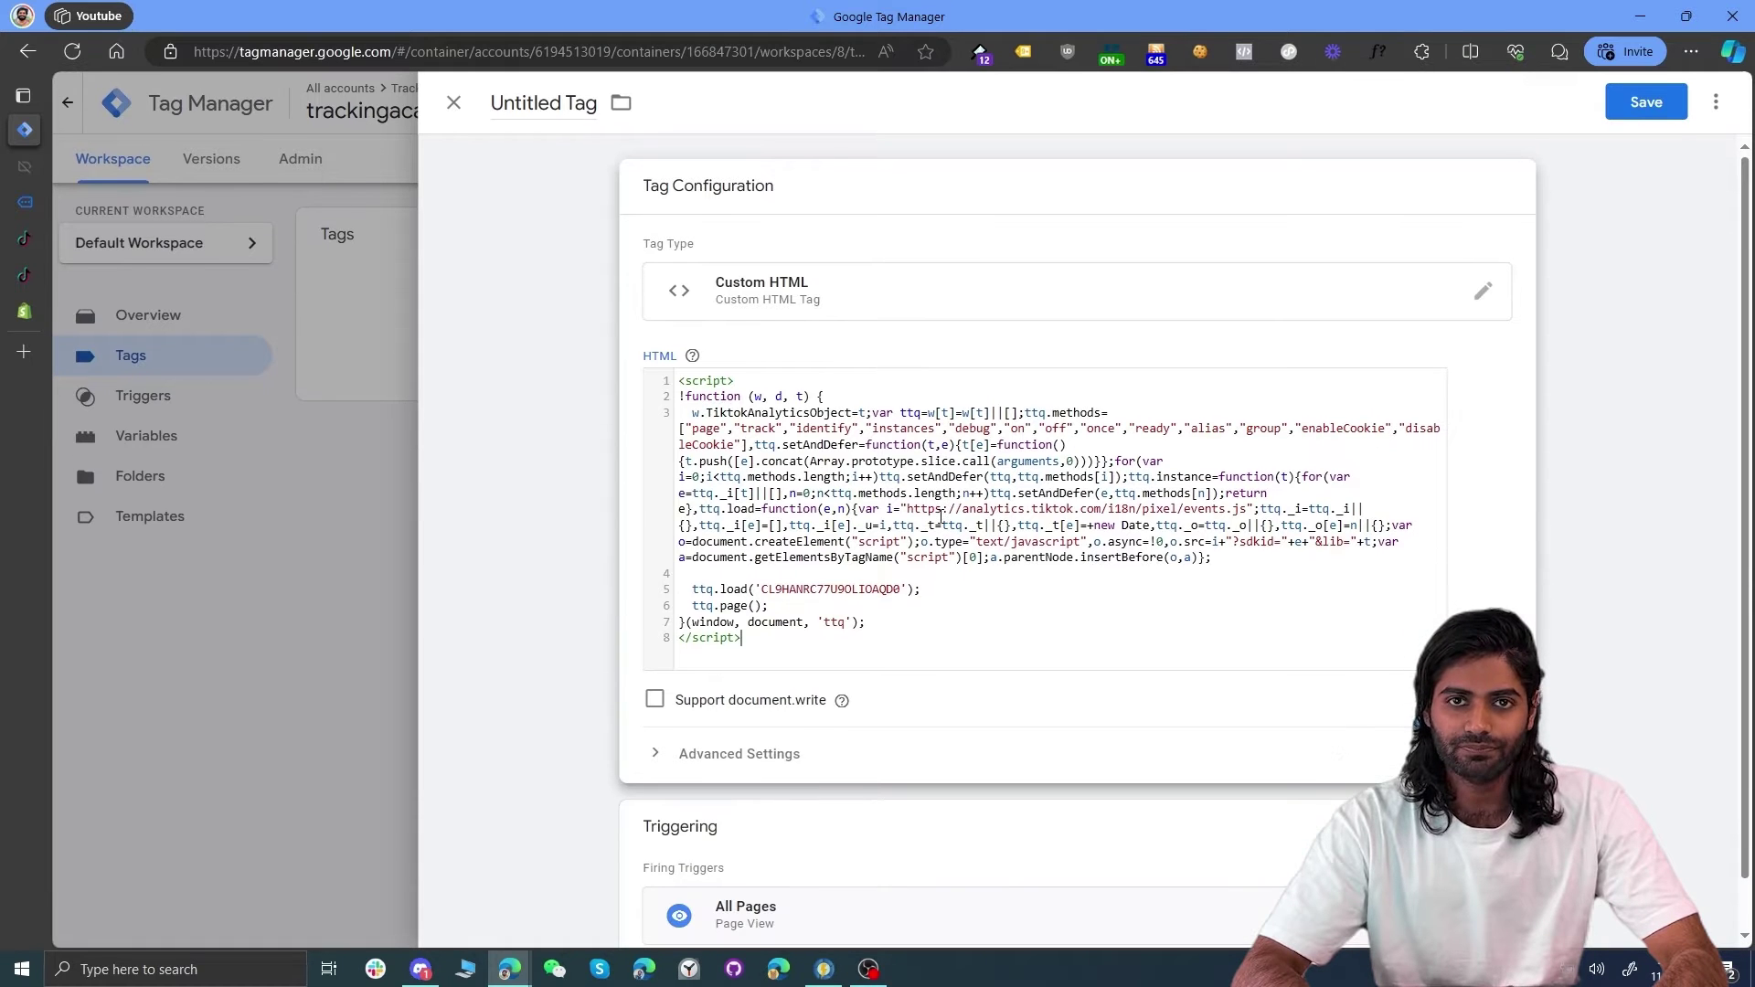
double_click(816, 588)
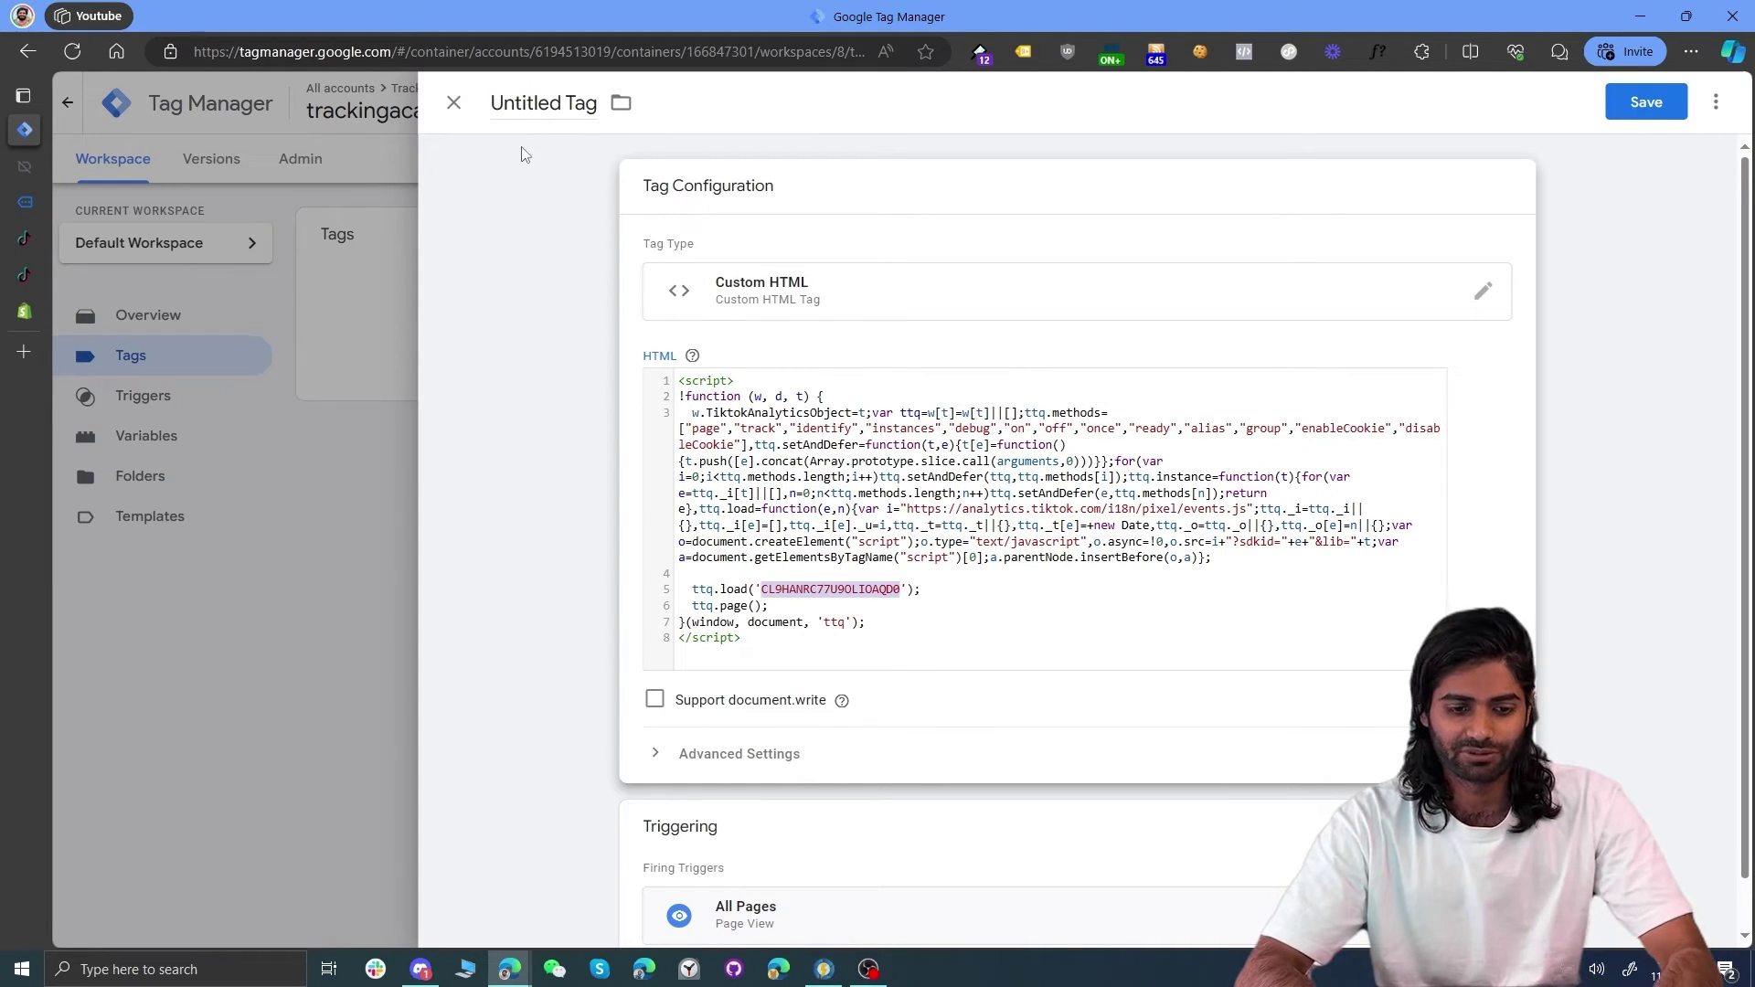
Step: Rename the tag to 'cHTML TT Configuration Tag' and save it
click(526, 119)
key(ctrl+a)
text(cHTML)
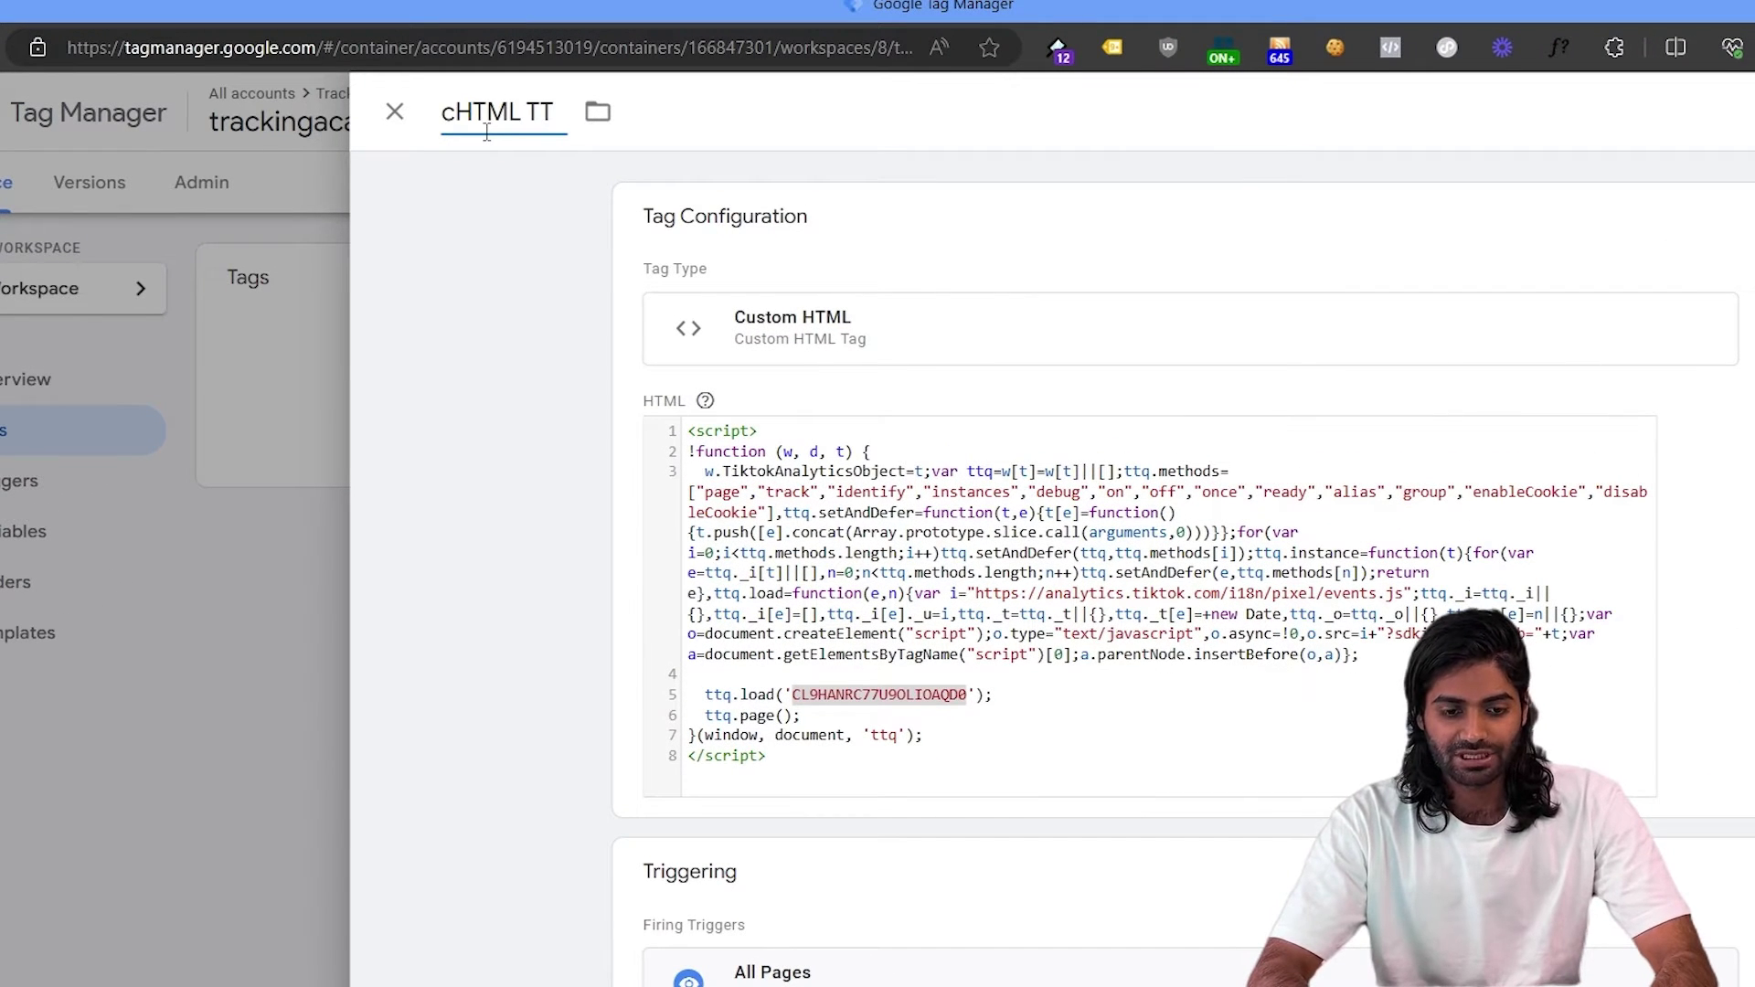
text( TT P)
key(BackSpace)
key(BackSpace)
text(COn)
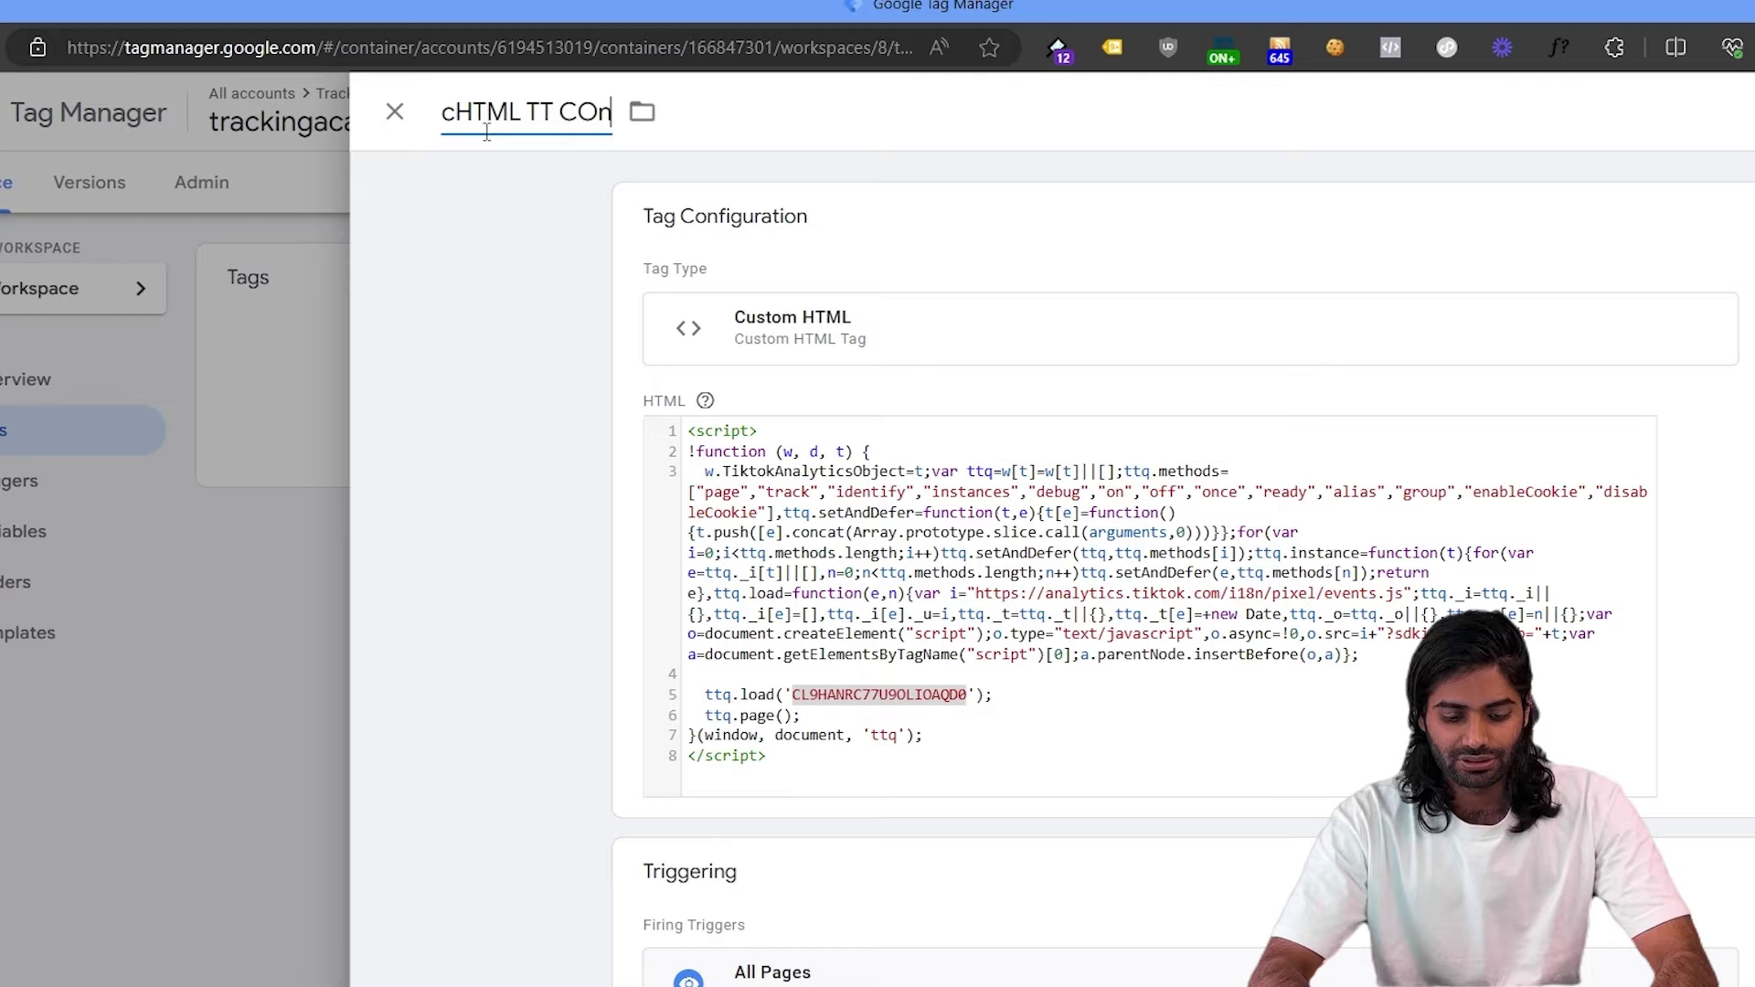
text(figuration Tag)
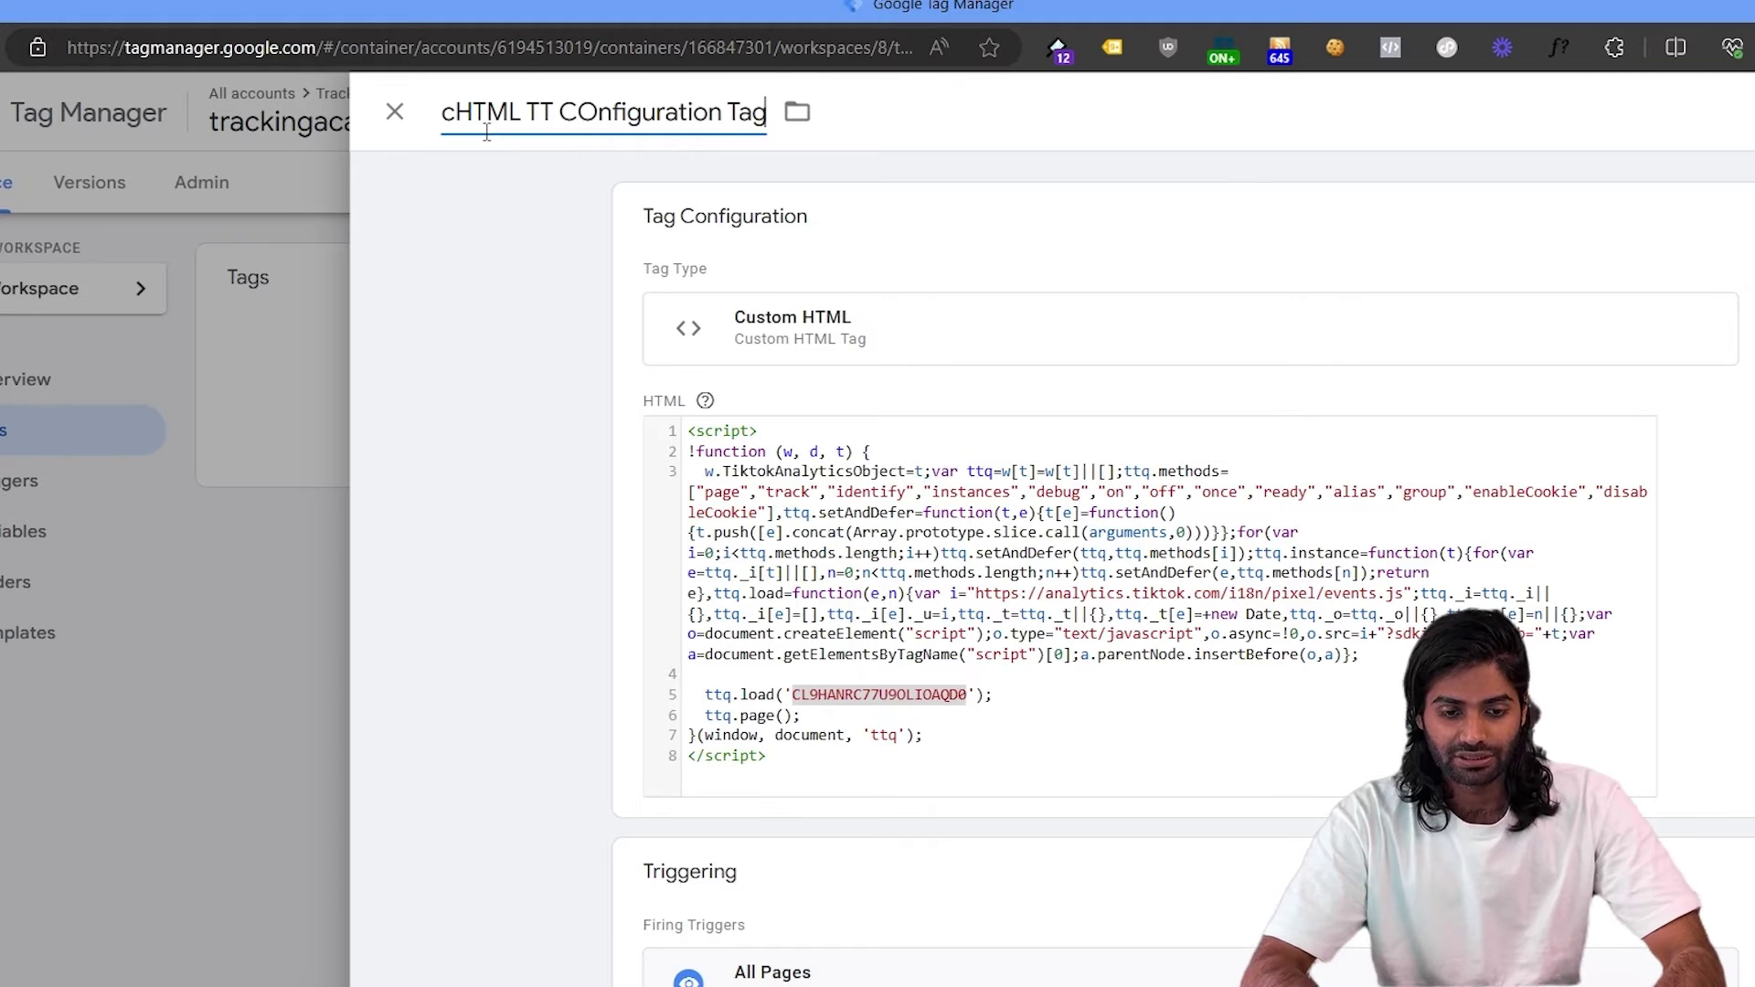
drag(574, 111, 595, 112)
text(o)
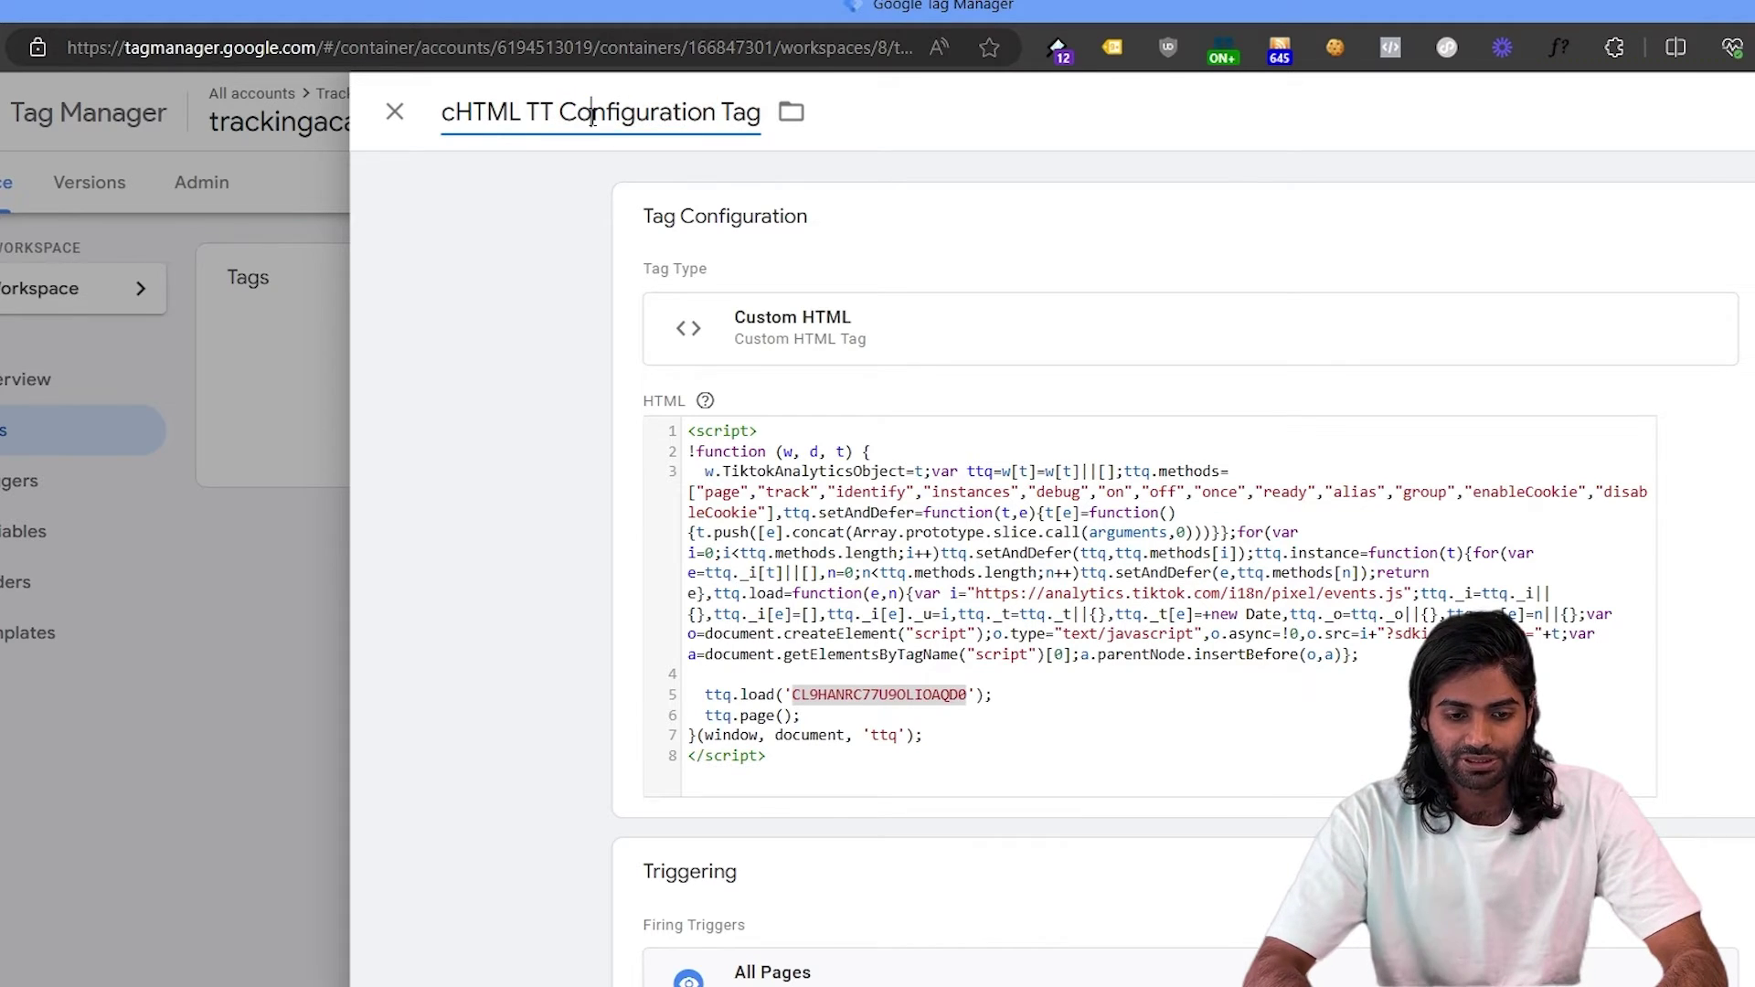
click(1647, 101)
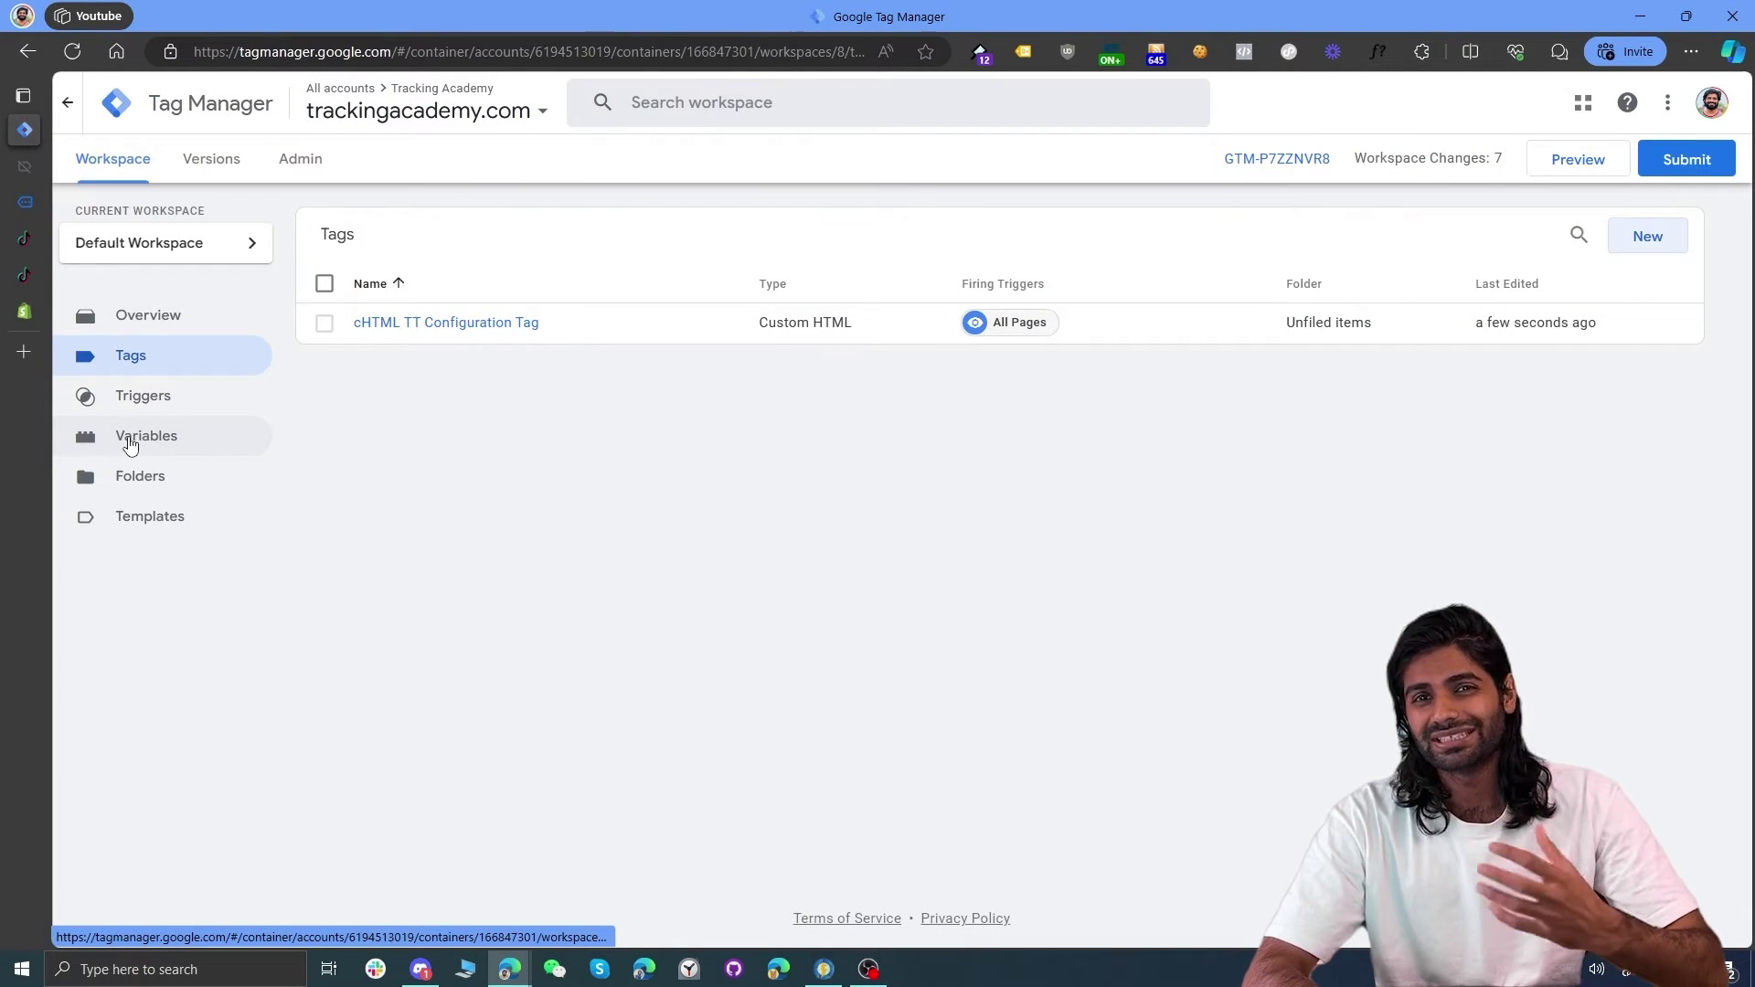
Step: Create and save a Constant variable named 'TT Pixel ID' holding the pasted pixel ID
click(130, 446)
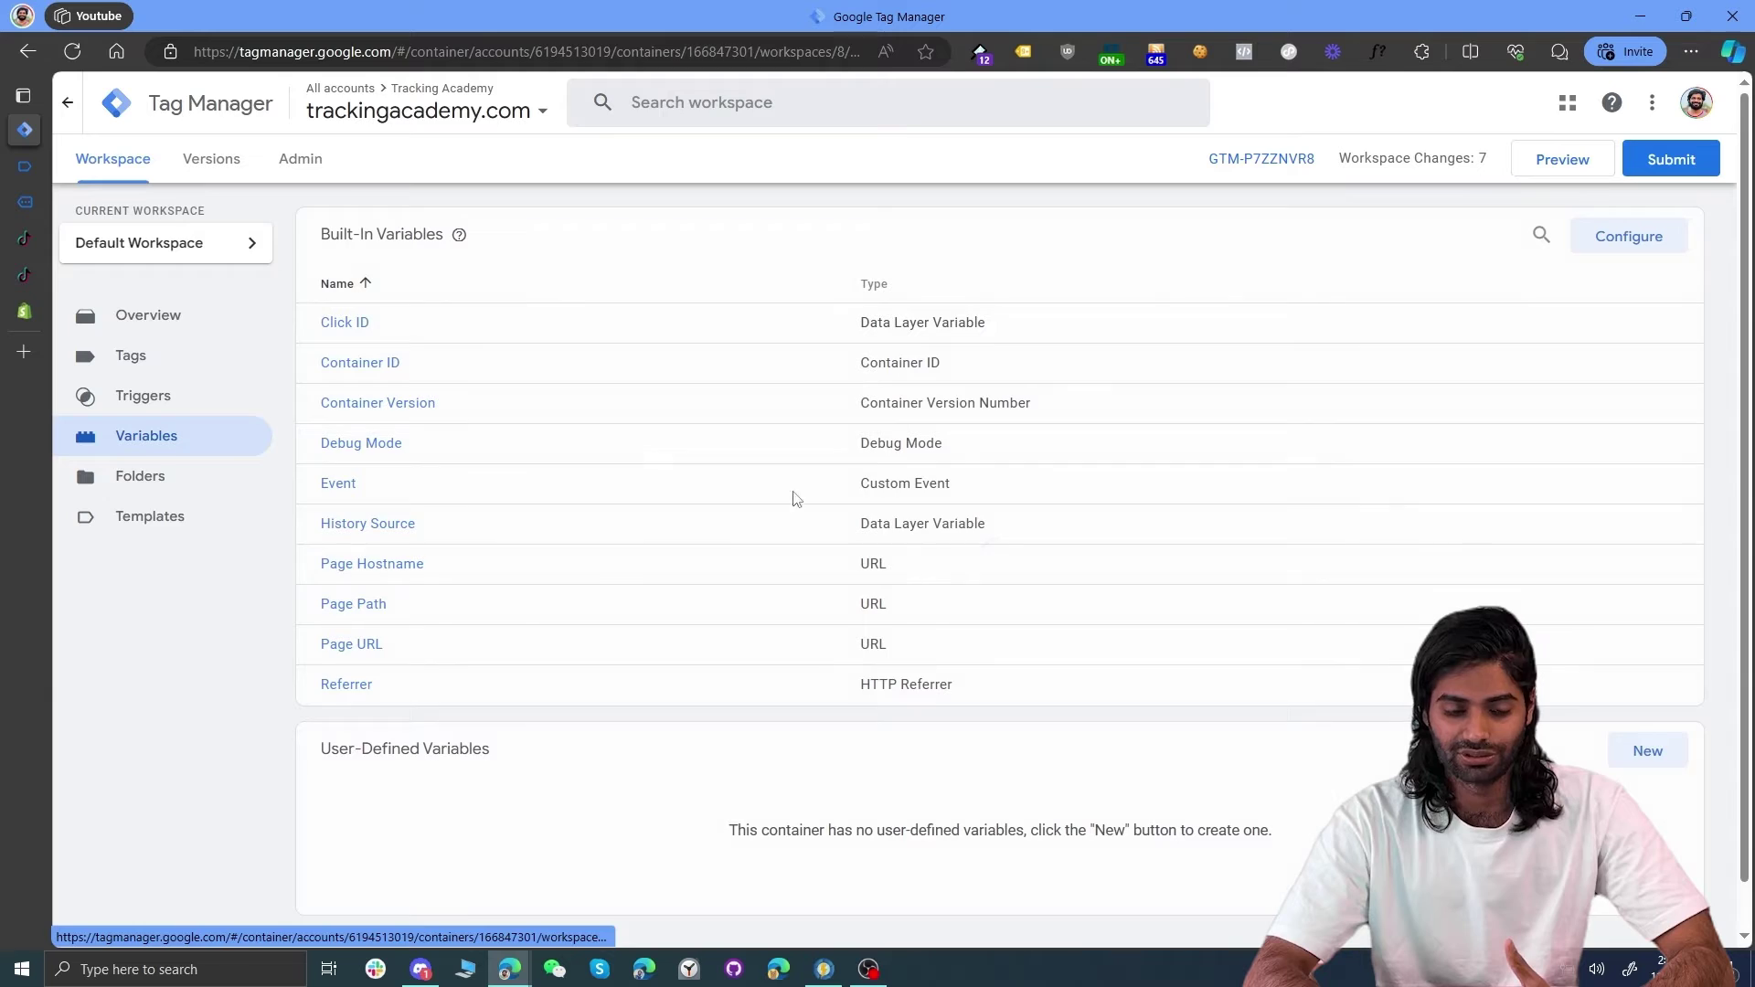
scroll(1676, 701, down, 1)
click(1675, 702)
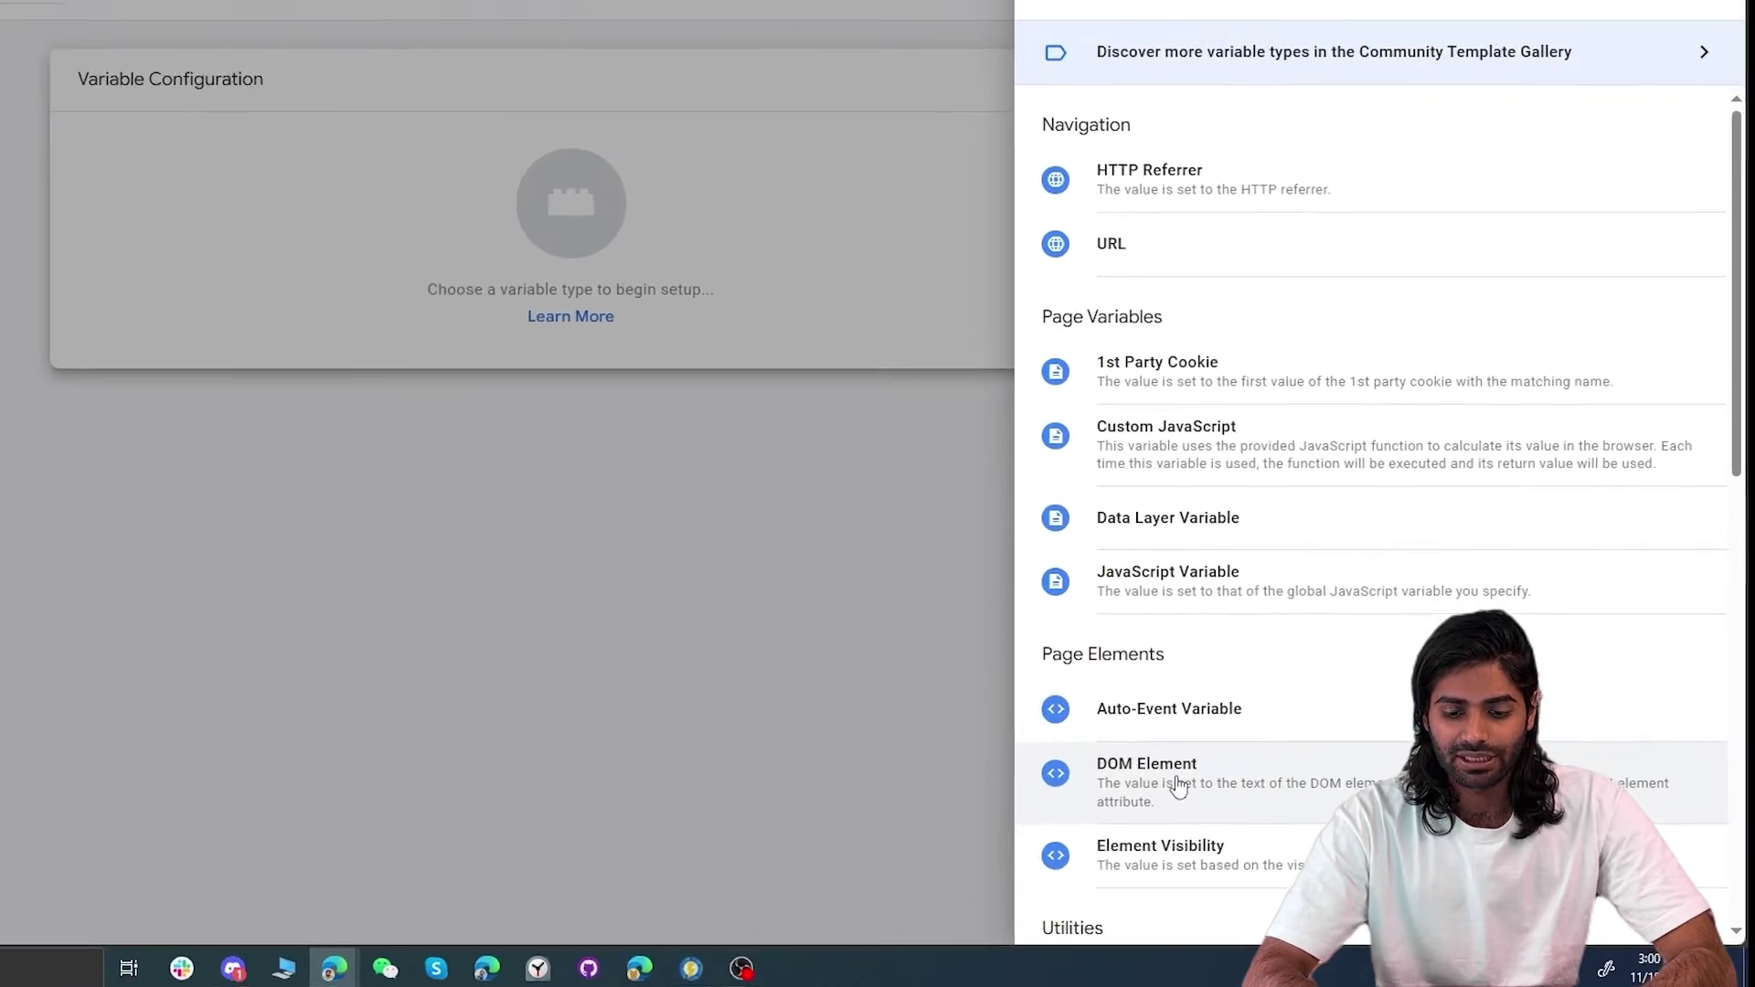
scroll(1180, 787, down, 2)
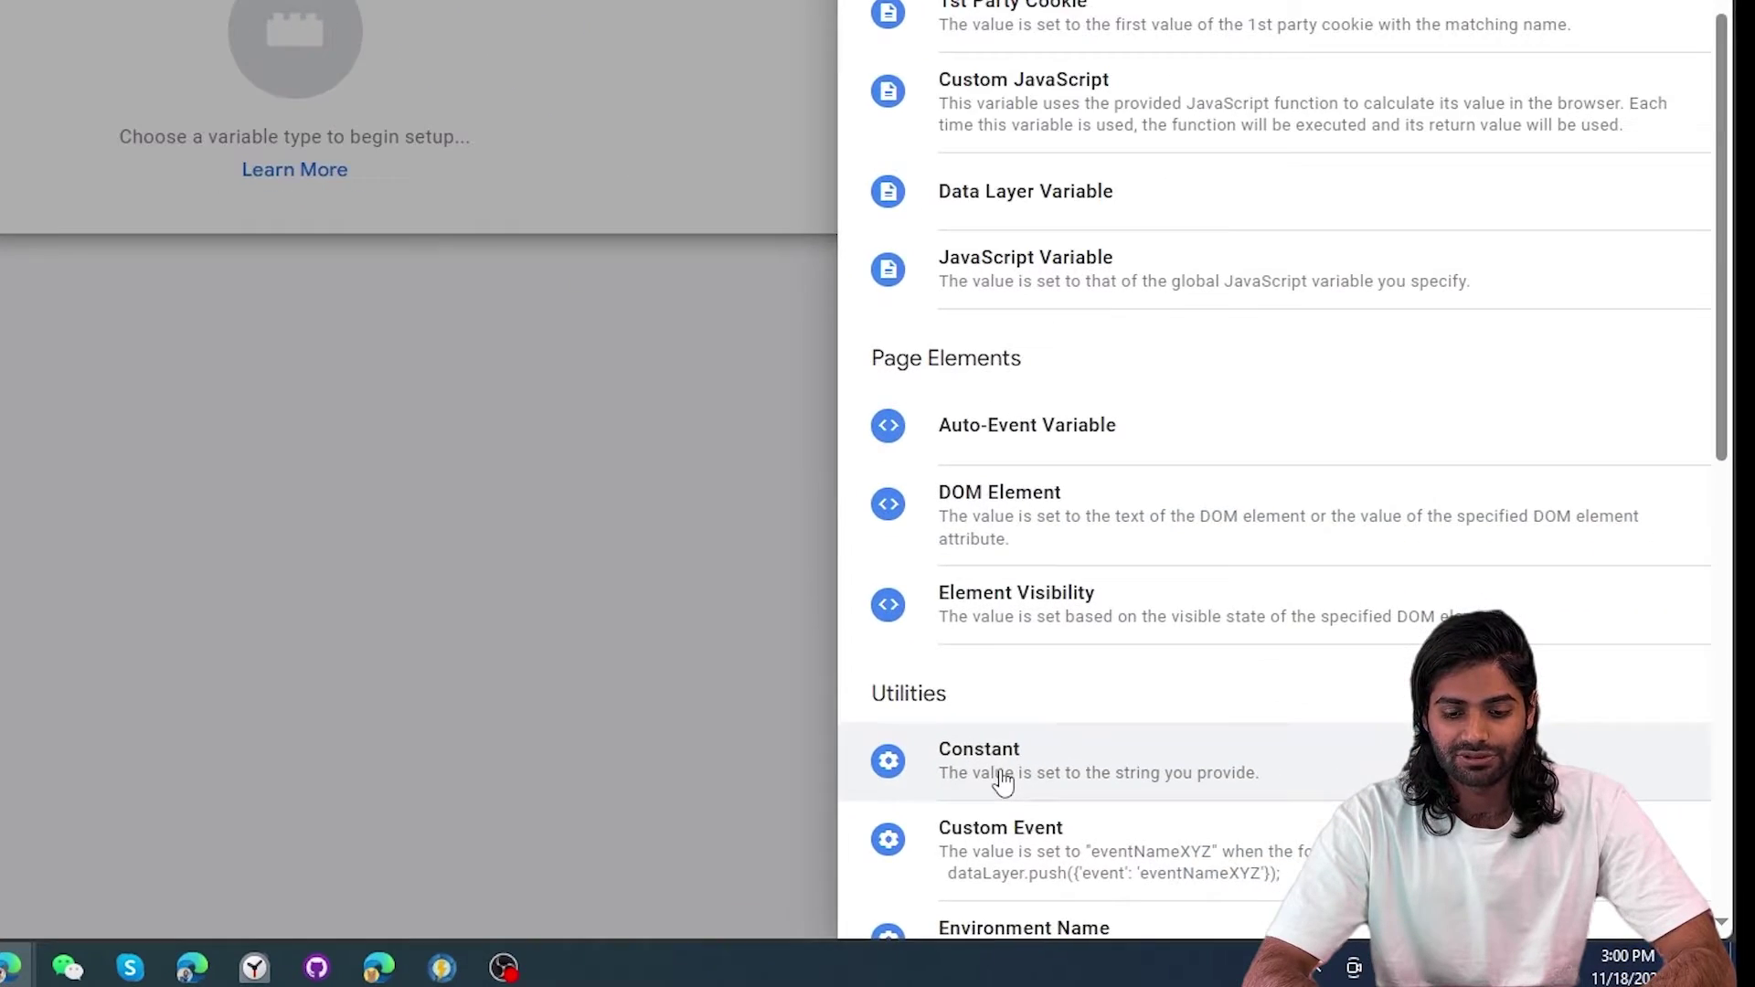
click(1220, 826)
click(219, 146)
text(CL9HANRC77U9OLIOAQD0)
click(562, 102)
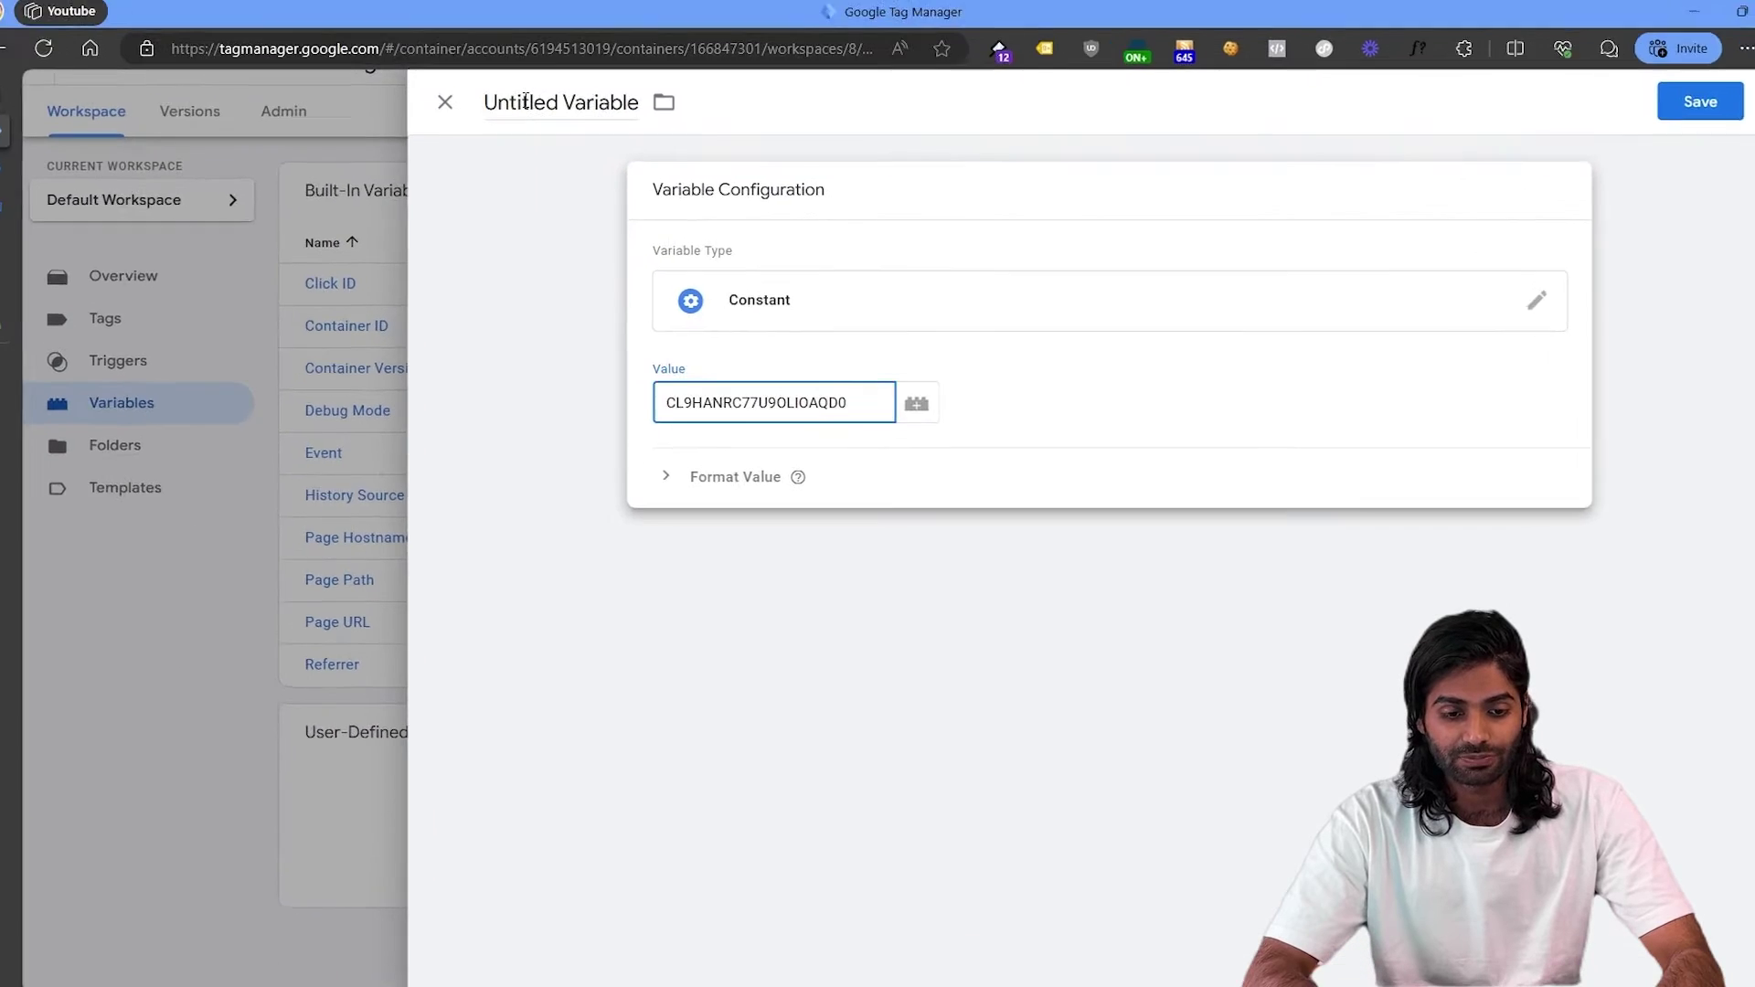
text(TT P)
text(ixel)
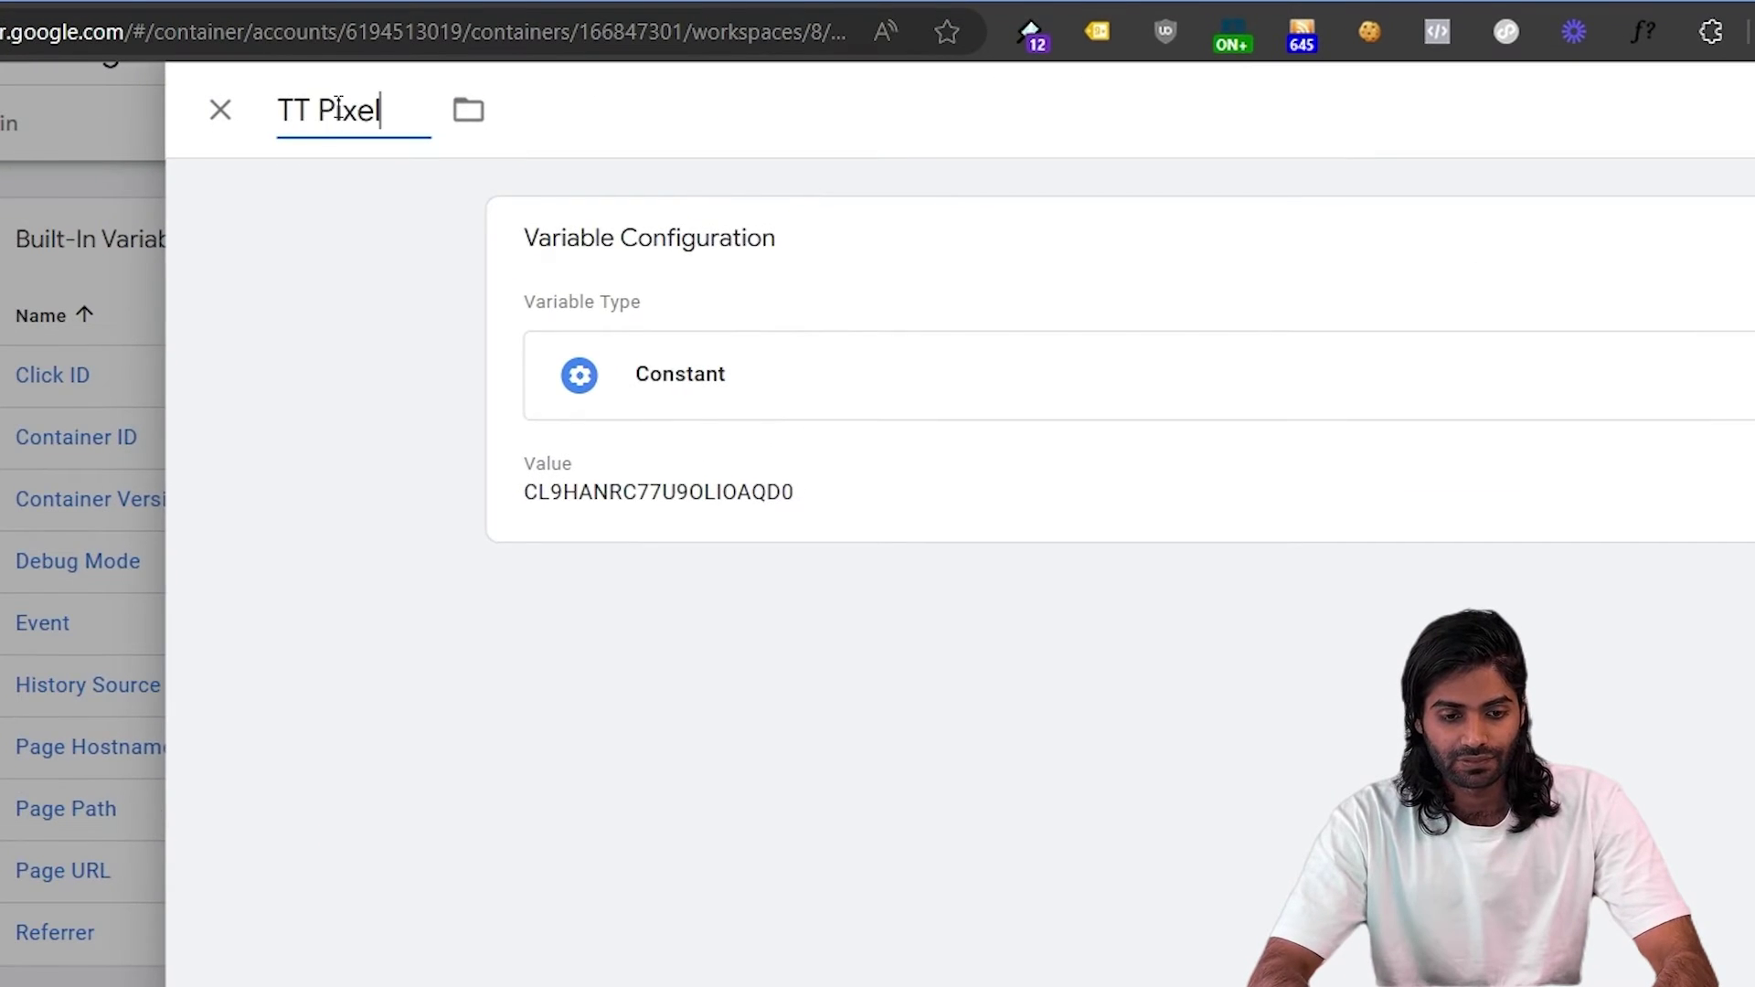
text( ID)
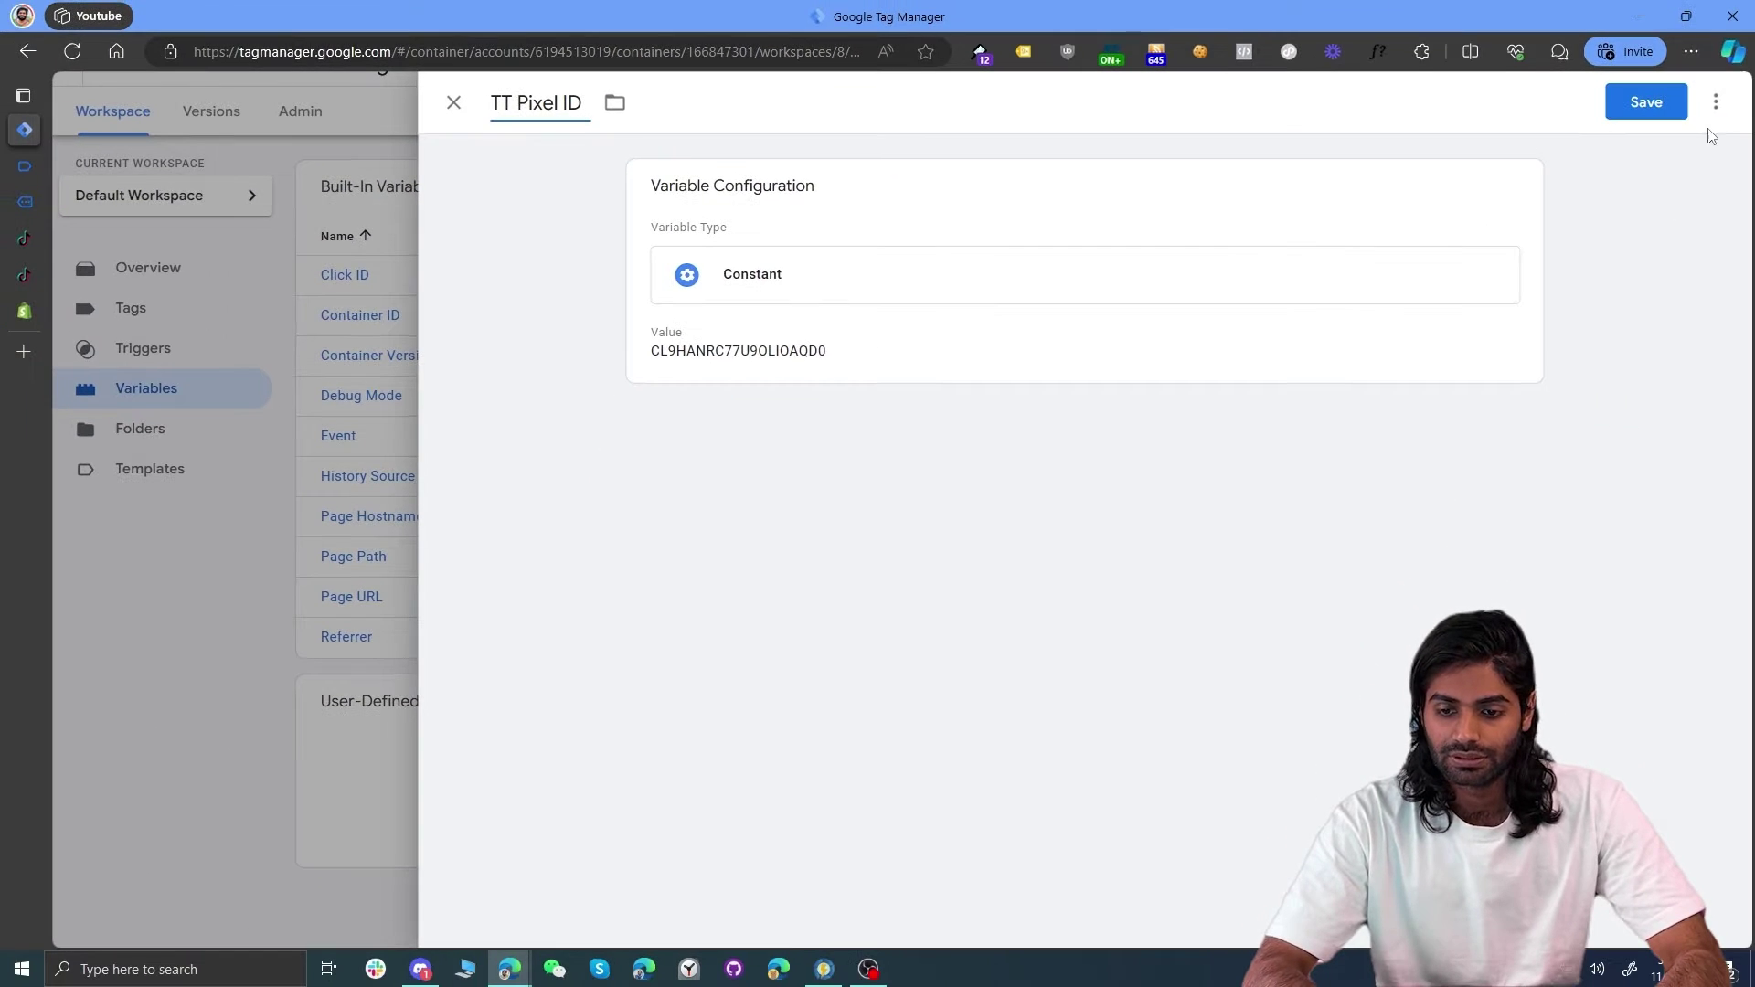
click(1646, 102)
Step: Replace the hard-coded ID in cHTML TT Configuration Tag's ttq.load with {{TT Pixel ID}}, then start Preview
click(110, 357)
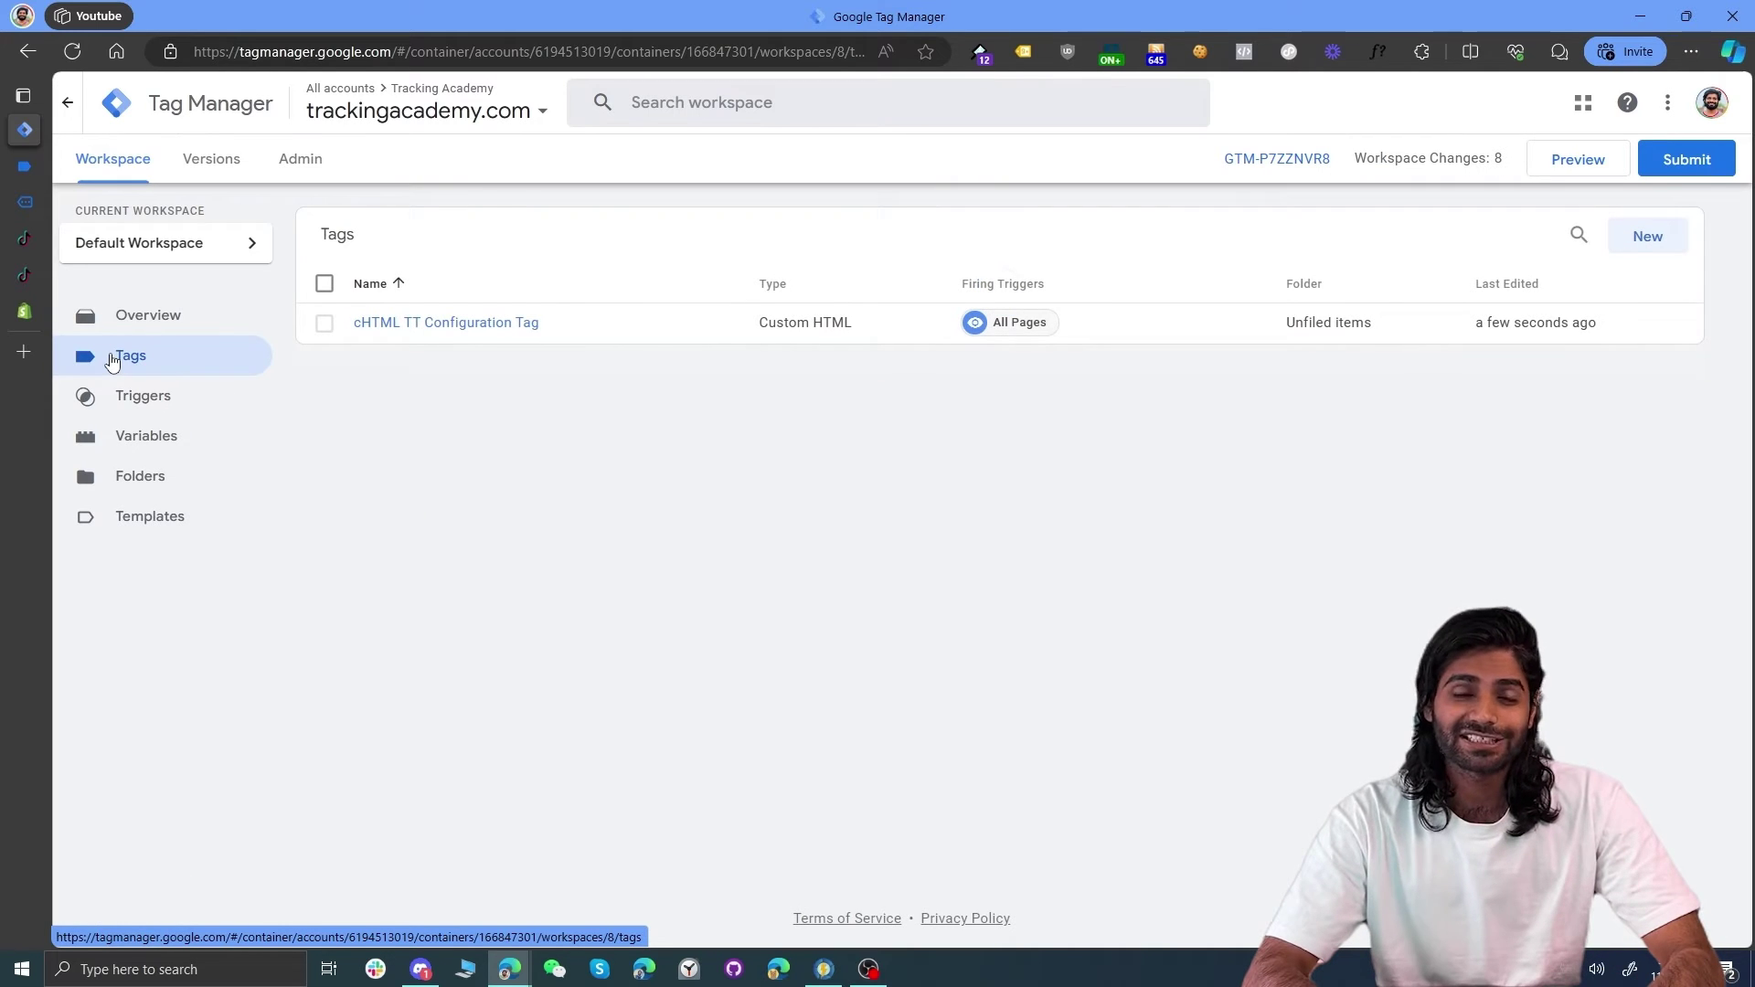
click(430, 338)
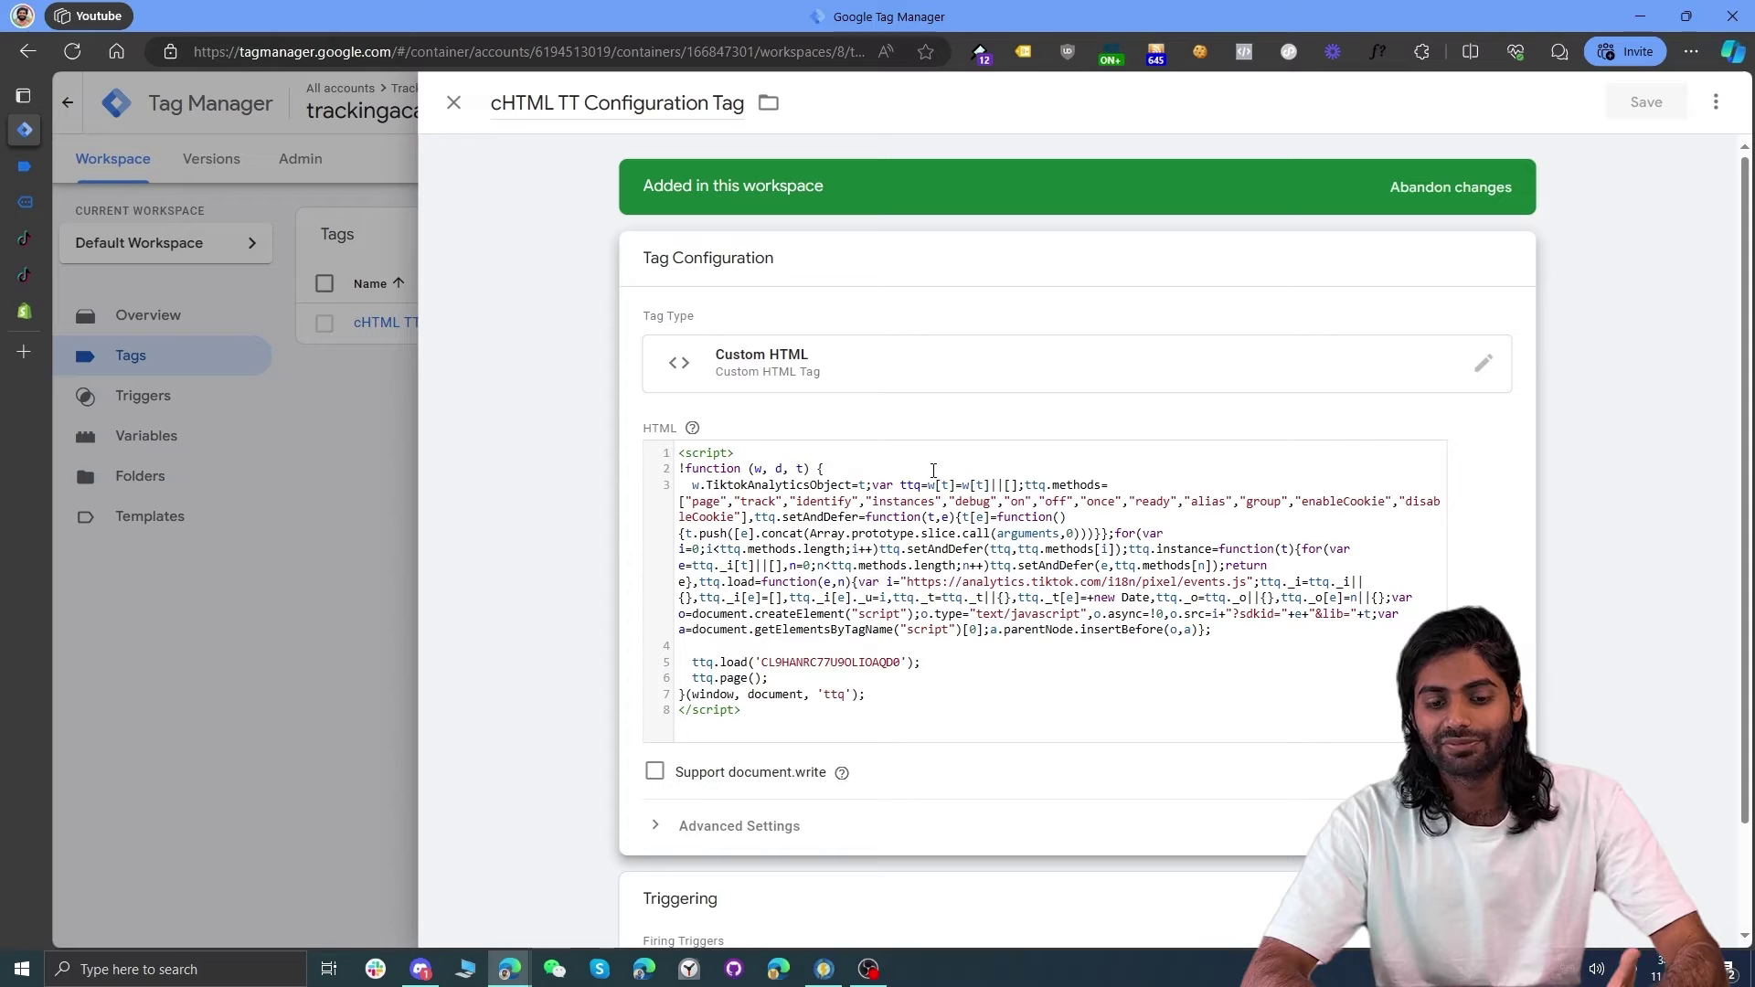
double_click(864, 665)
key(BackSpace)
text({{)
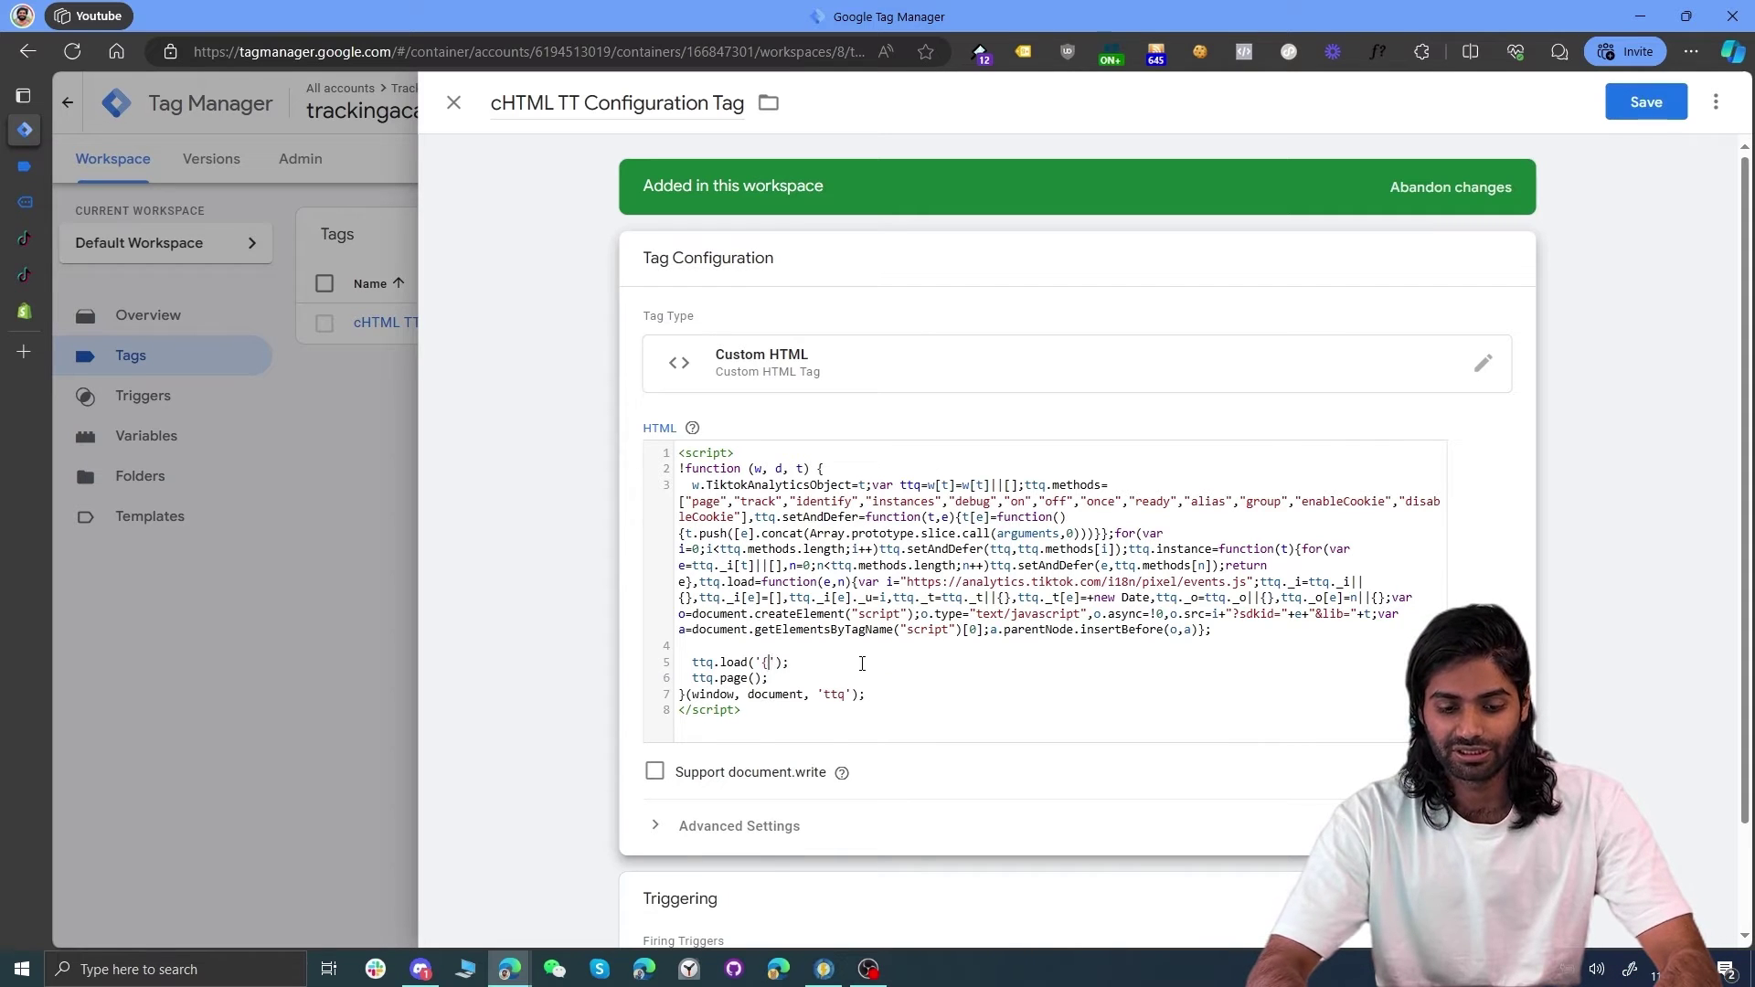
text(TT)
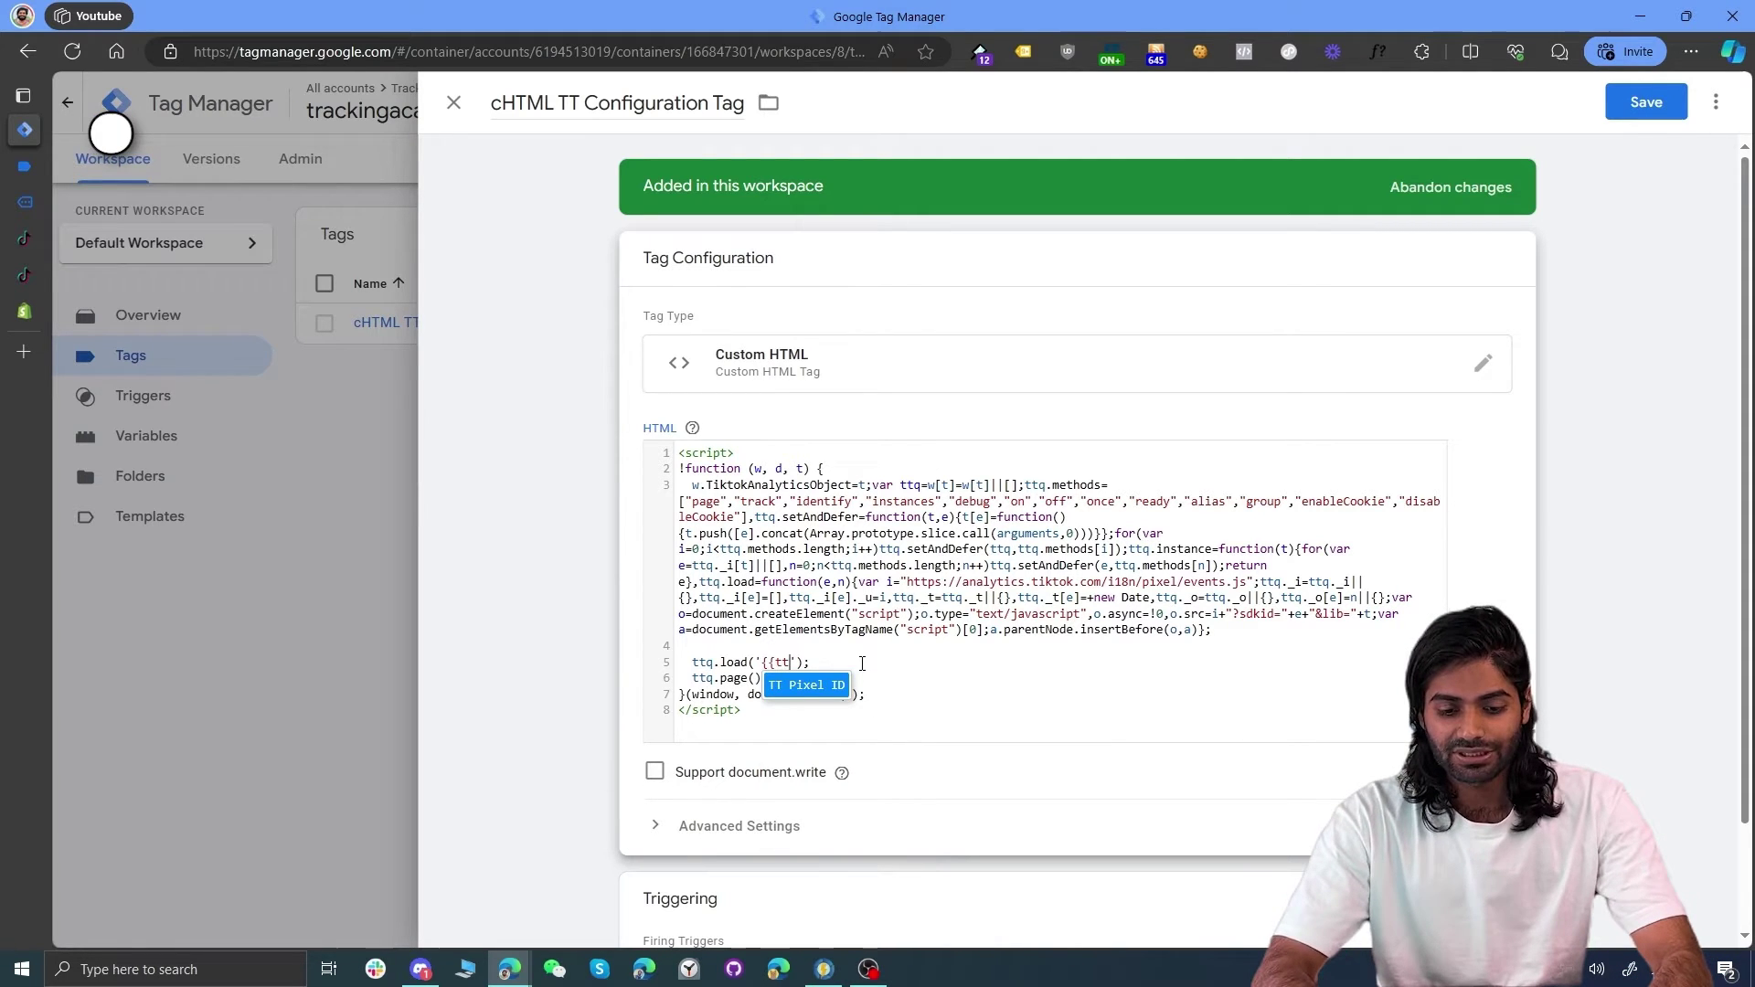
click(803, 690)
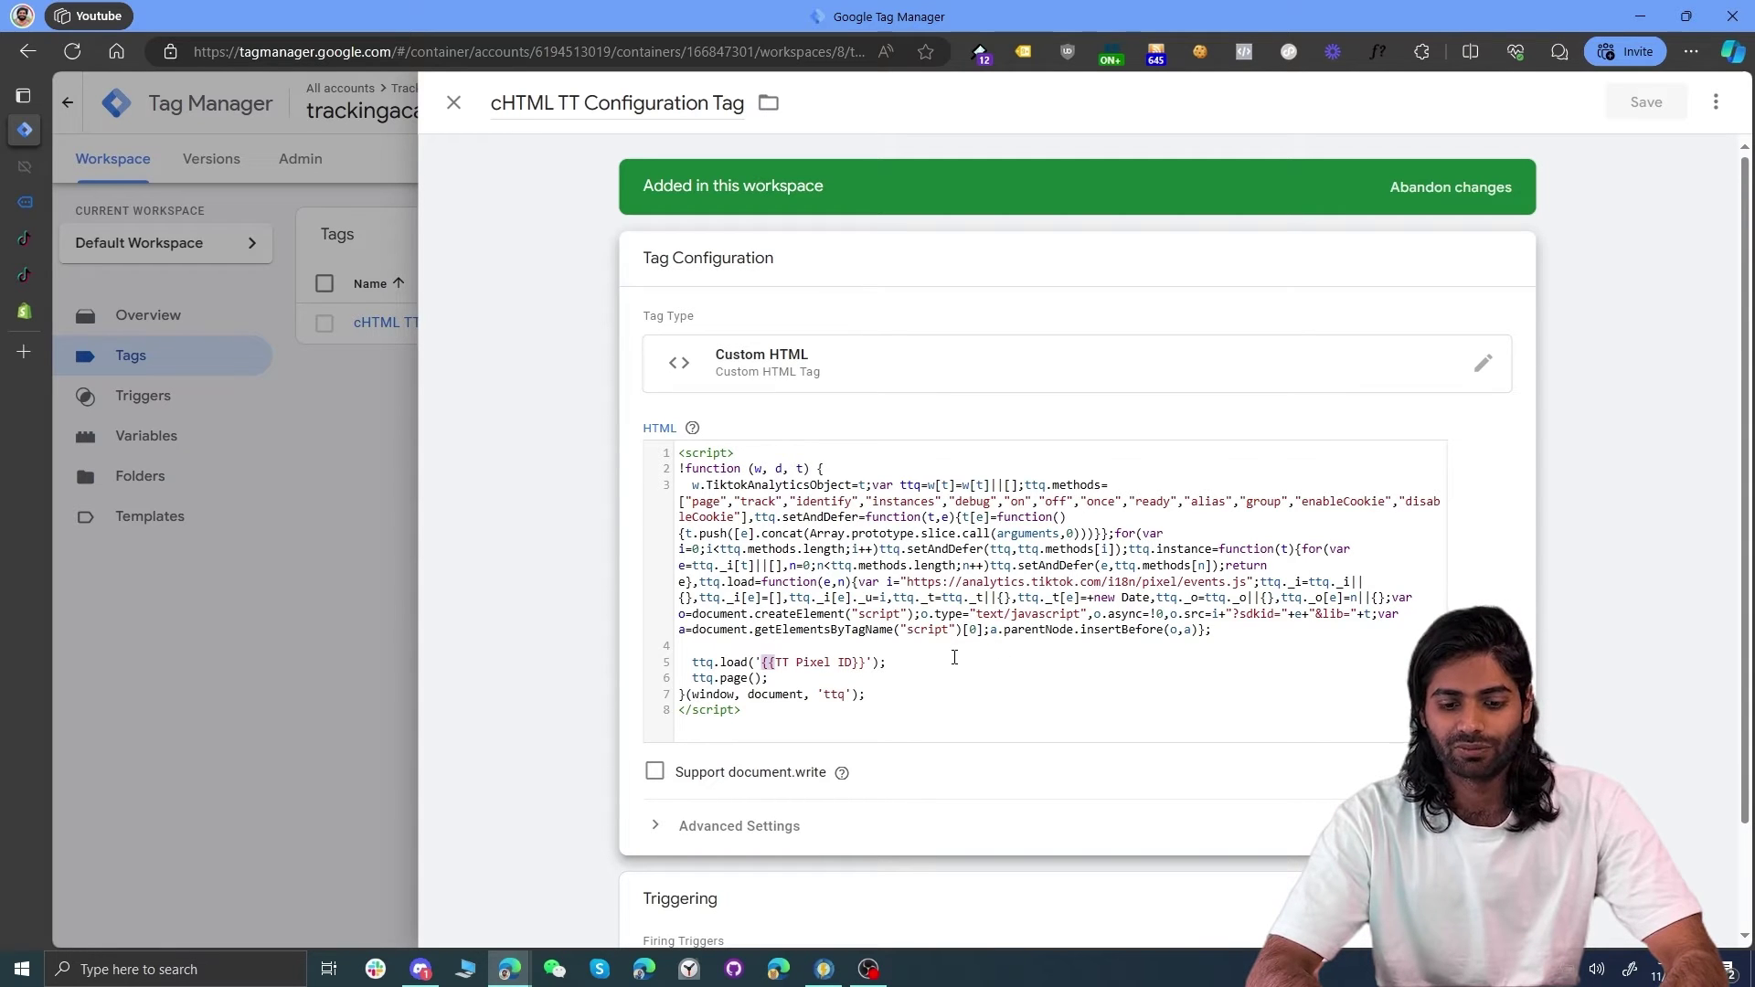
click(454, 105)
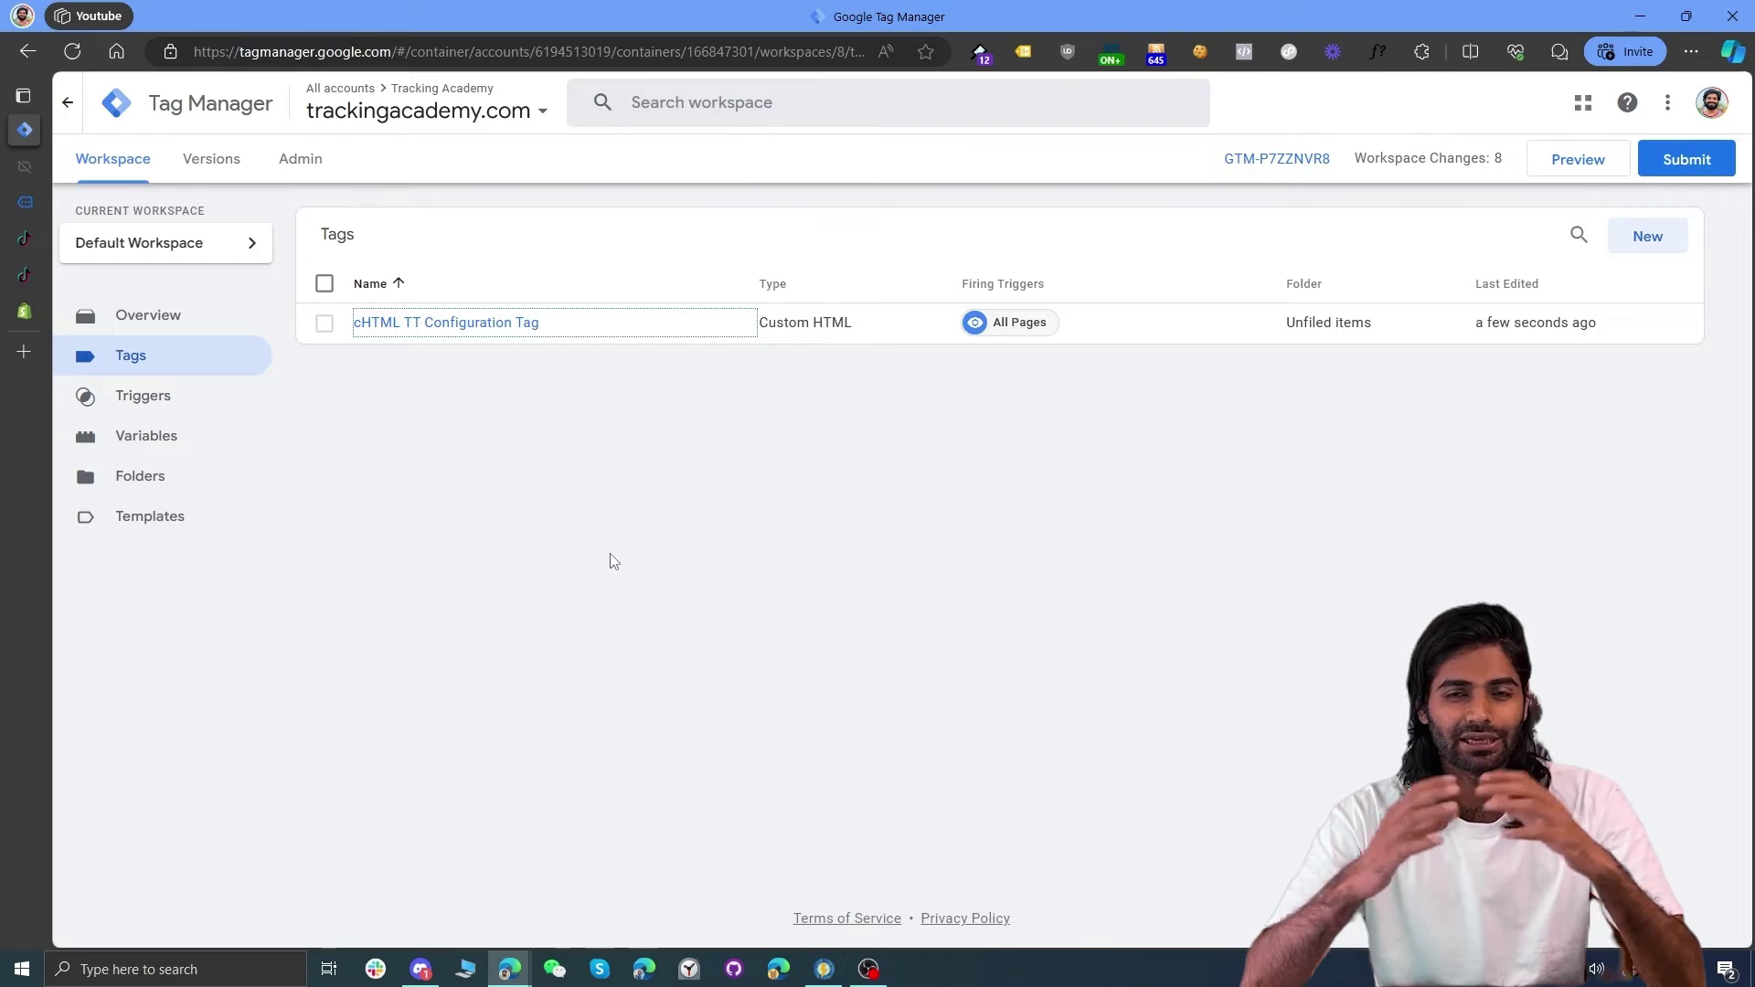
click(1583, 157)
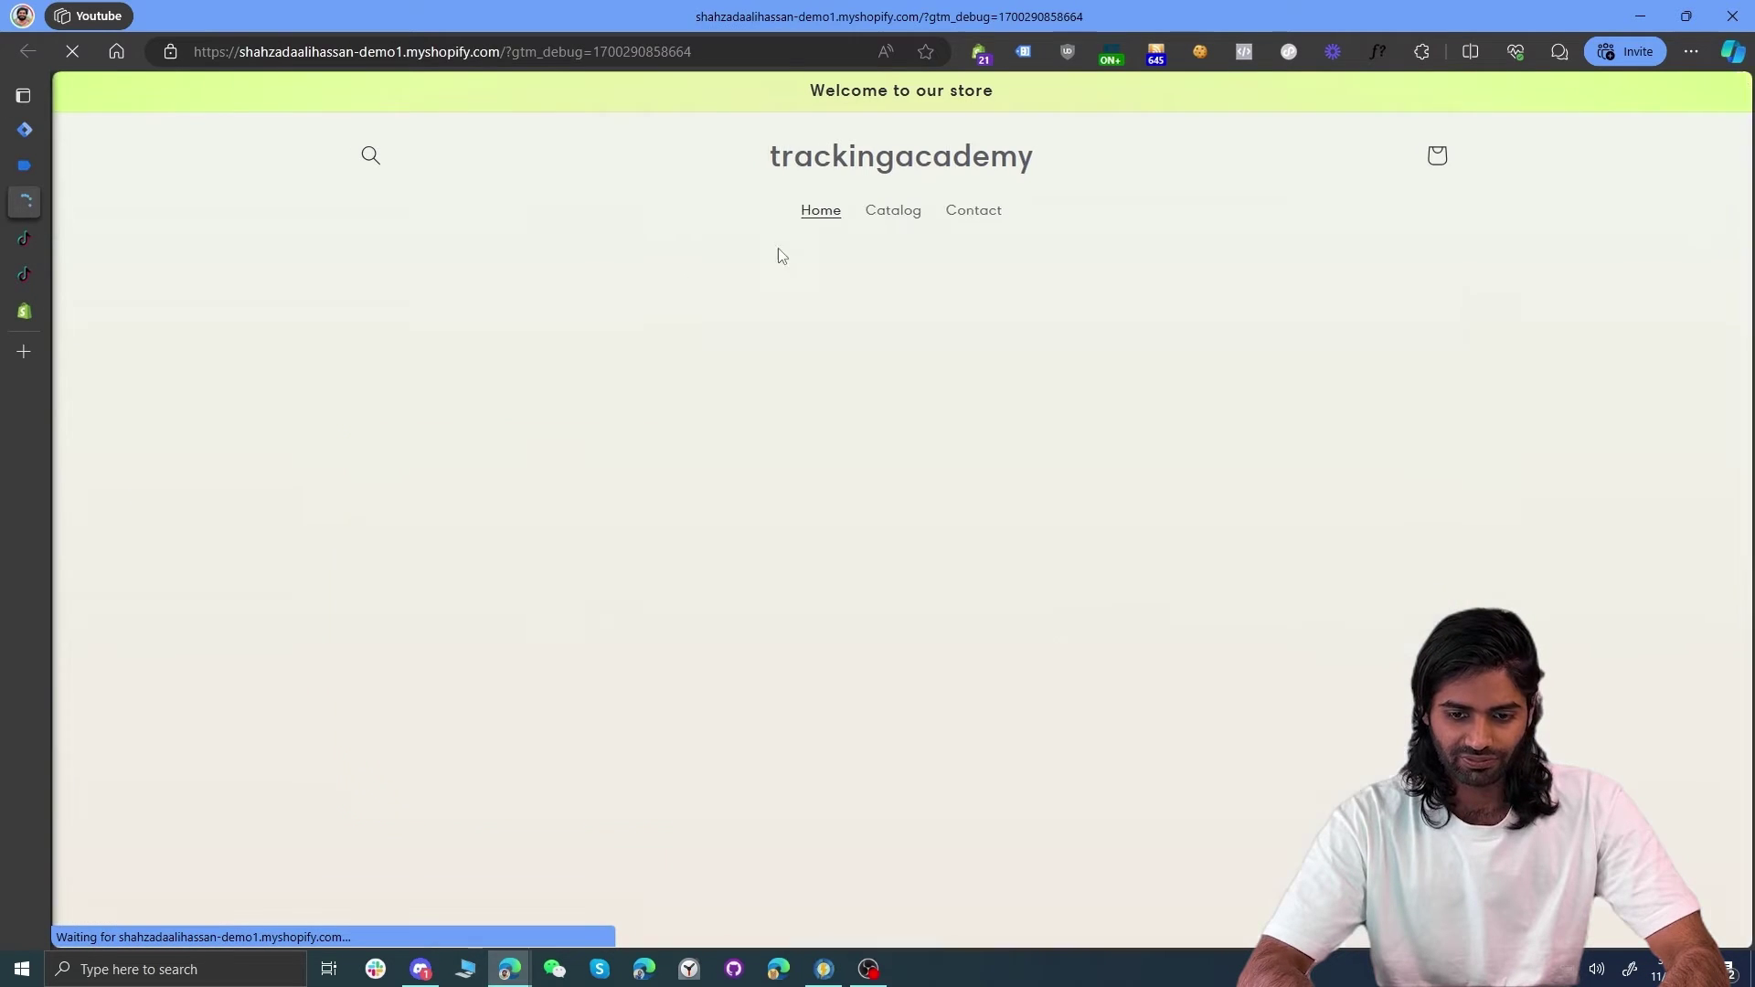
Step: Check Meta Pixel Helper, Tag Assistant and TikTok Pixel Helper, expanding Page View and its 2 warnings
click(1244, 53)
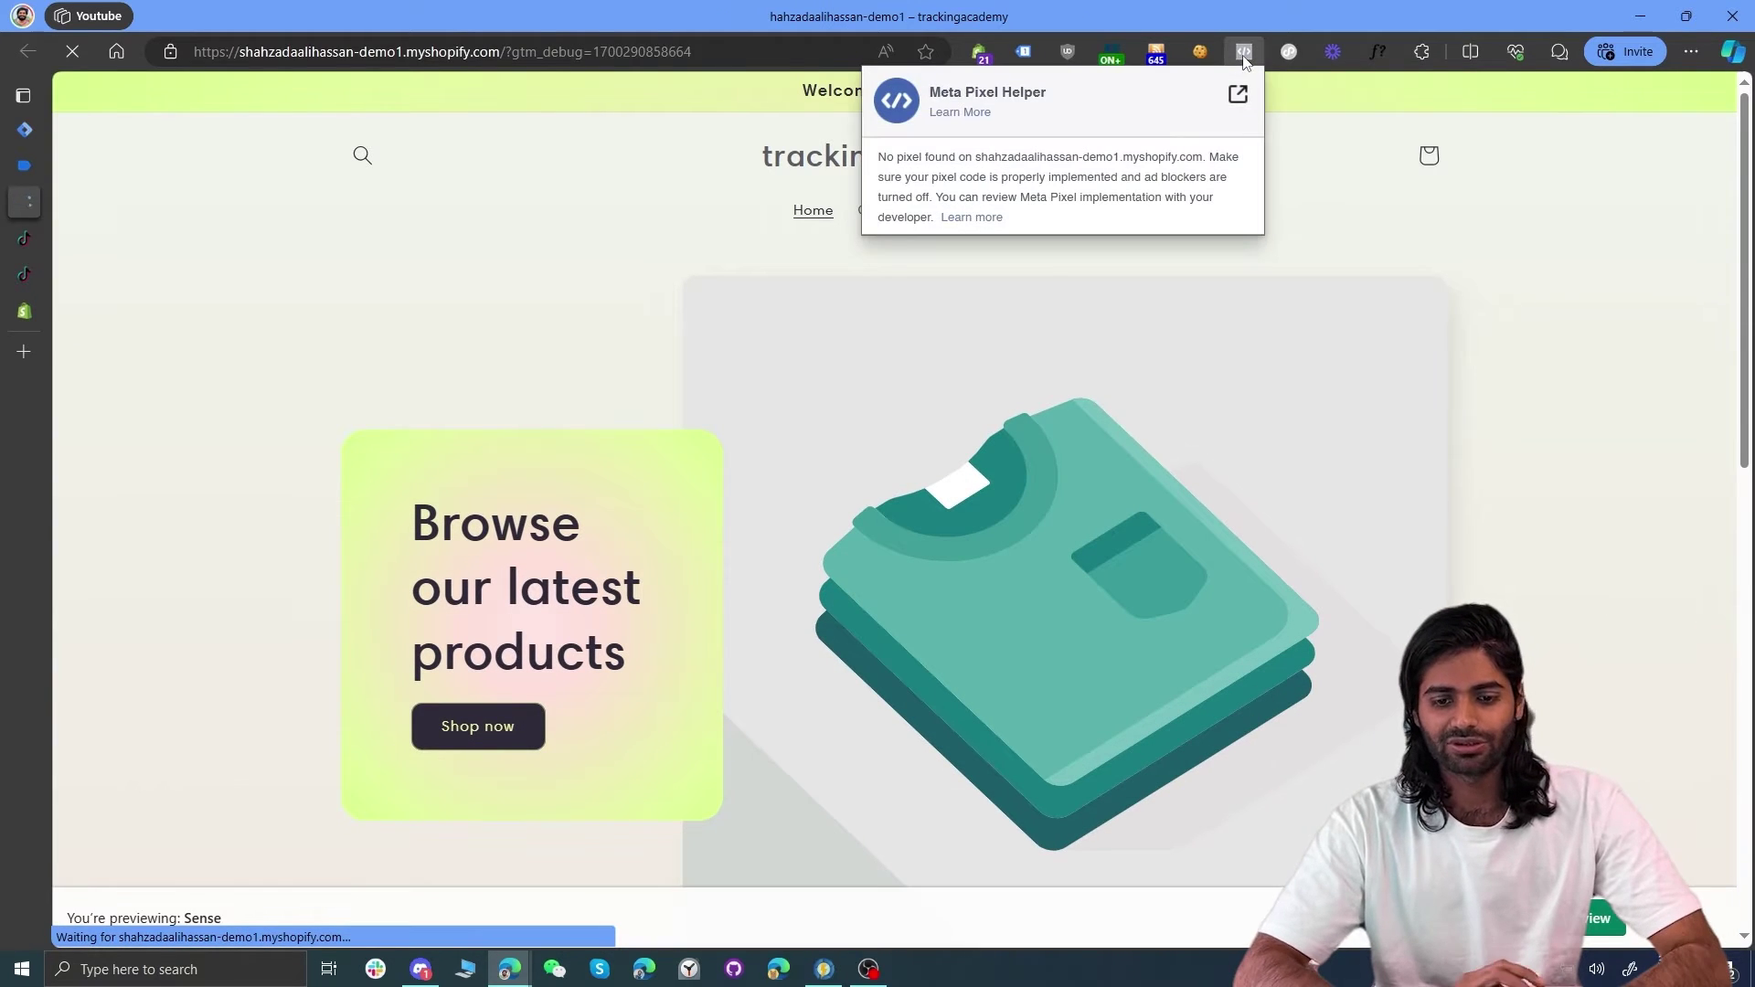
click(1297, 55)
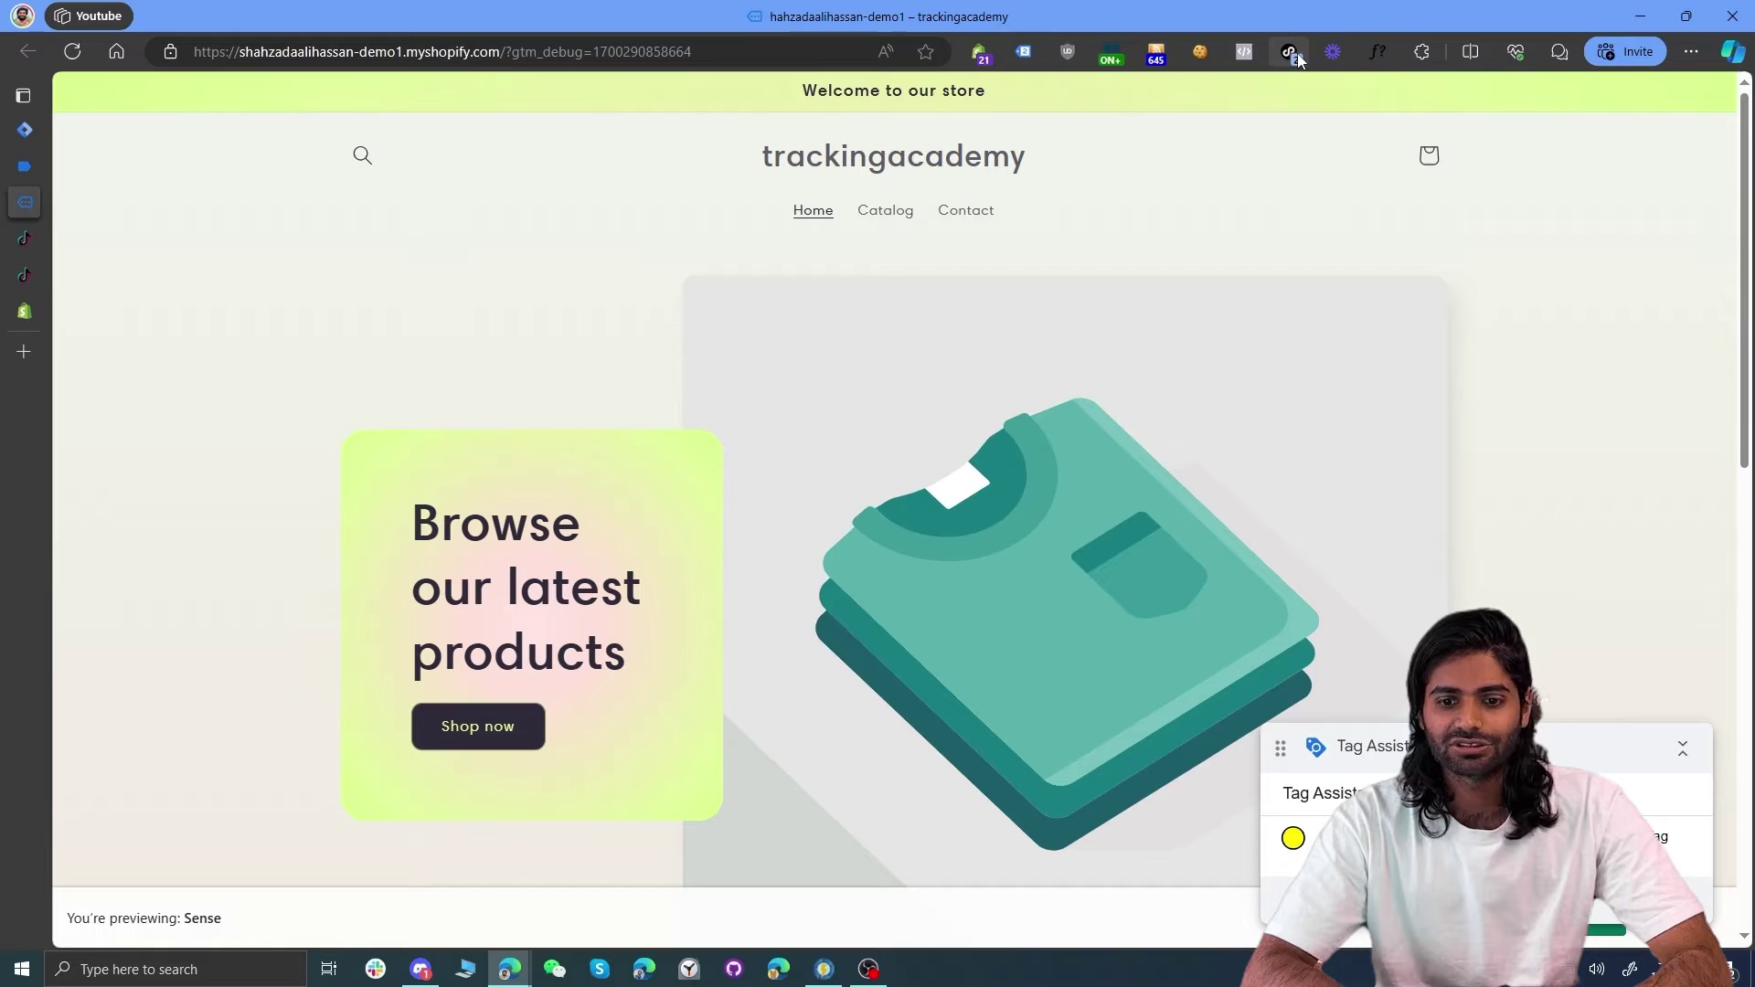
click(1292, 53)
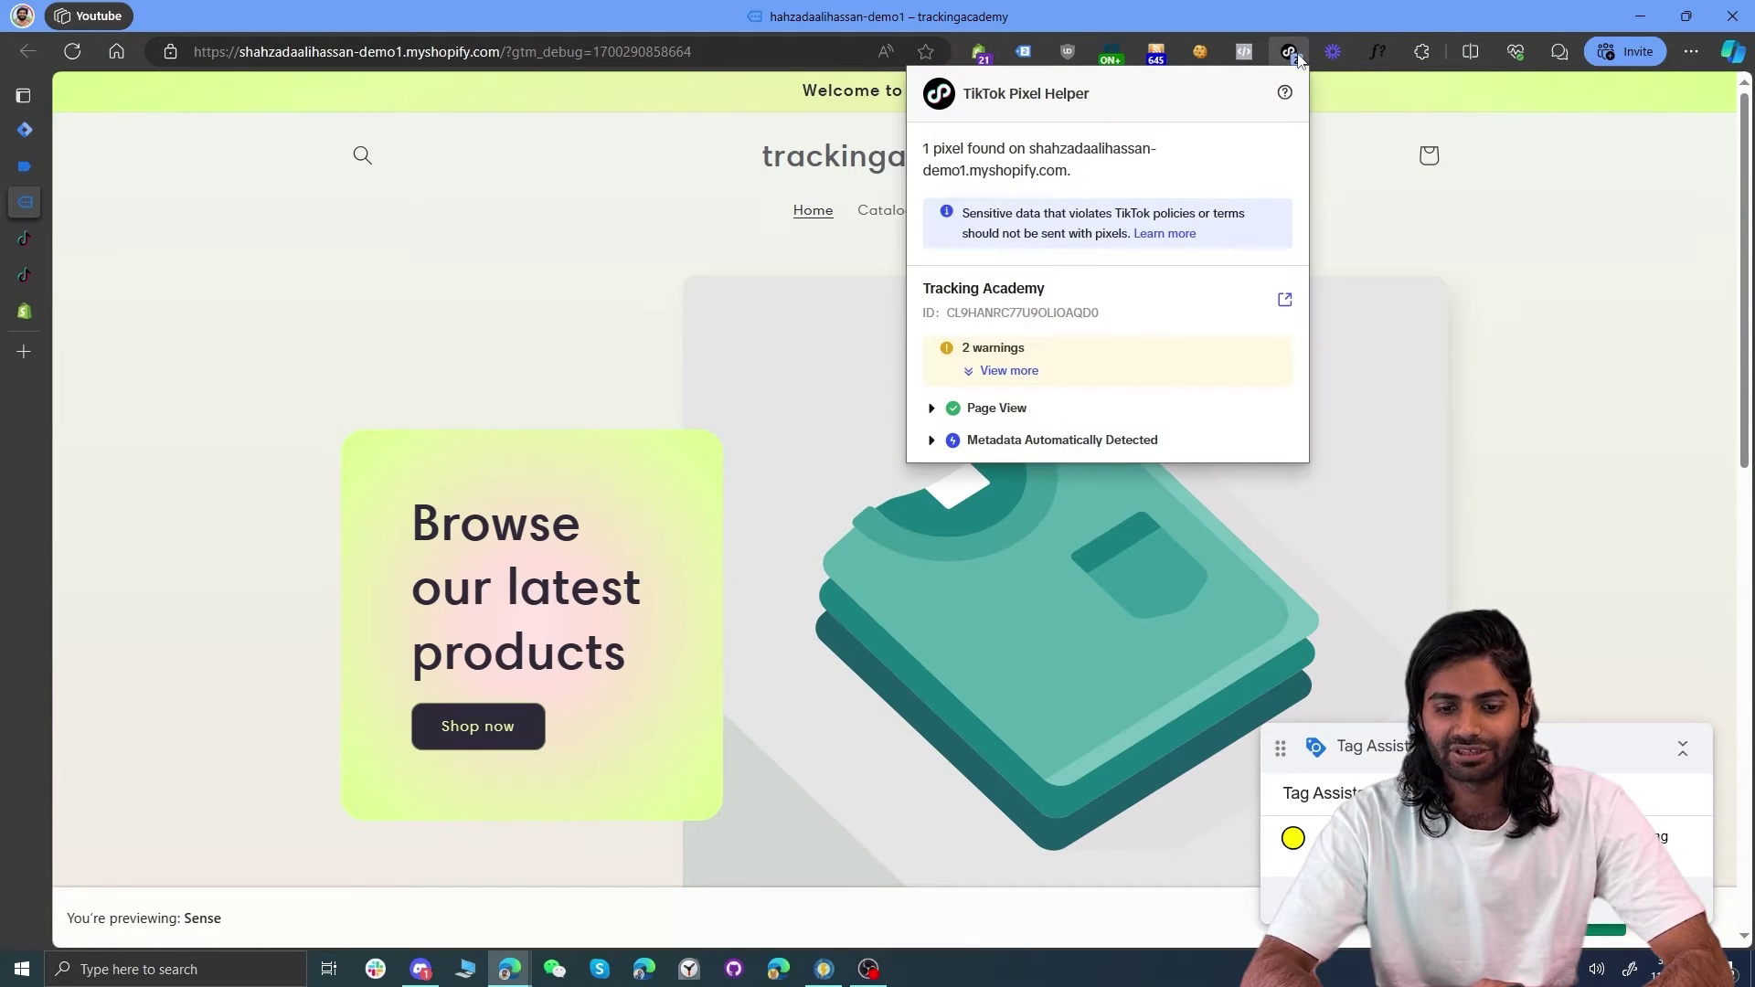
click(1008, 413)
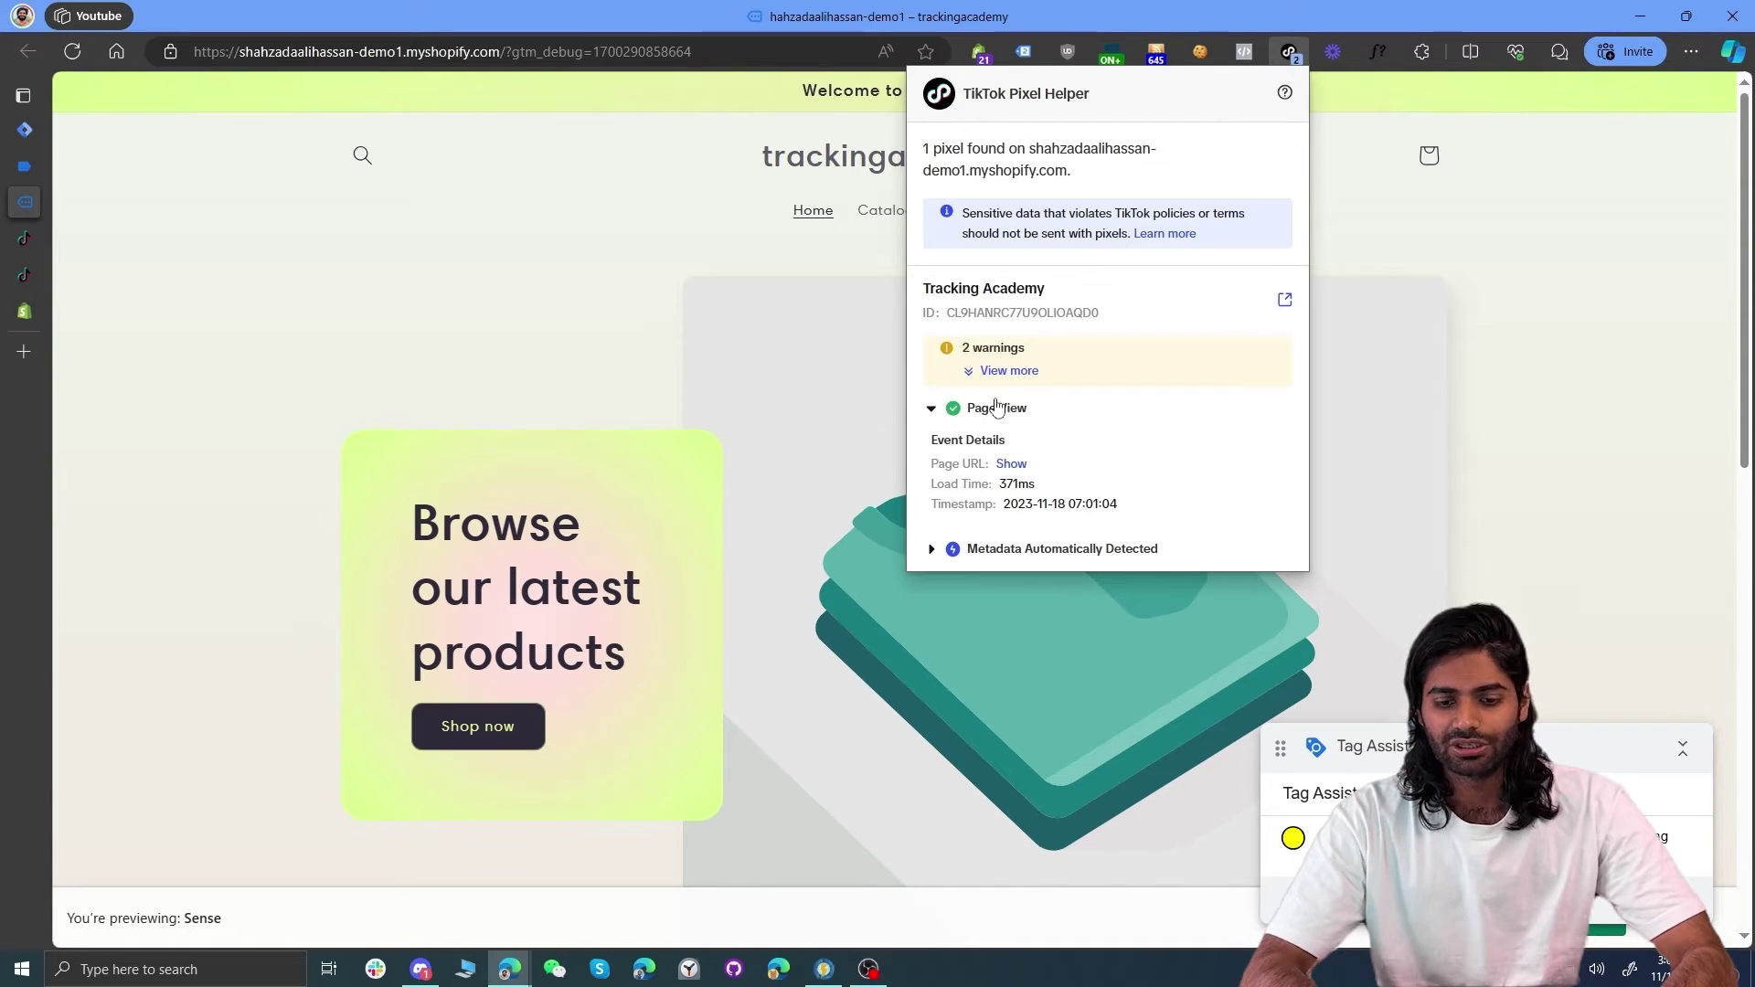
click(1009, 371)
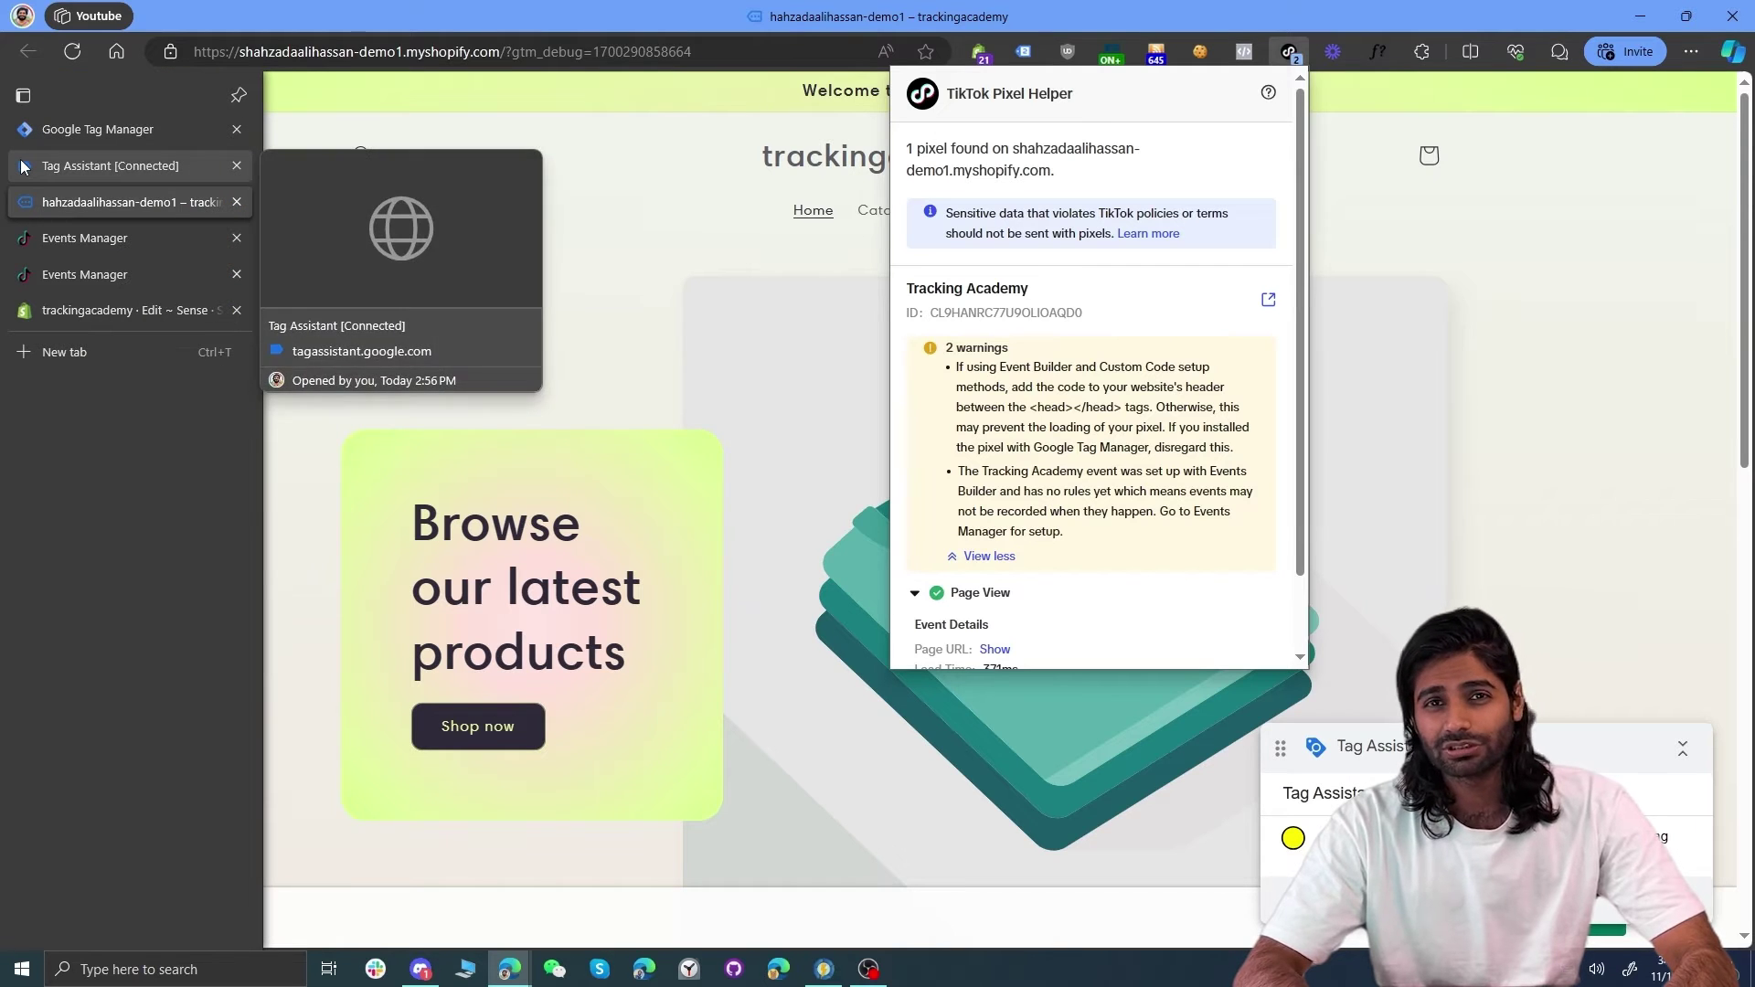
Step: Confirm in Tag Assistant that cHTML TT Configuration Tag fired once, then open Container Loaded
click(21, 165)
click(135, 271)
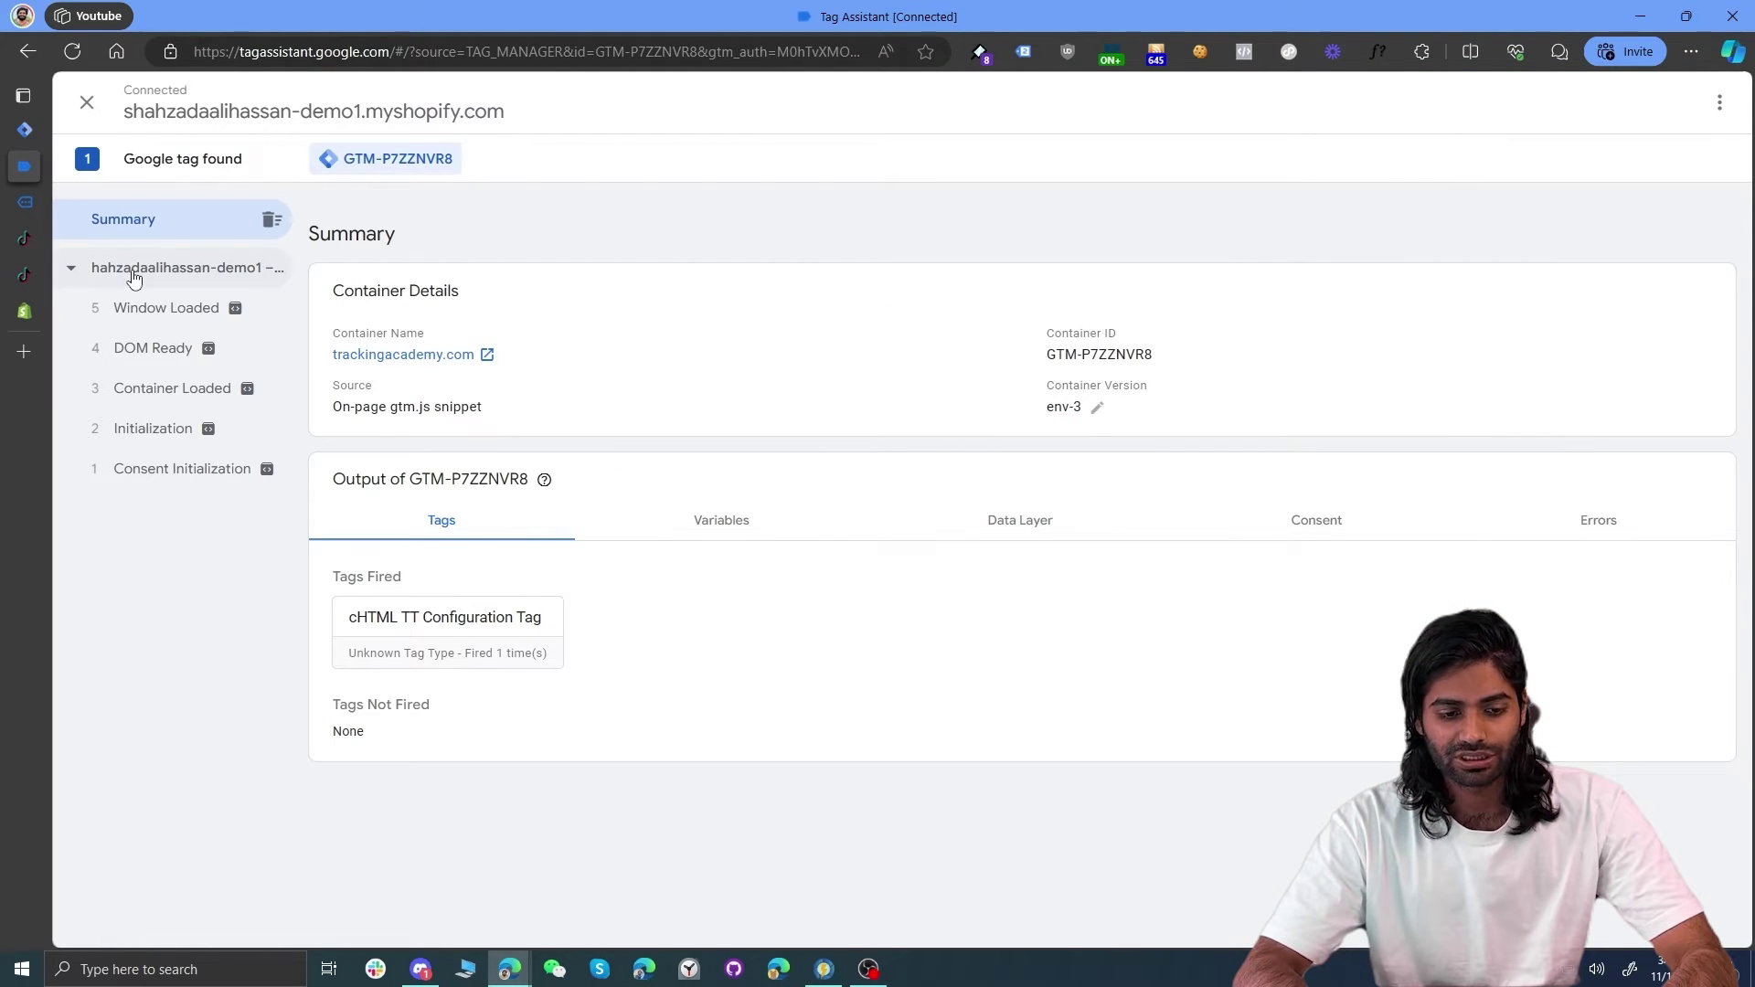
click(135, 272)
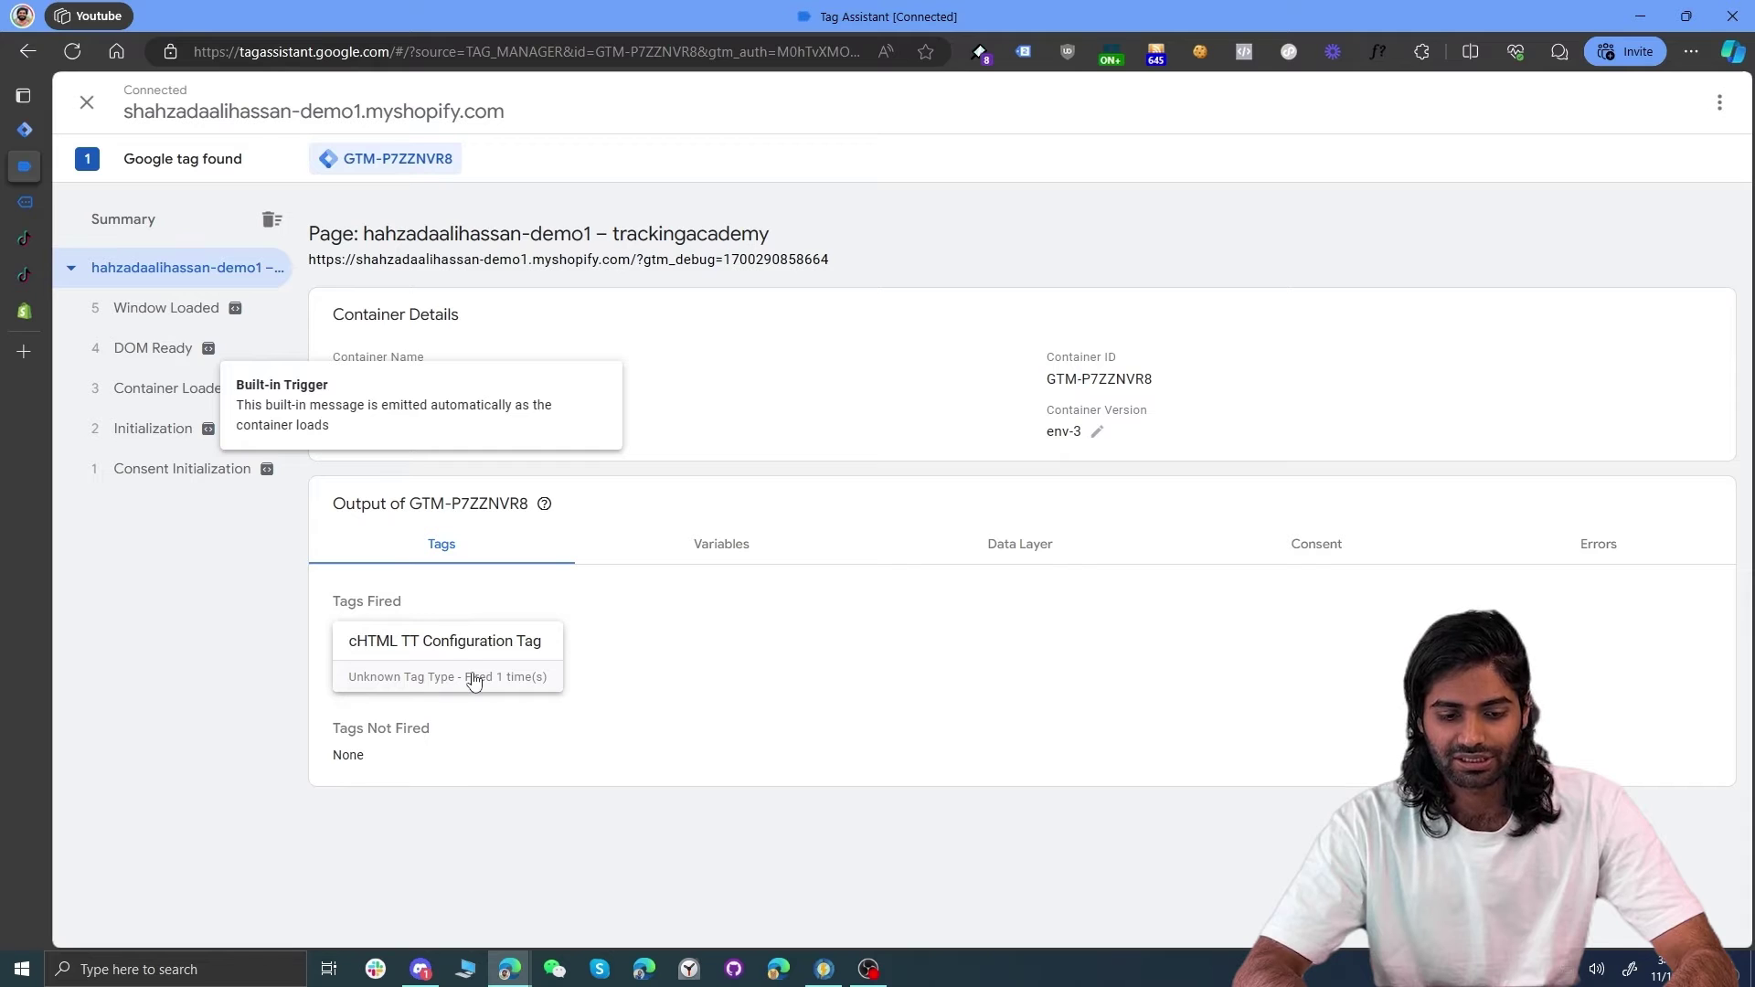
click(166, 390)
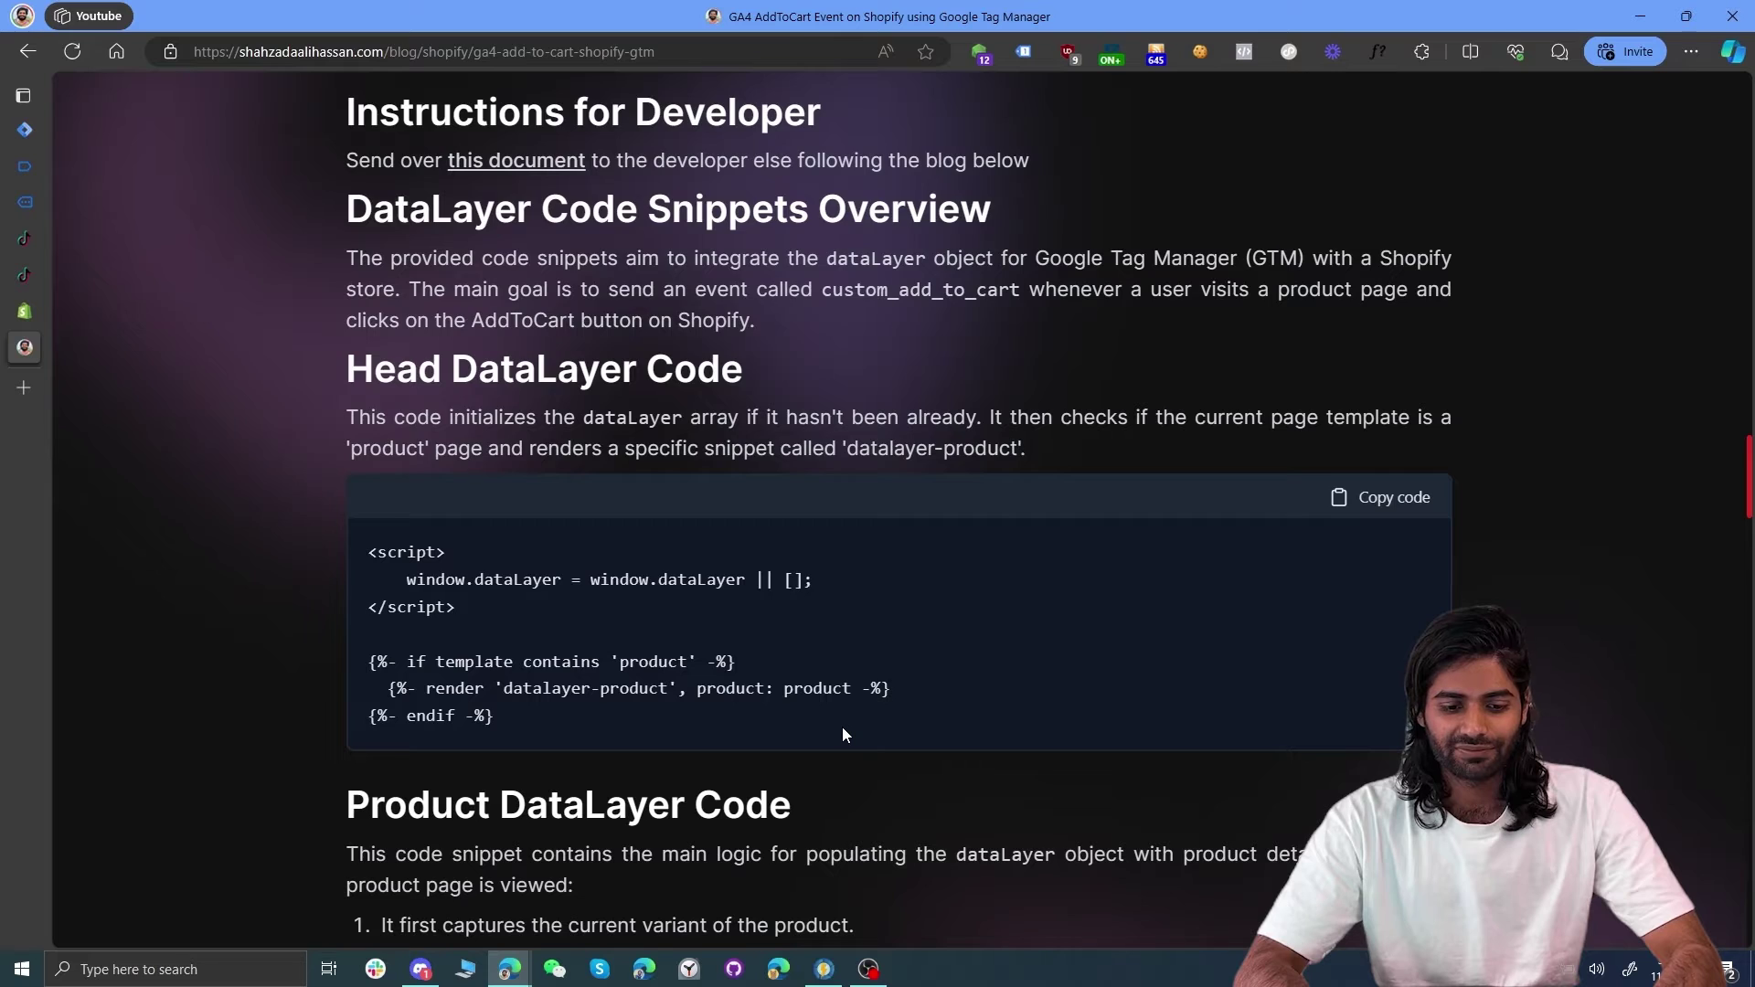
Step: Scroll to the blog's Head DataLayer Code, copy it, and go back to the Sense code editor
scroll(842, 729, down, 2)
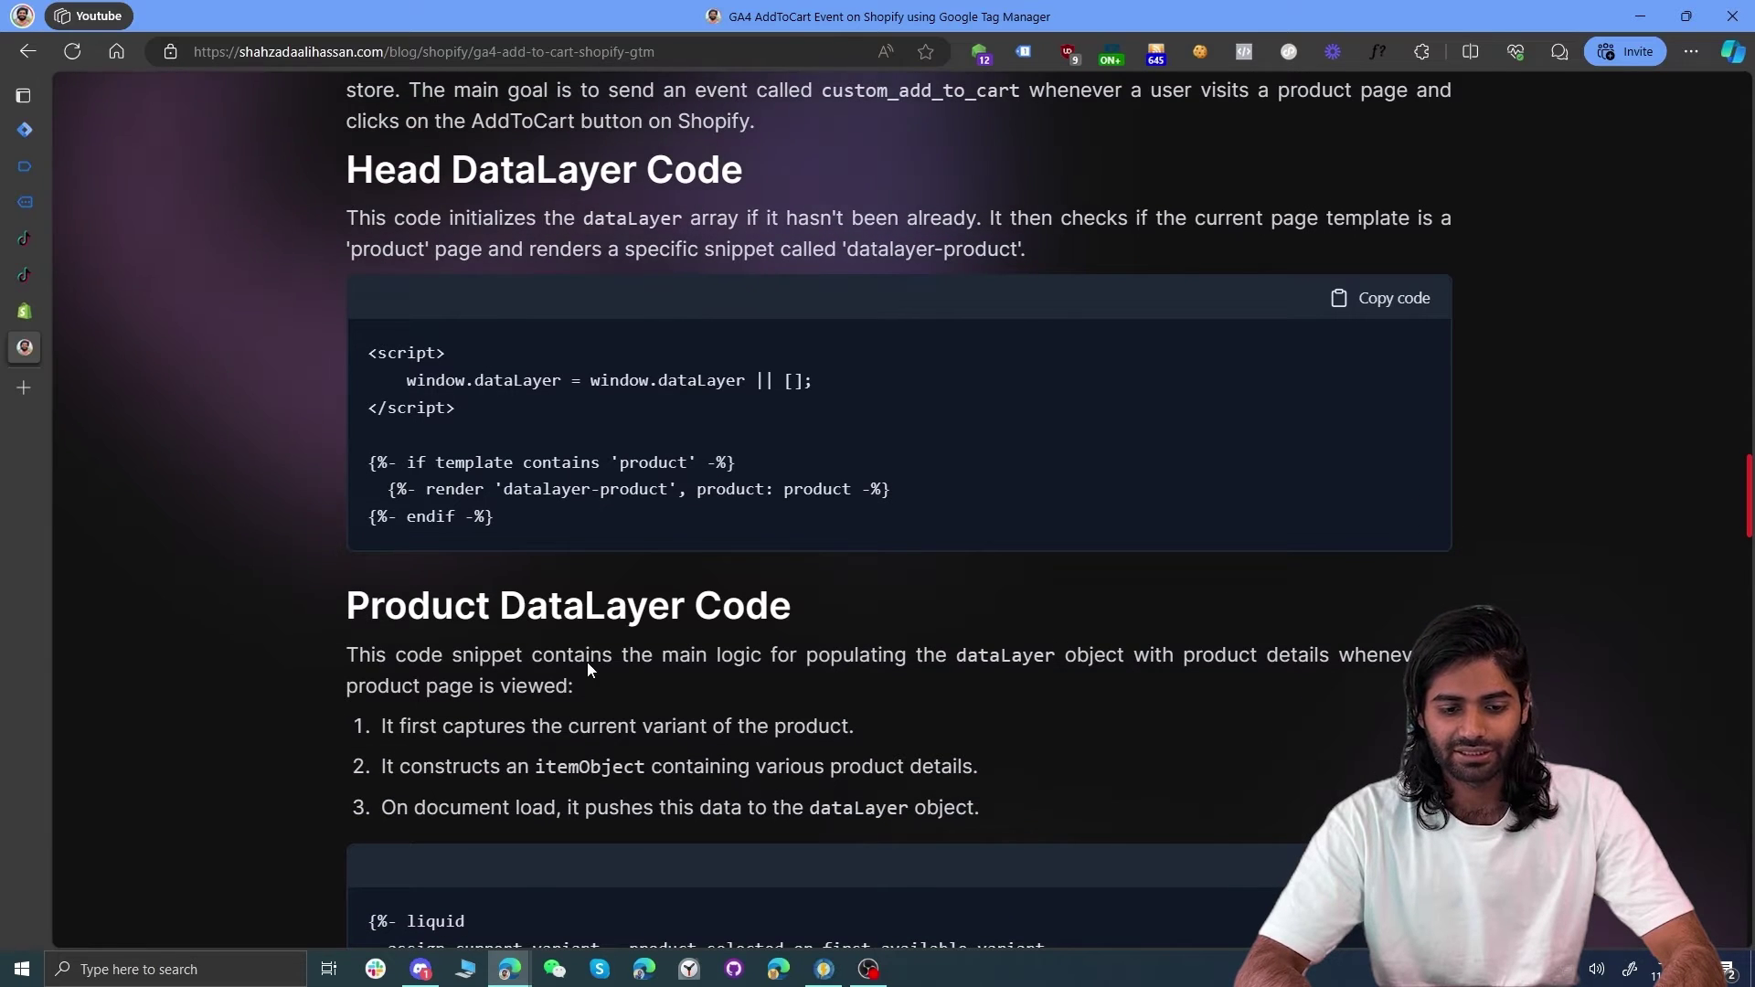
scroll(588, 668, down, 2)
drag(348, 389, 823, 384)
scroll(722, 494, up, 5)
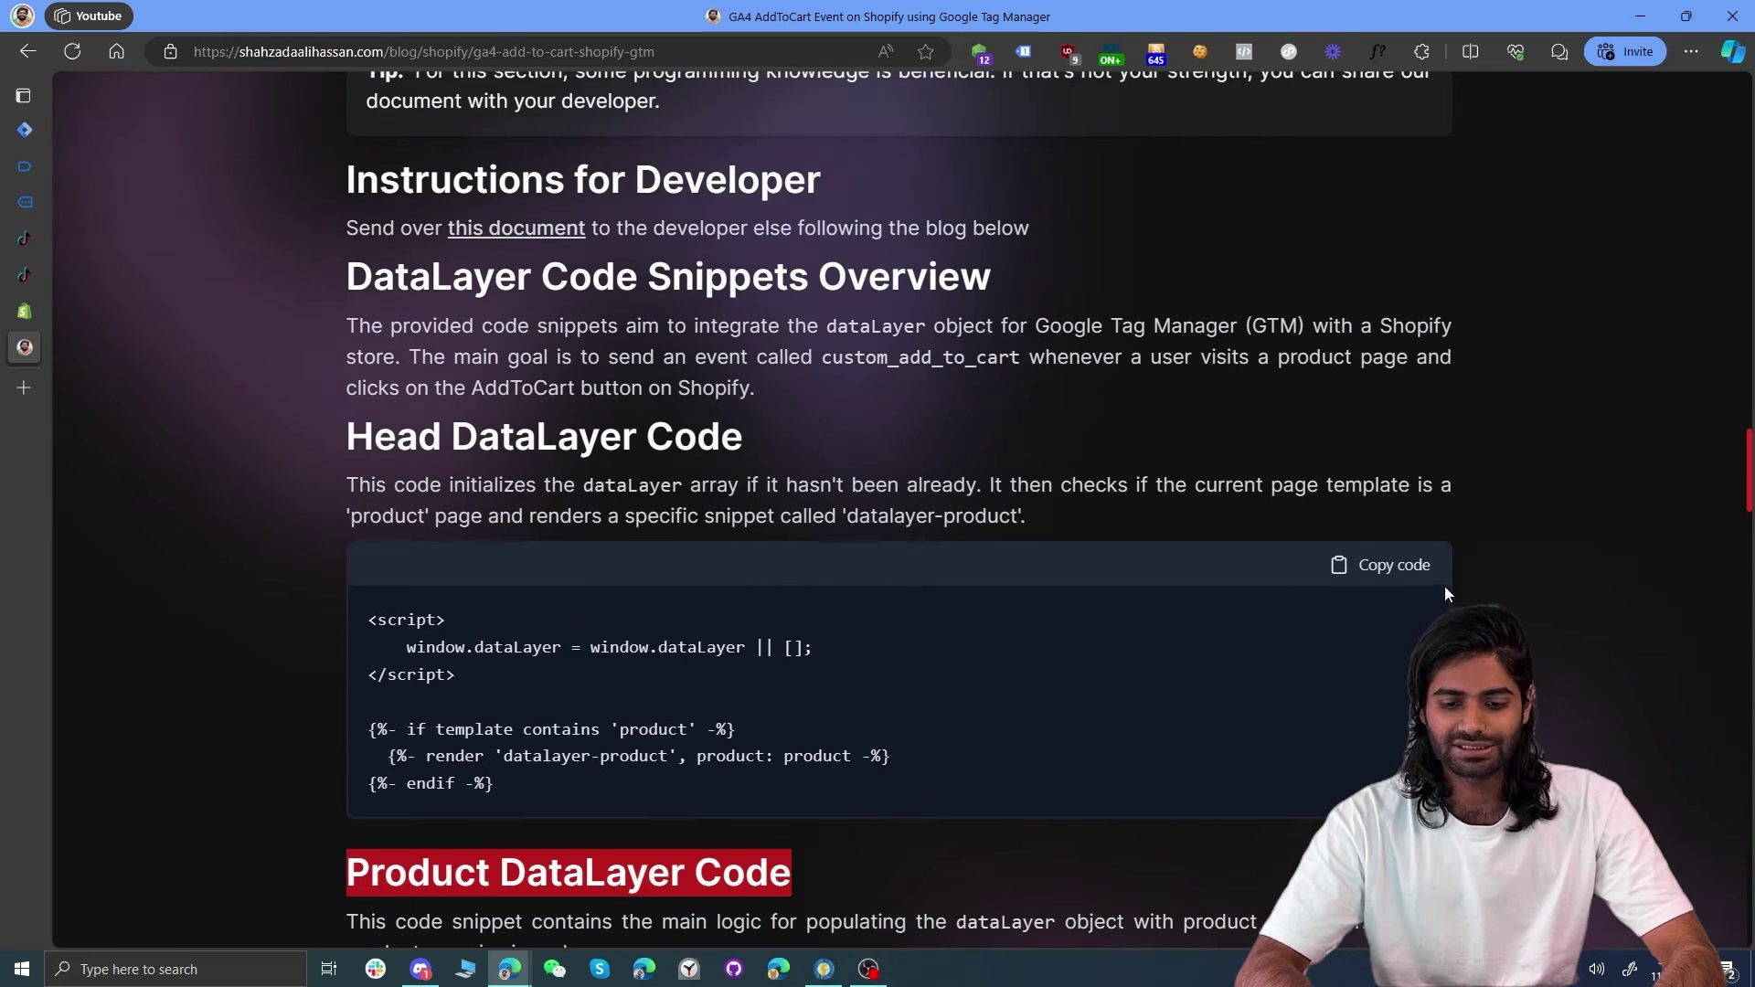
click(1399, 573)
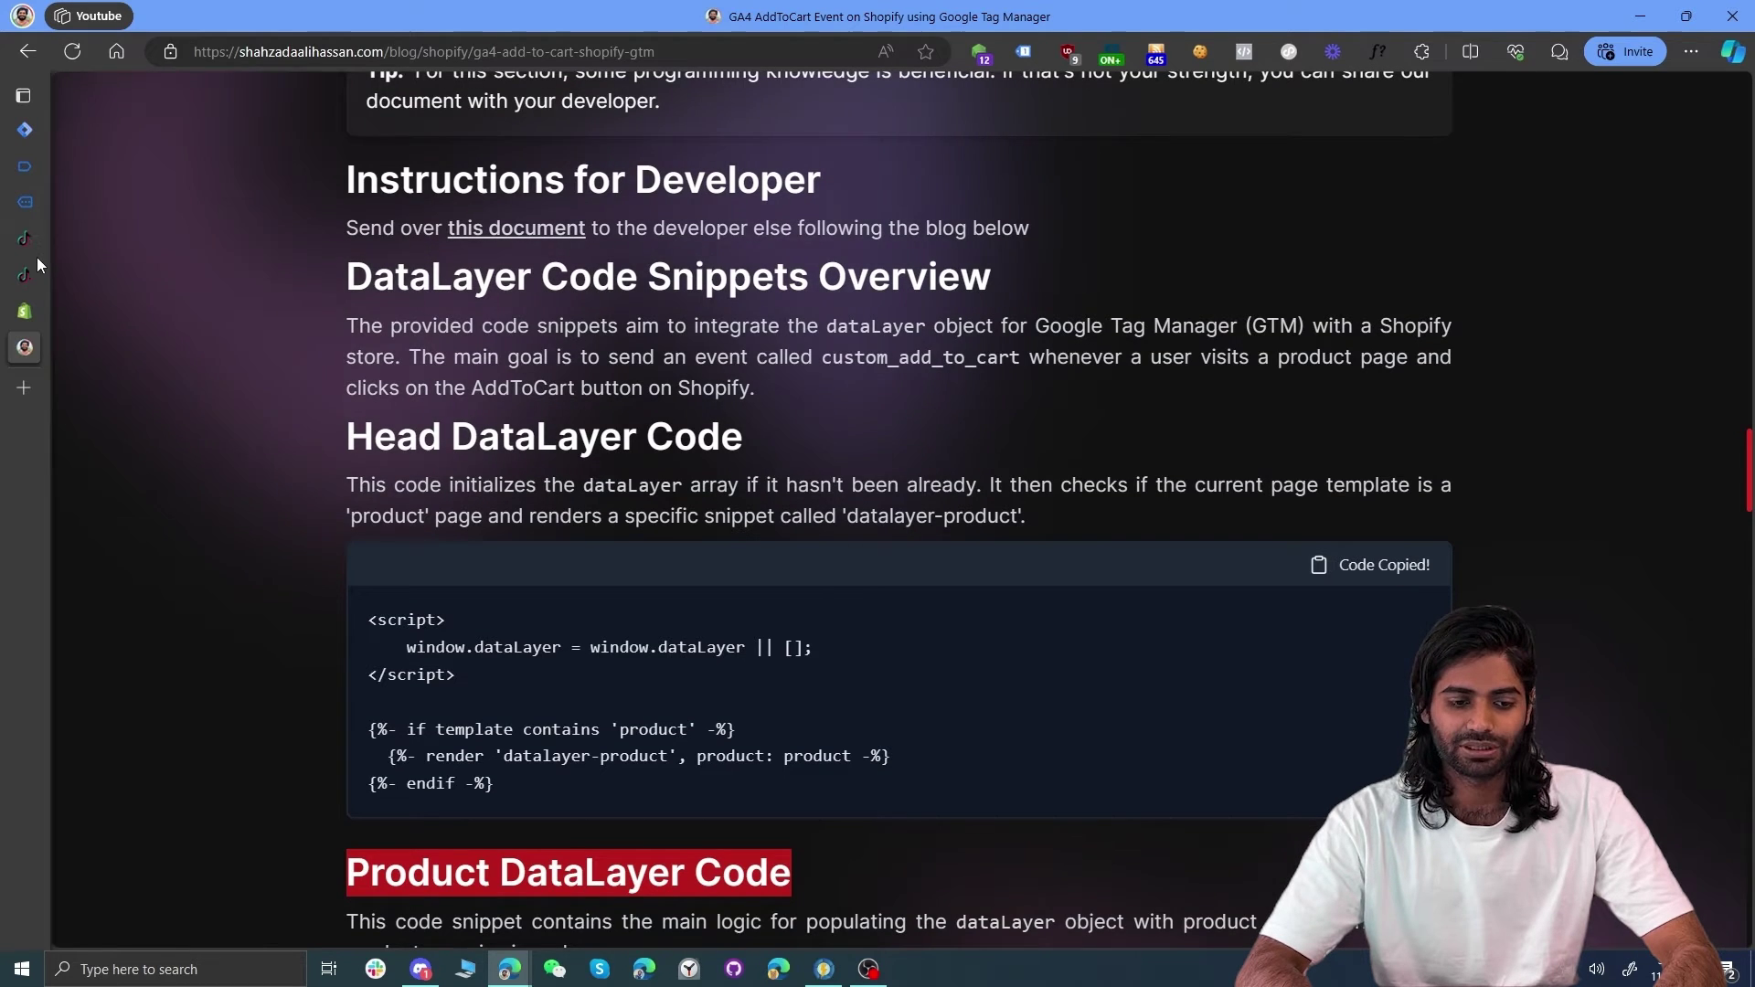
click(32, 318)
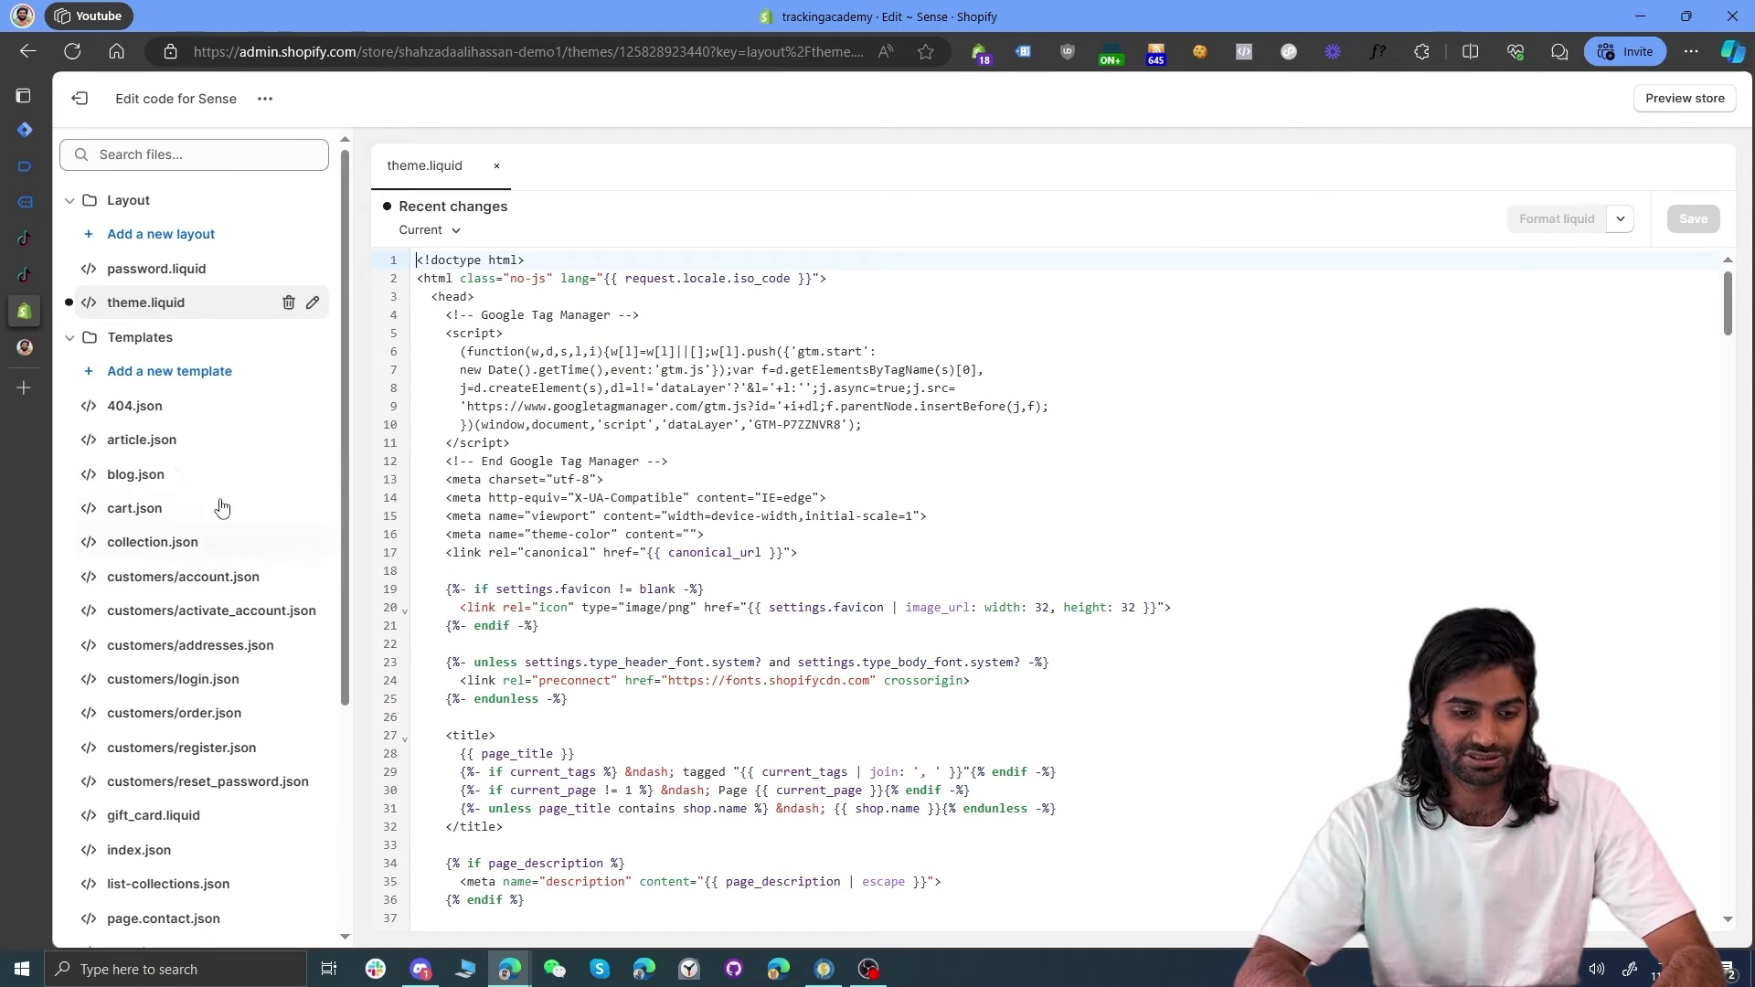
Step: Create two new snippets, head-datalayer.liquid and datalayer-product.liquid, in the Snippets folder
click(71, 235)
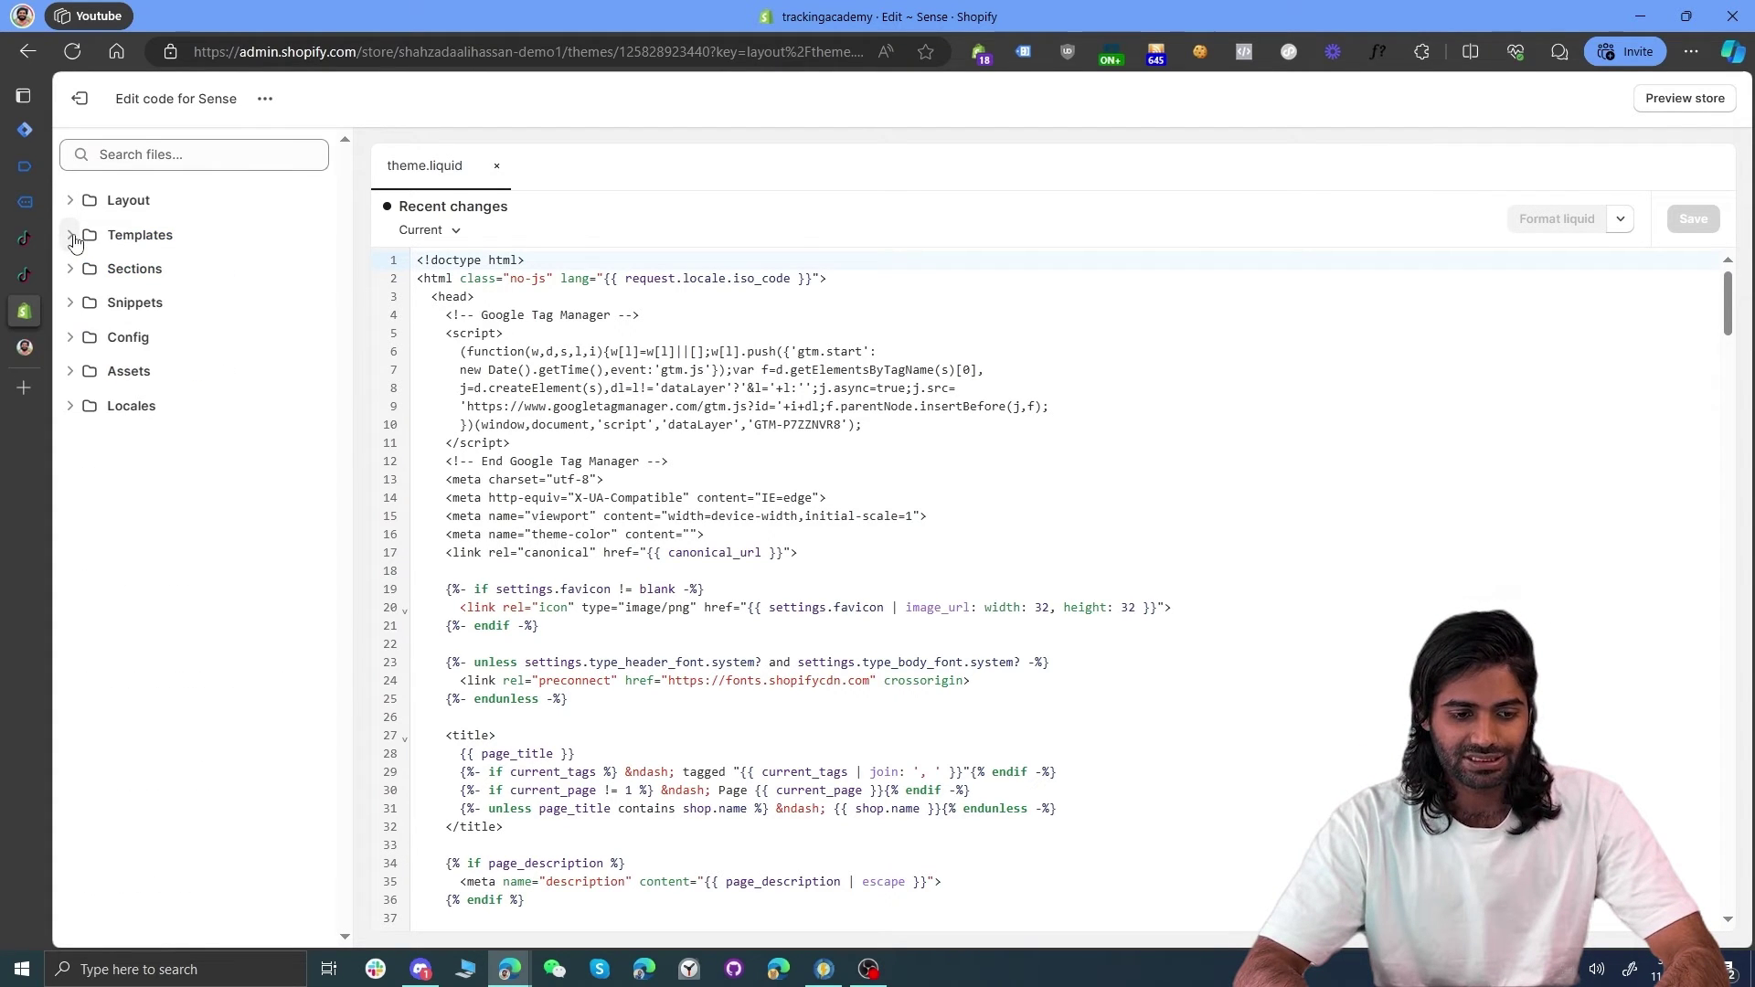
click(102, 303)
click(142, 340)
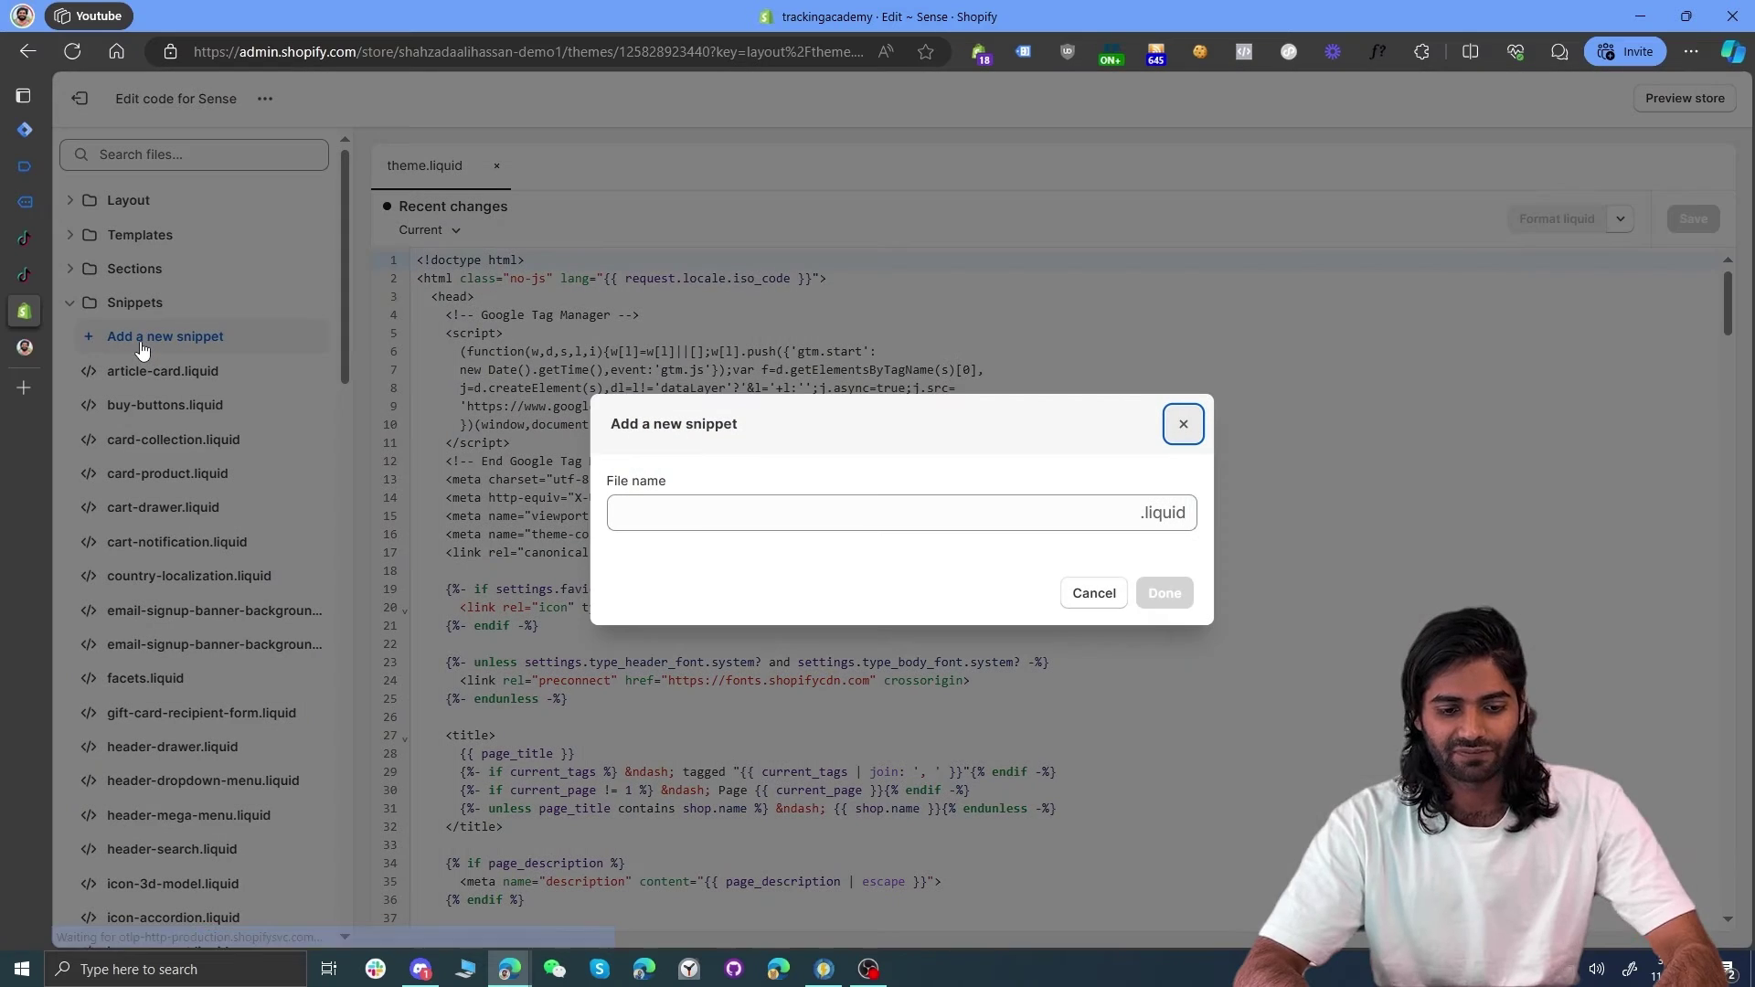
click(699, 513)
text(head-datalayer)
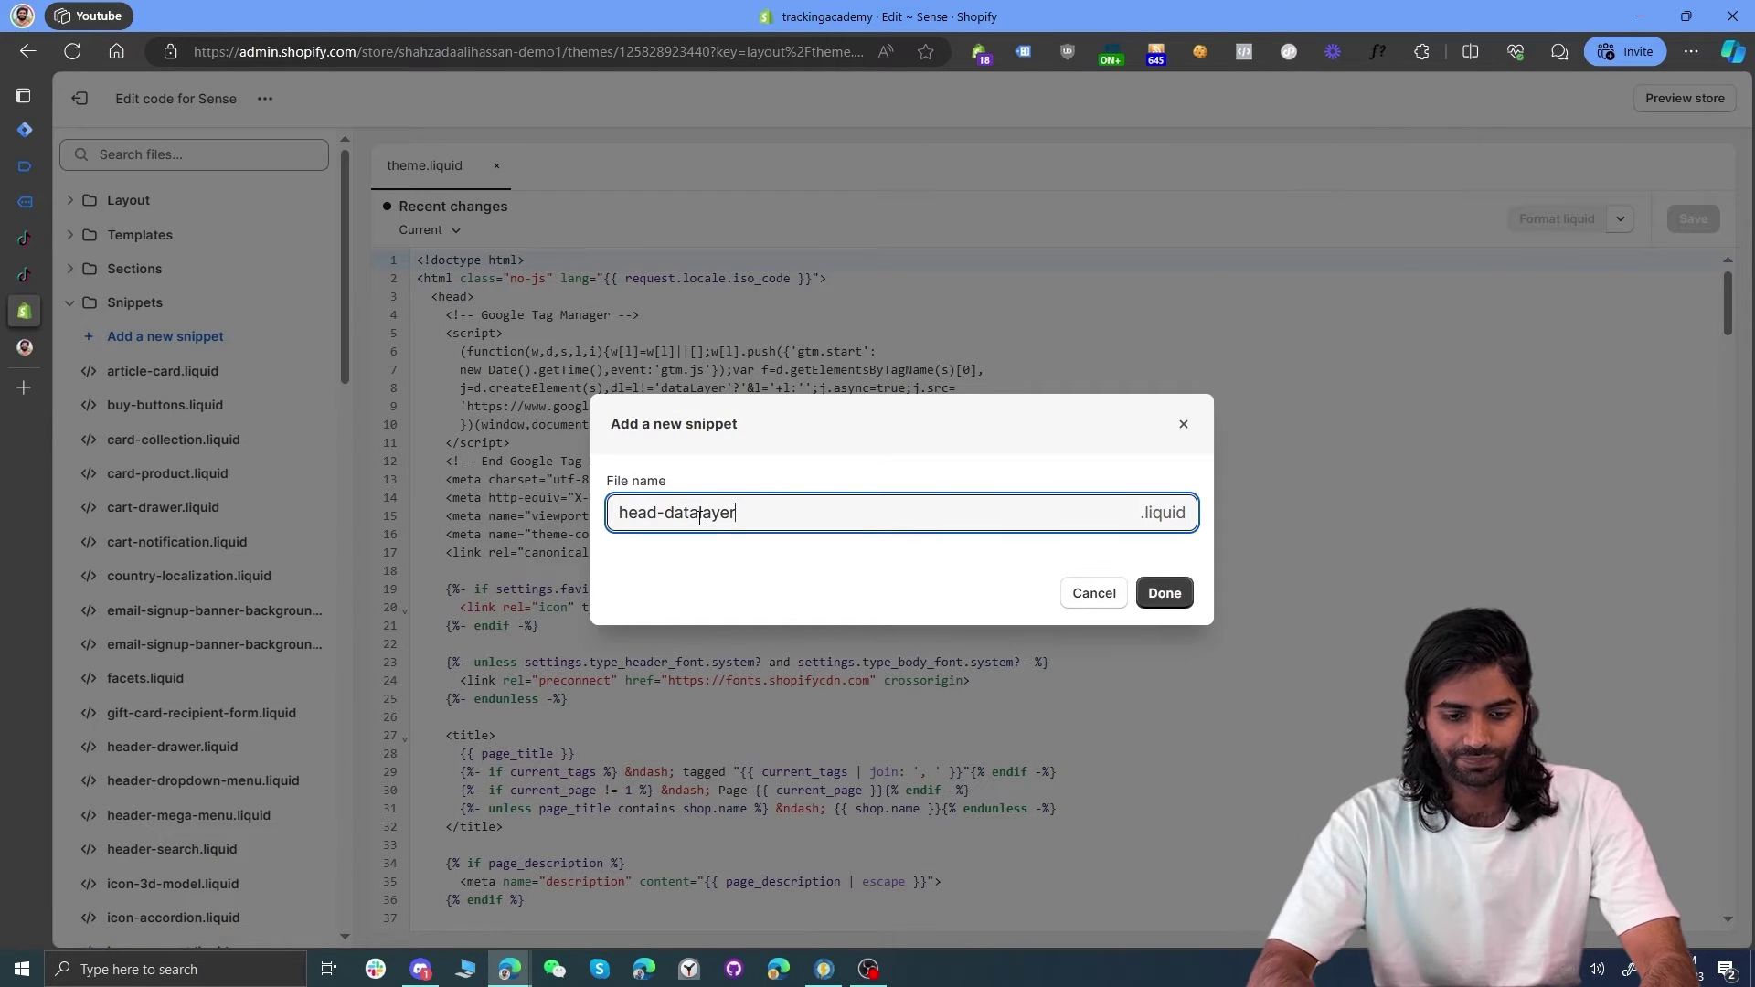
click(1164, 594)
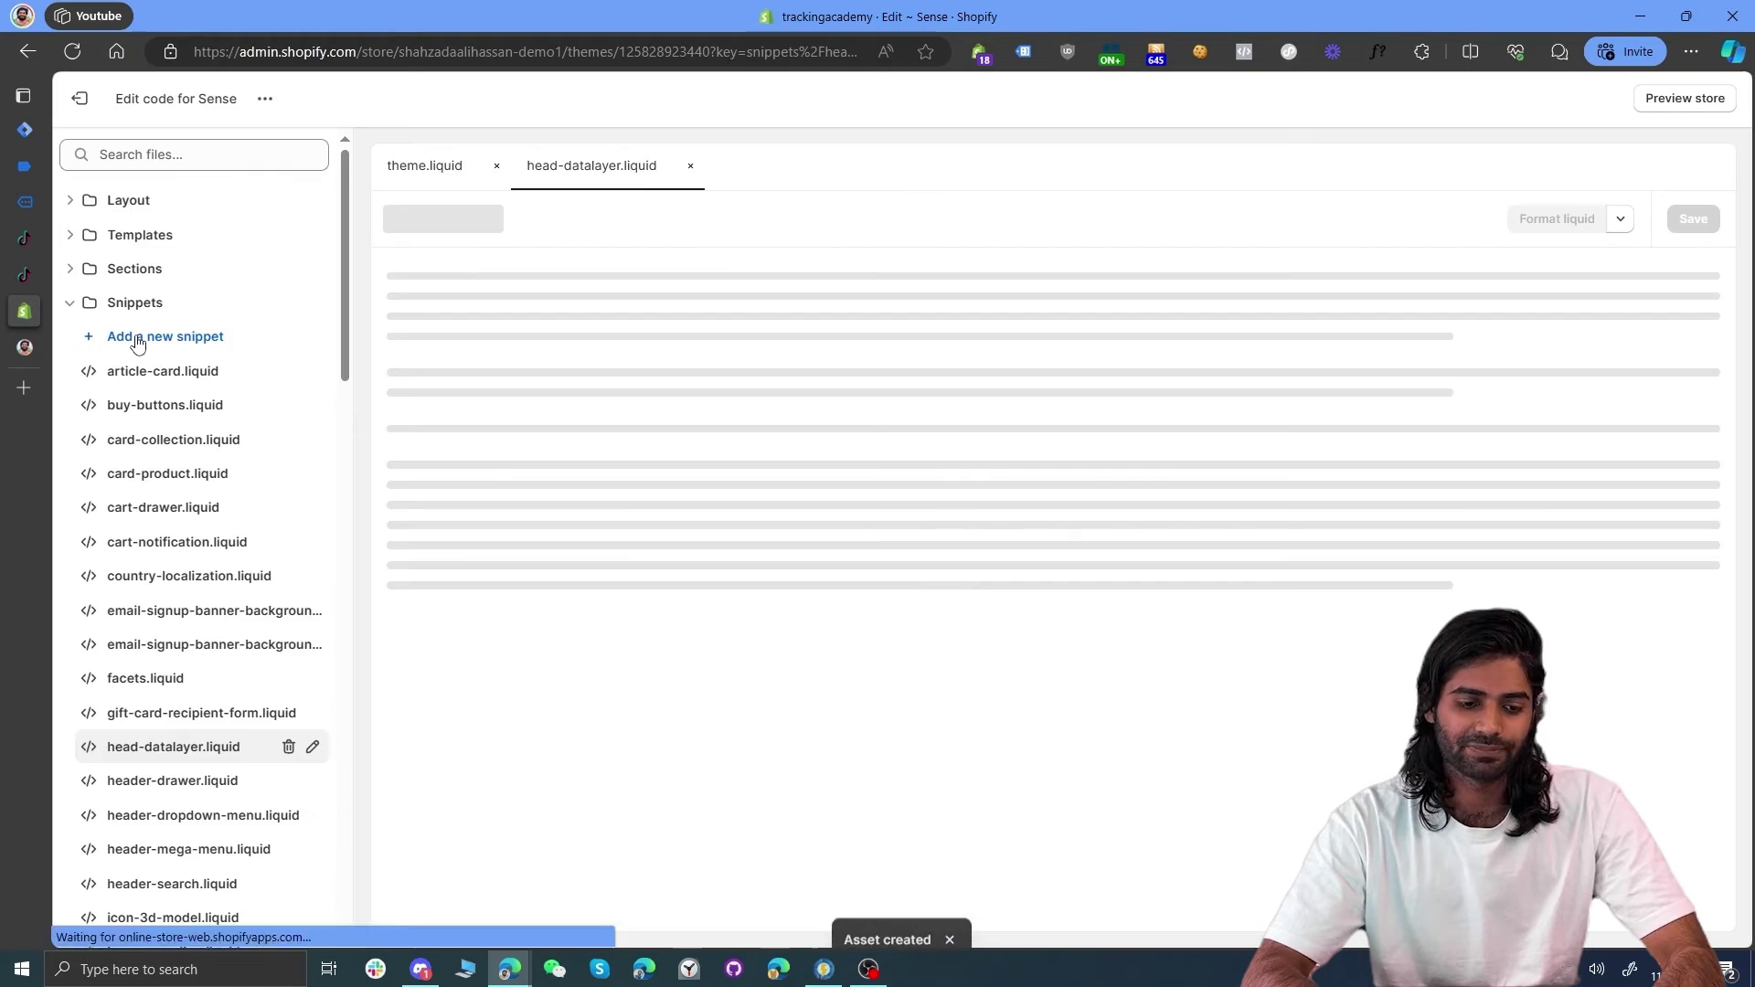
click(137, 339)
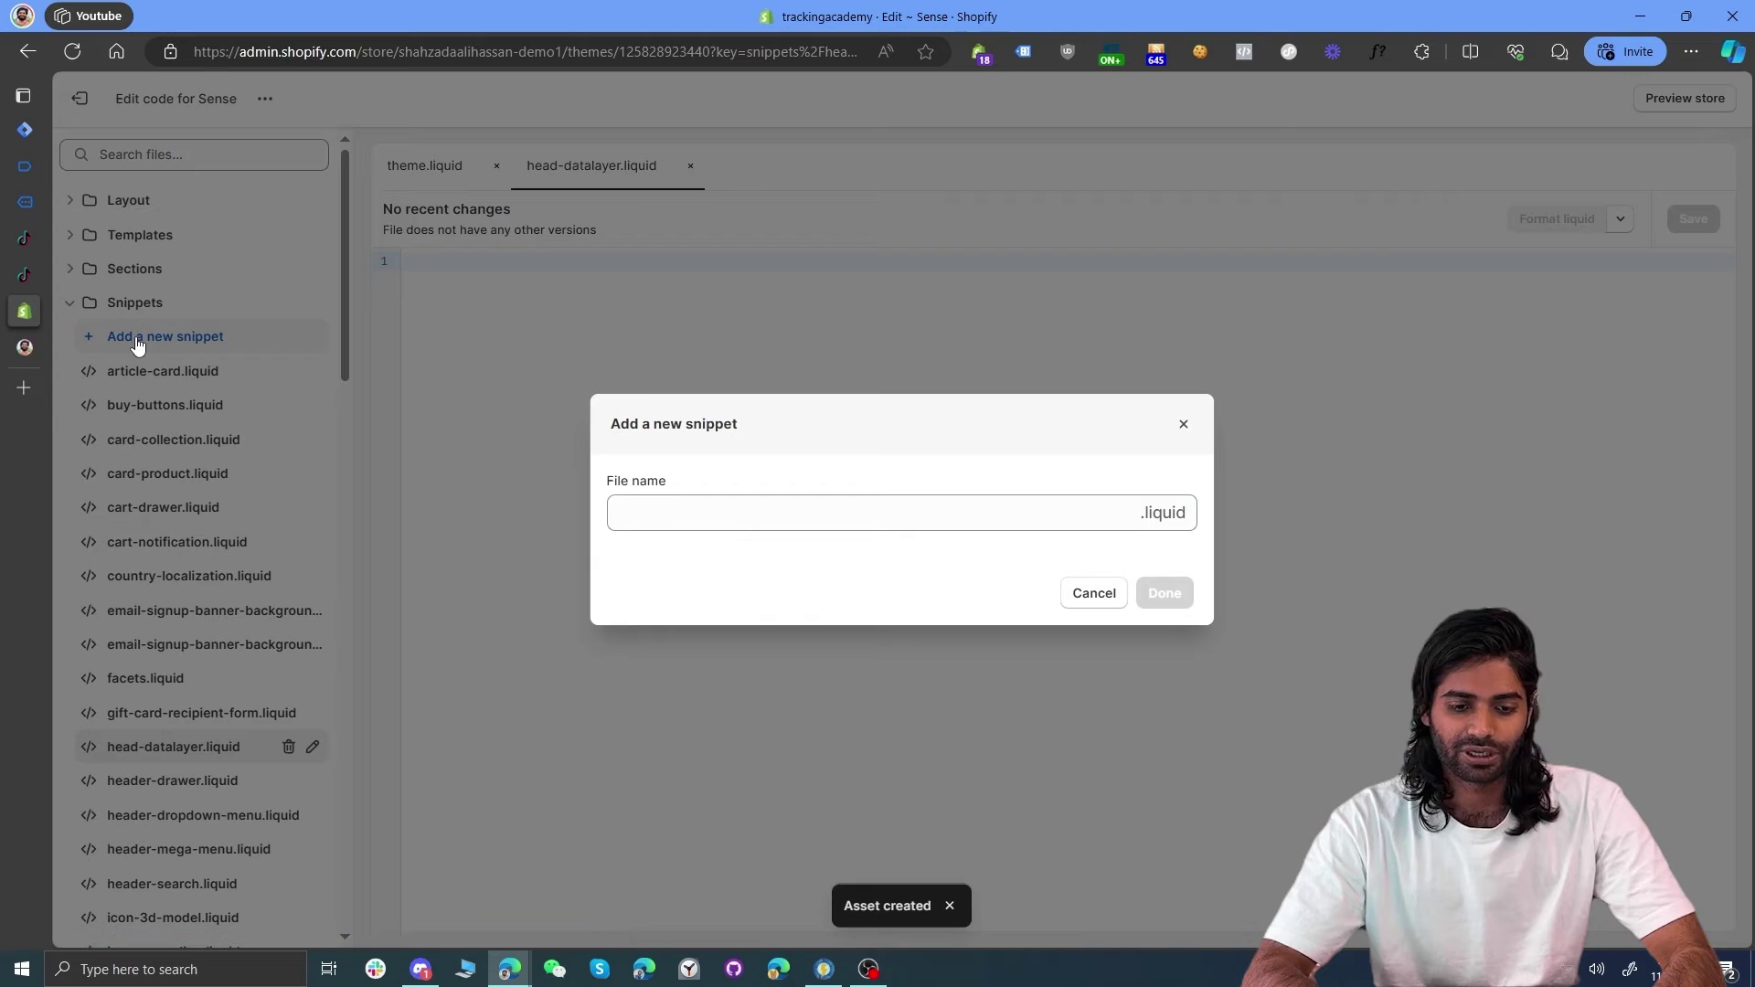
click(718, 523)
text(datal)
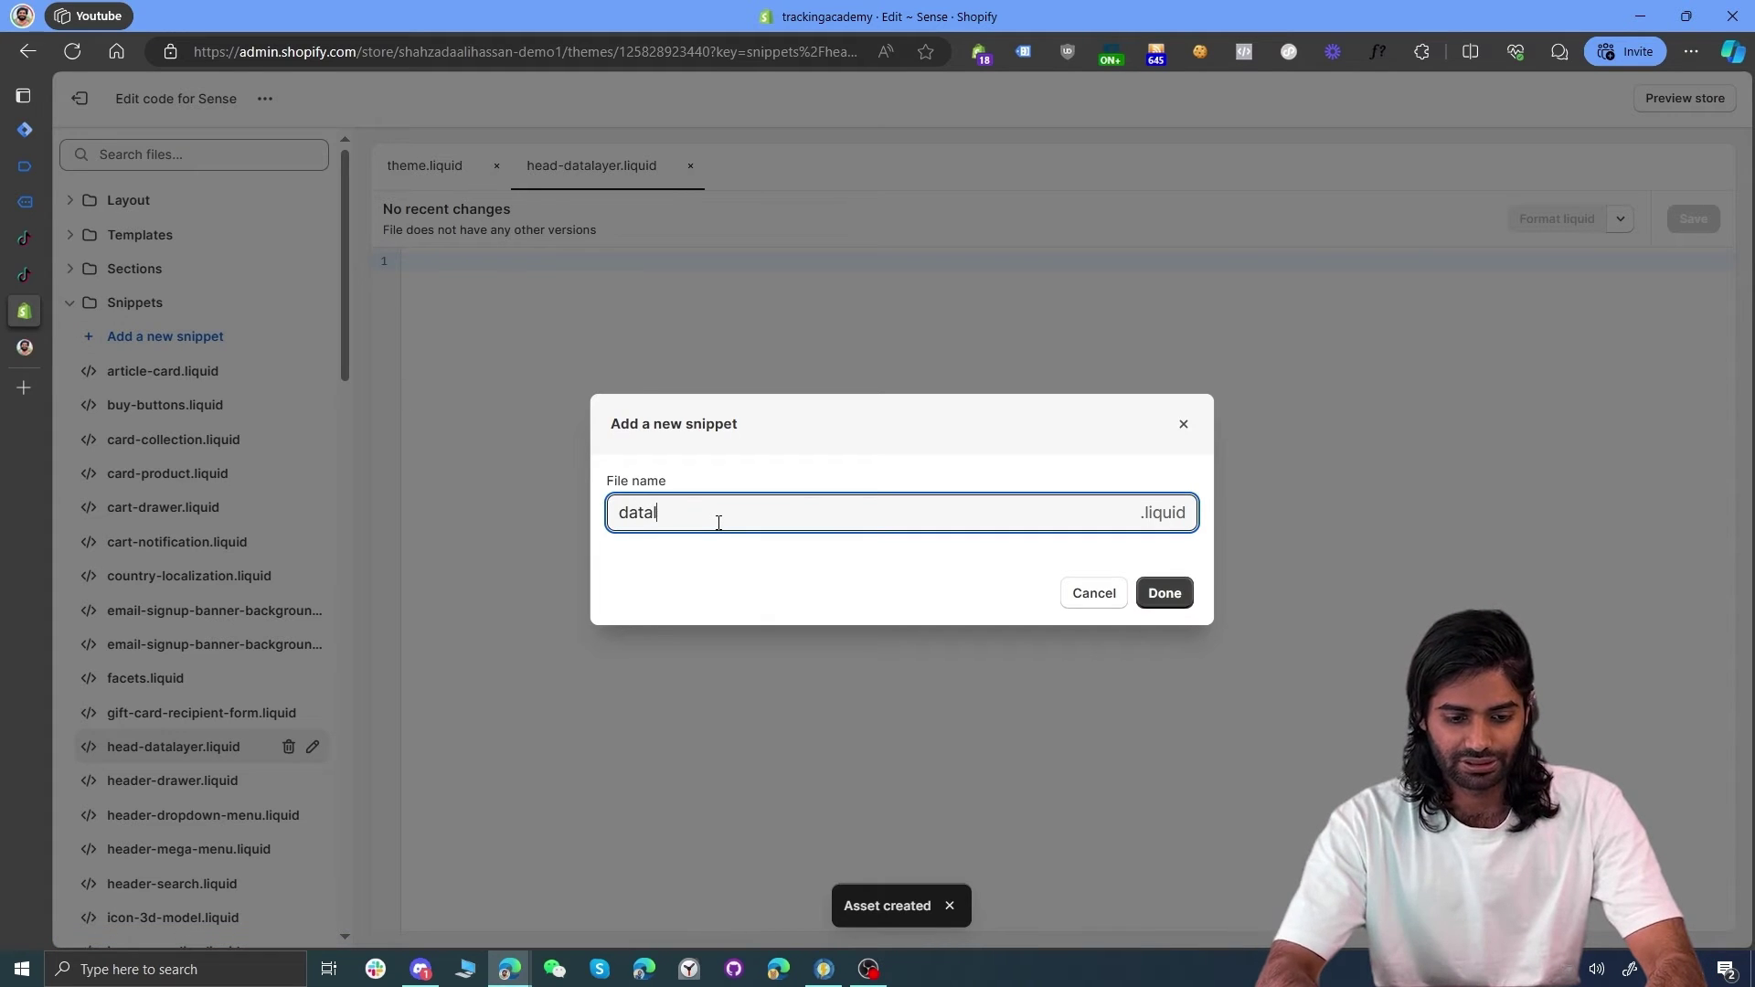
text(ayer-product)
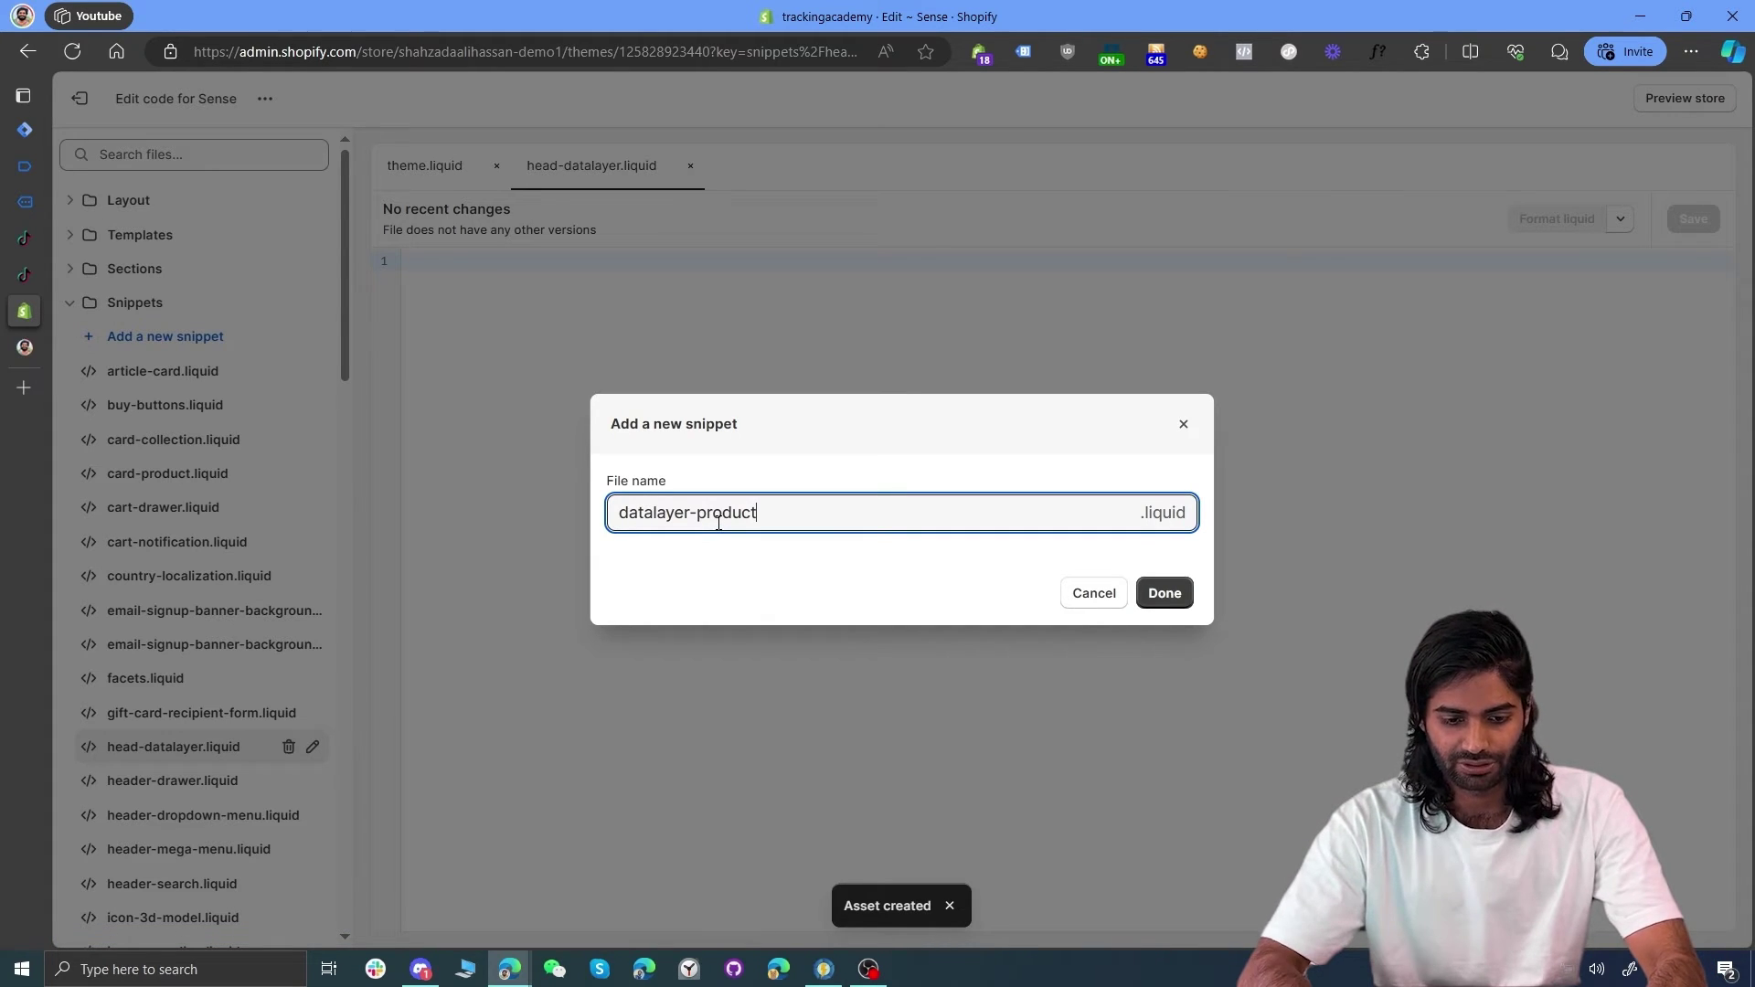
click(1160, 592)
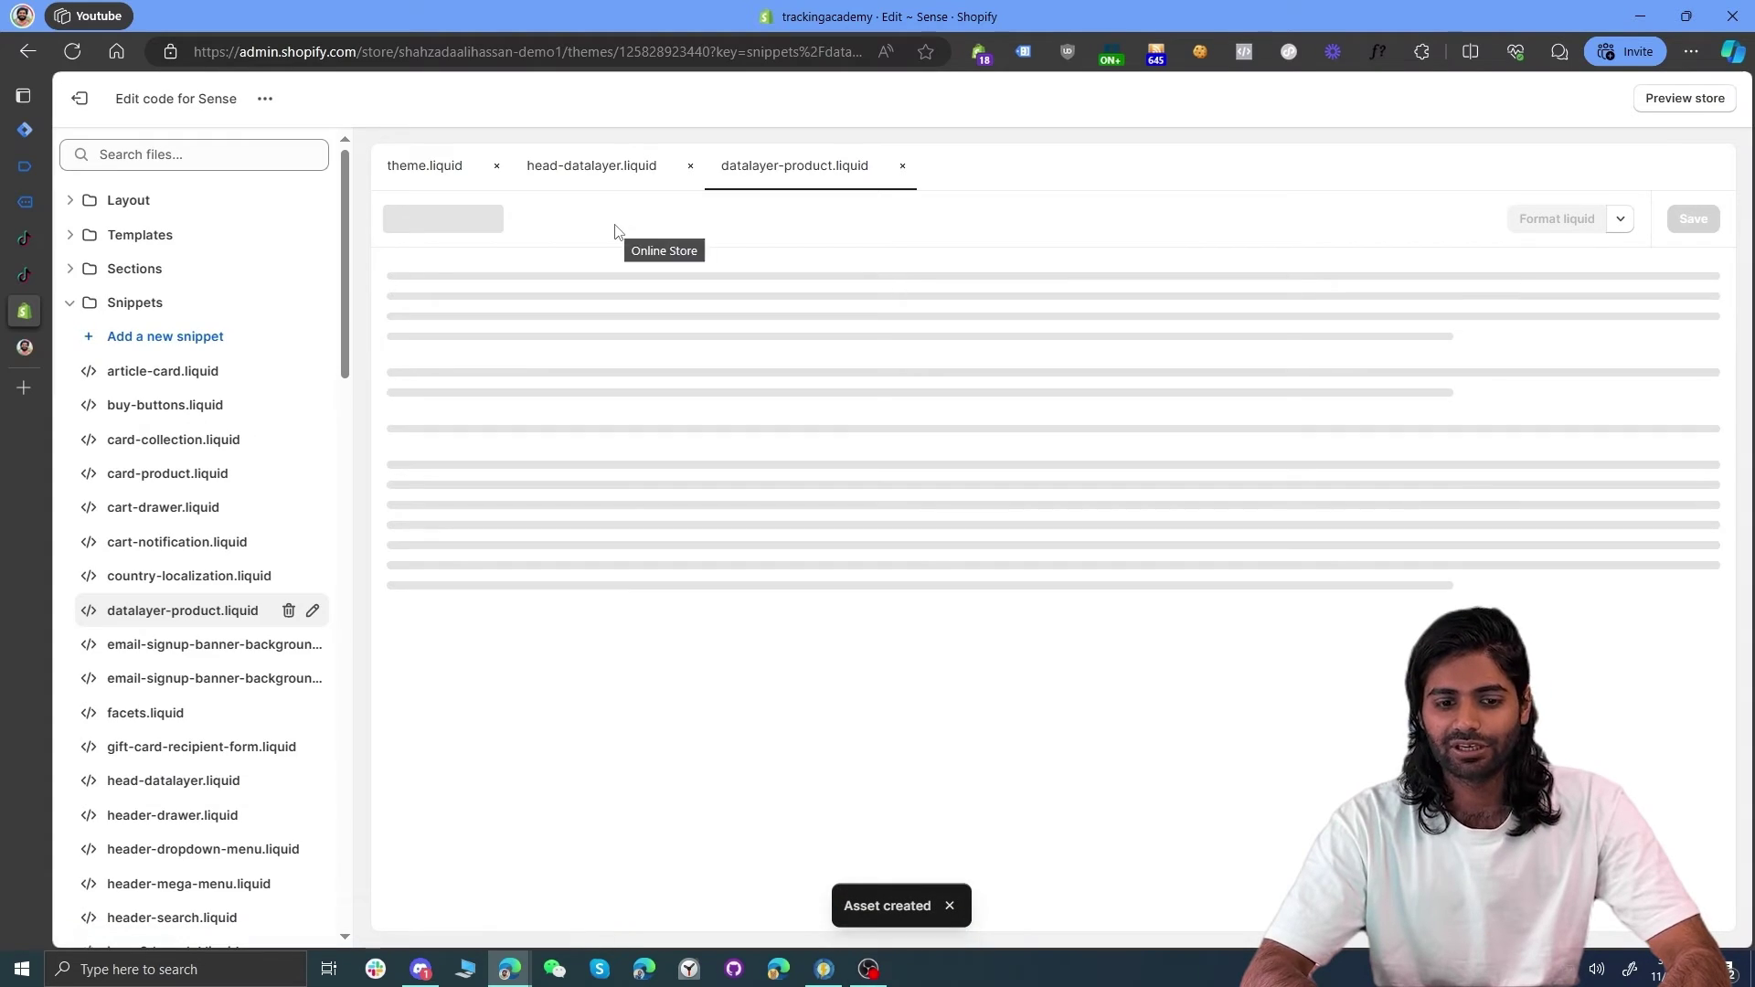
Step: Paste the blog's Head DataLayer Code into head-datalayer.liquid, tidy indentation, and save it
click(579, 167)
key(ctrl+Tab)
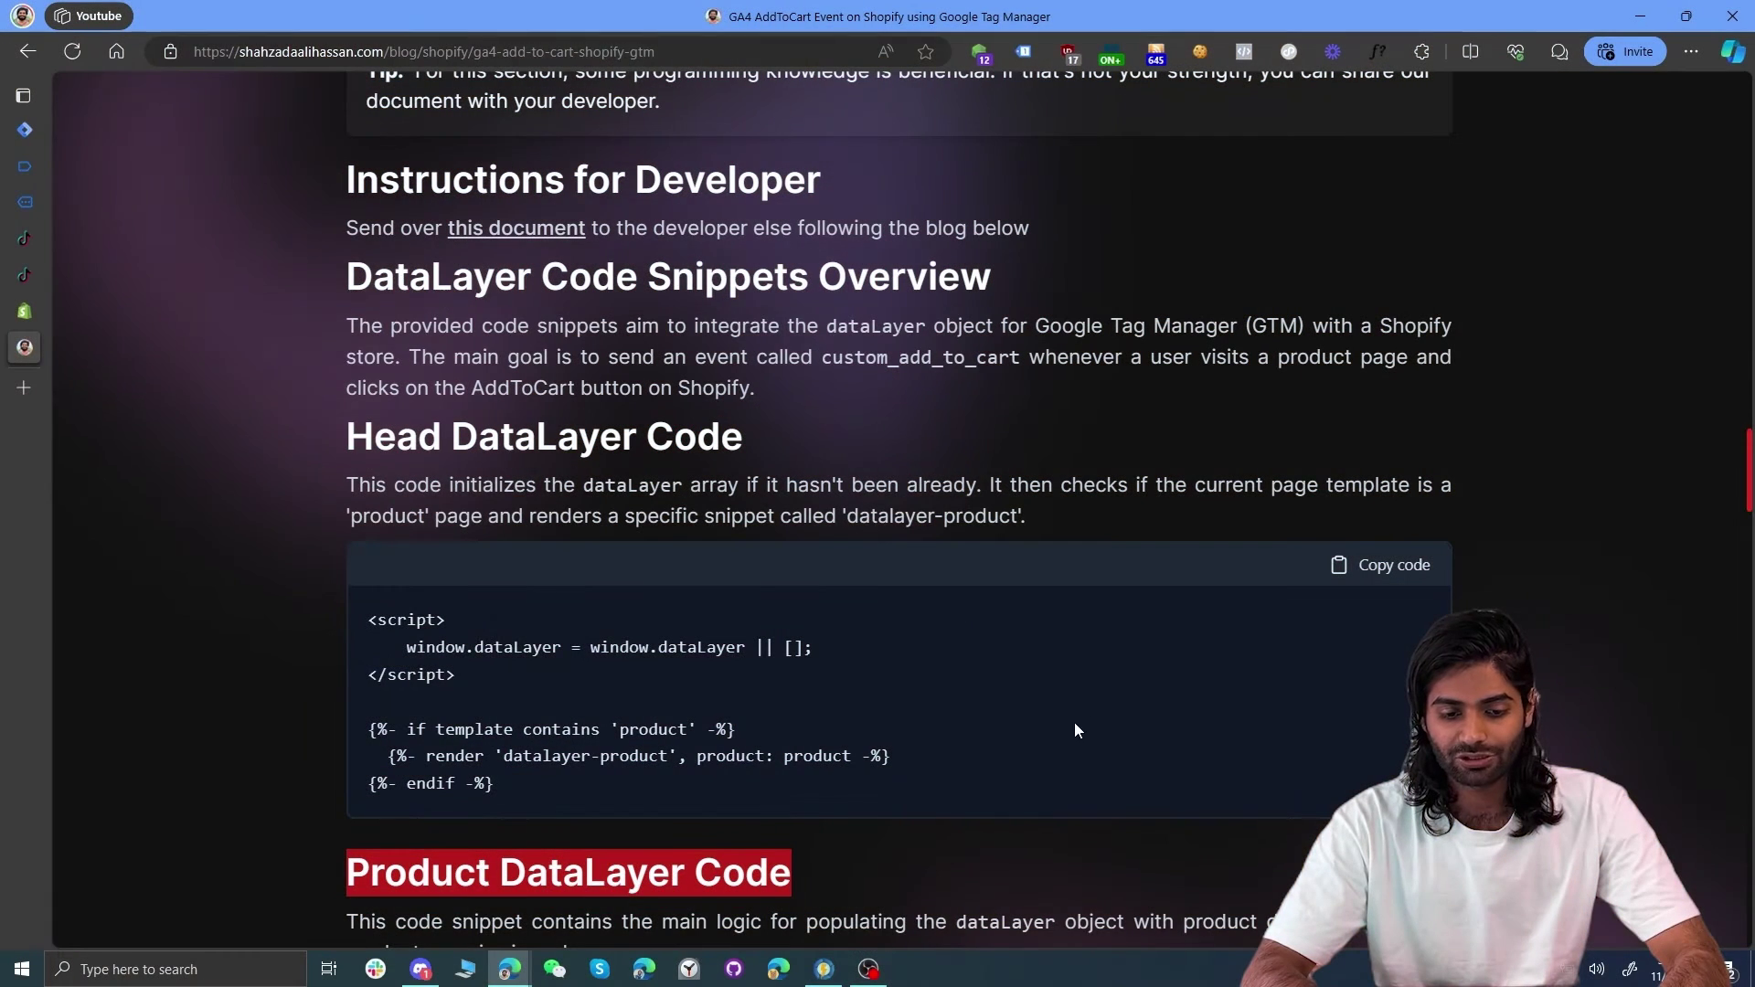
click(1379, 565)
key(ctrl+shift+Tab)
text(<script>     window.dataLayer = window.dataLayer || []; </script>  {%- if template contains 'product' -%}   {%- render 'datalayer-product', product: product -%} {%- endif -%})
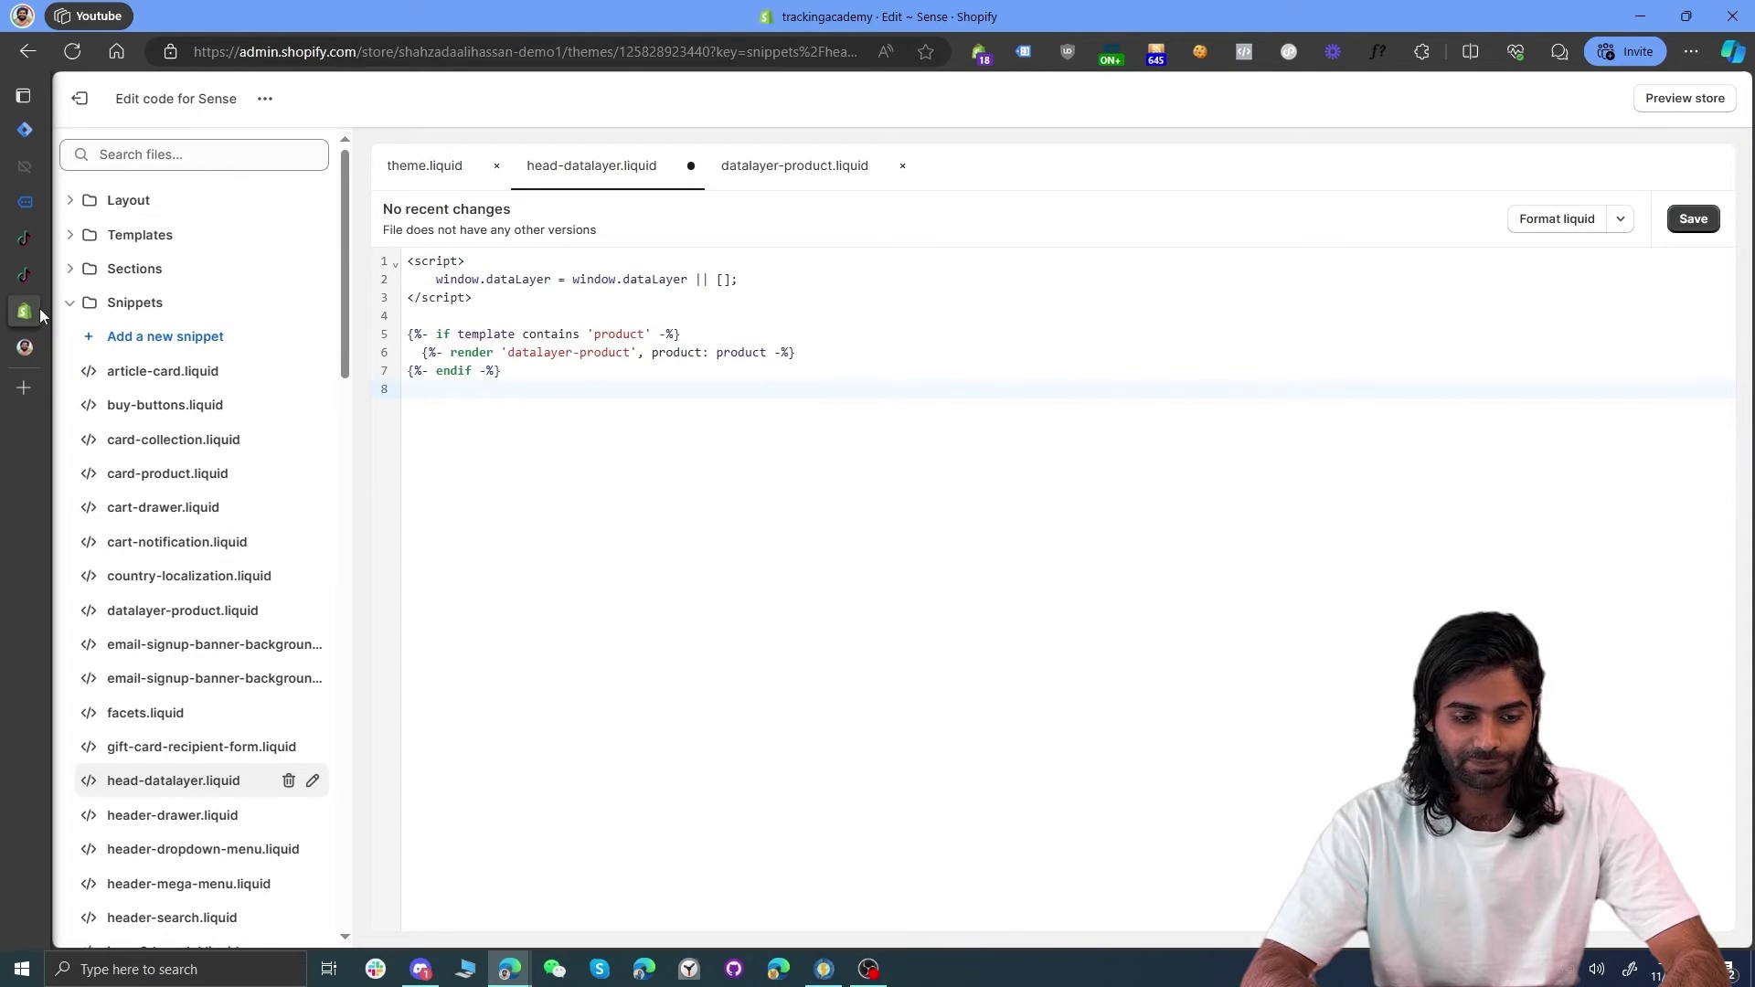
key(ctrl+a)
click(635, 432)
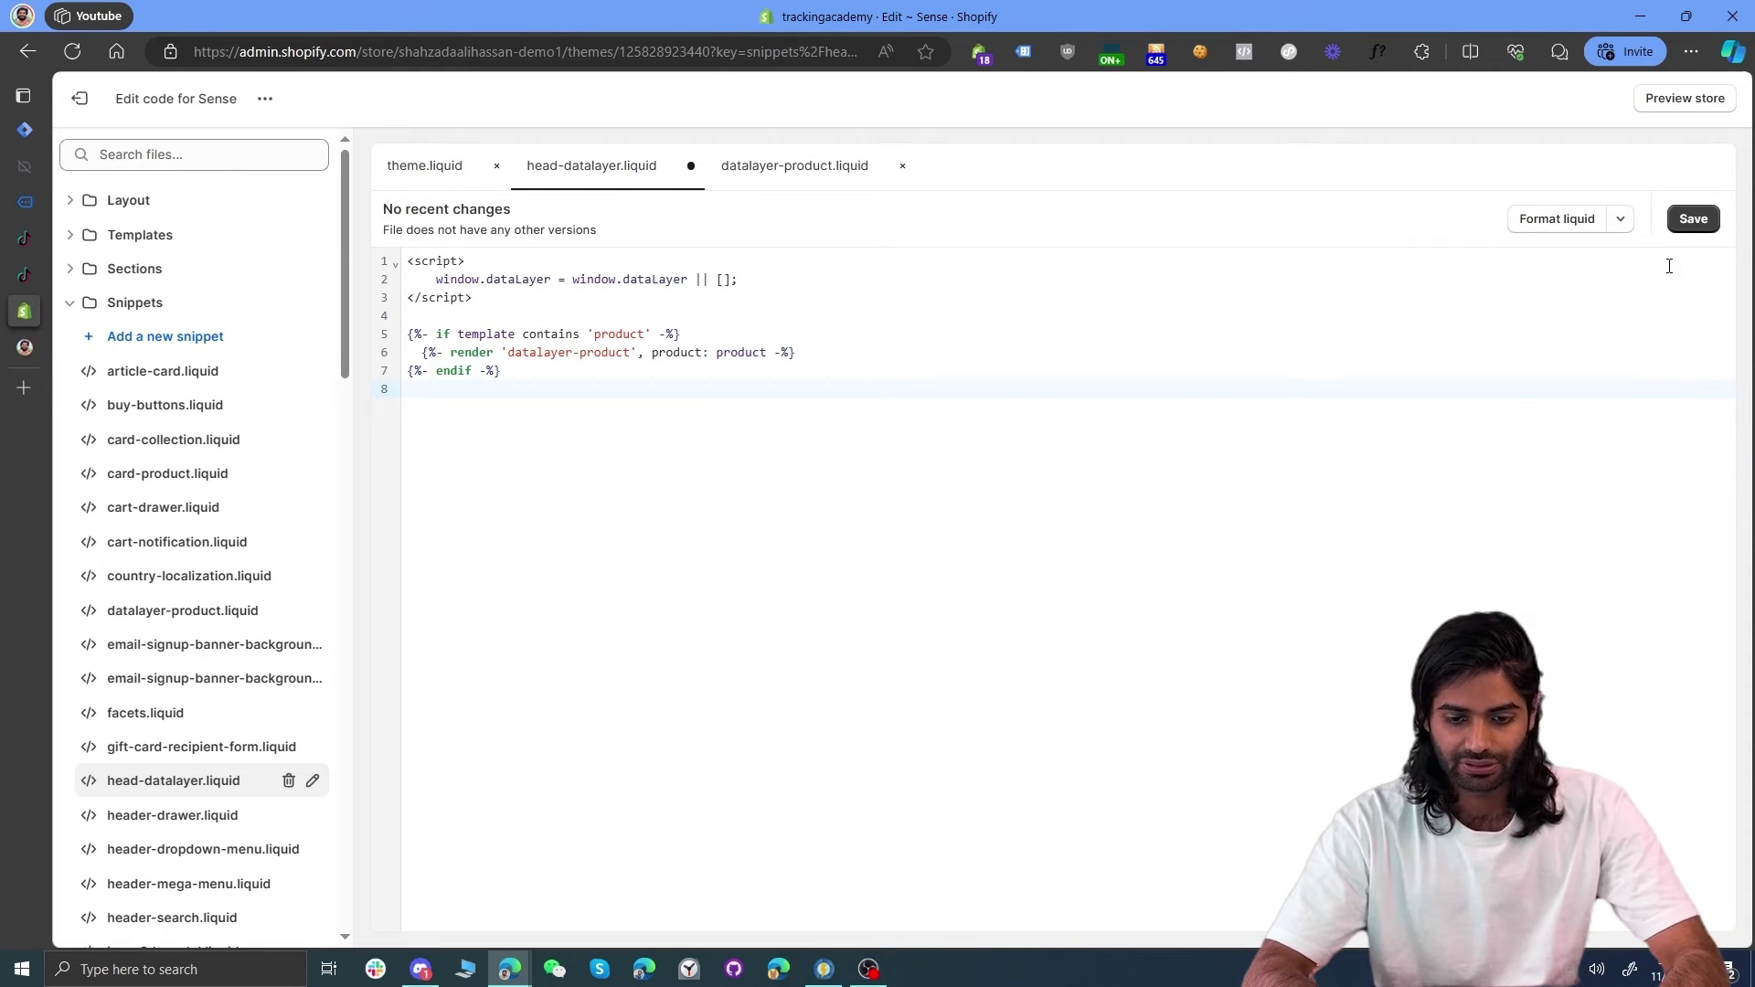
click(1557, 220)
click(1693, 218)
Step: Paste the blog's Product DataLayer code into datalayer-product.liquid and save it
click(778, 169)
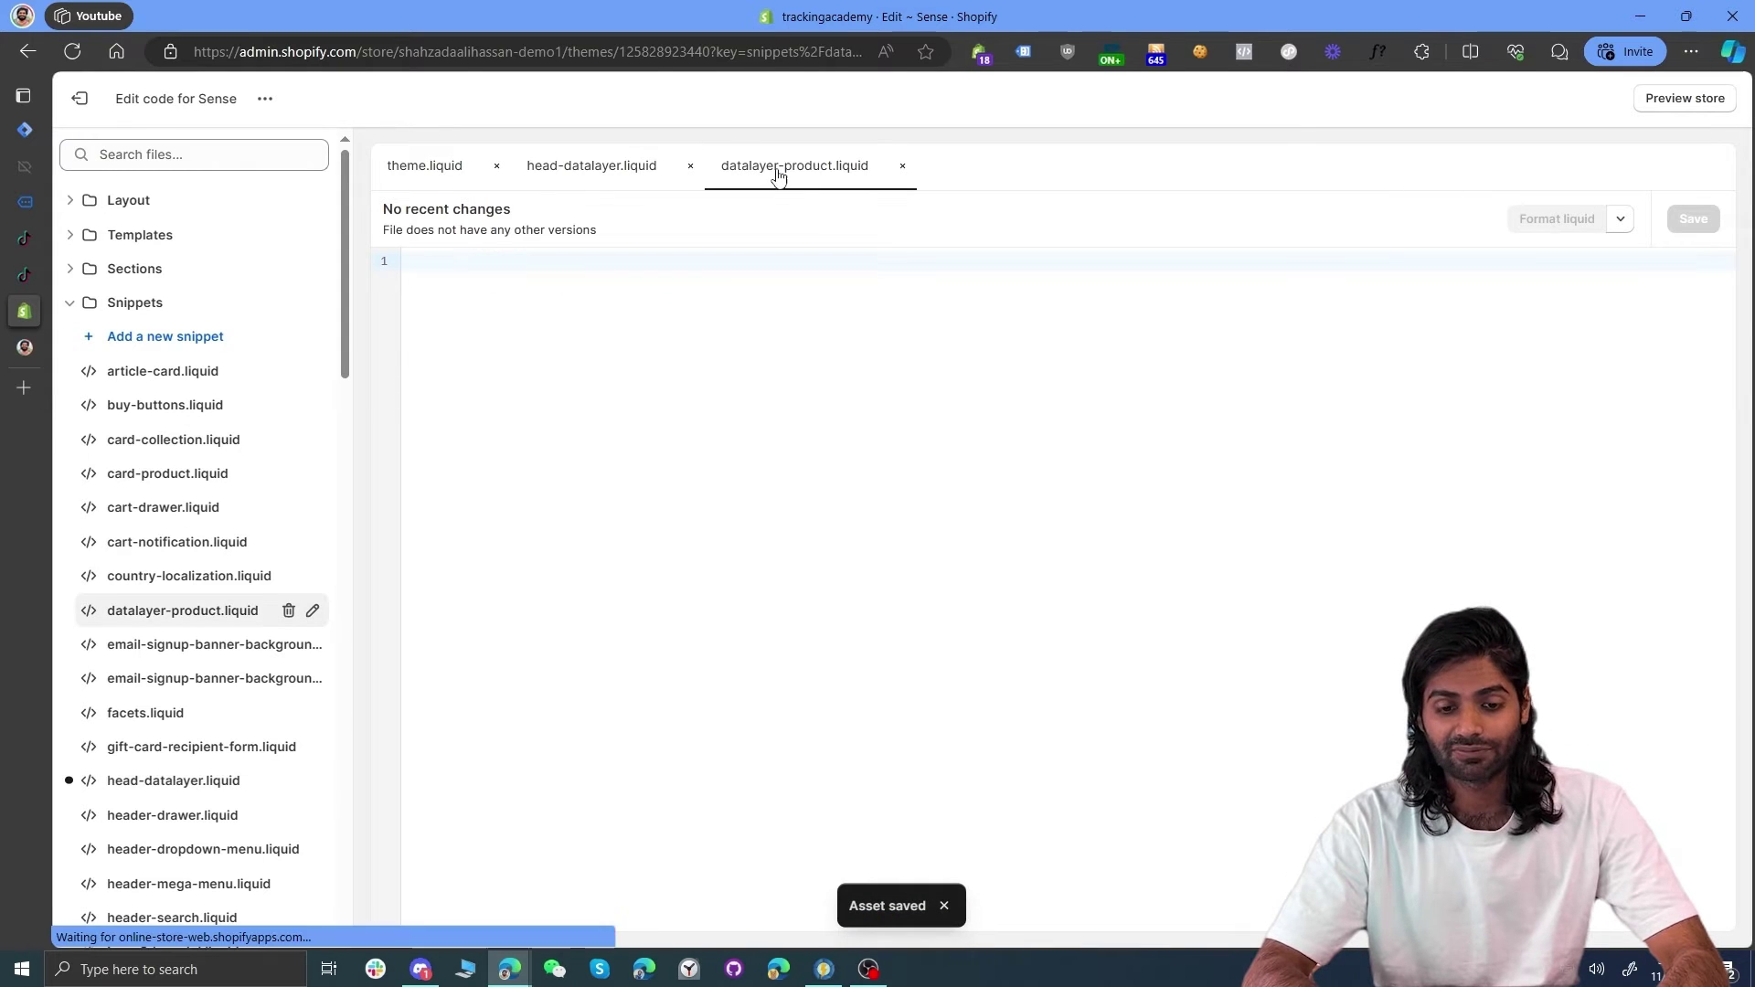
click(18, 352)
scroll(610, 601, down, 10)
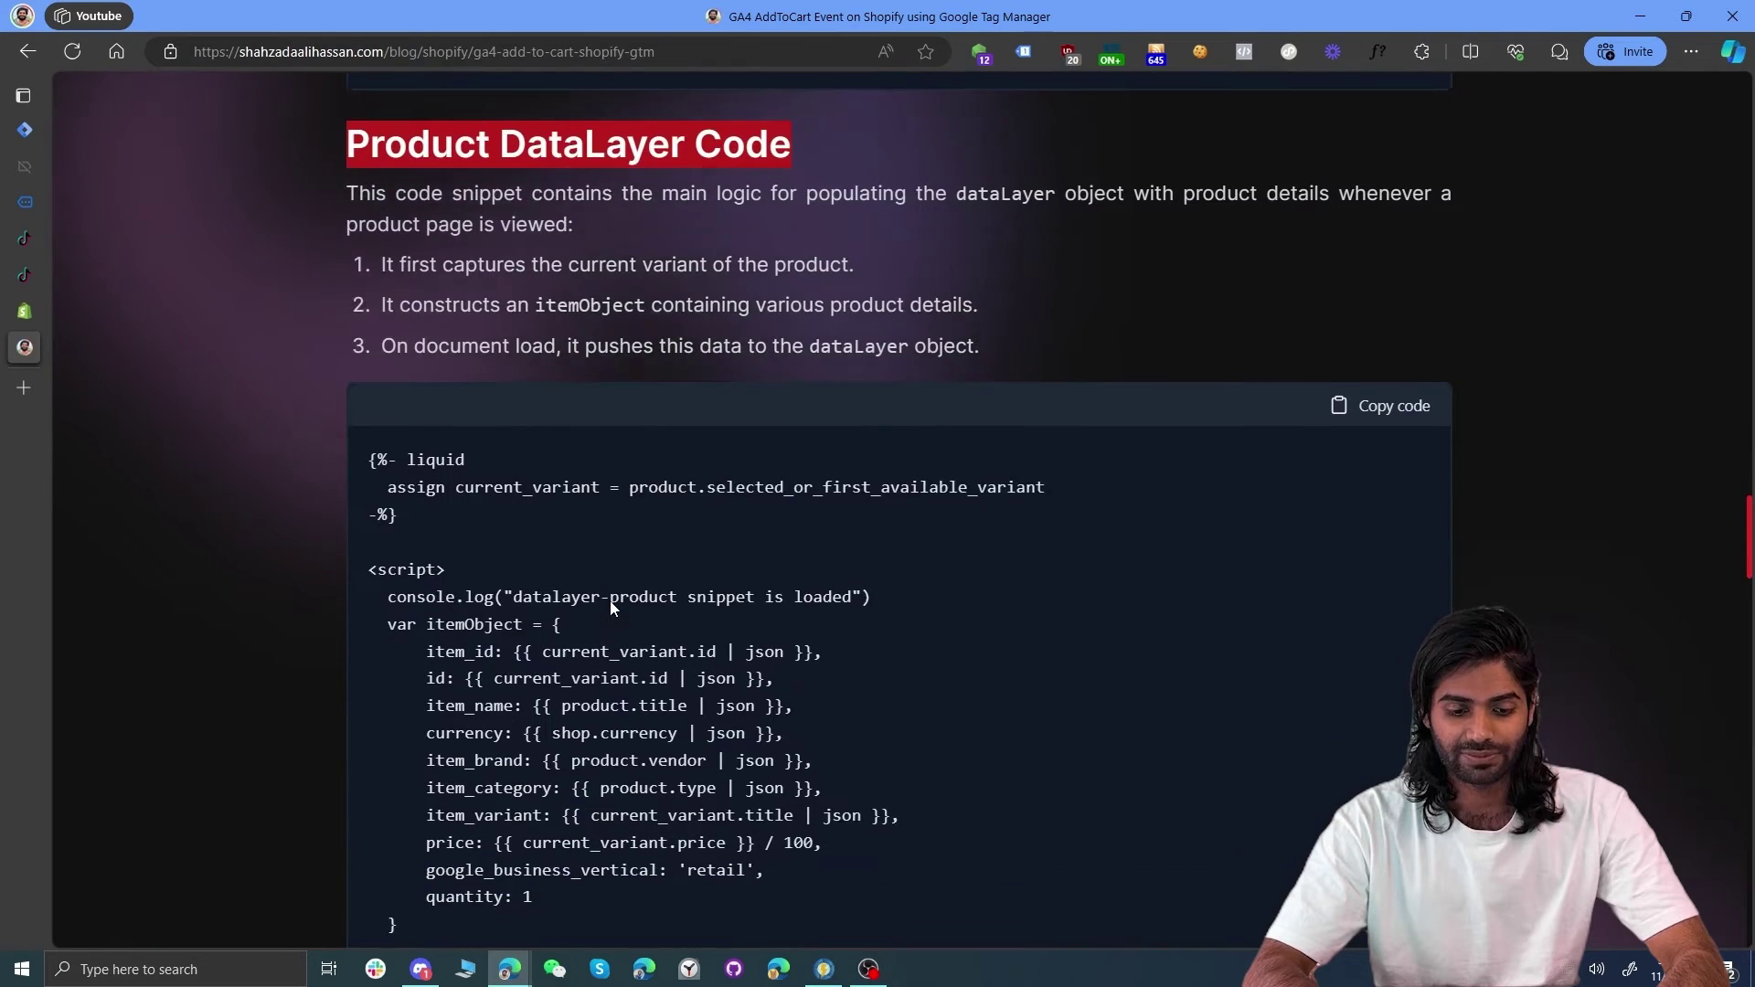
click(1389, 279)
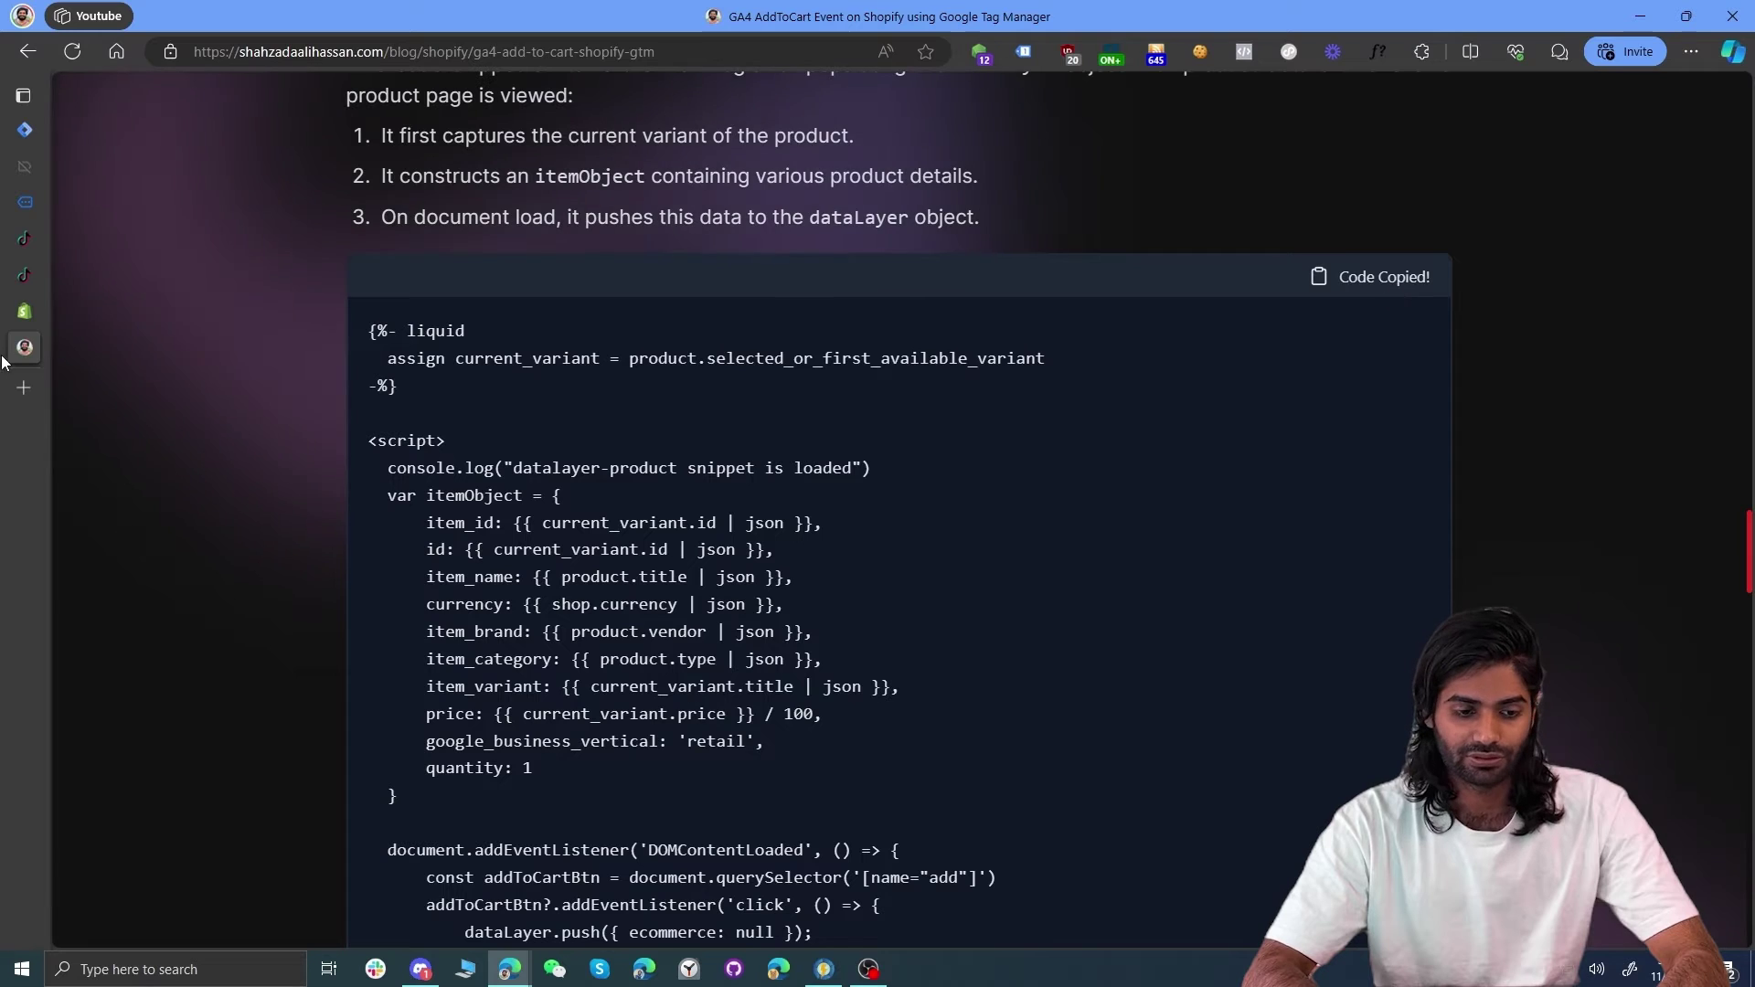
click(22, 320)
click(945, 470)
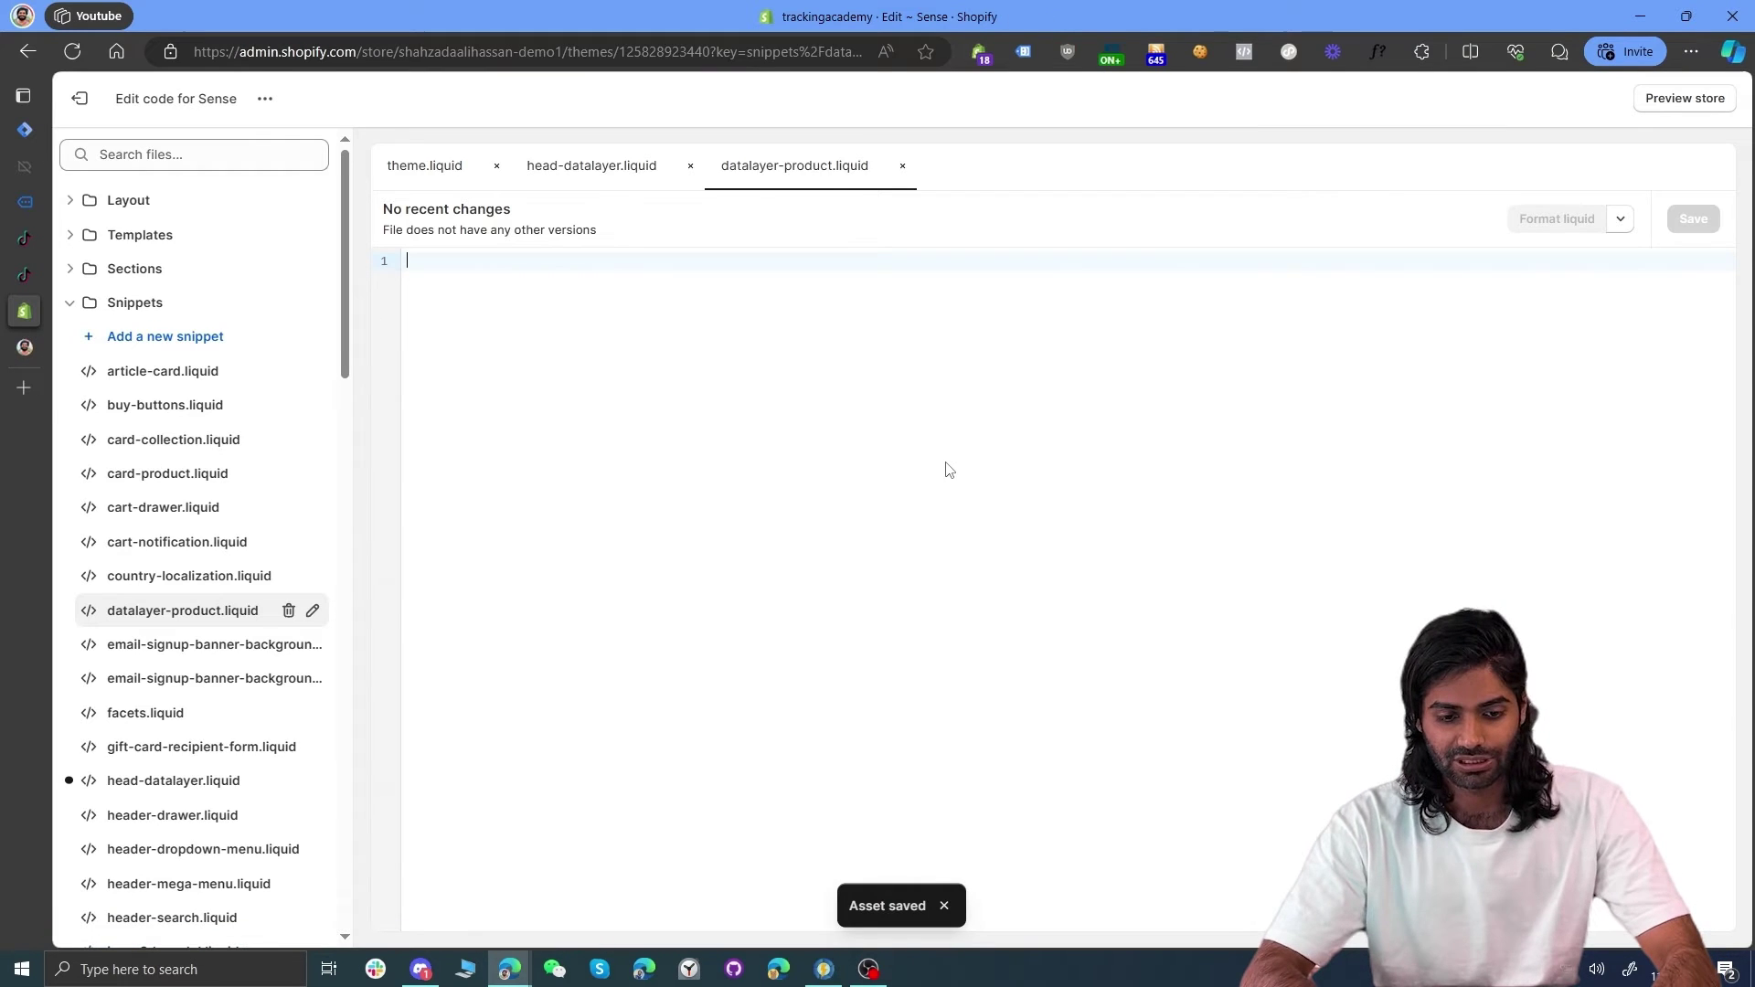
text({%- liquid   assign current_variant = product.selected_or_first_available_variant -%}  <script>   console.log("datalayer-product snippet is loaded")   var itemObject = {       item_id: {{ current_variant.id | json }},       id: {{ current_variant.id | json }},       item_name: {{ product.title | json }},       currency: {{ shop.currency | json }},       item_brand: {{ product.vendor | json }},       item_category: {{ product.type | json }},       item_variant: {{ current_variant.title | json }},       price: {{ current_variant.price }} / 100,       google_business_vertical: 'retail',       quantity: 1   }    document.addEventListener('DOMContentLoaded', () => {       const addToCartBtn = document.querySelector('[name="add"]')       addToCartBtn?.addEventListener('click', () => {           dataLayer.push({ ecommerce: null });           dataLayer.push({               event: "custom_add_to_cart",               ecommerce: {               currency: {{ shop.currency | json }},                   items: [itemObject]               }           });       })   }) </script>)
click(1714, 225)
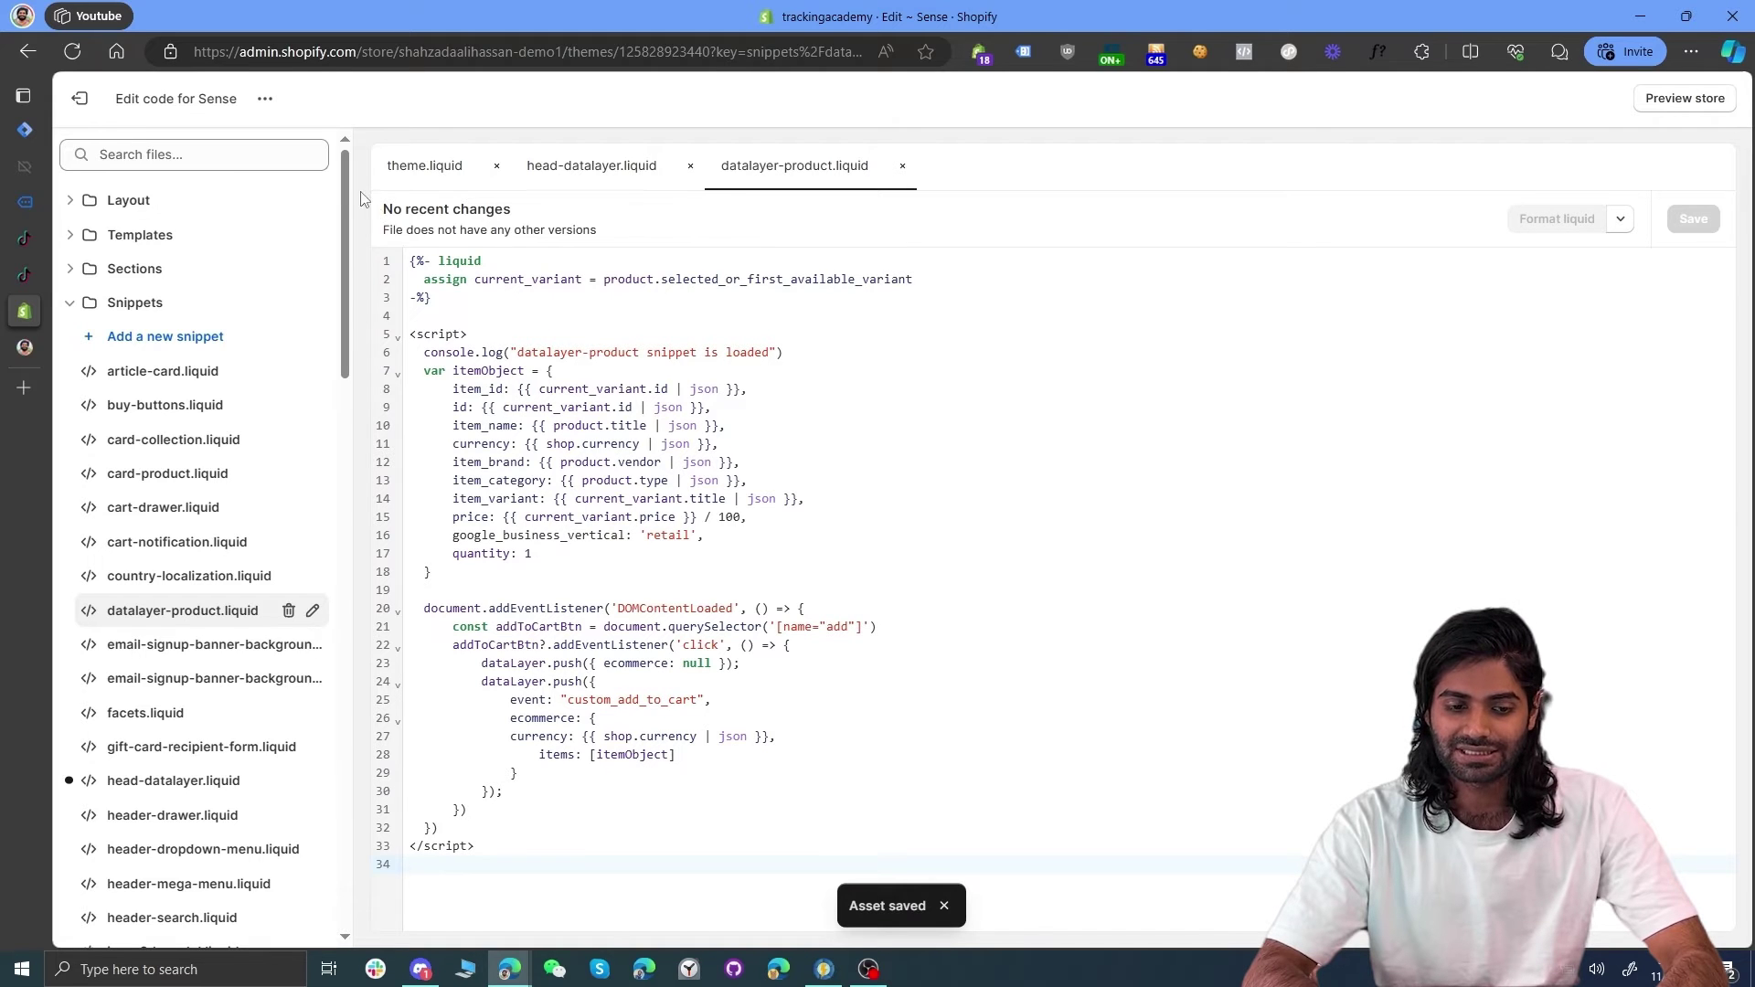
click(413, 165)
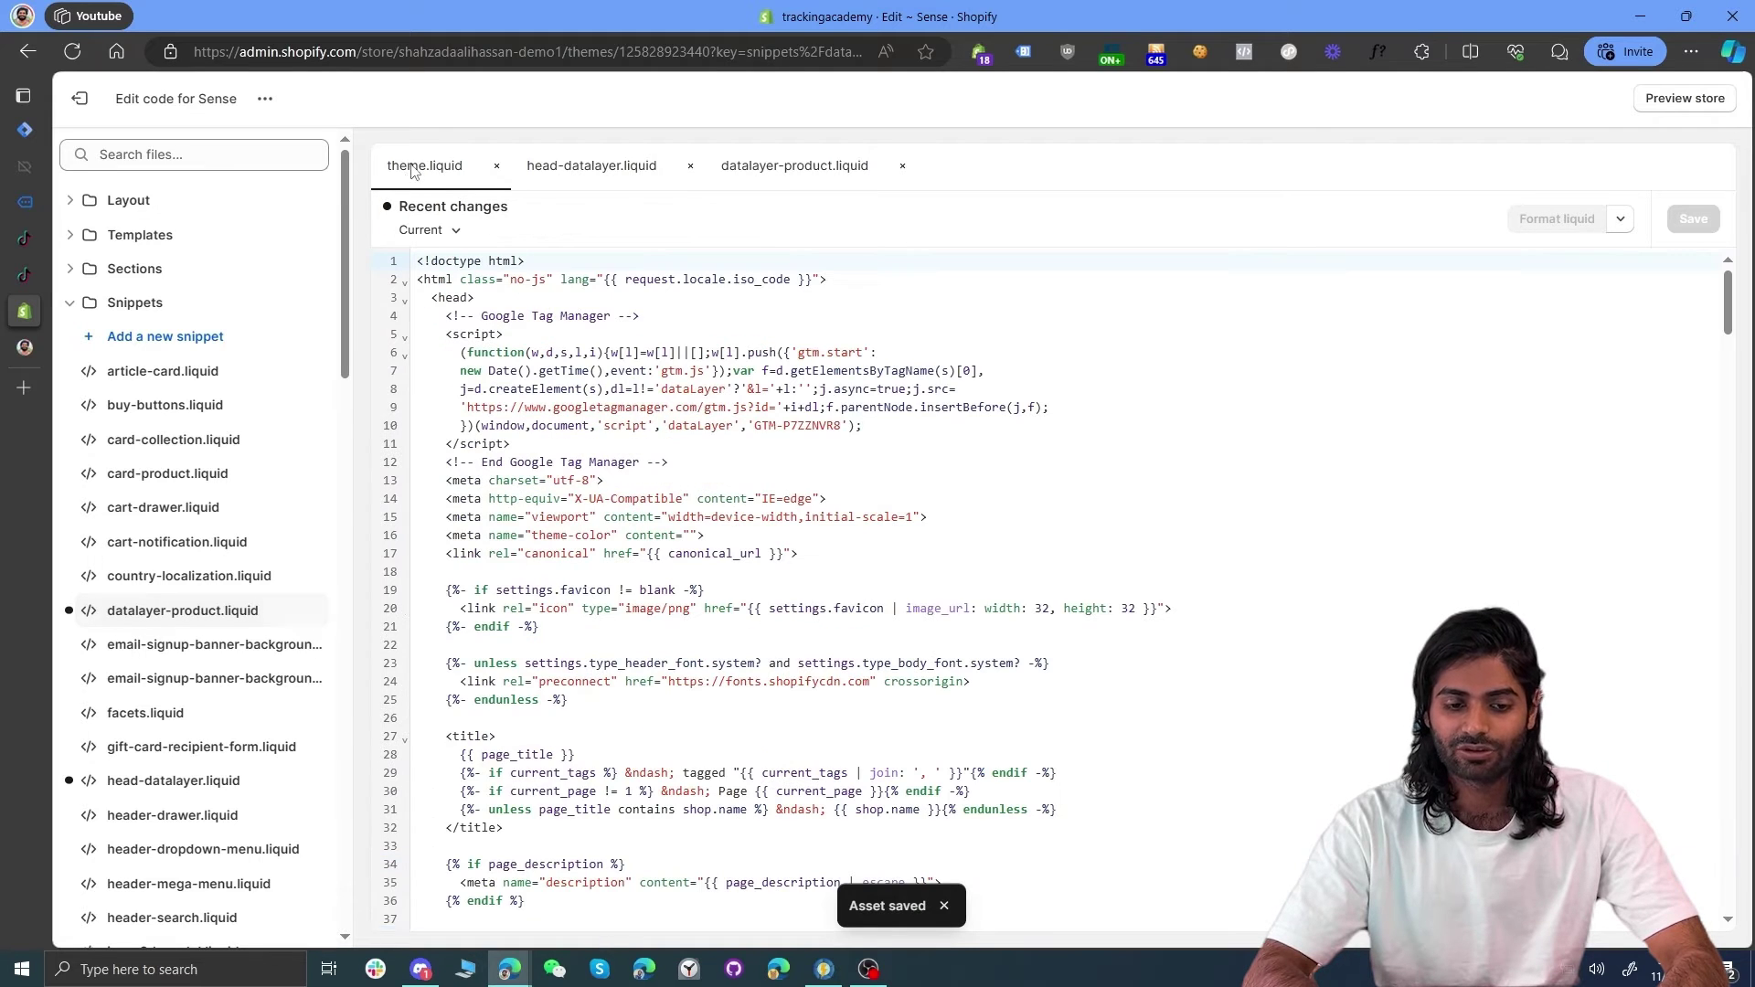
Step: Find '<body' and add {% include 'head-datalayer' %} on line 305 below the GTM noscript, then save
click(658, 448)
key(ctrl+f)
text(<body)
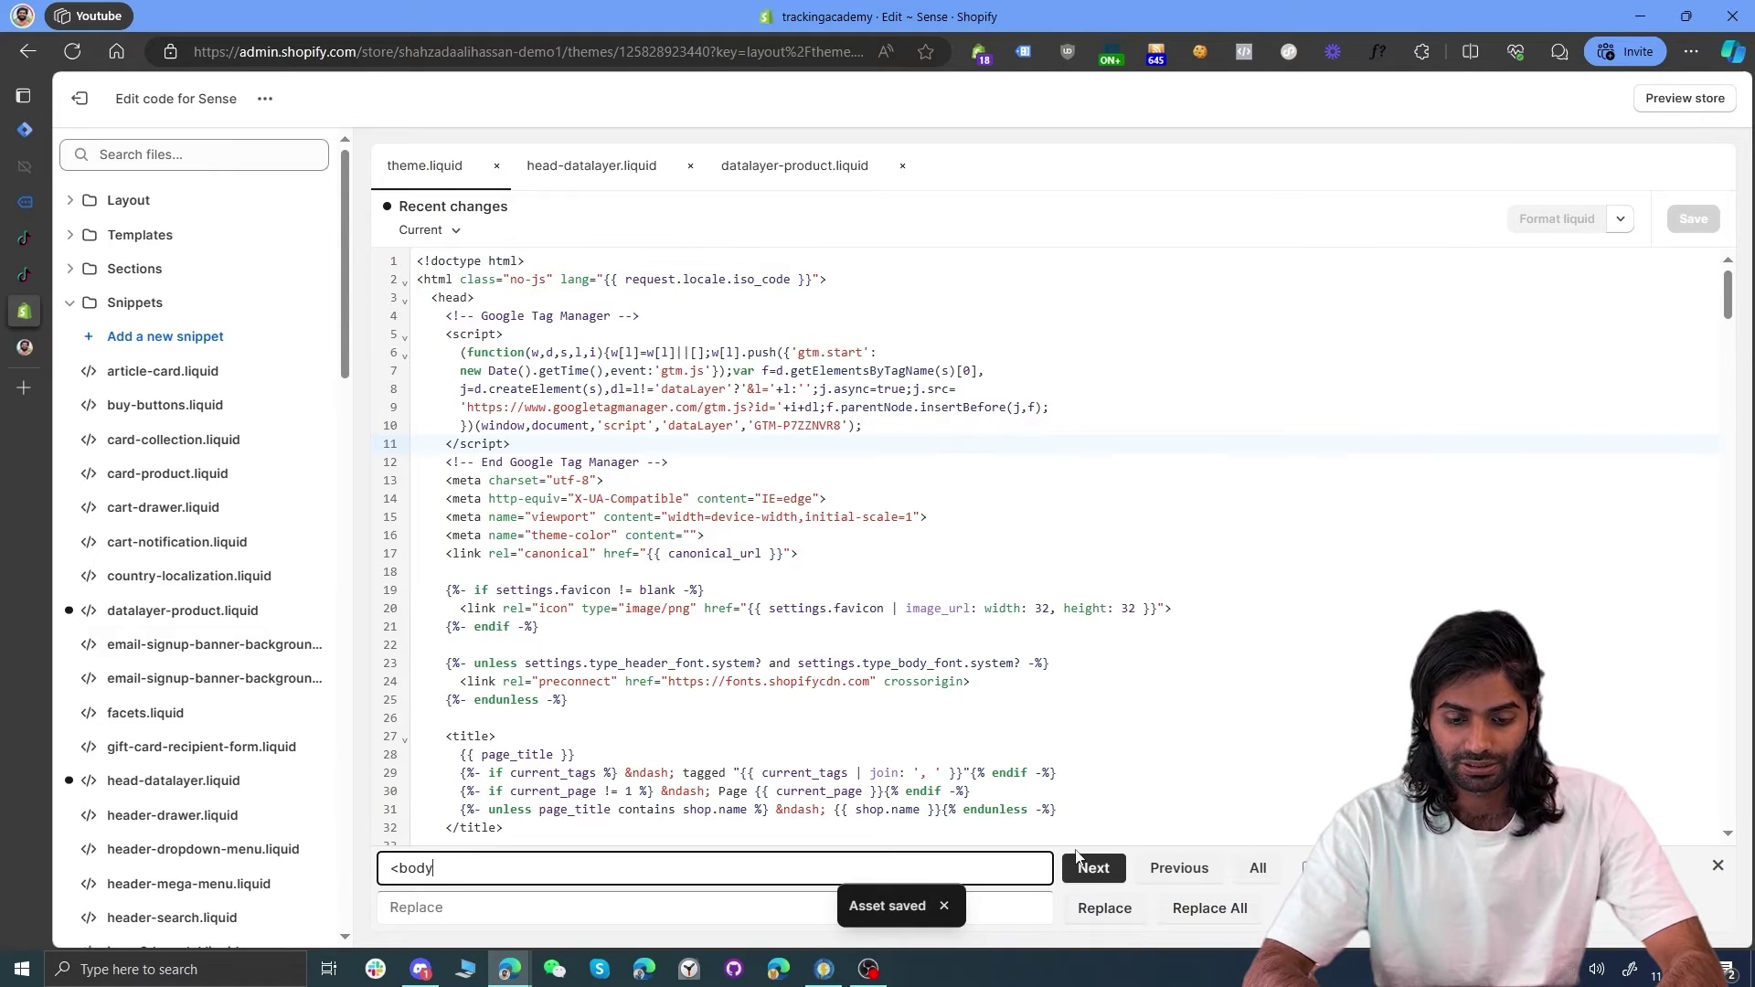
click(1080, 867)
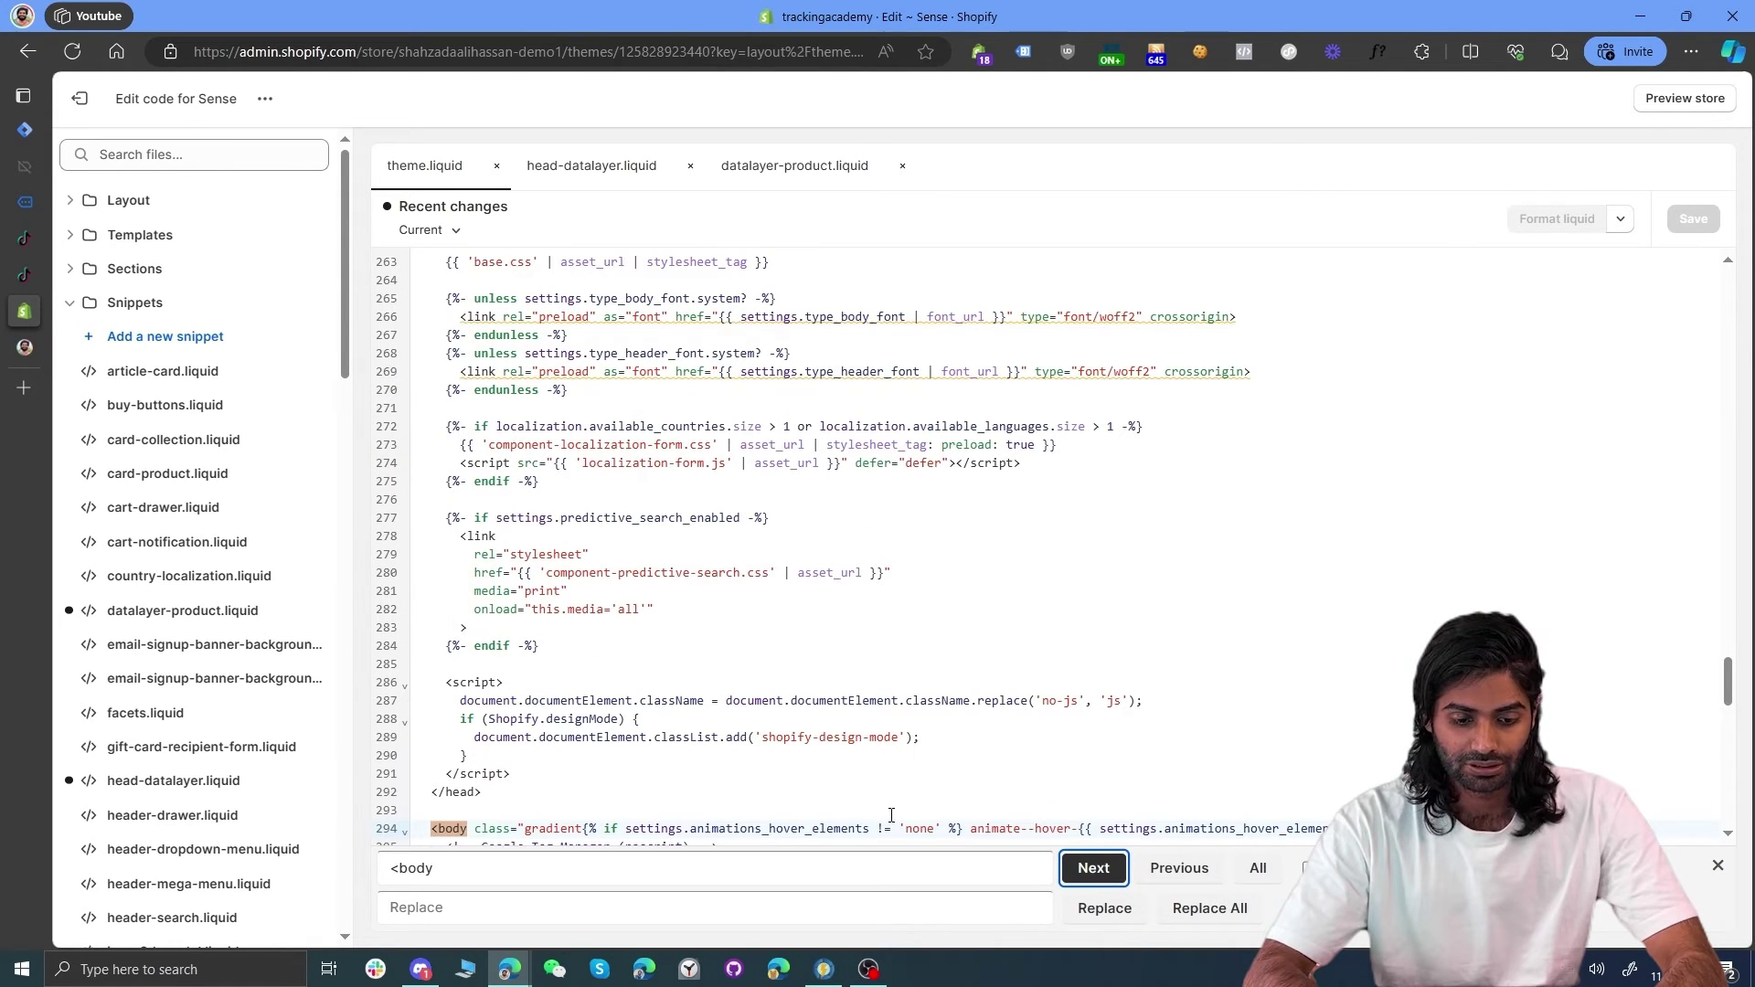
scroll(892, 815, down, 5)
click(617, 611)
key(Escape)
text({)
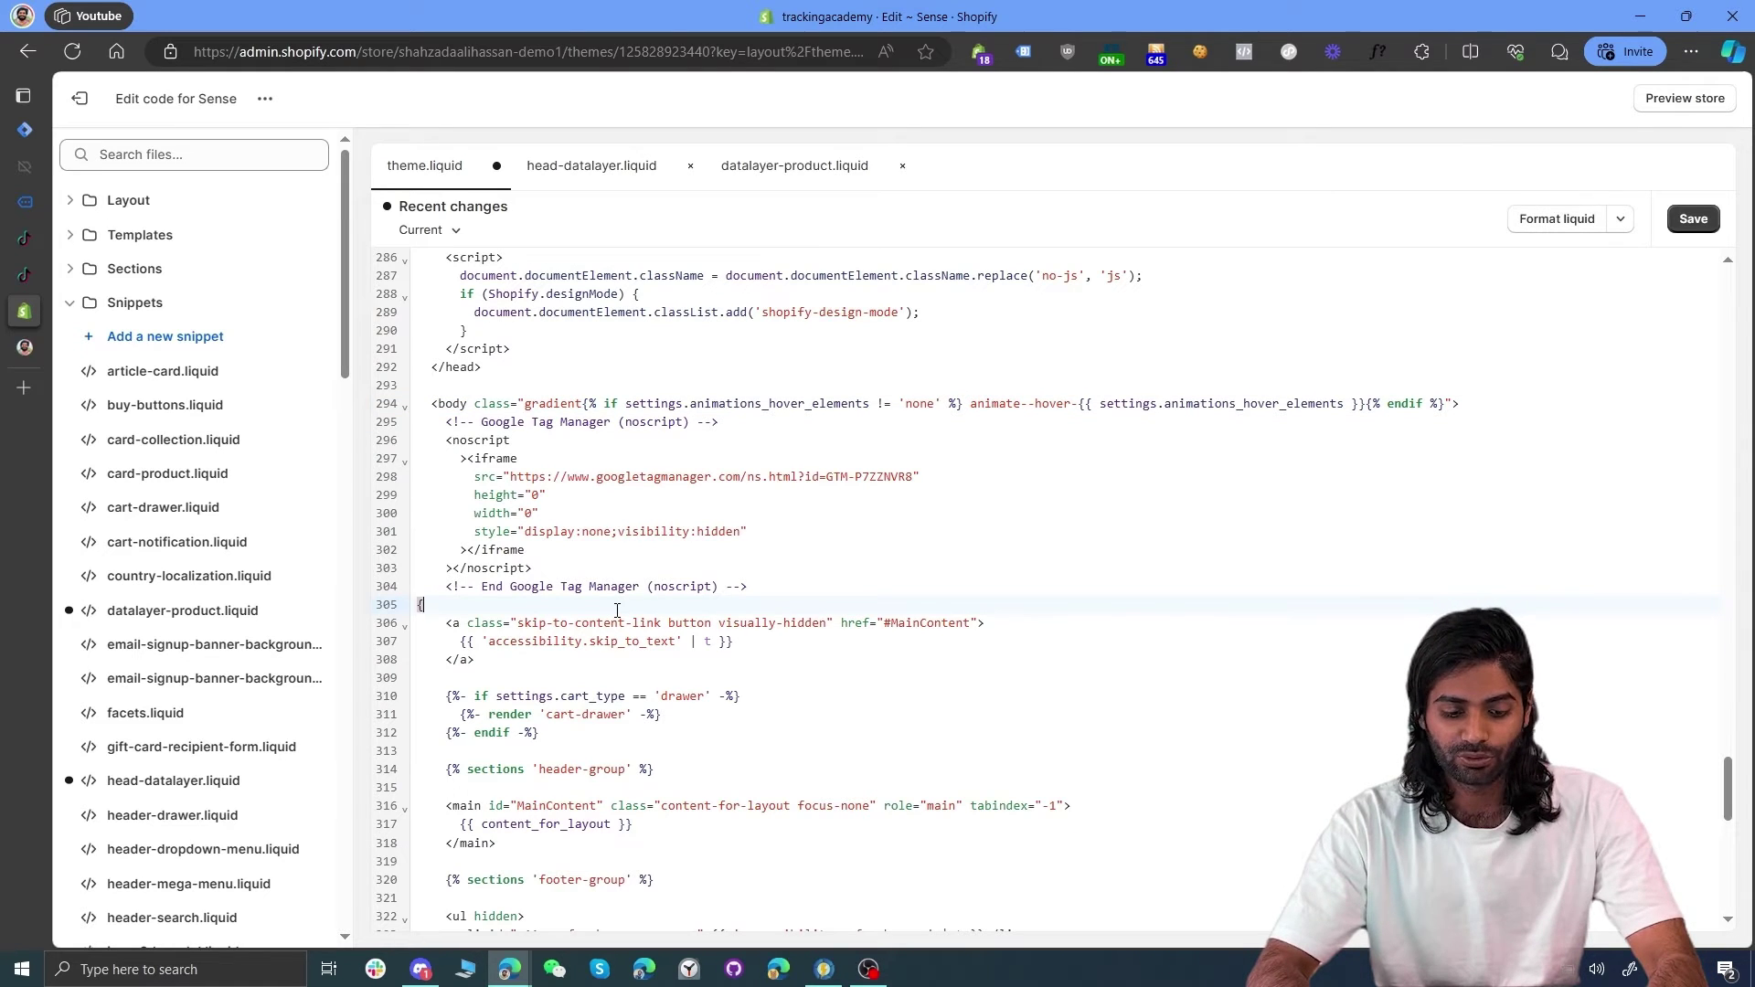
text(% include )
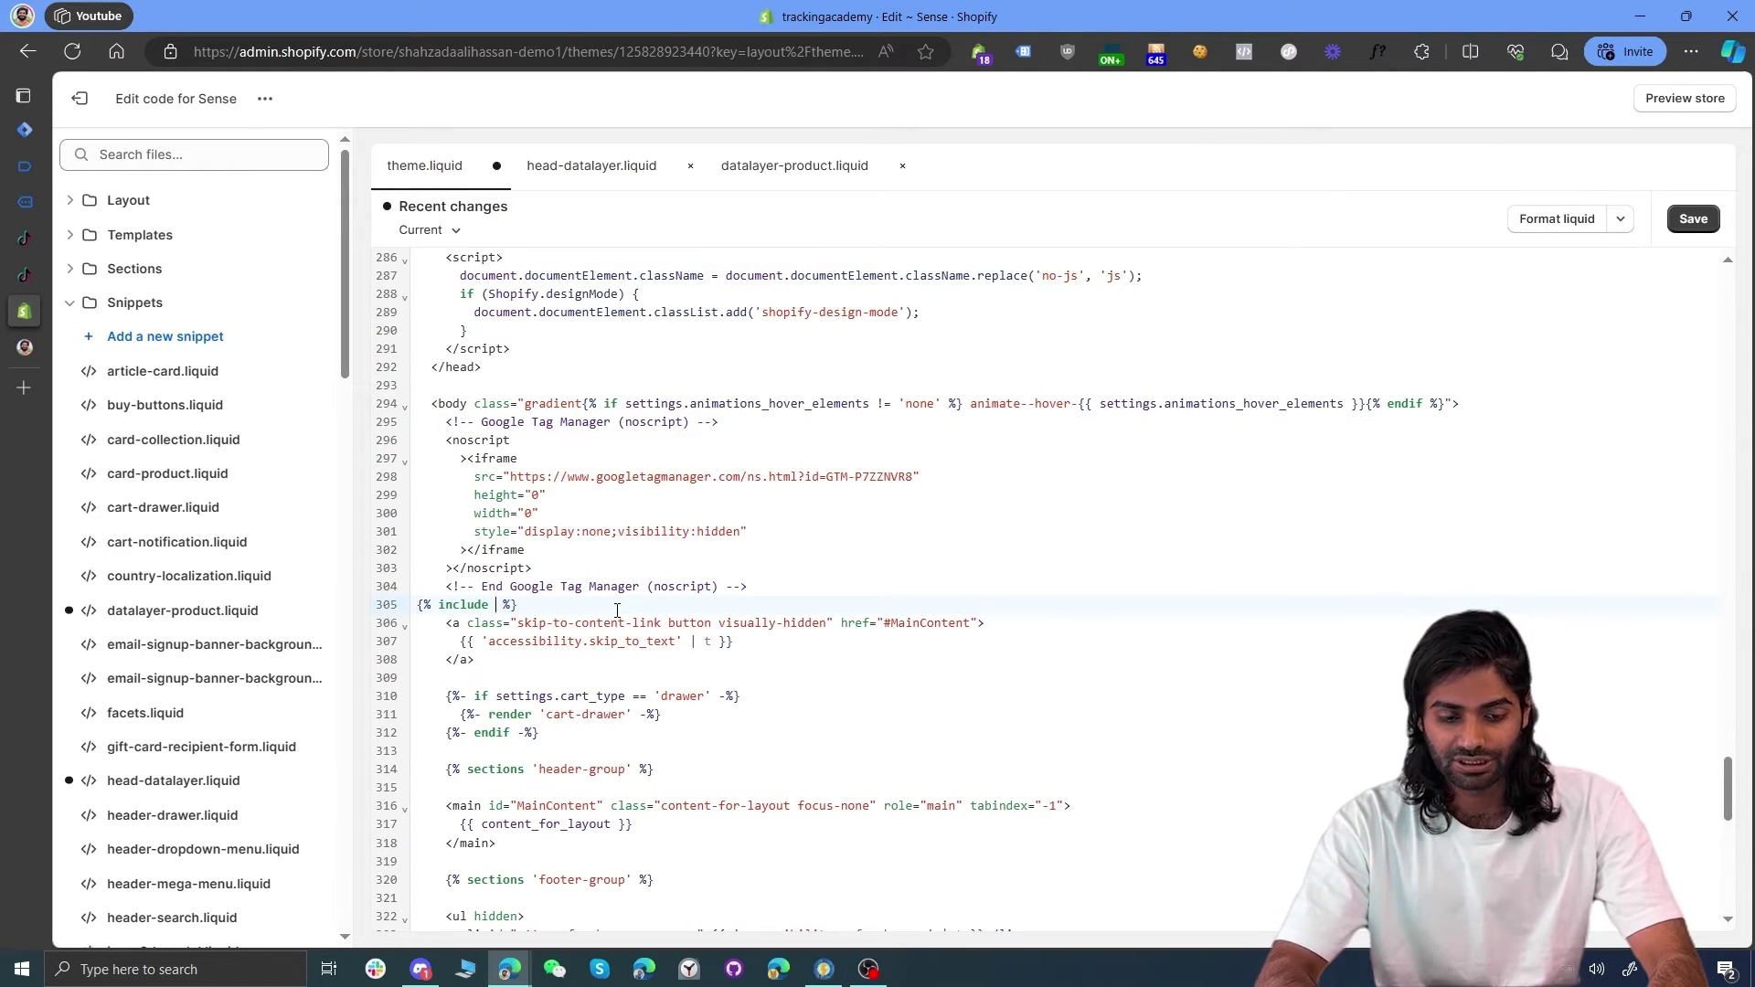
text("head-datalayer)
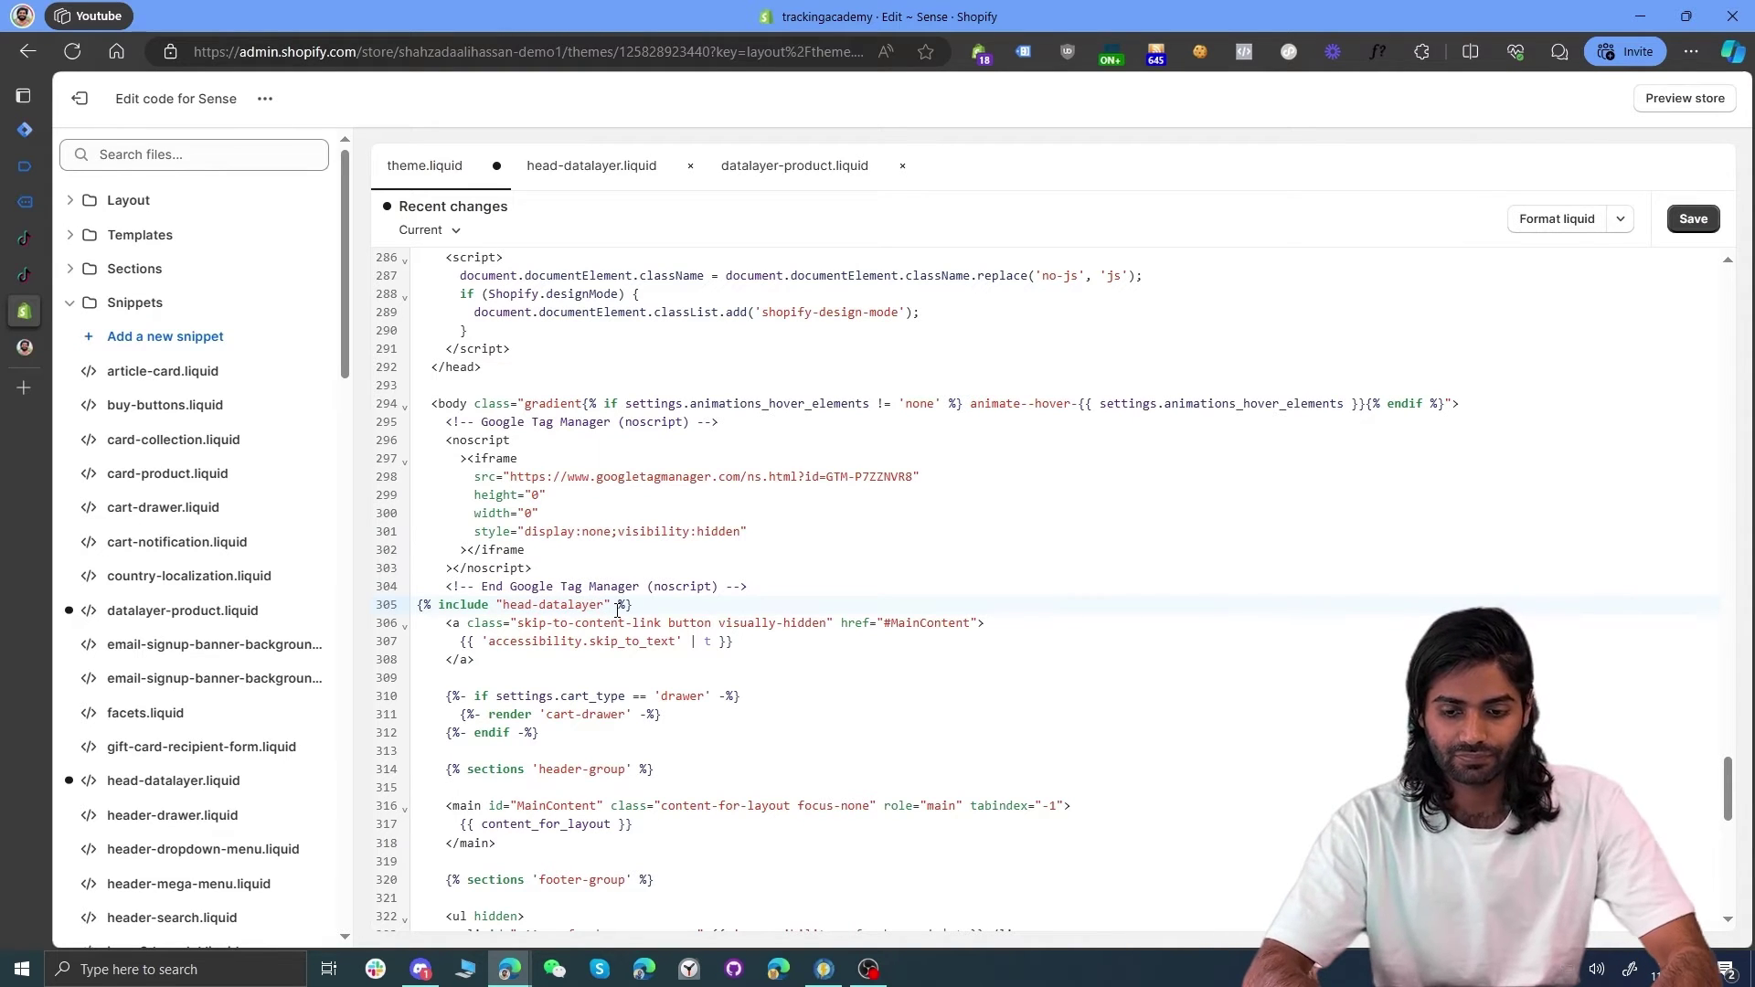
click(1694, 229)
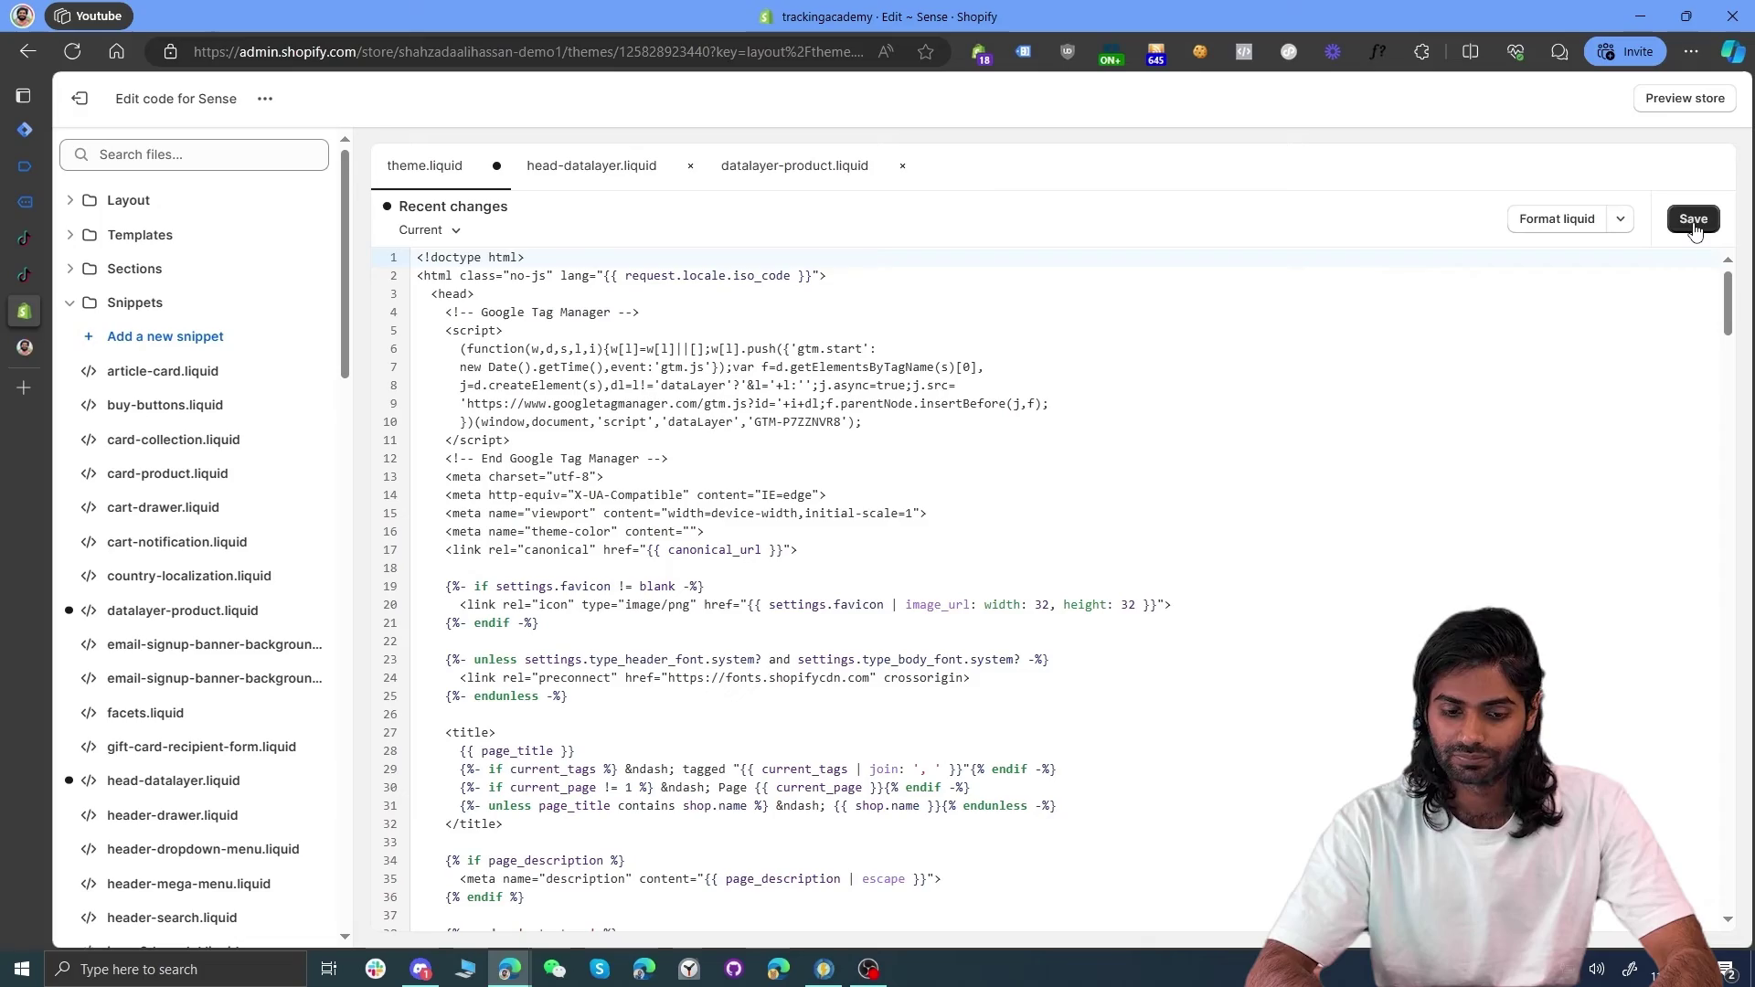
scroll(1276, 509, down, 20)
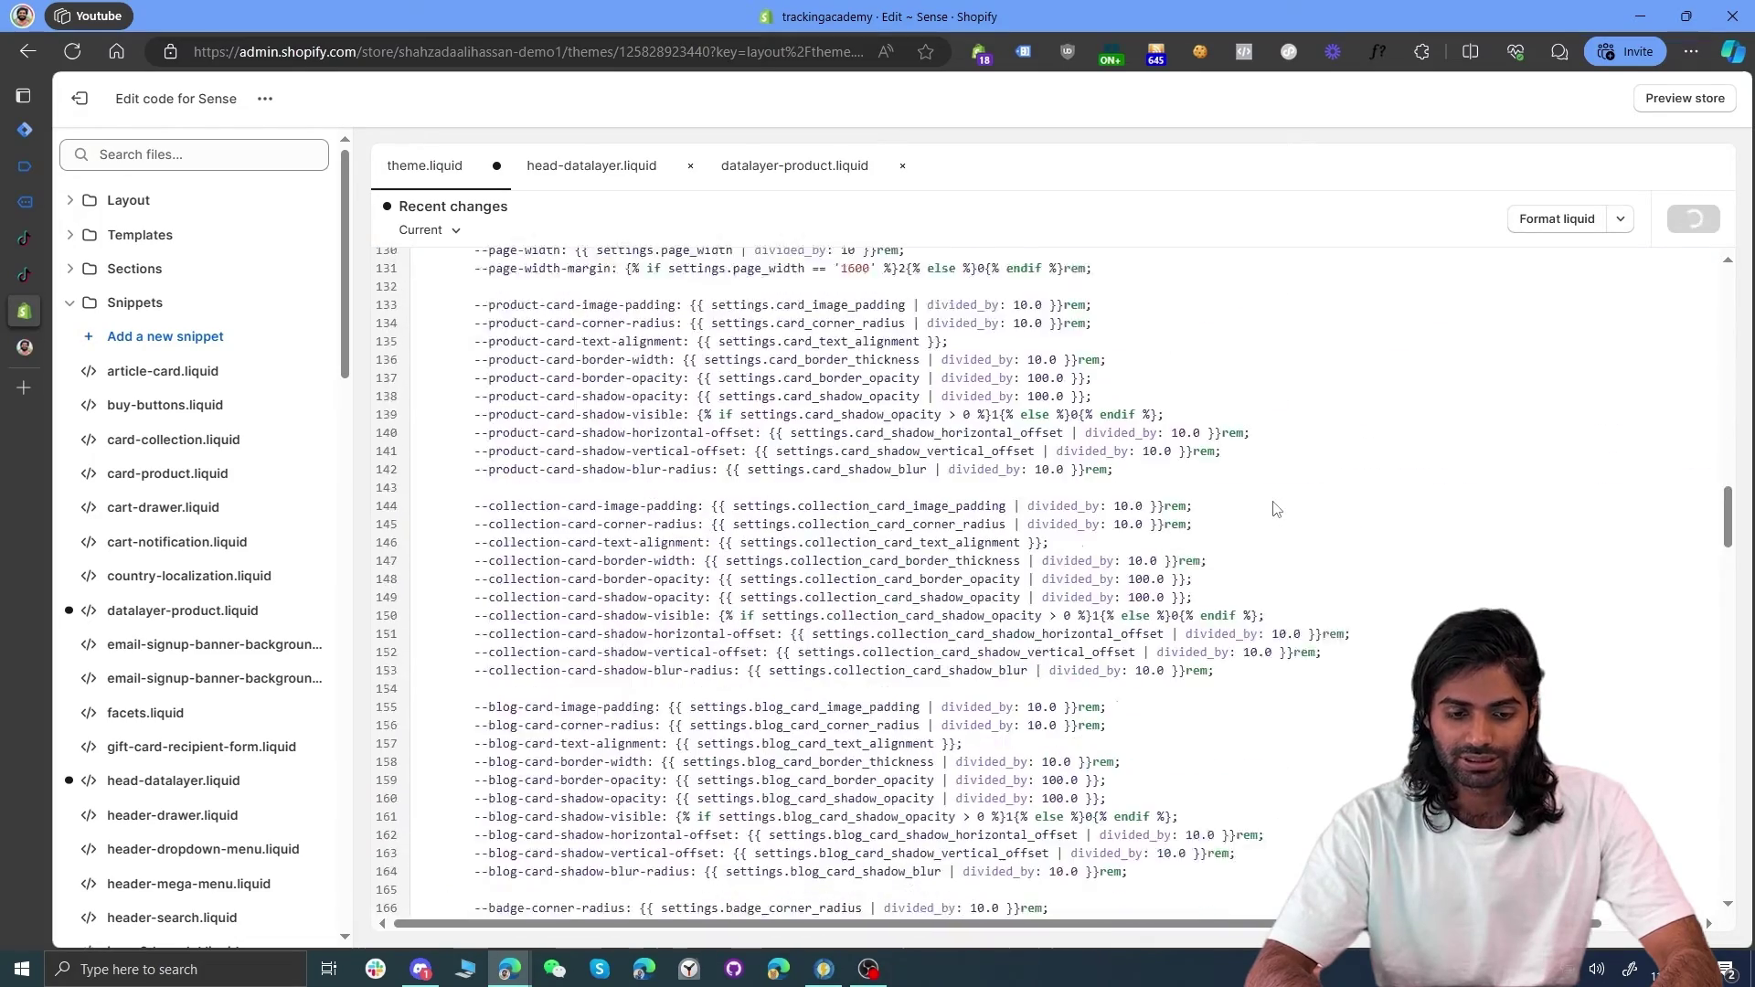
scroll(1276, 508, down, 12)
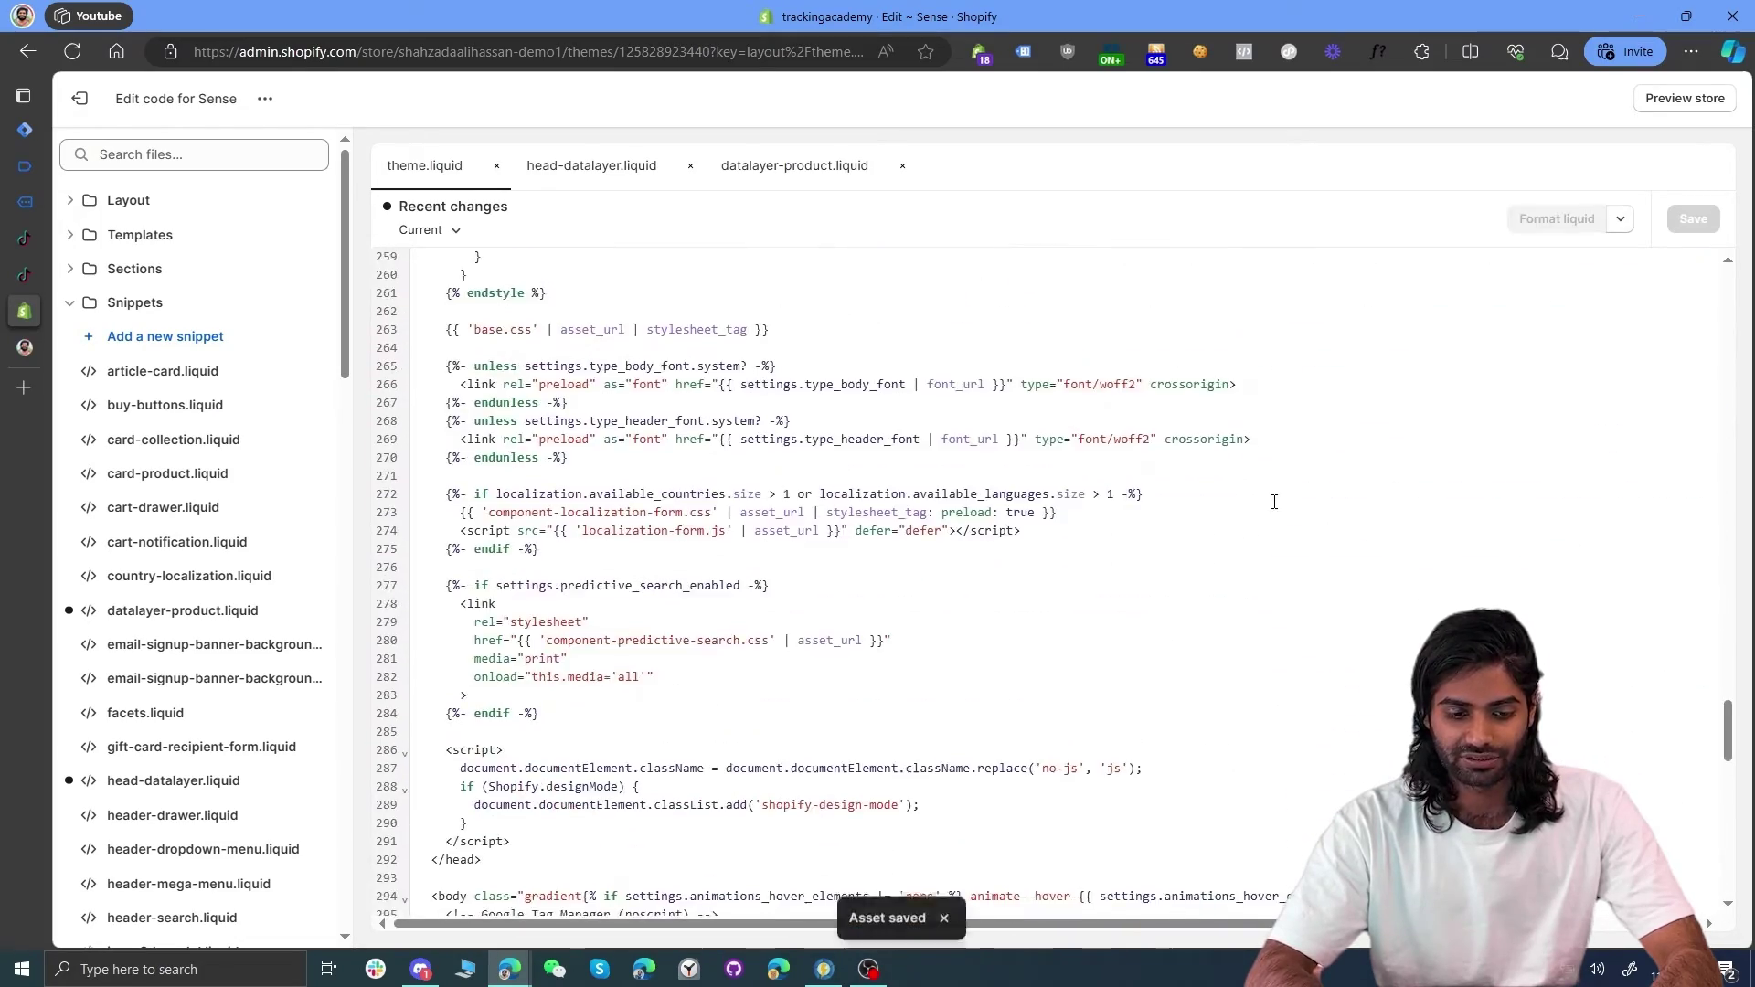
scroll(1275, 502, down, 3)
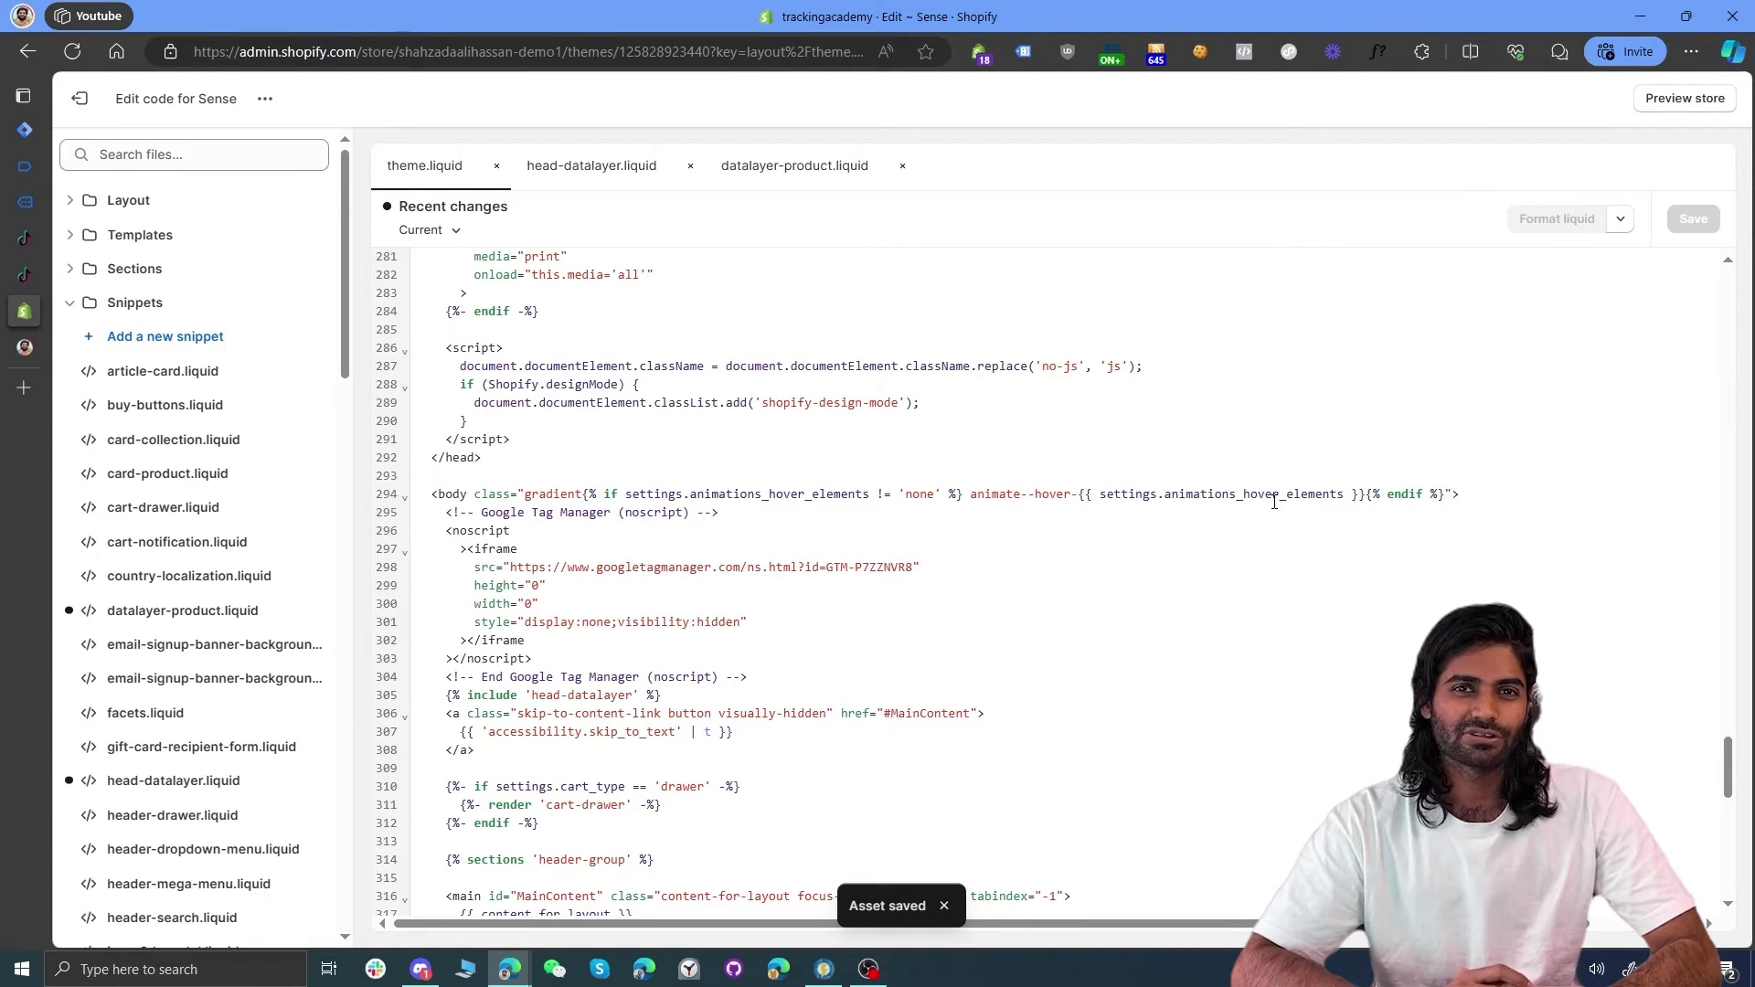
drag(693, 692, 366, 697)
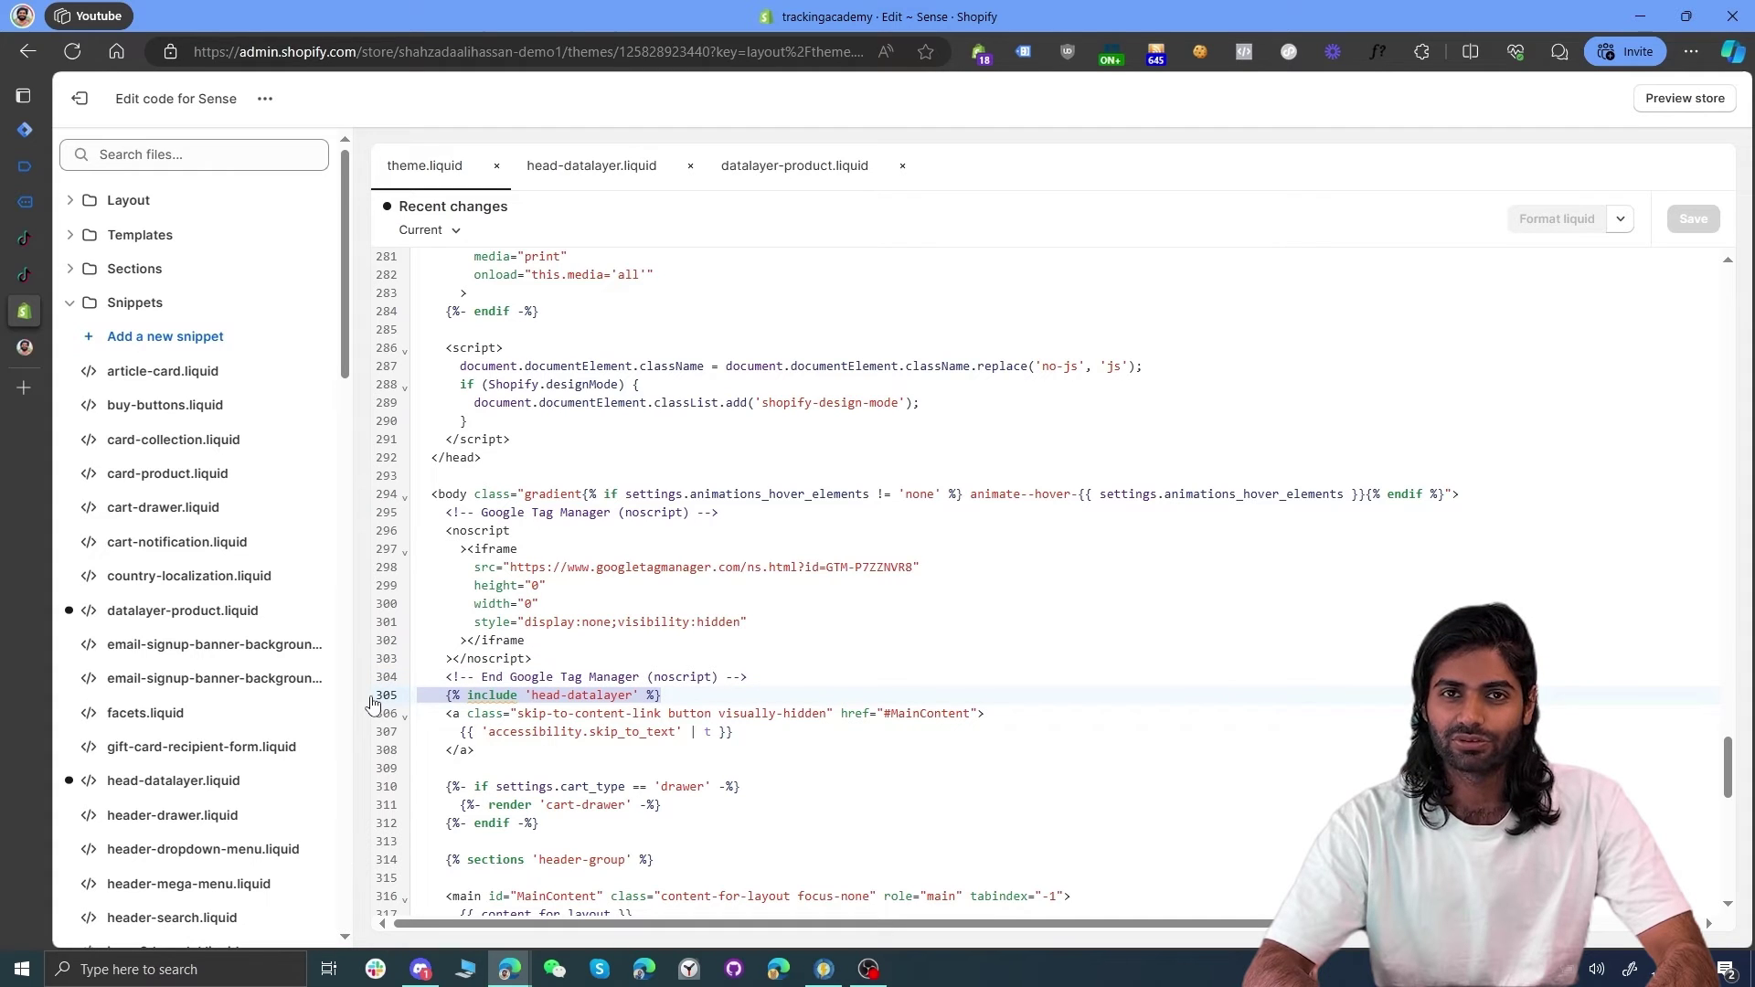
Step: Review head-datalayer.liquid's product render lines and datalayer-product.liquid's custom_add_to_cart listener code
click(577, 167)
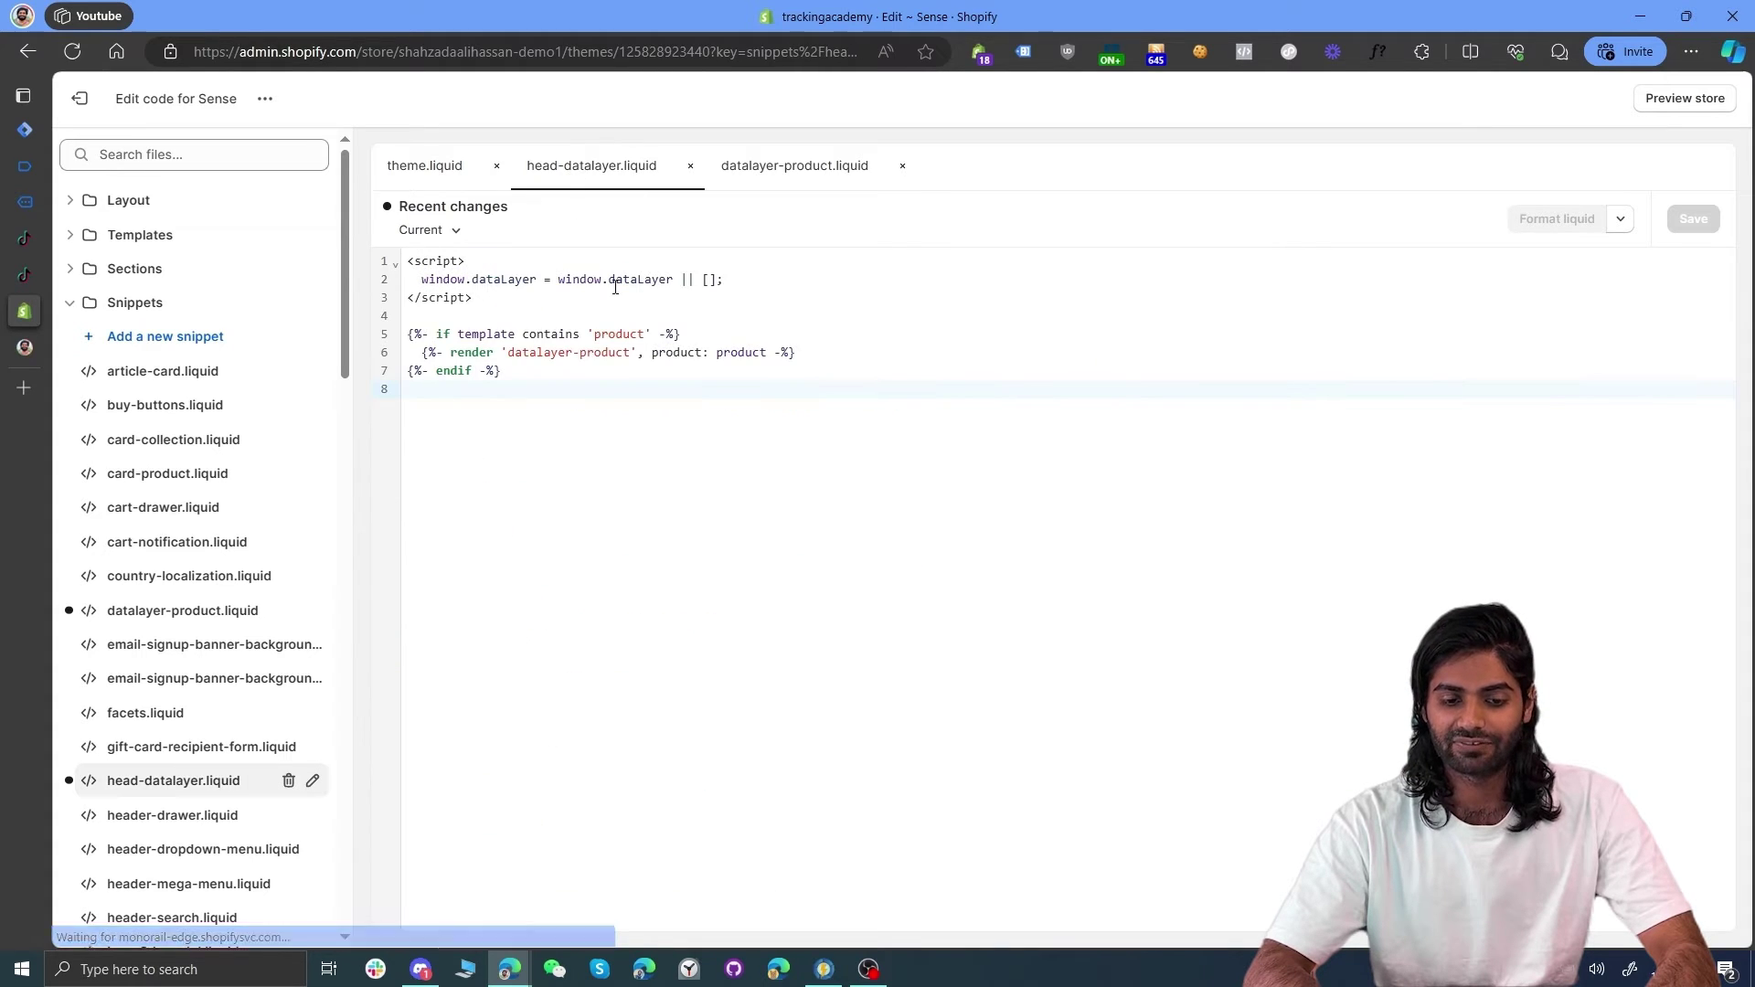
drag(520, 383, 387, 343)
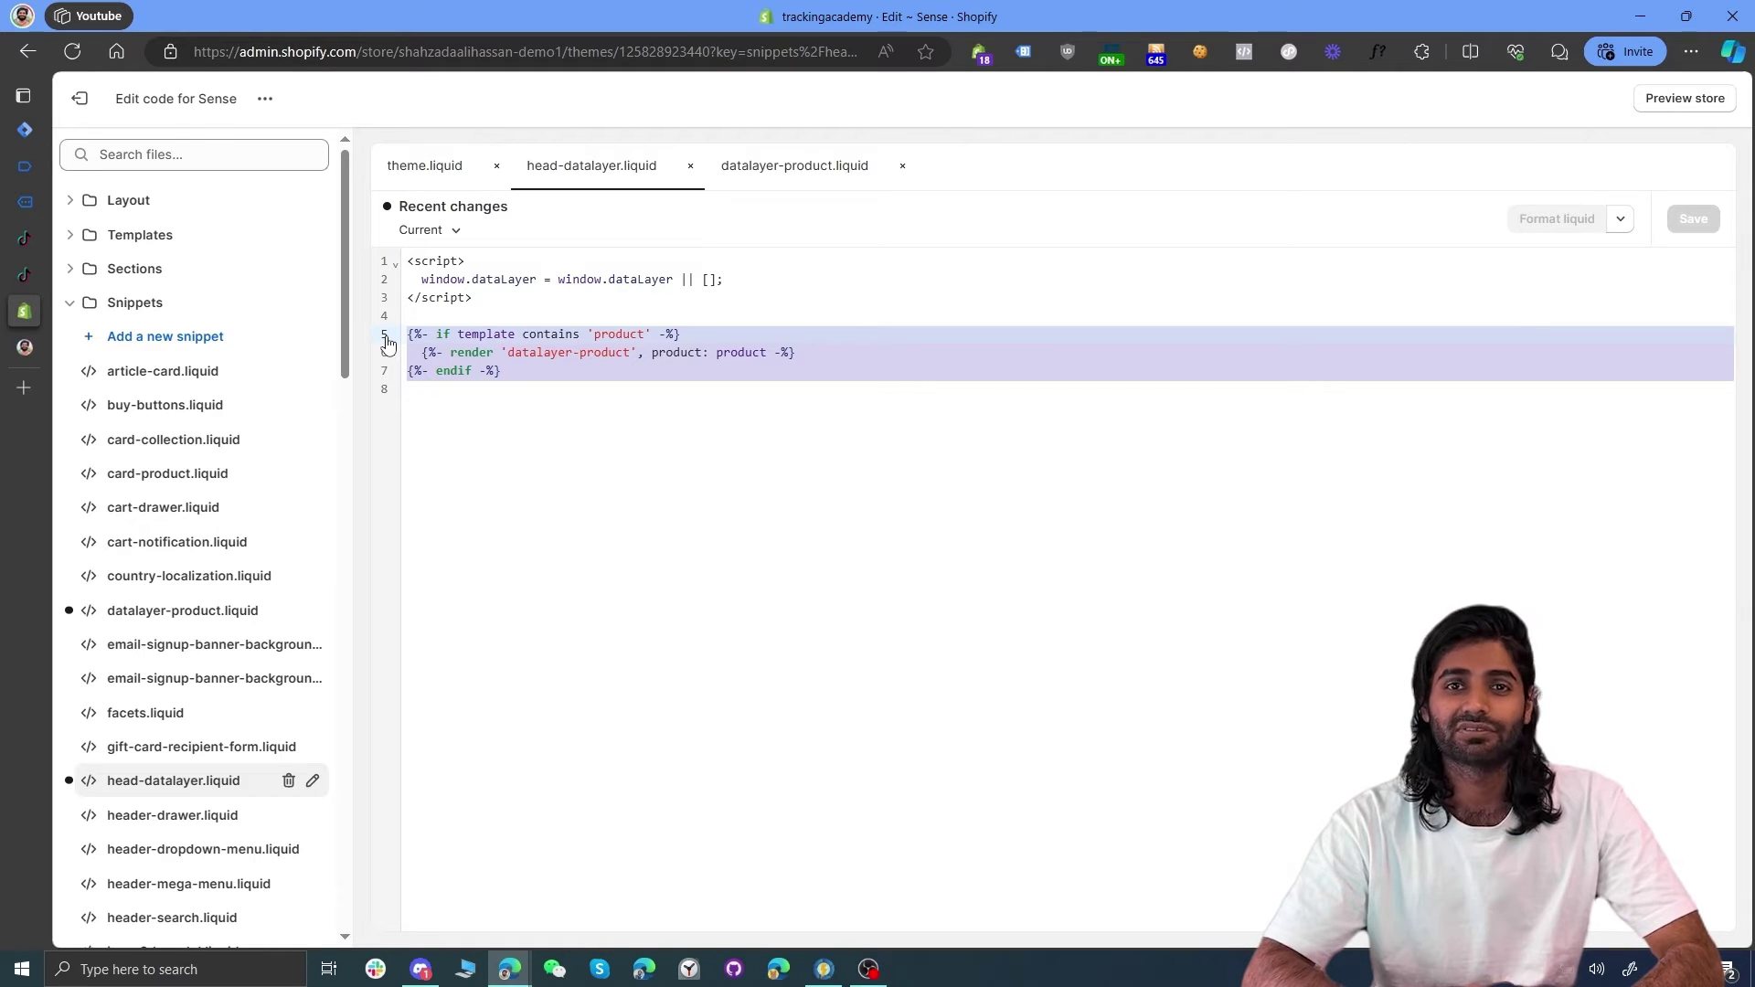
click(819, 175)
drag(414, 610, 517, 823)
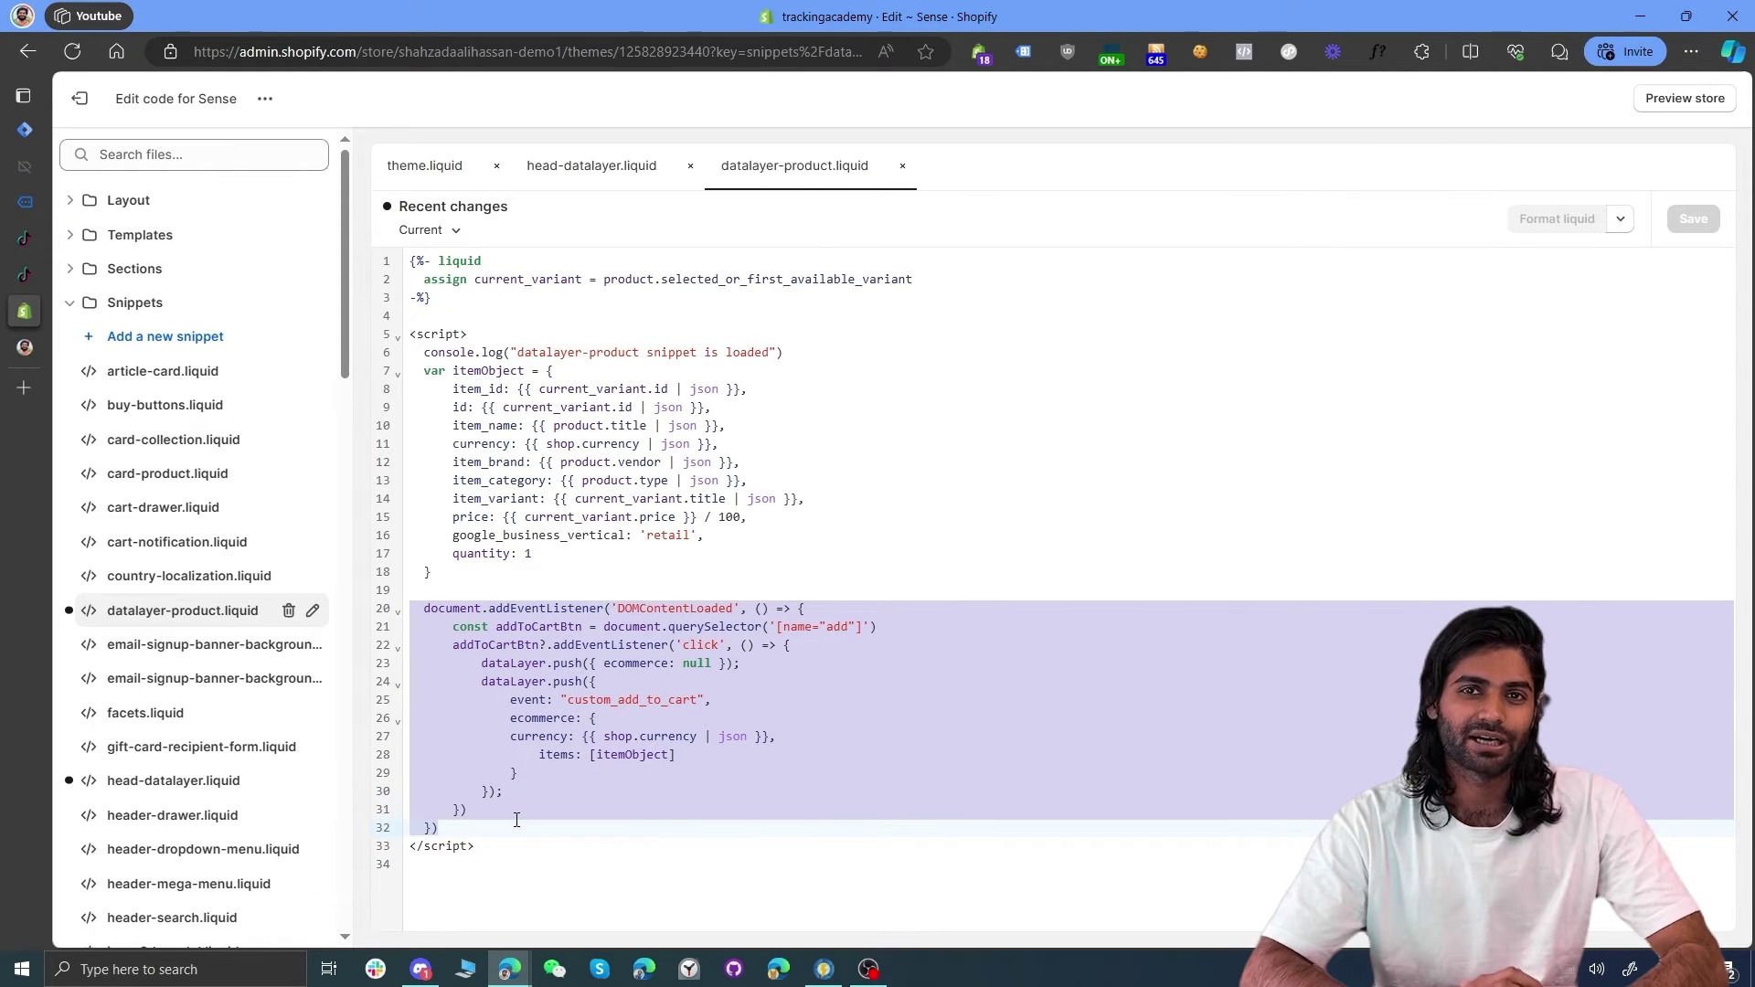
click(518, 774)
double_click(633, 701)
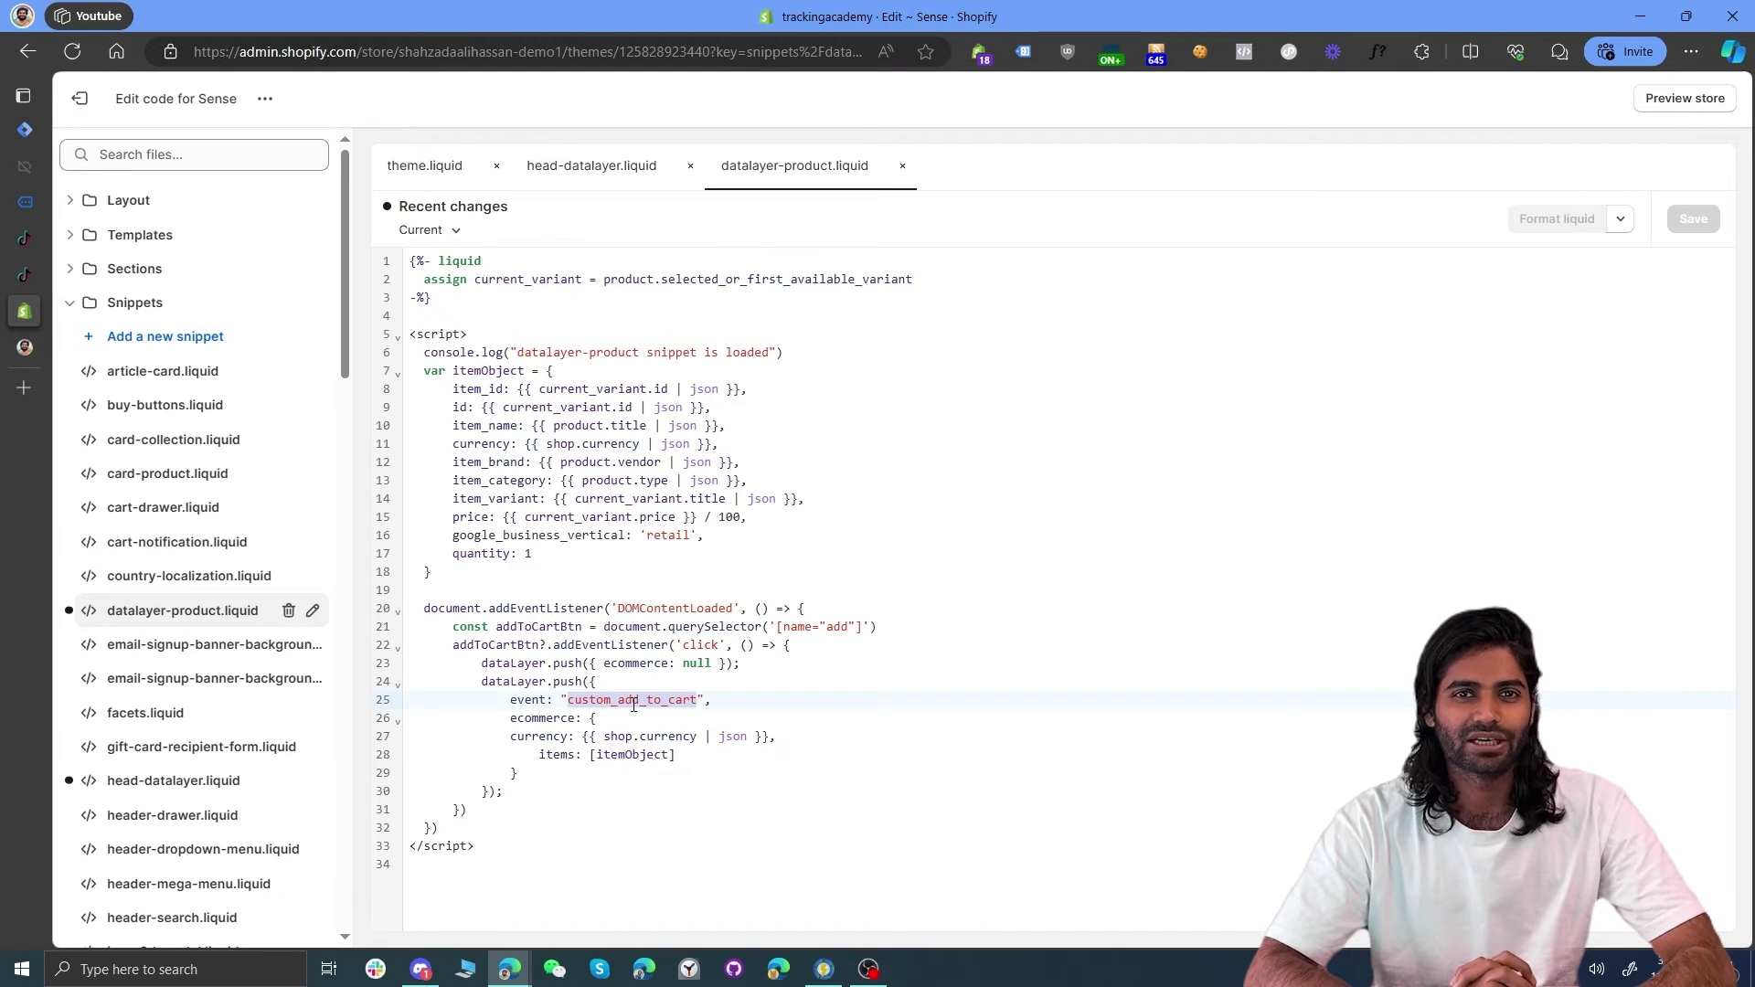
click(624, 702)
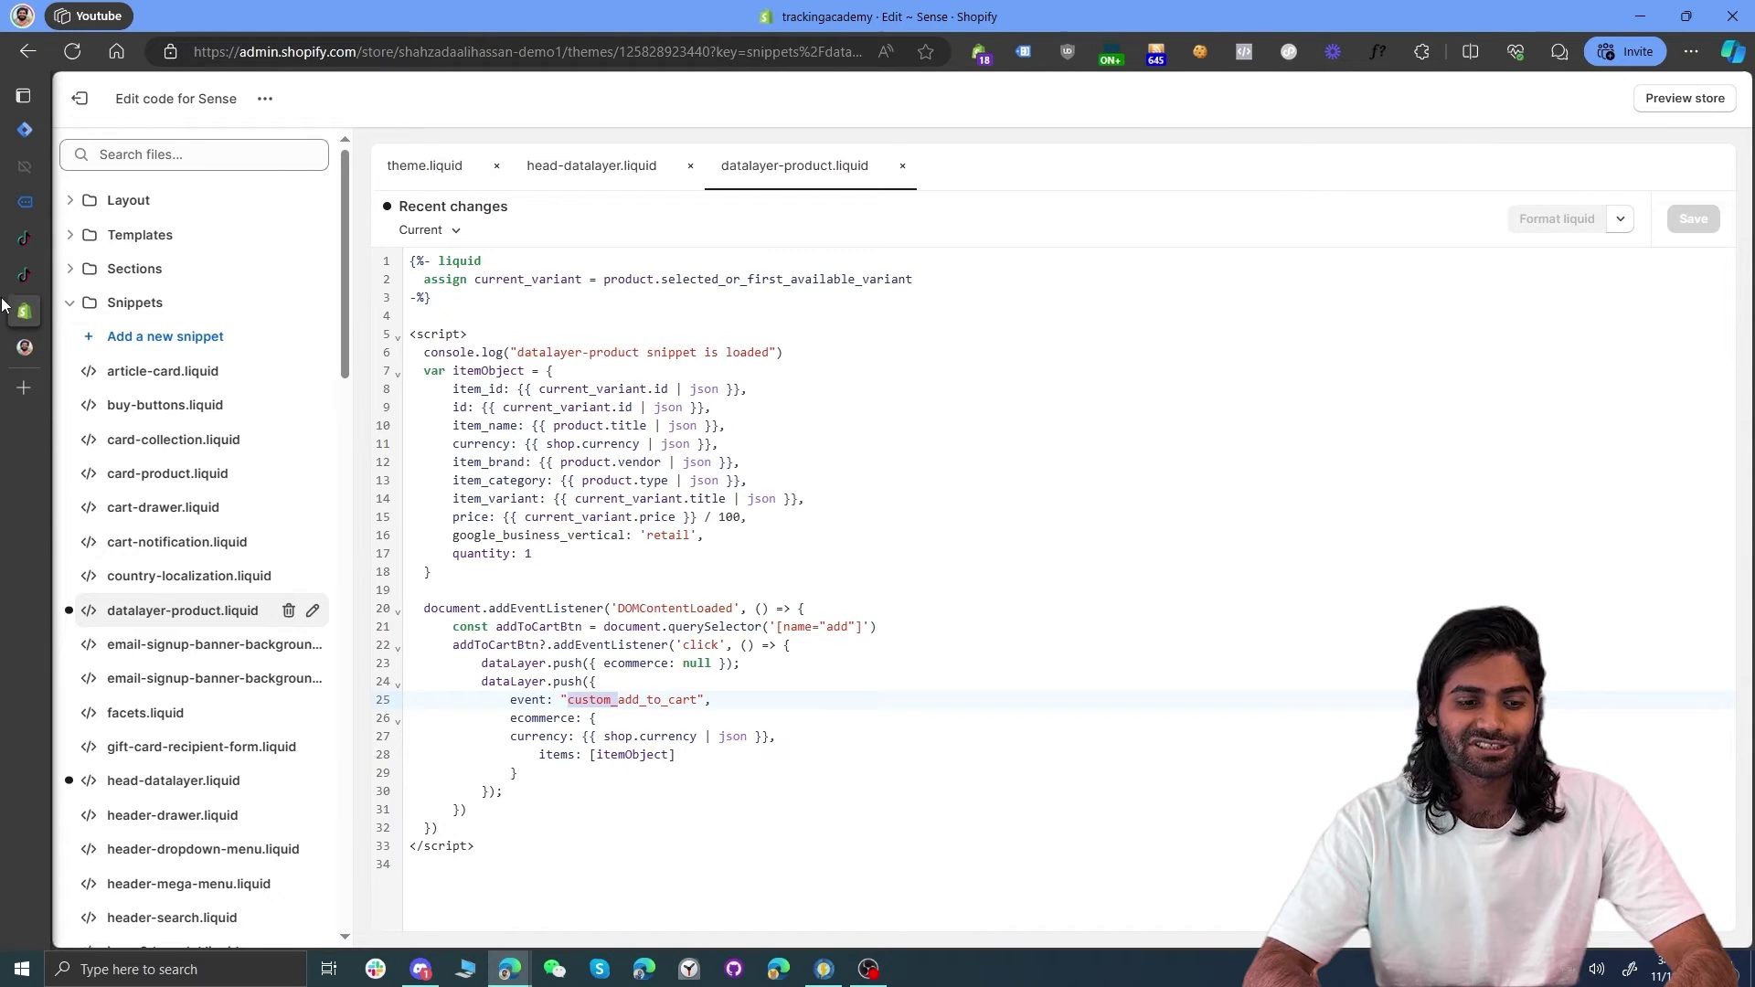
click(19, 205)
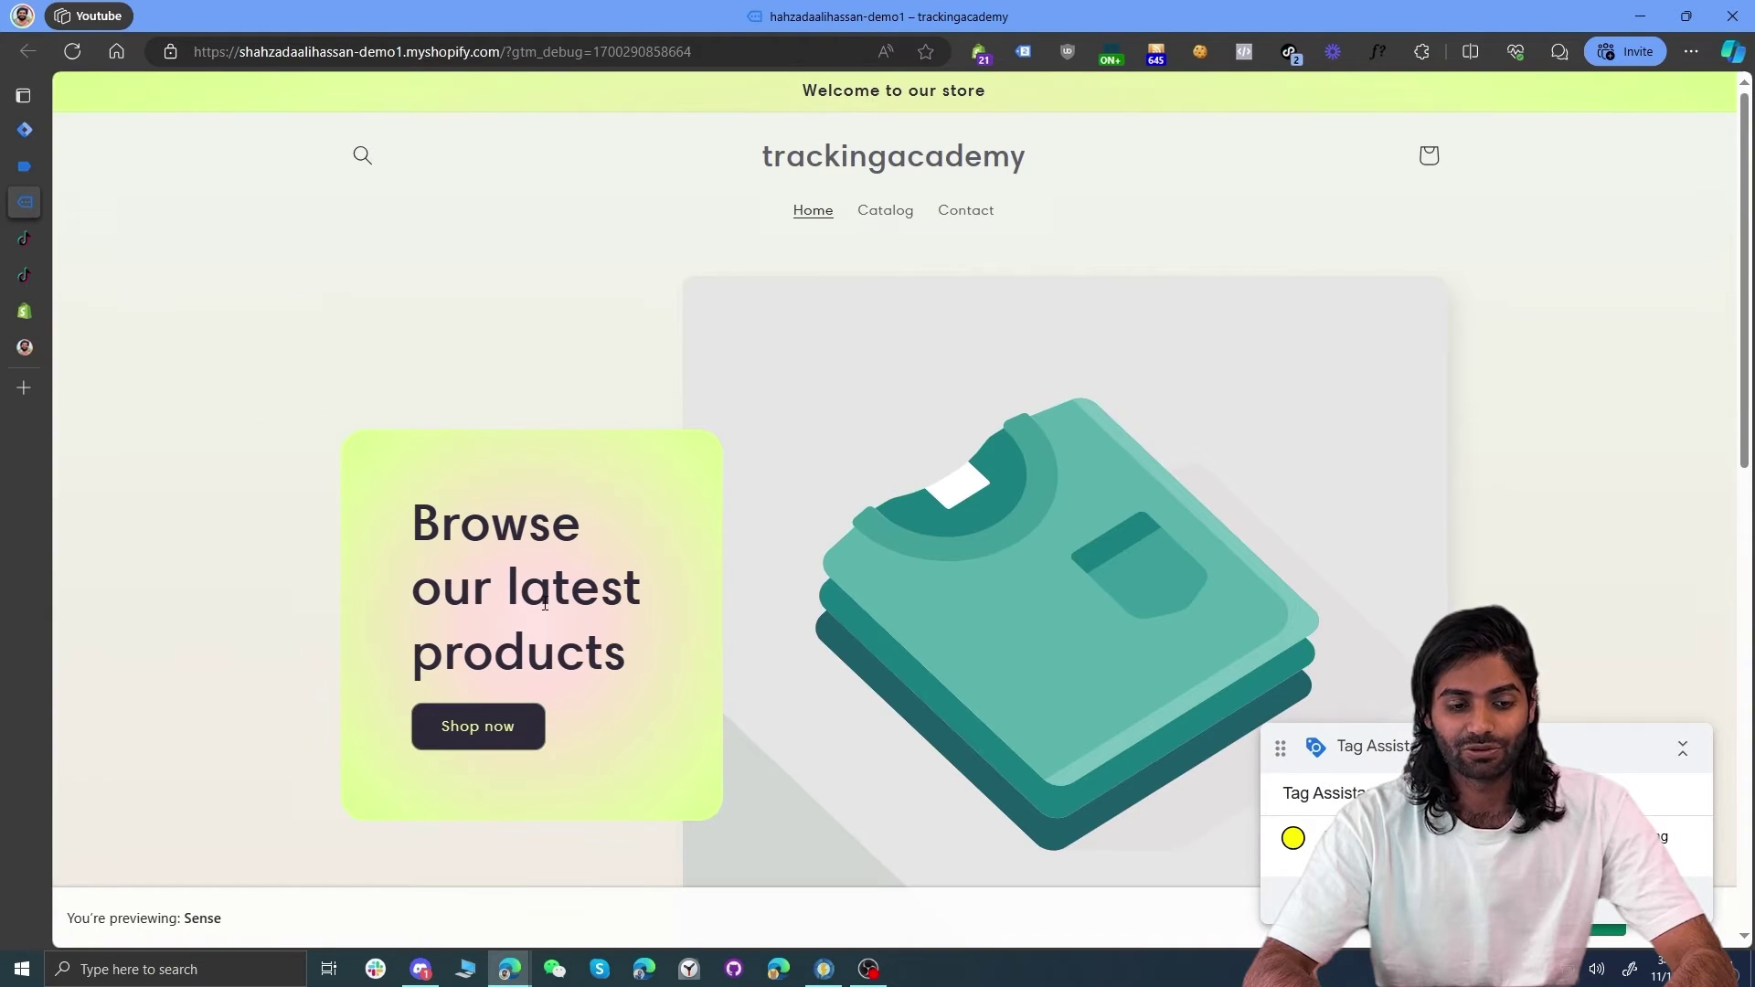
Step: Open Product 002 Title via Shop now, add it to the cart, and return to Tag Assistant
click(518, 742)
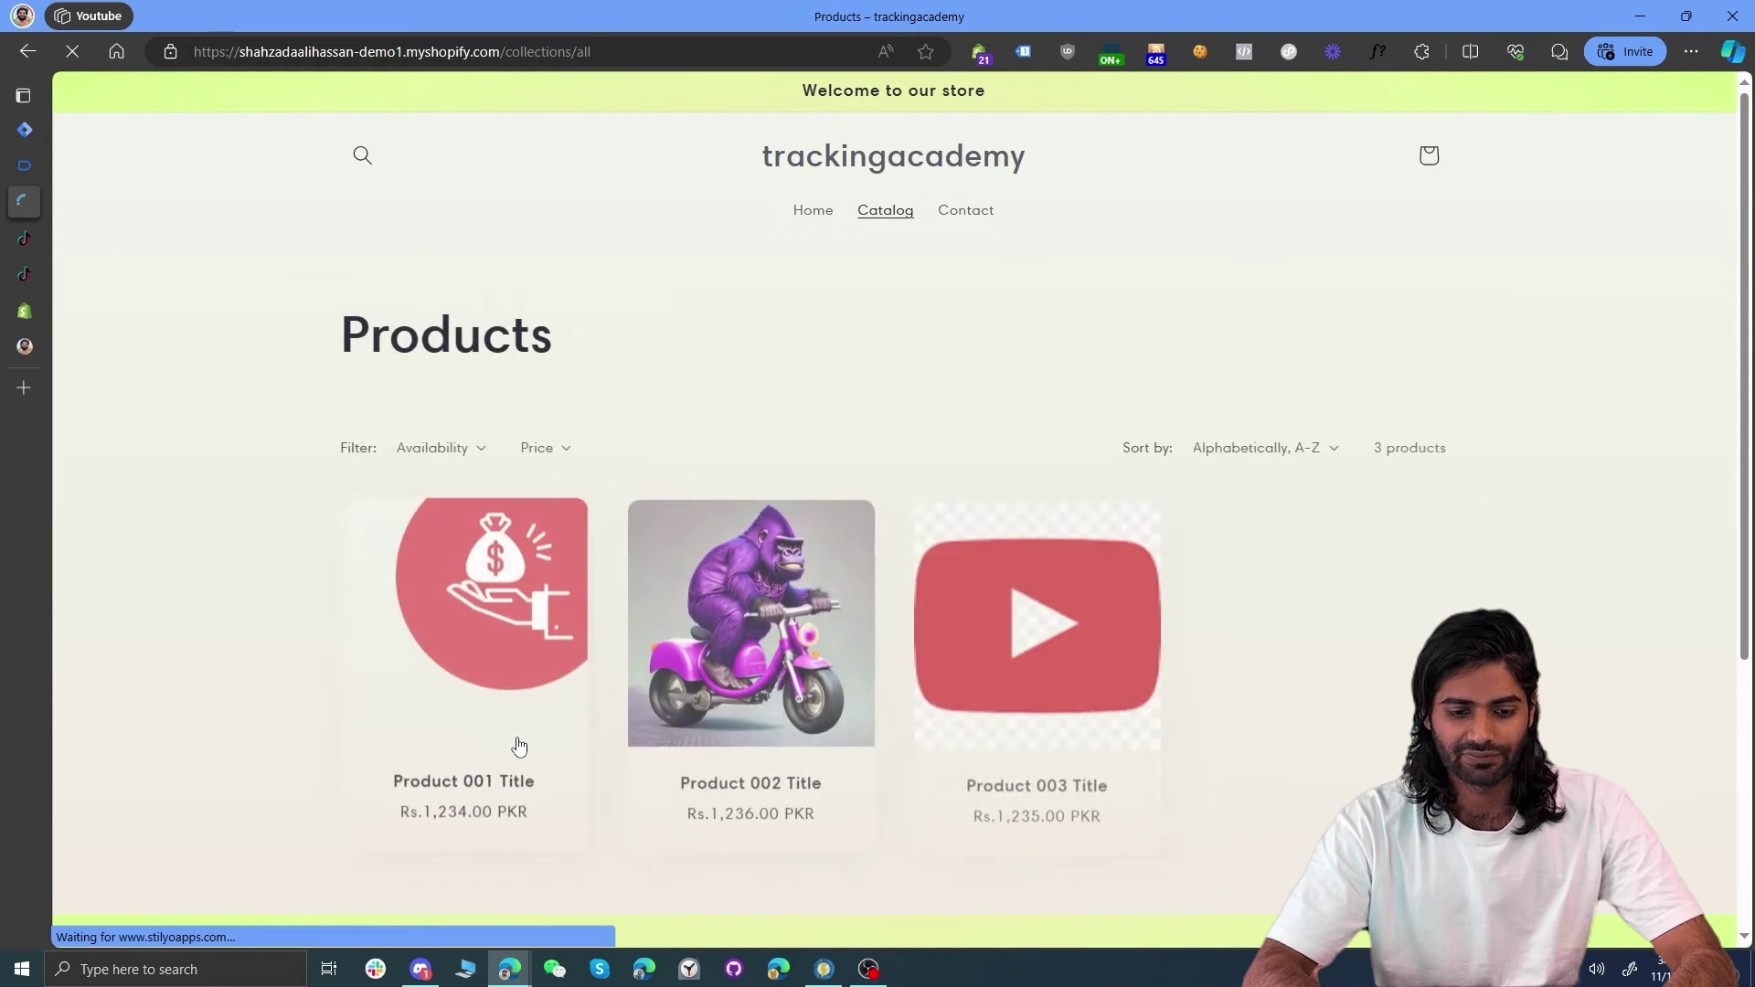
scroll(672, 370, down, 3)
click(672, 370)
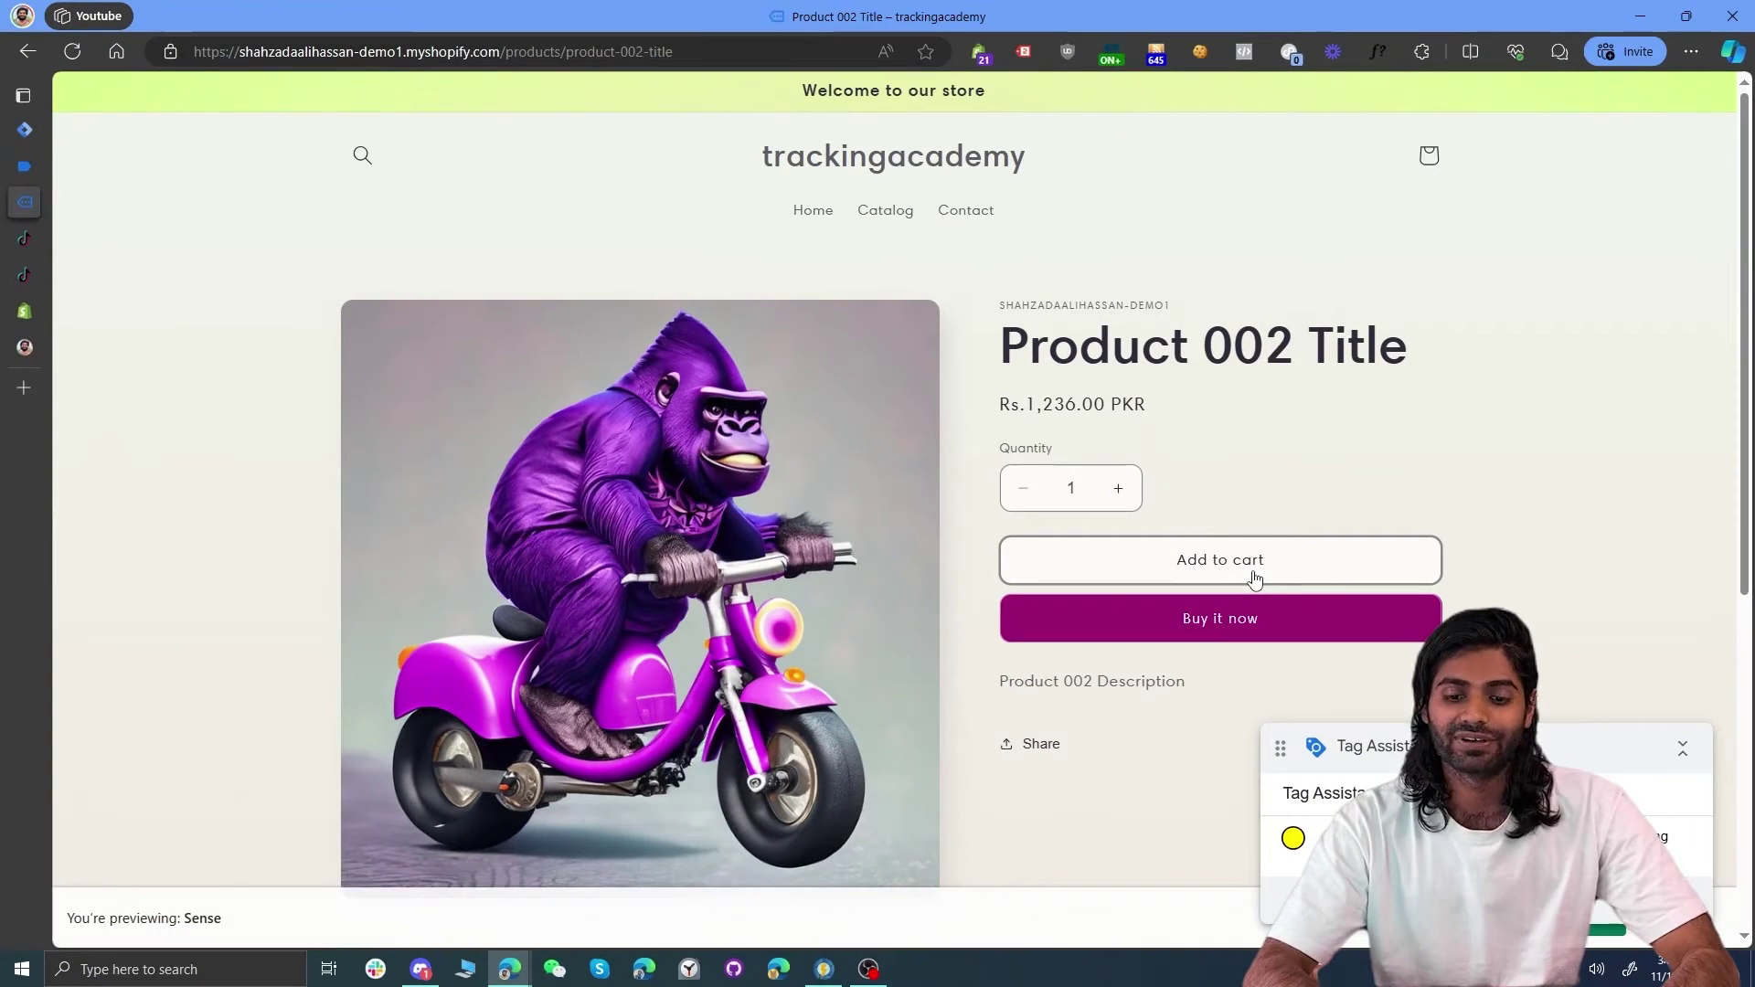
click(1254, 578)
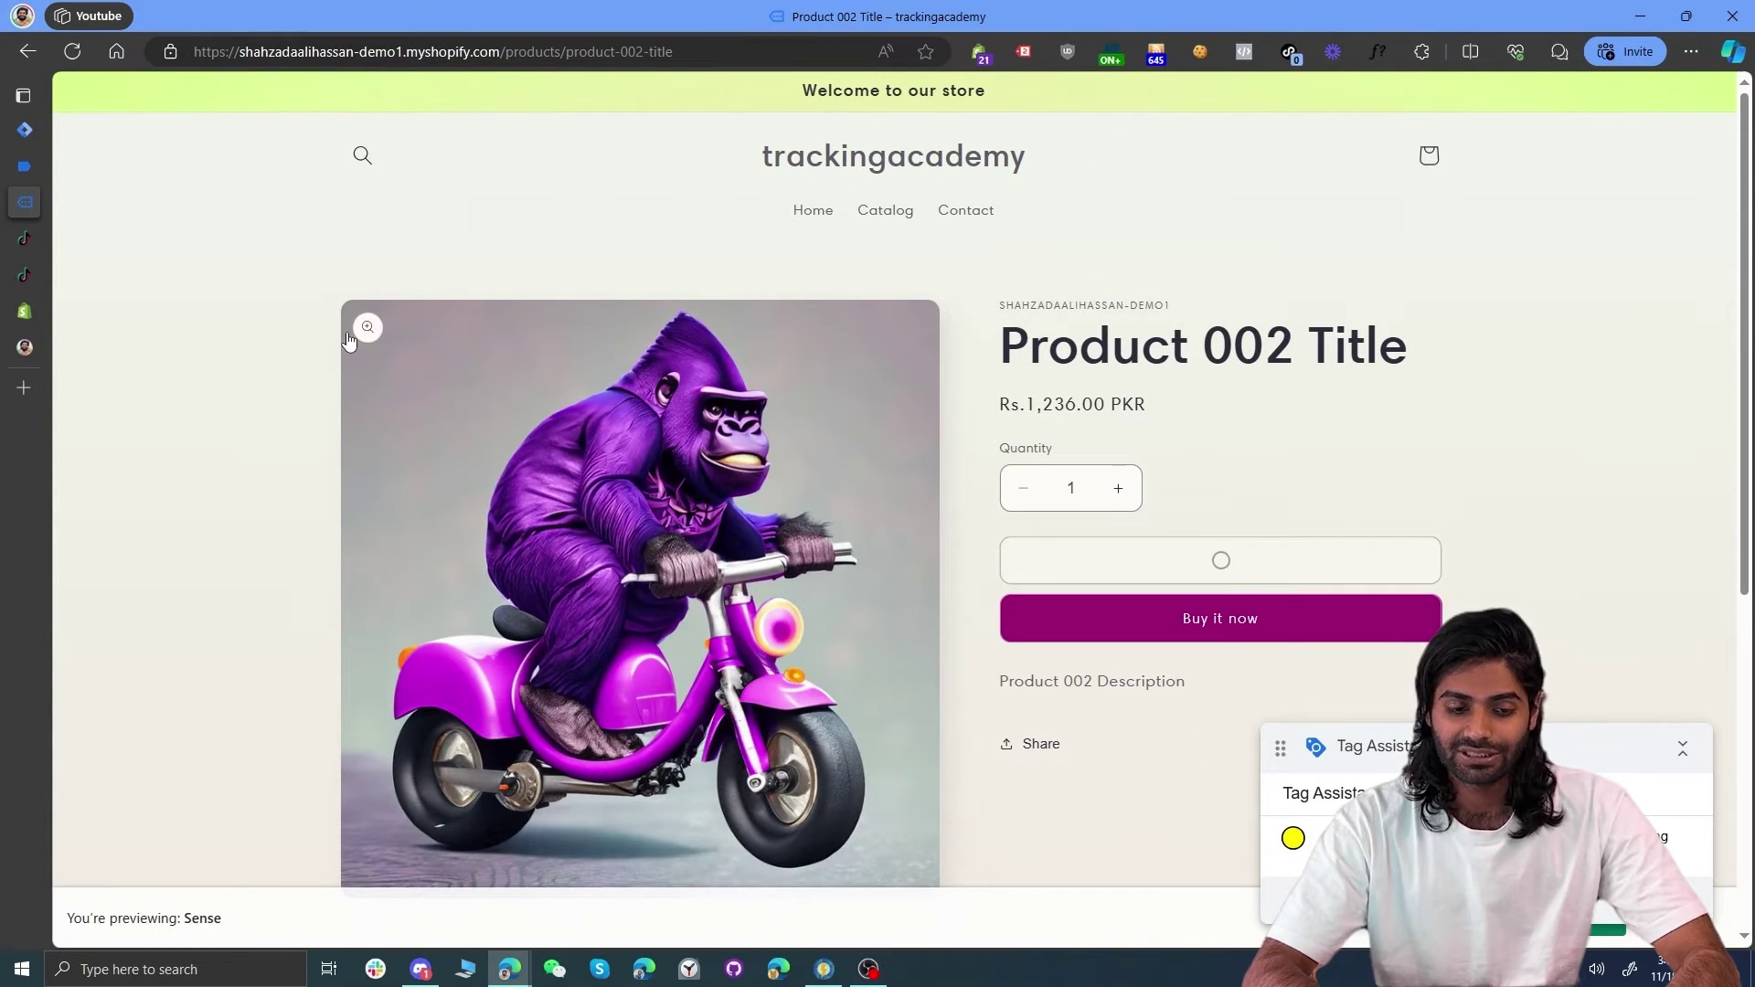
click(26, 170)
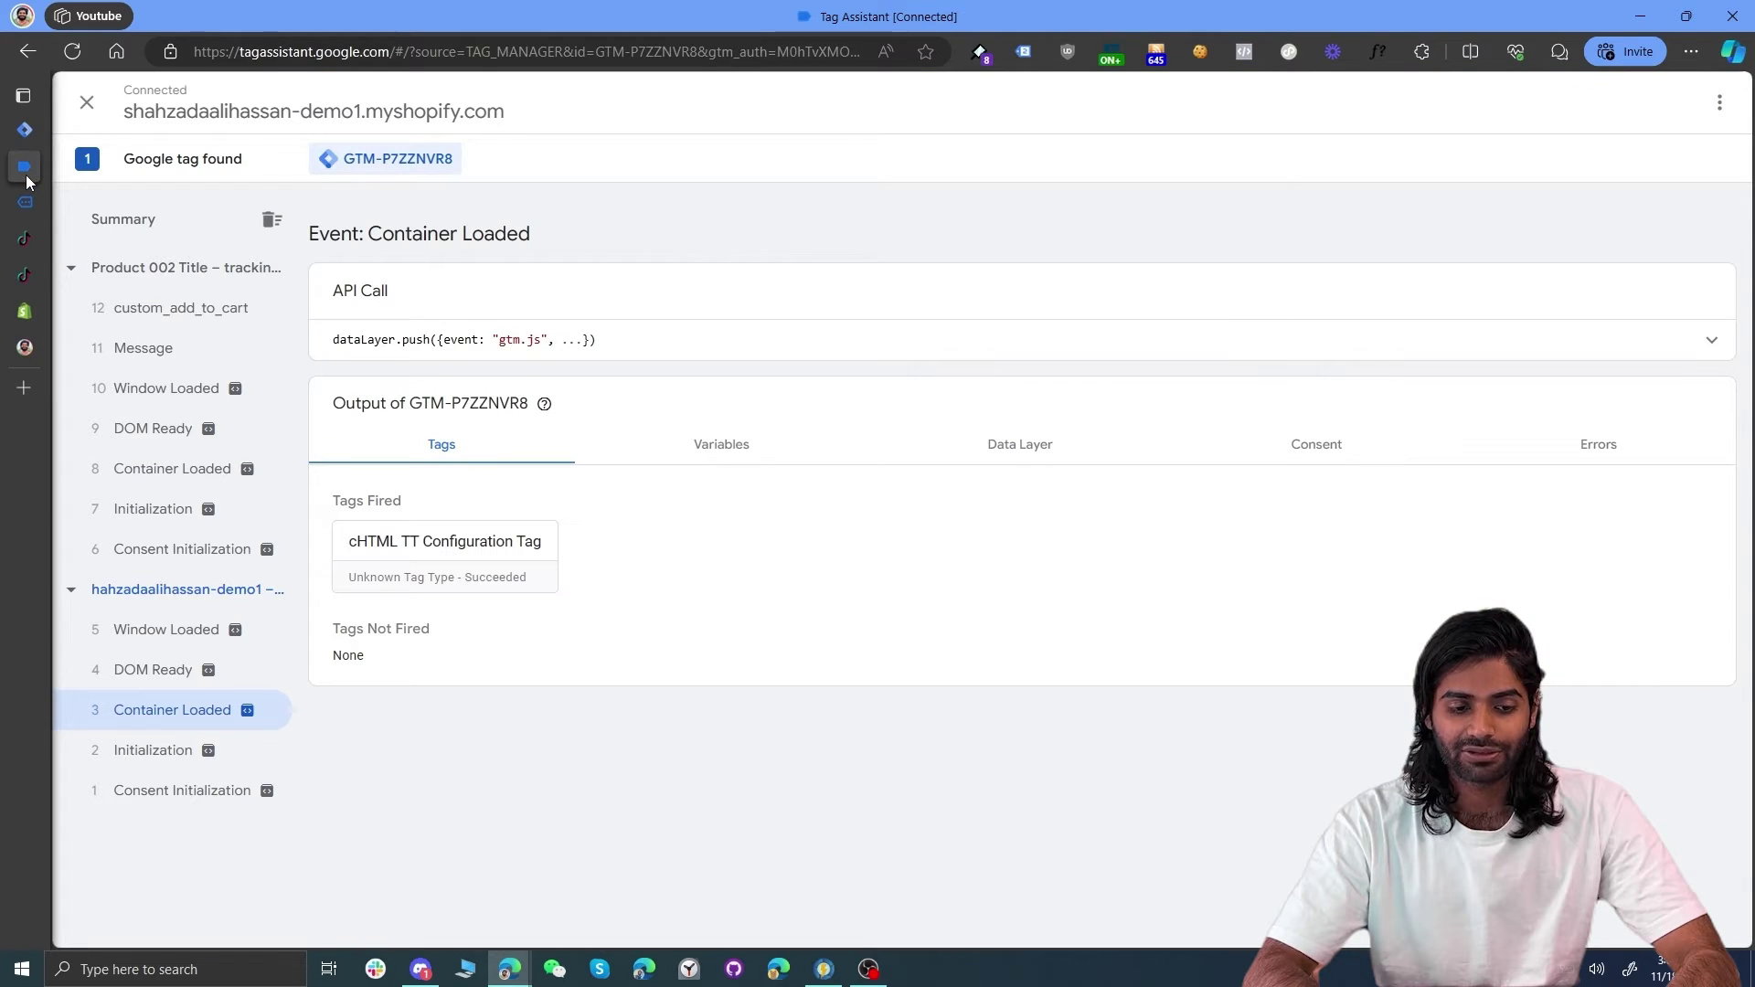
Step: Expand custom_add_to_cart's dataLayer.push showing Product 002 Title, price 1236 PKR, quantity 1
click(239, 315)
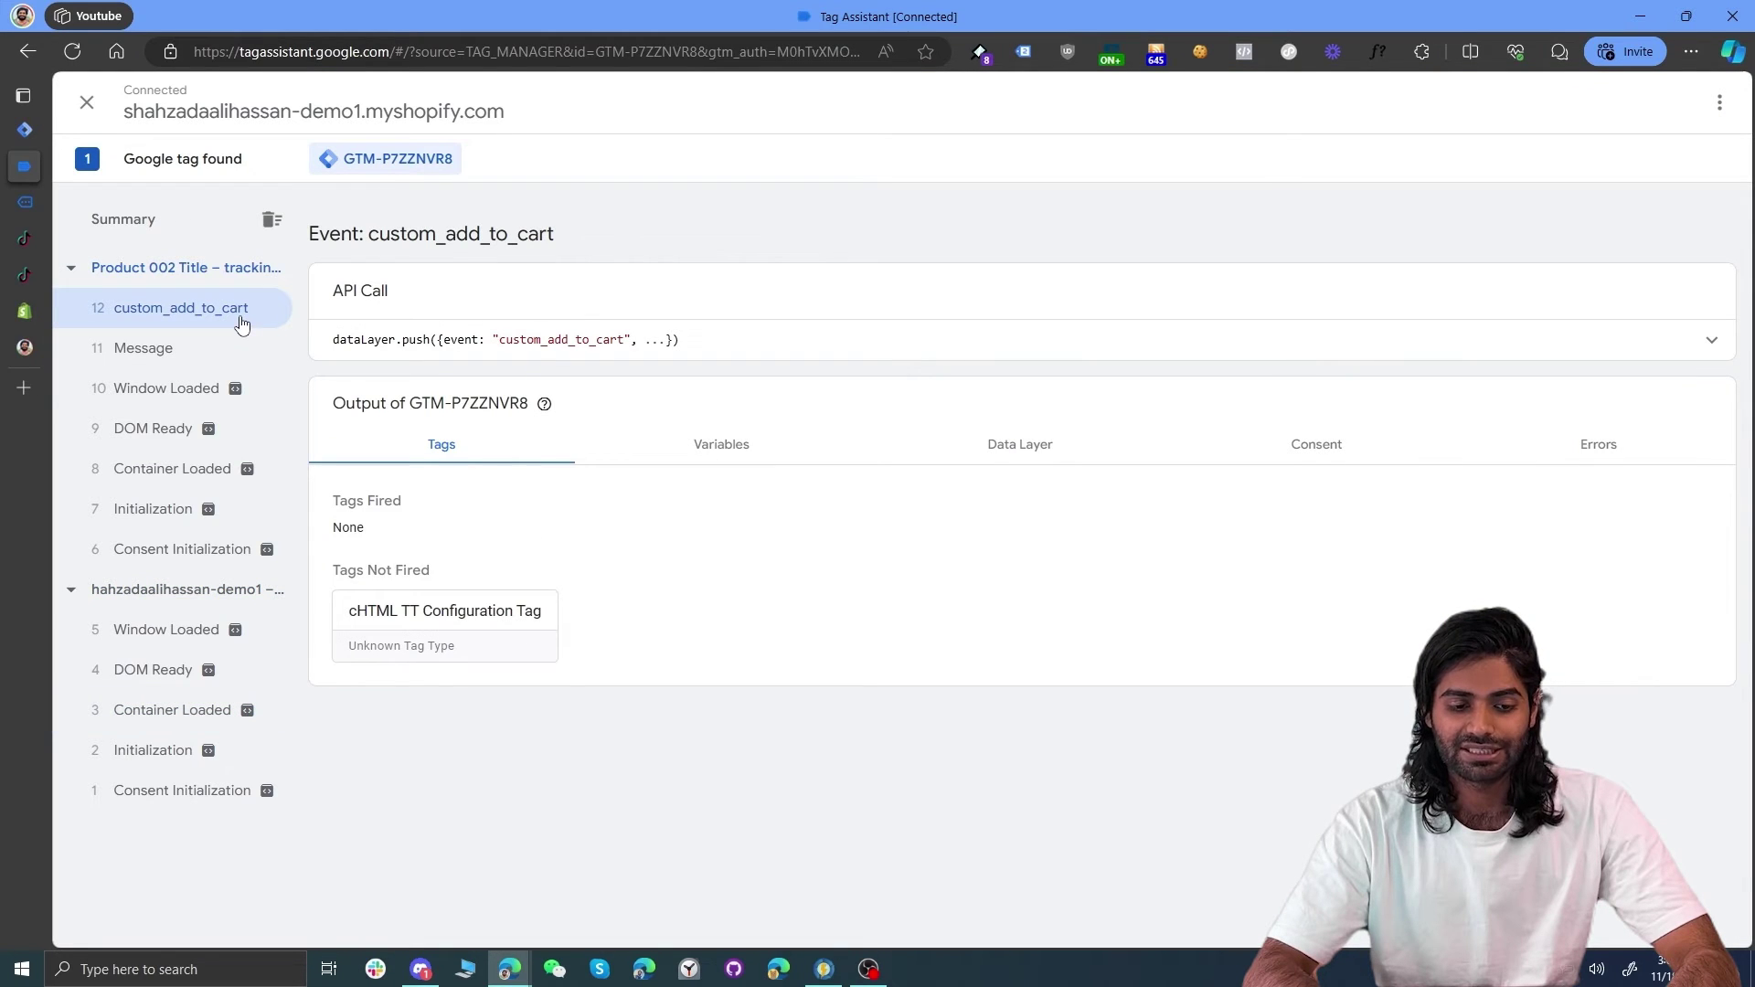
click(842, 361)
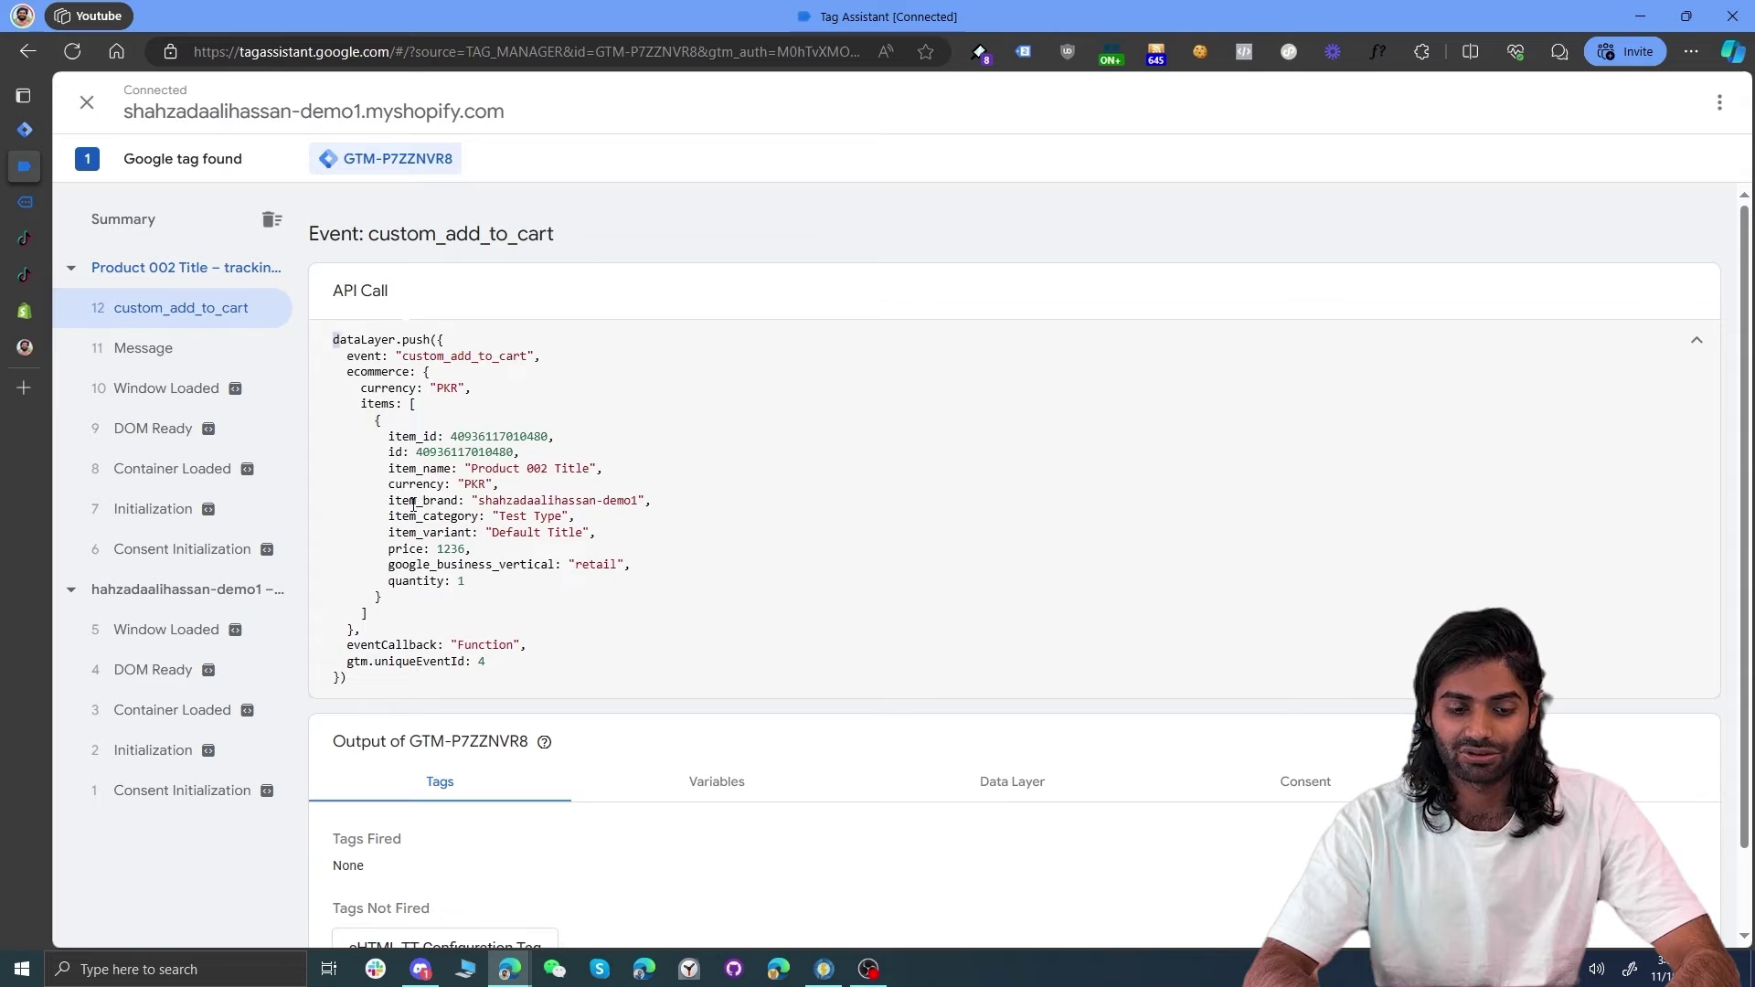
shift+click(389, 677)
click(381, 700)
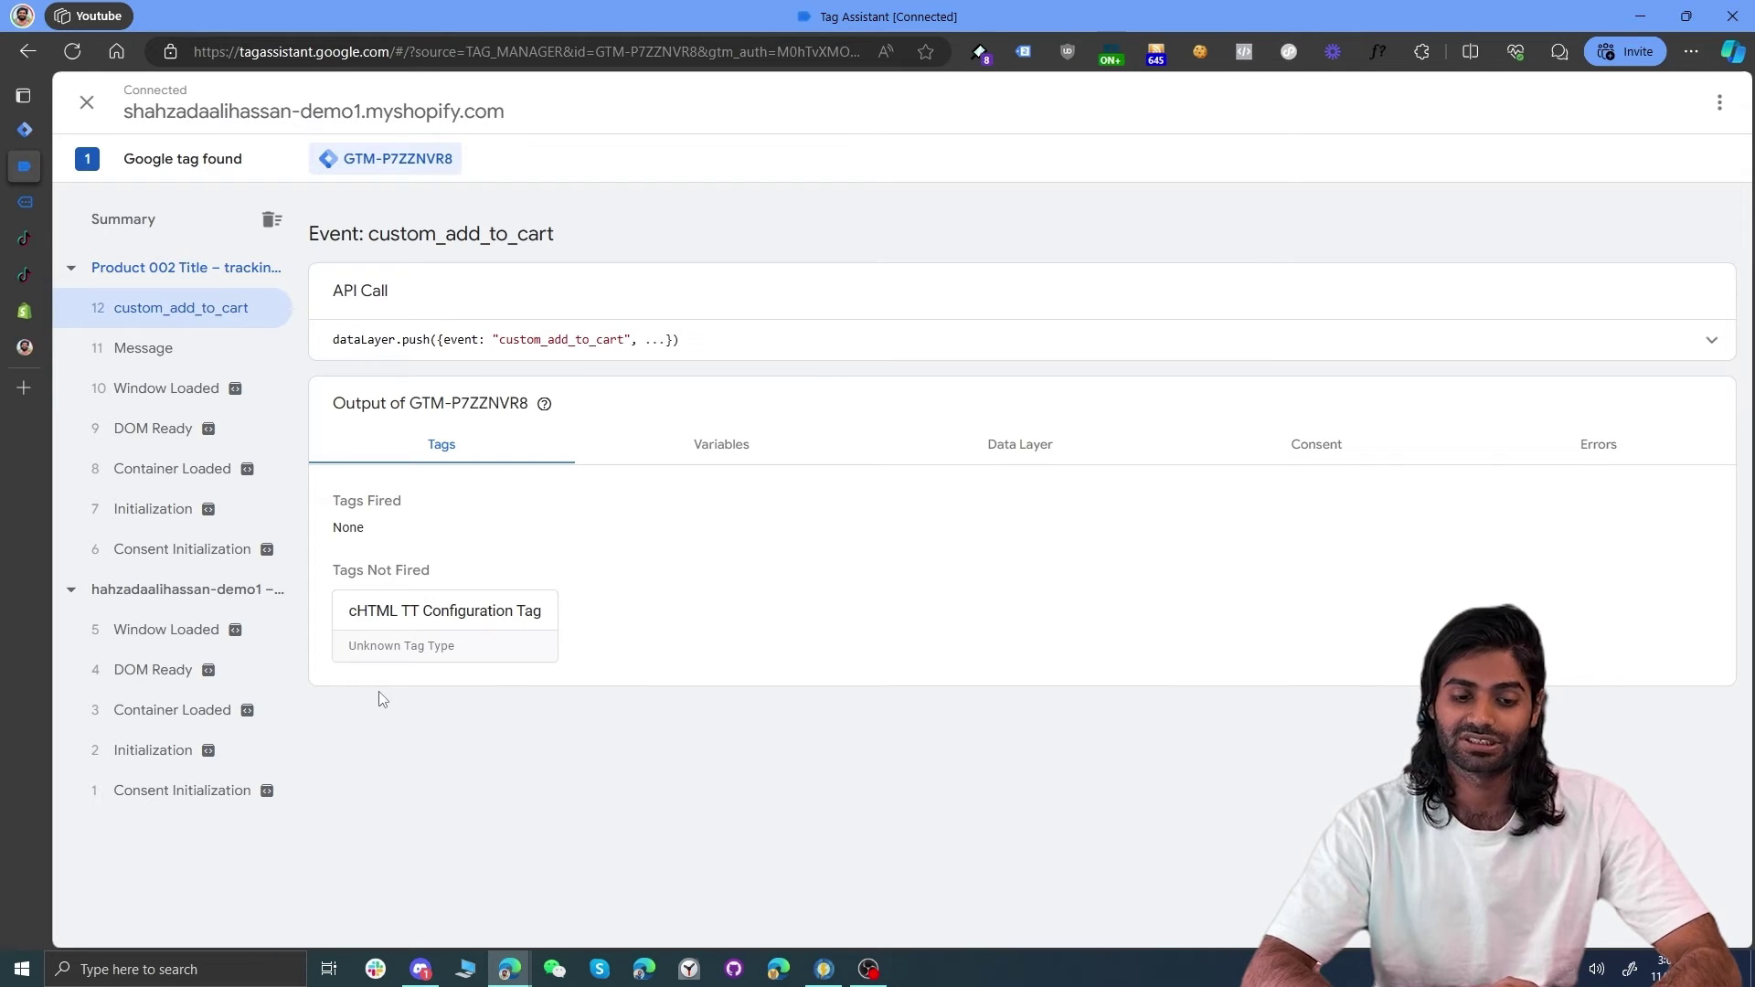
click(808, 355)
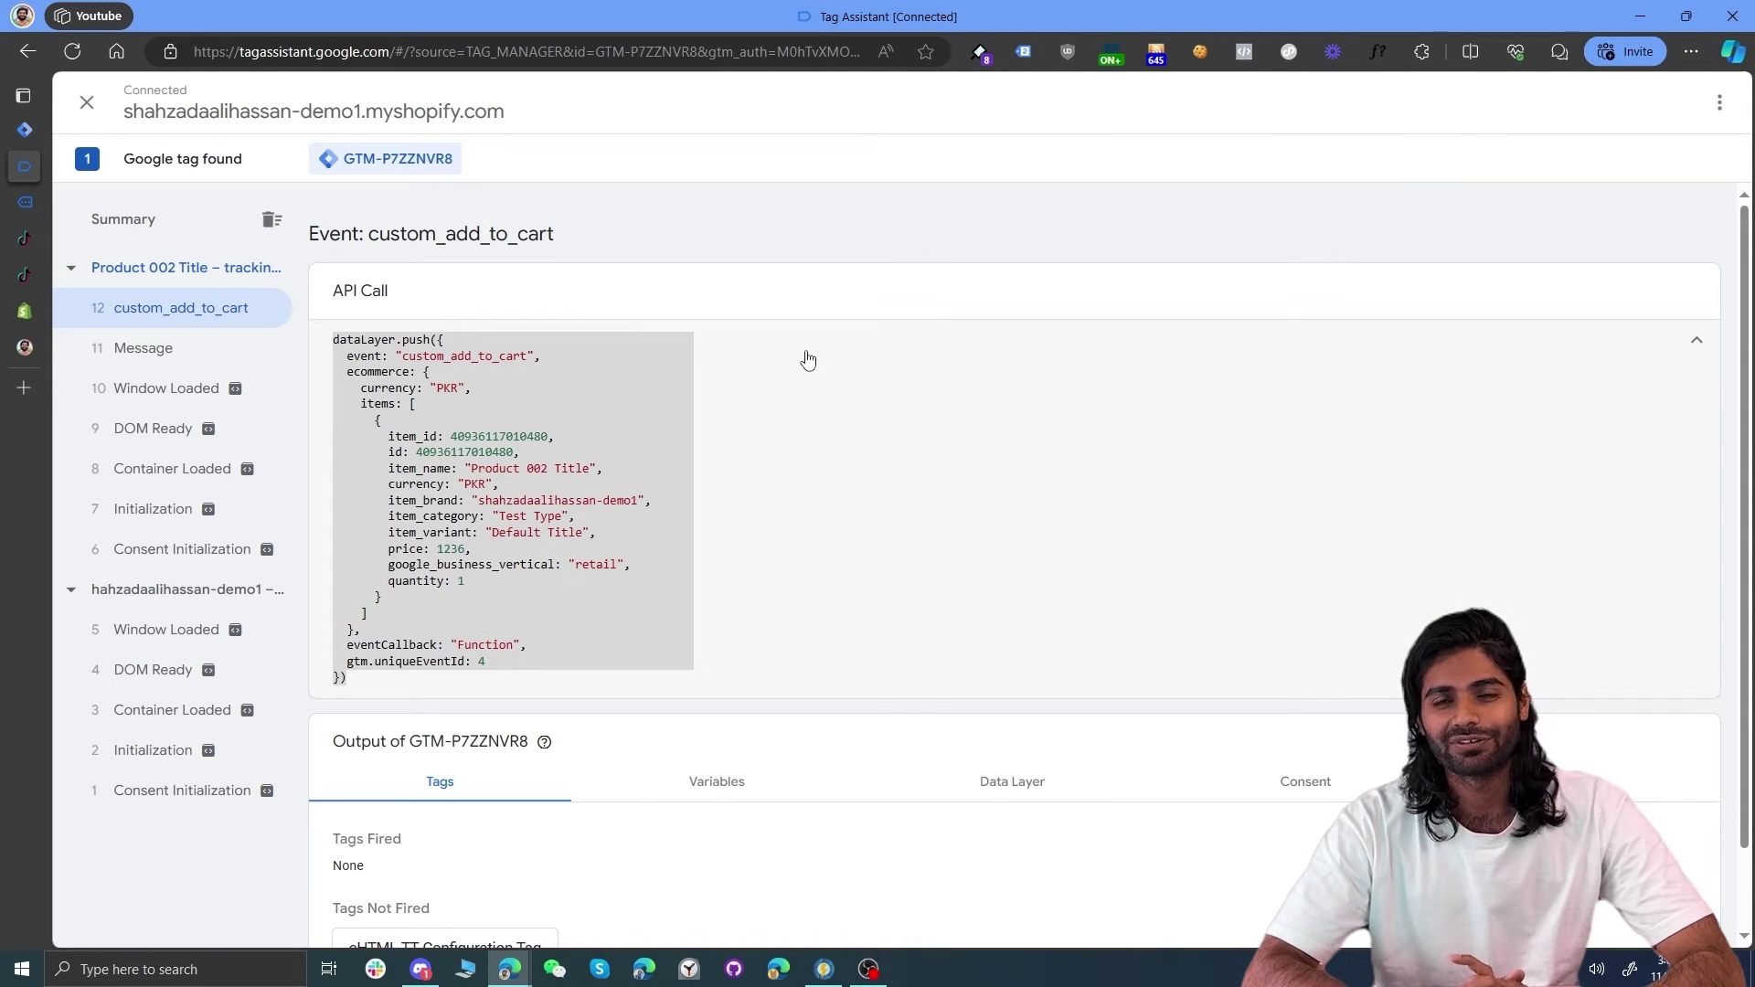
Step: Search the Template Gallery for 'tiktok' and add the TikTok Pixel template by tiktok to the workspace
click(24, 131)
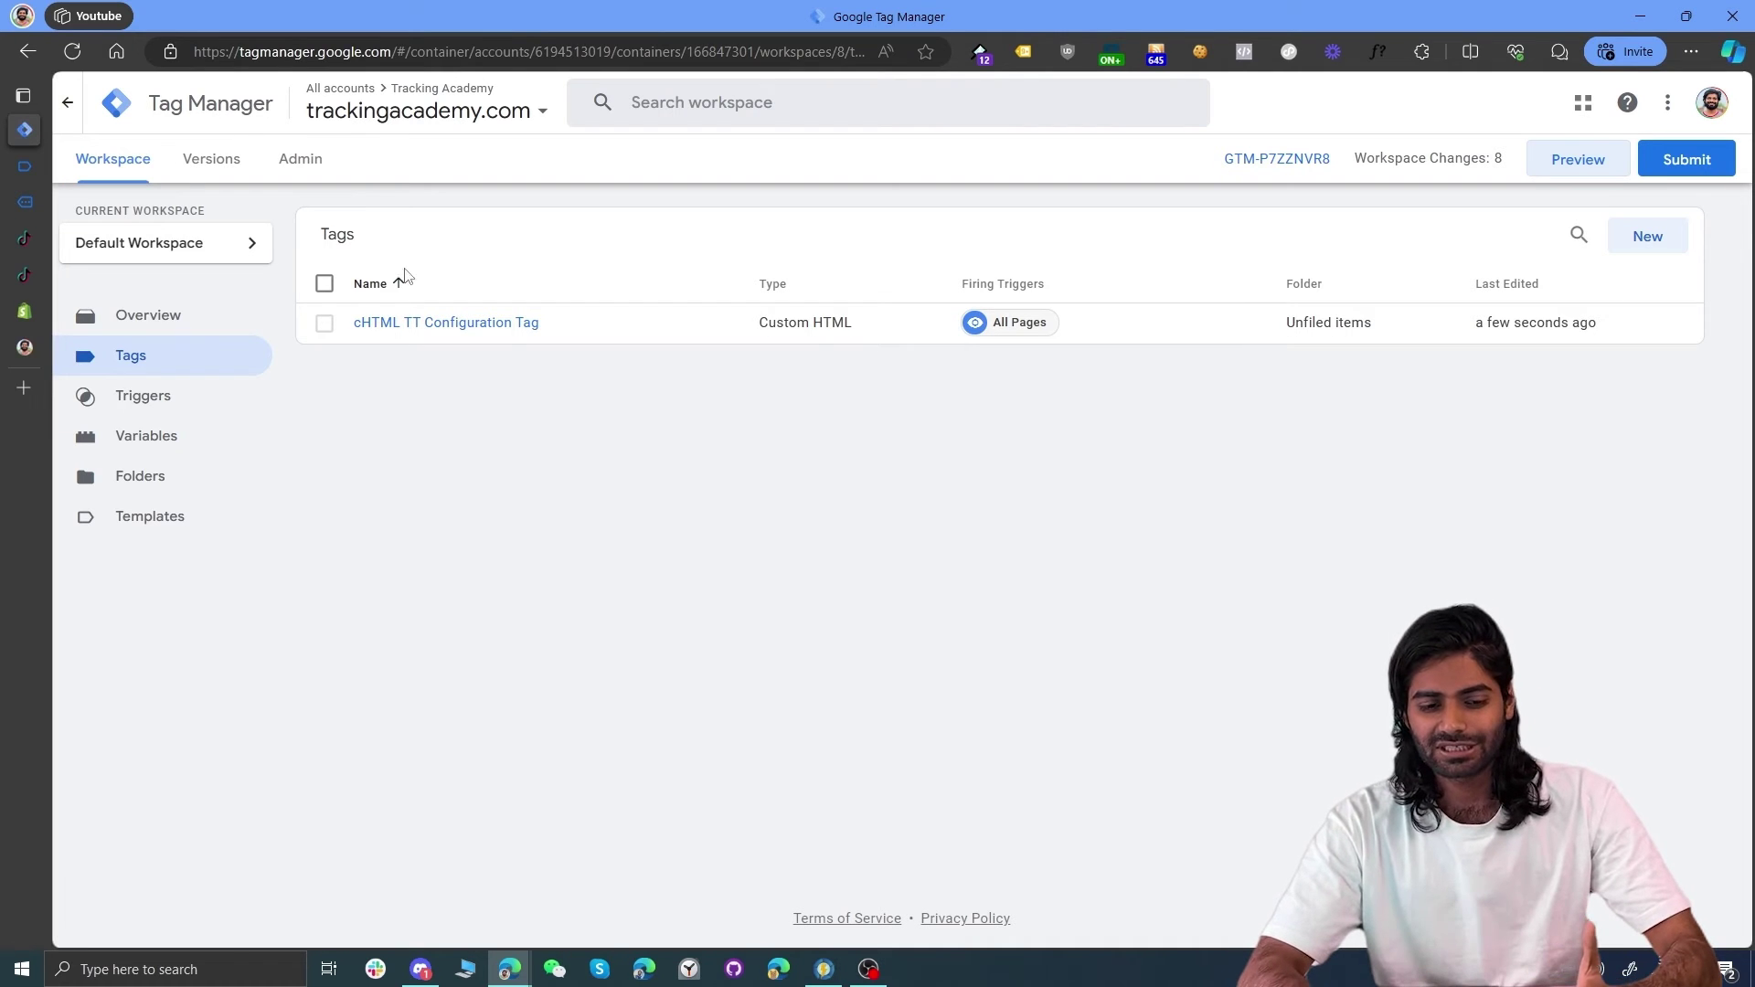
click(399, 322)
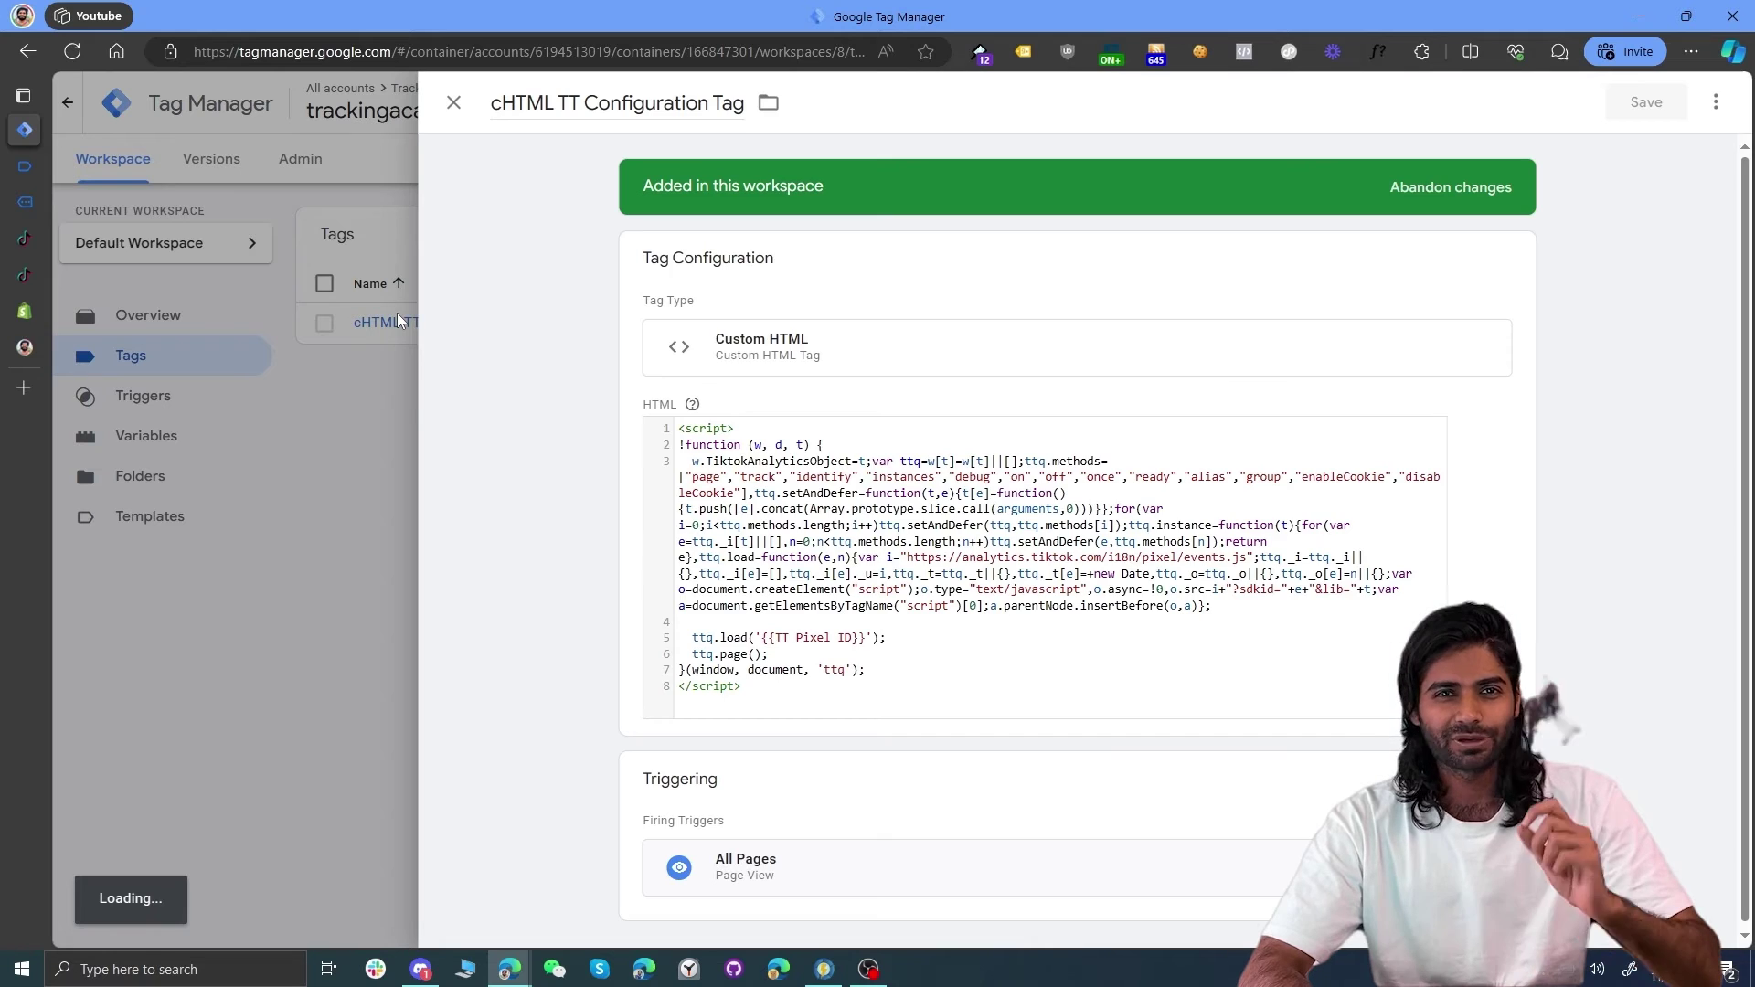
click(106, 450)
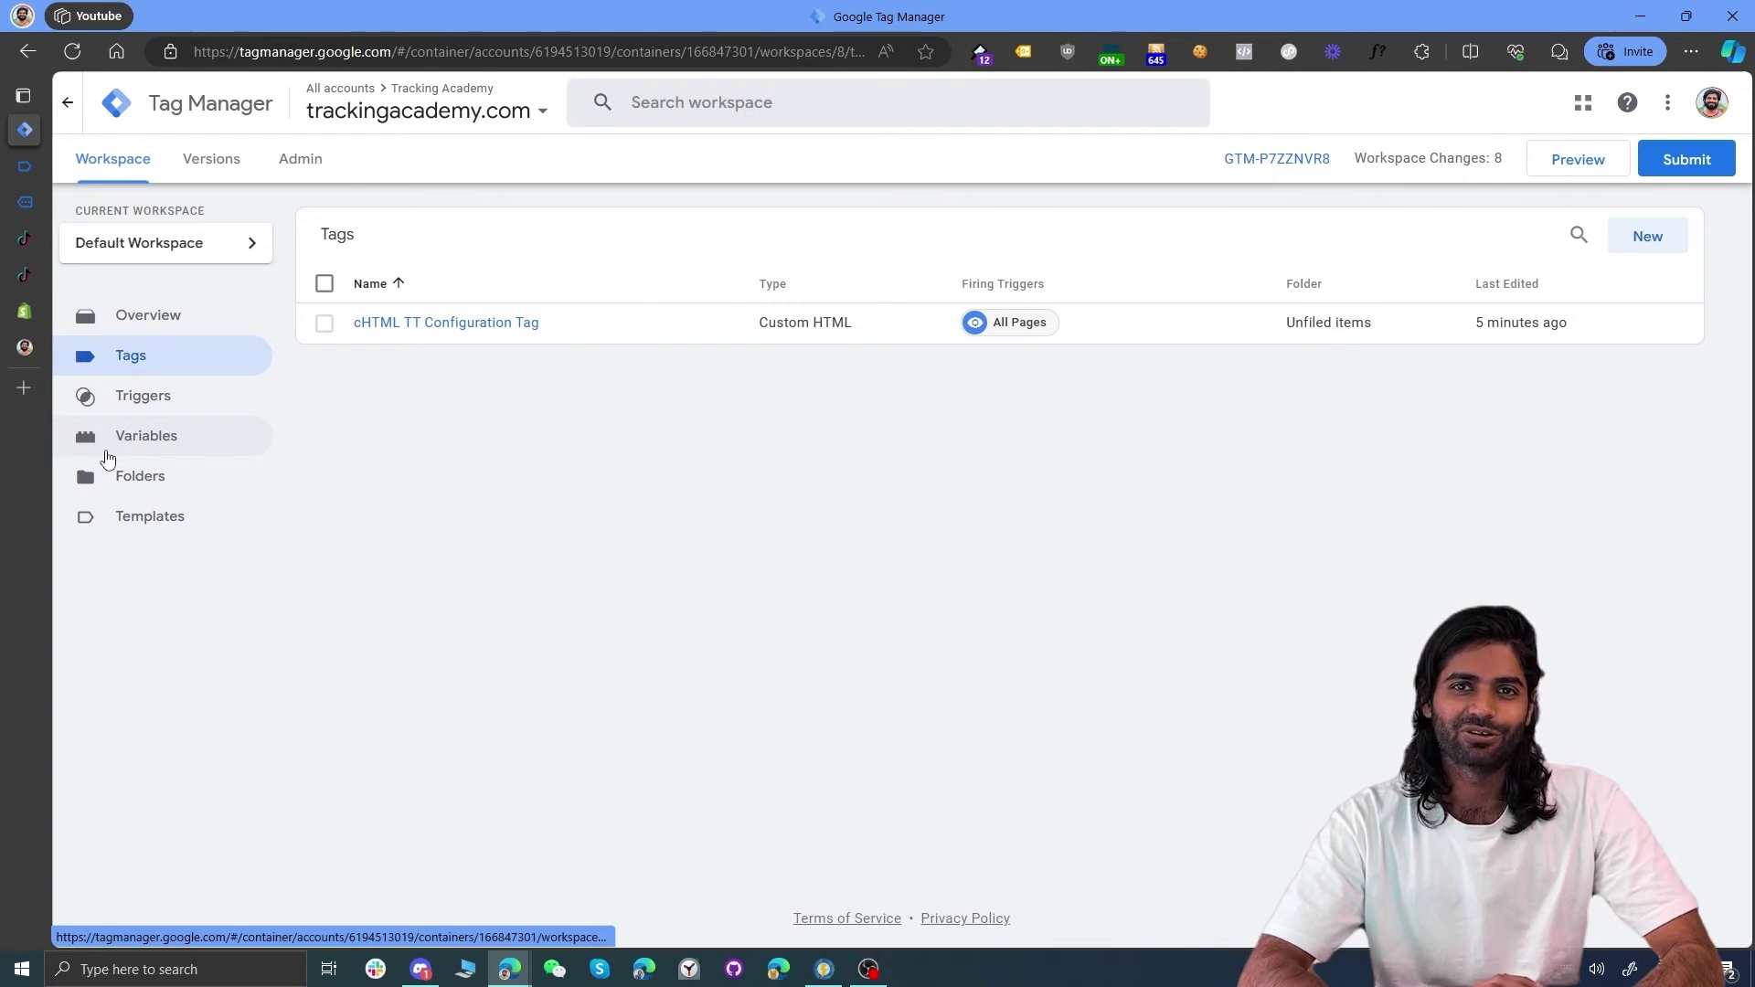
click(133, 517)
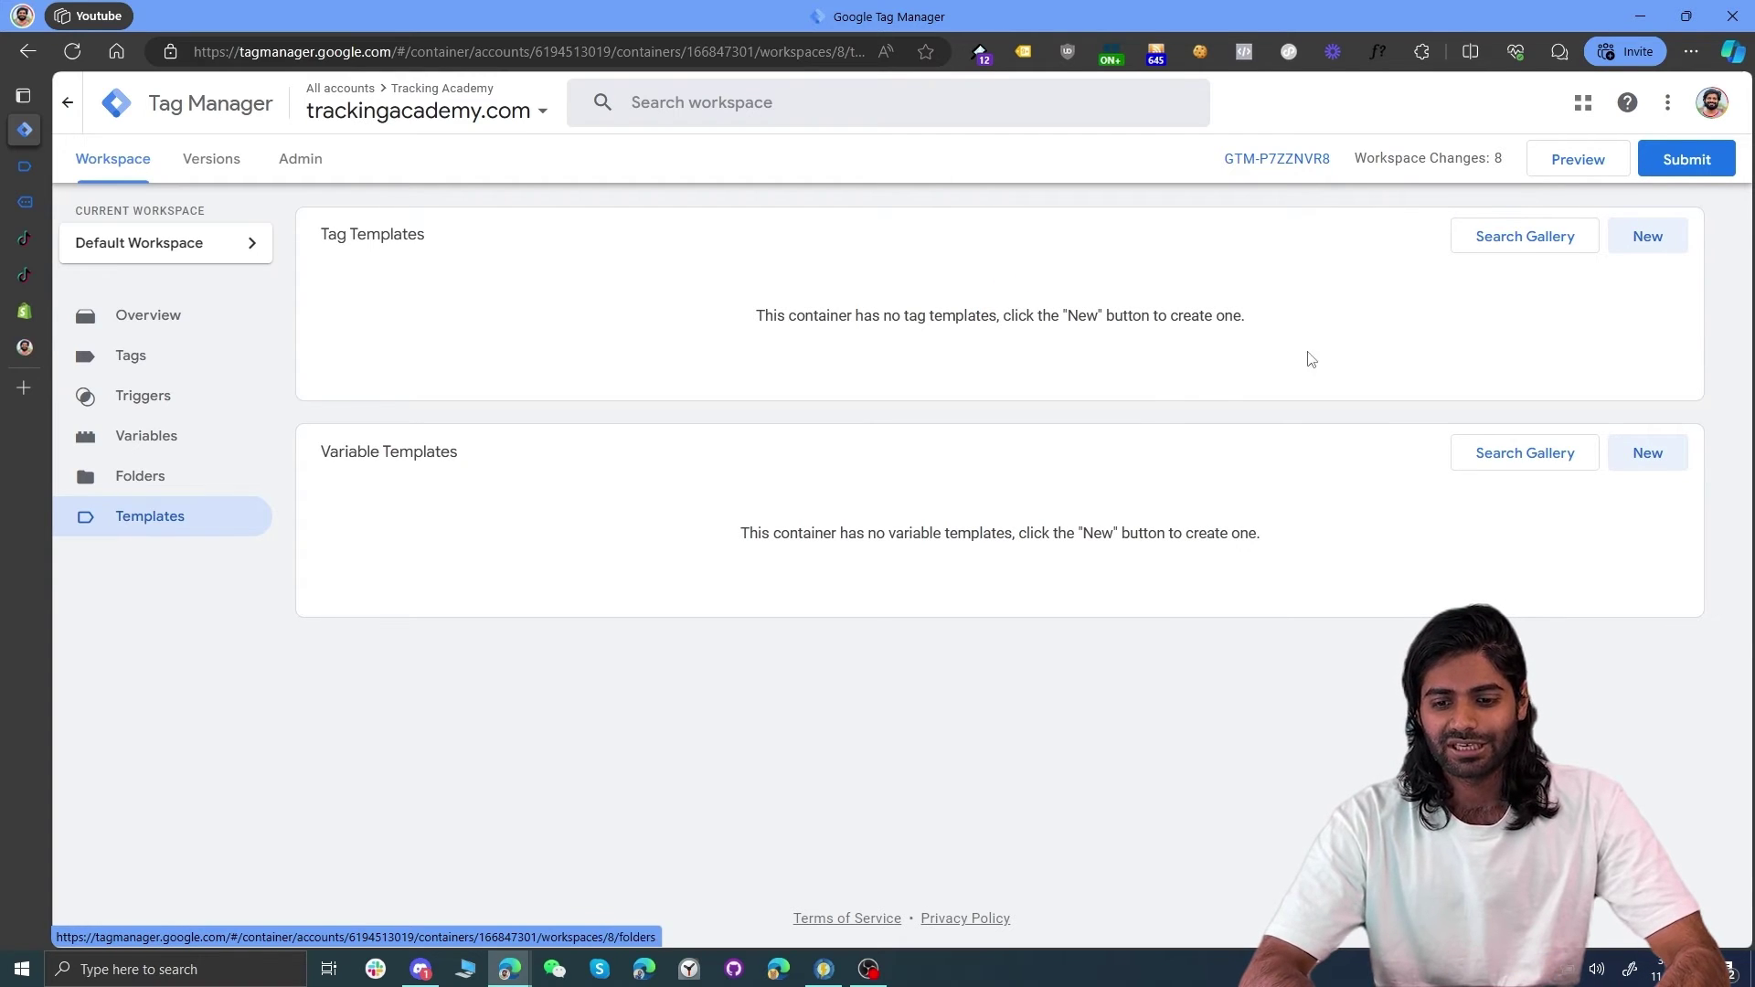
click(1554, 249)
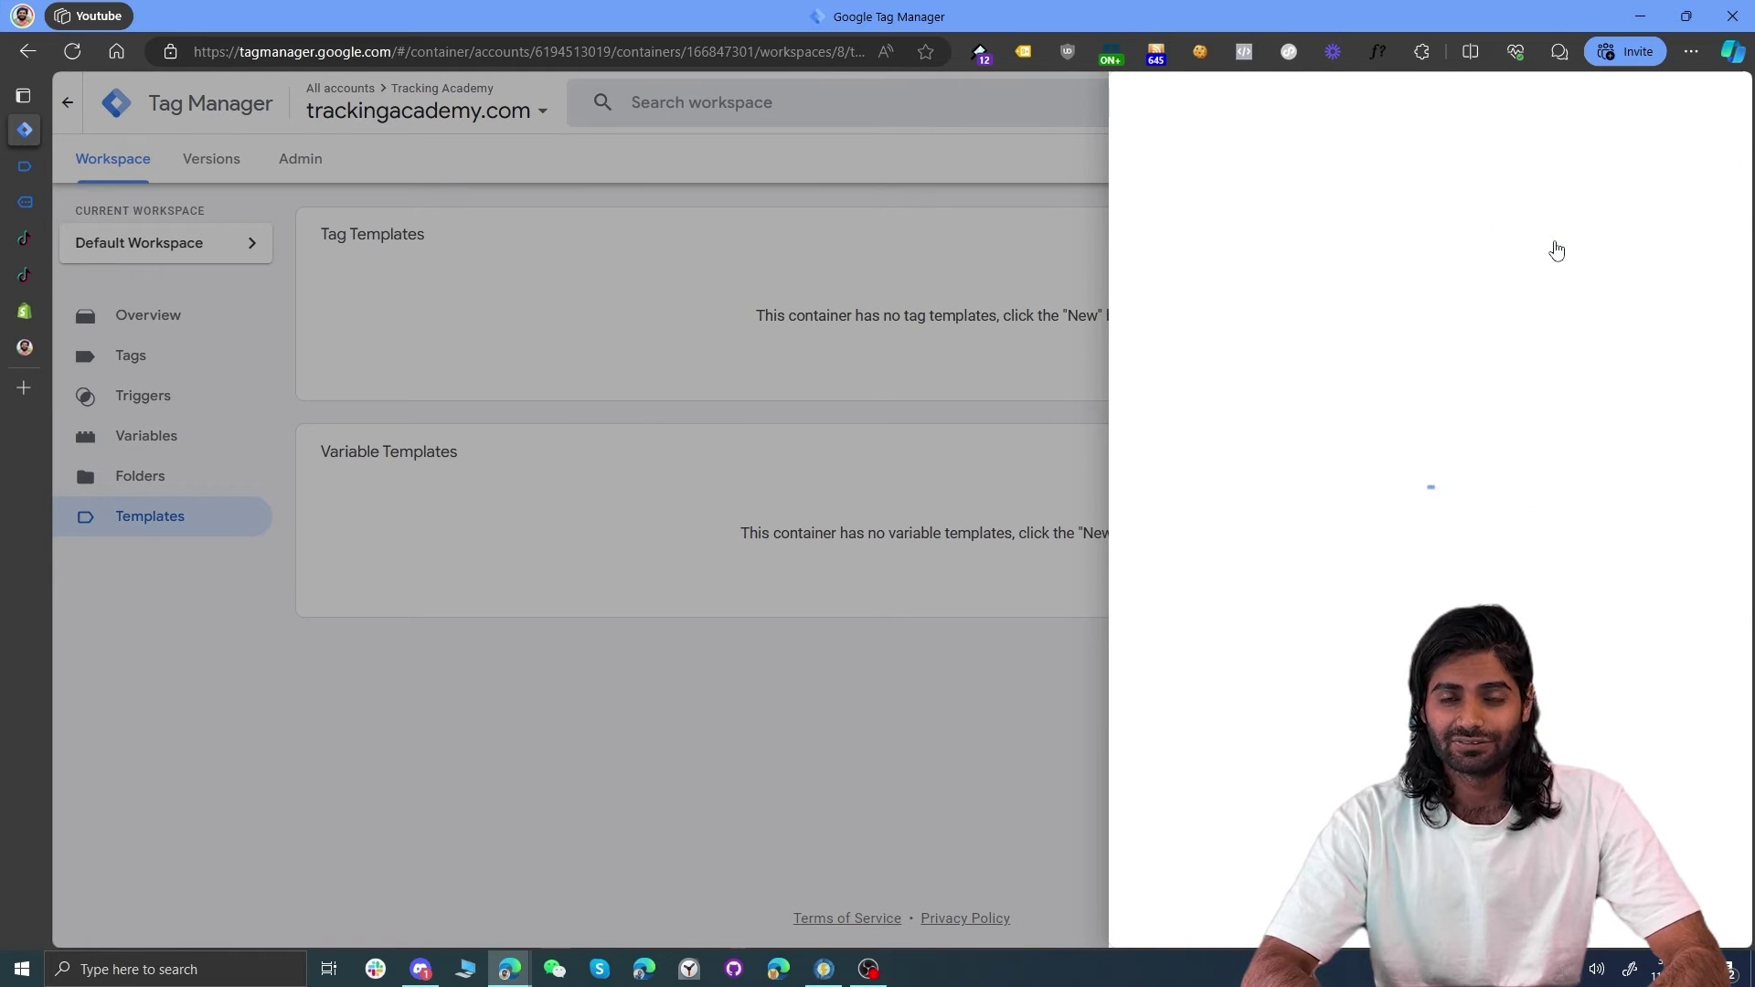
click(1703, 104)
text(tiktok)
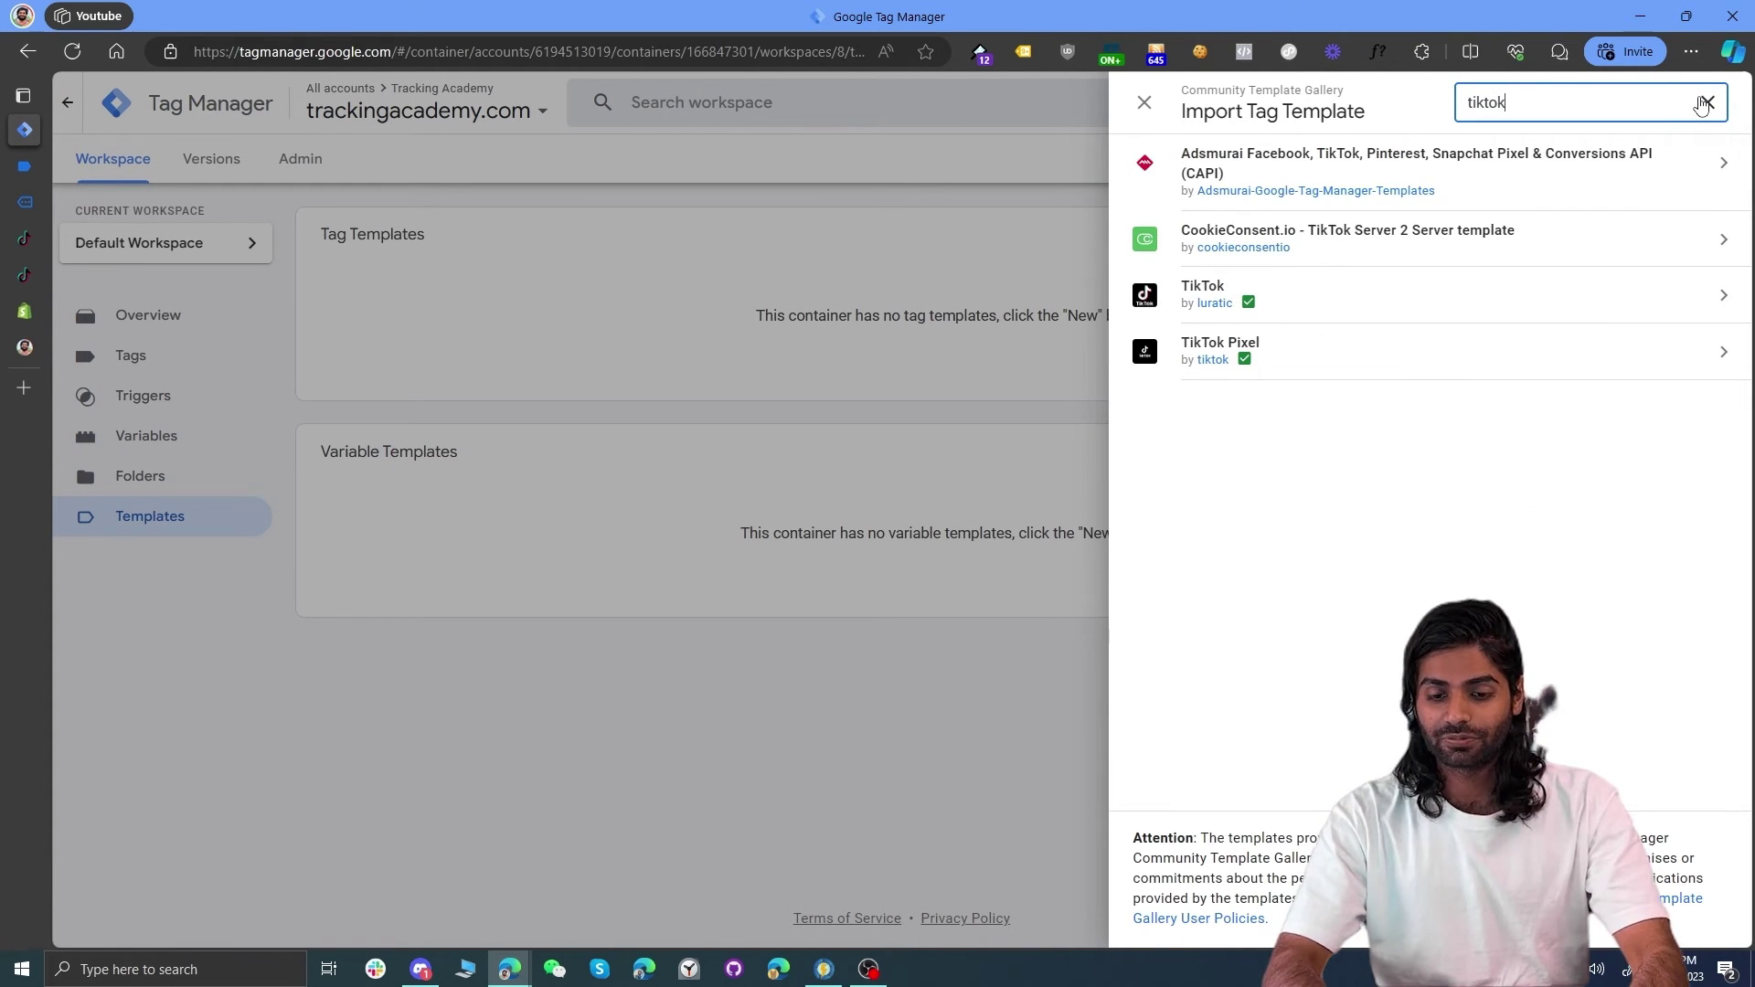
click(1336, 355)
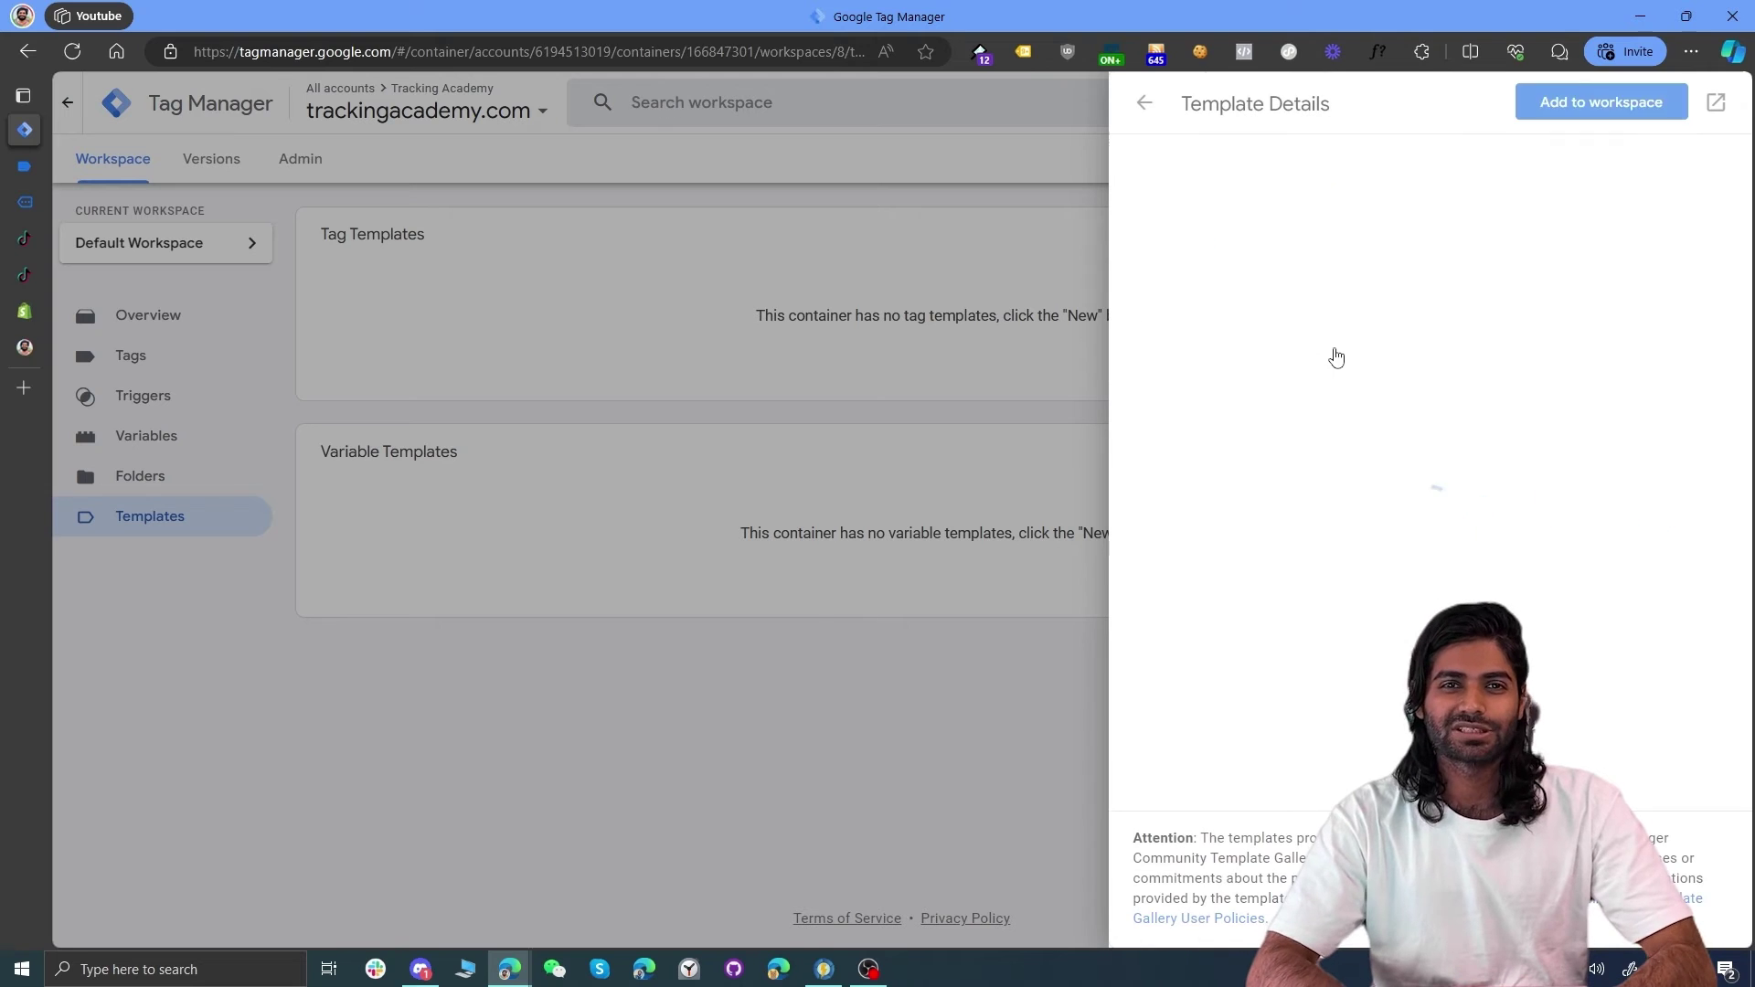
click(1599, 104)
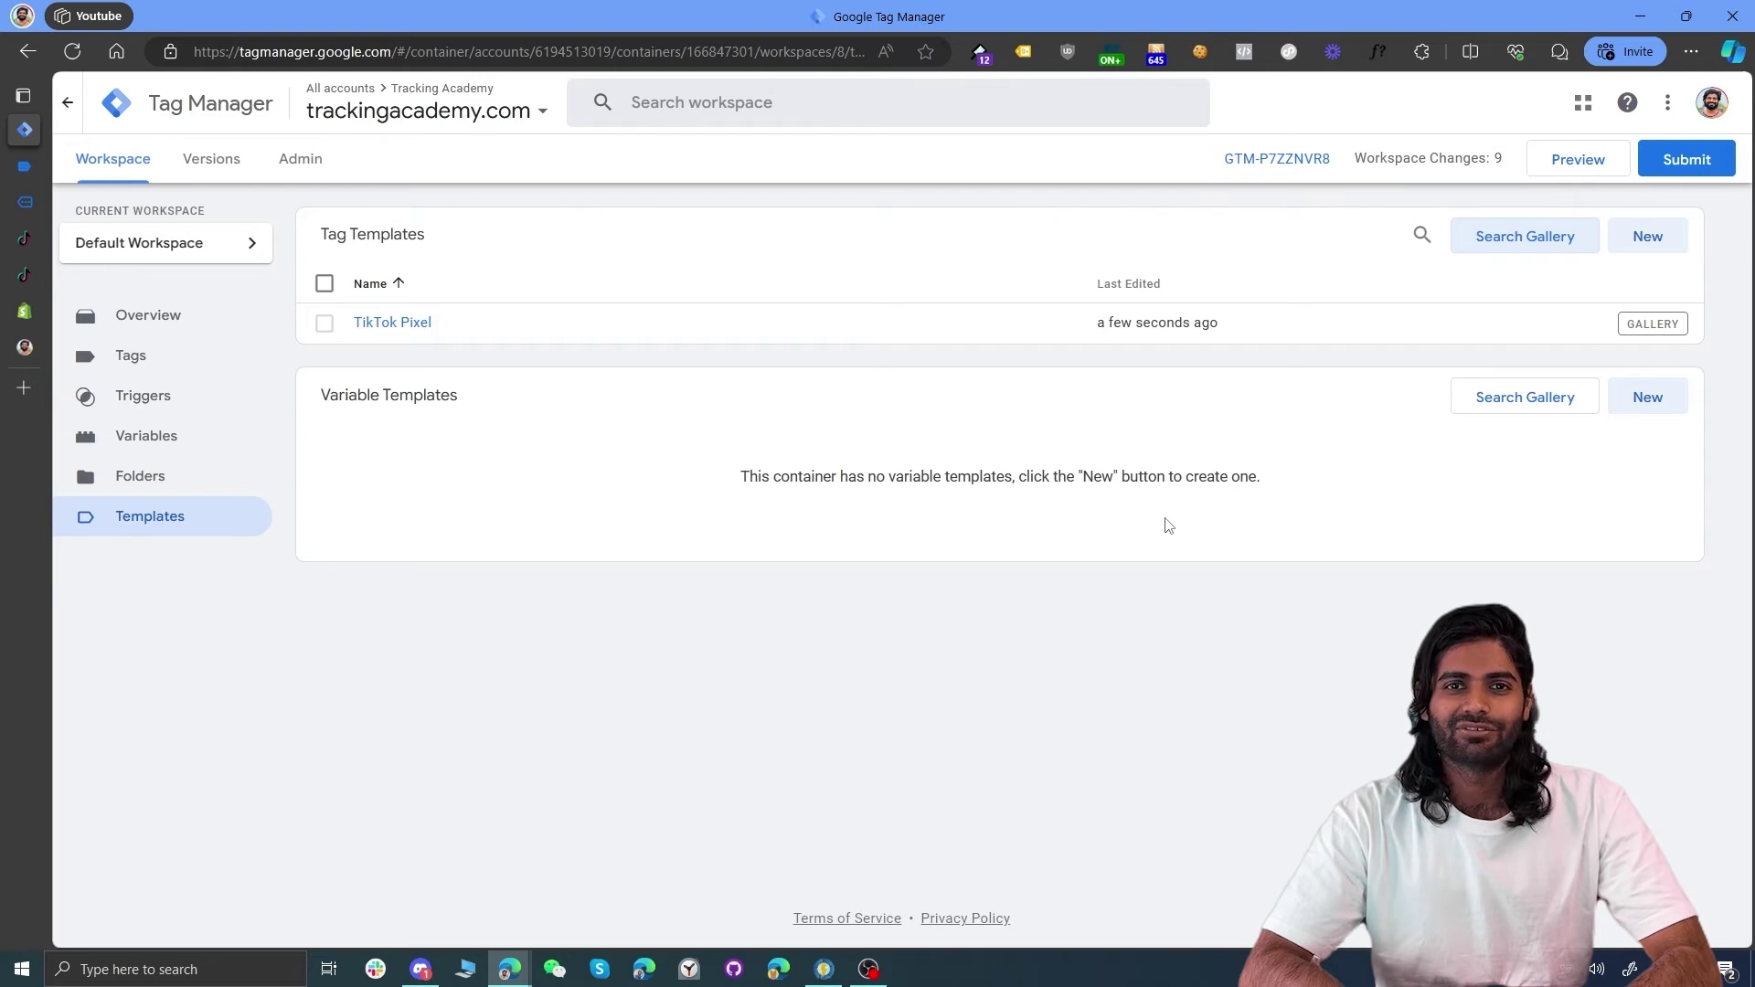
click(245, 355)
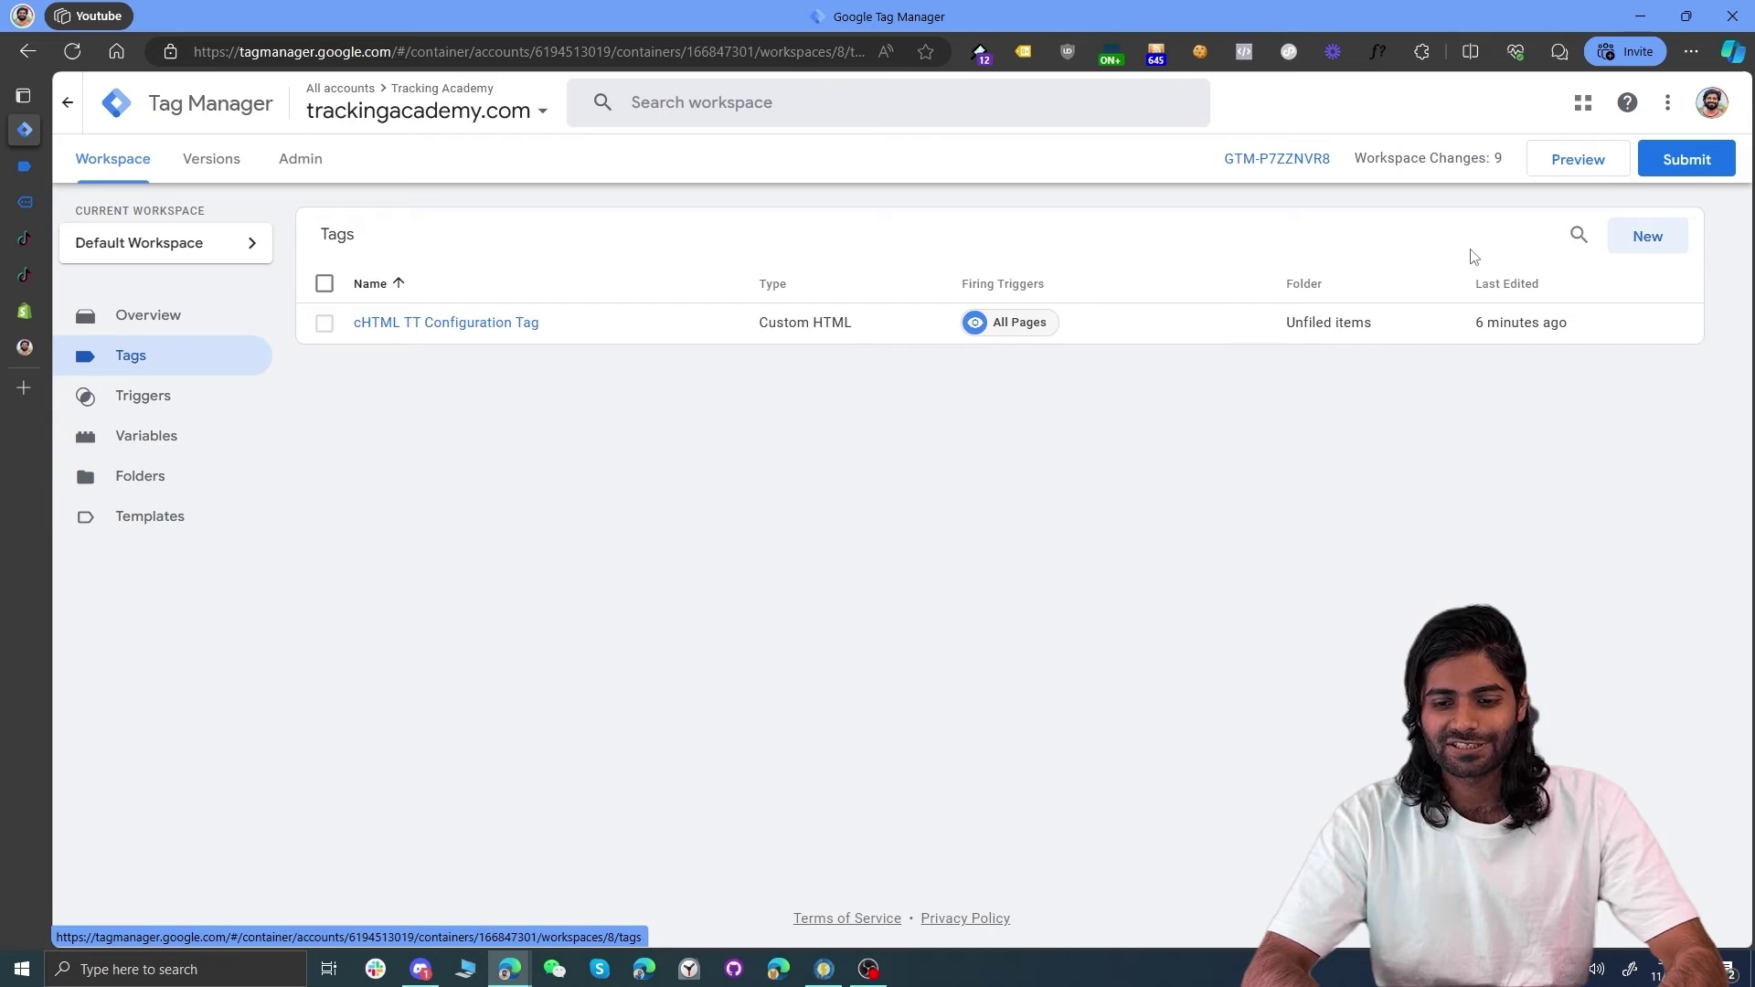
Step: Start a new tag and give it a new Custom Event trigger
click(1632, 245)
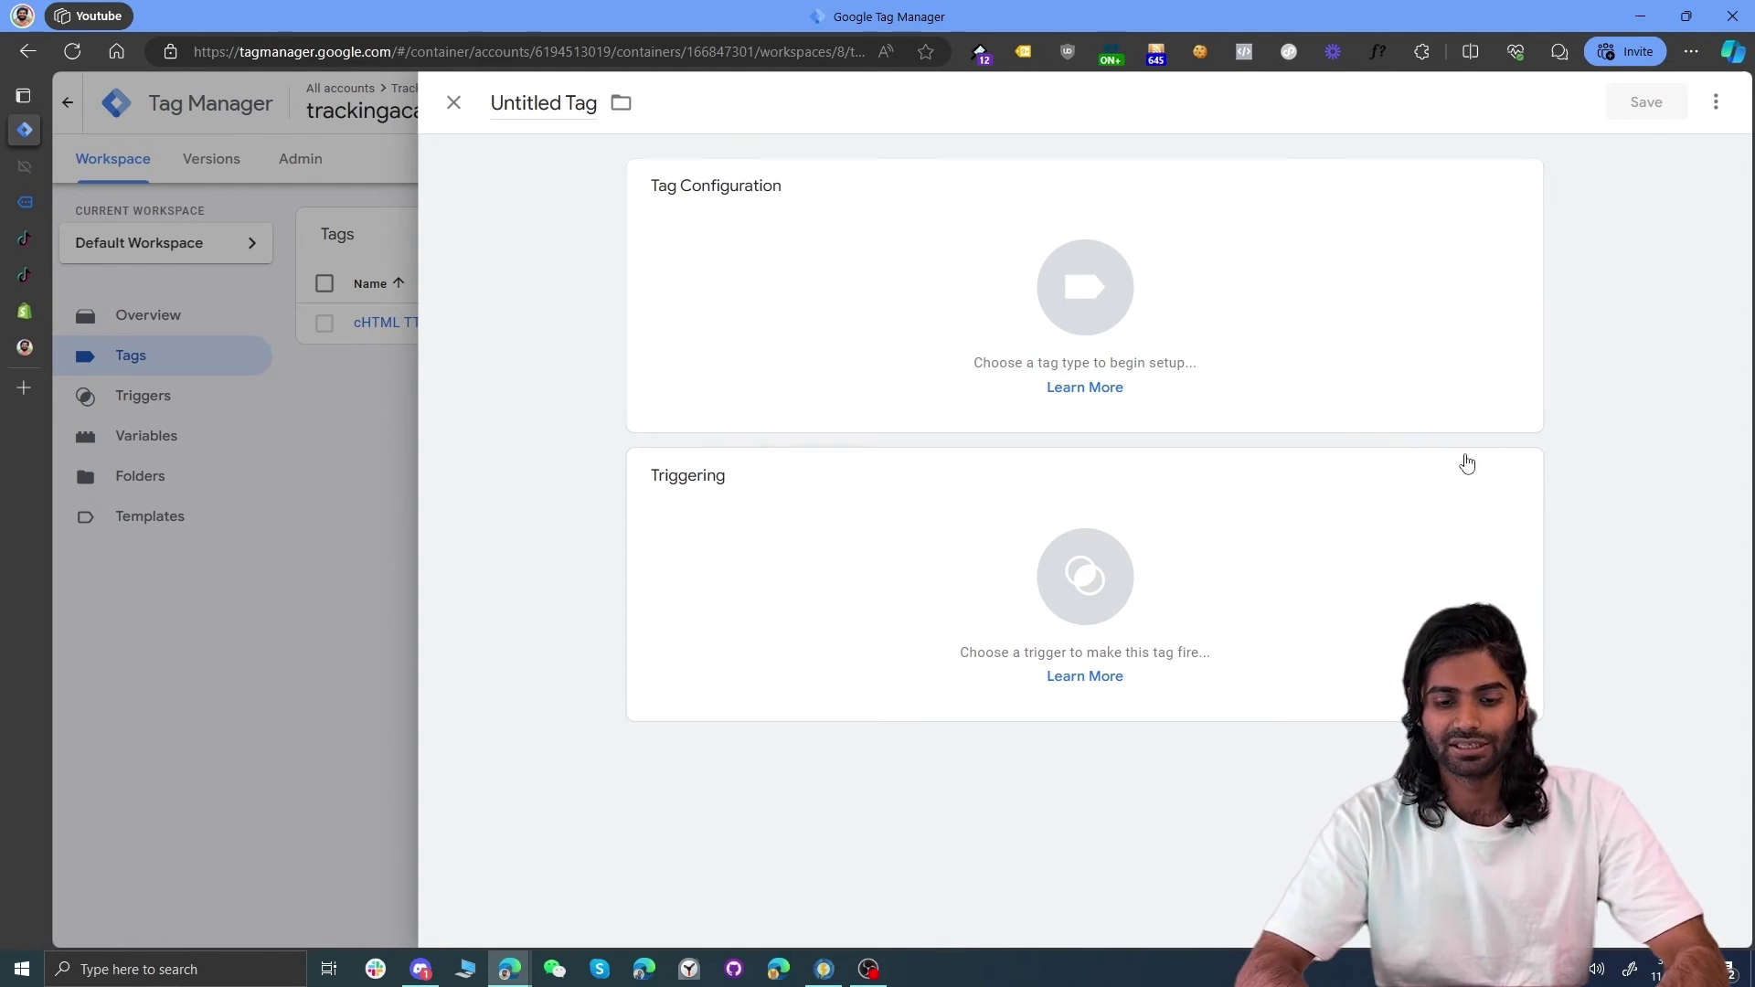
click(1419, 527)
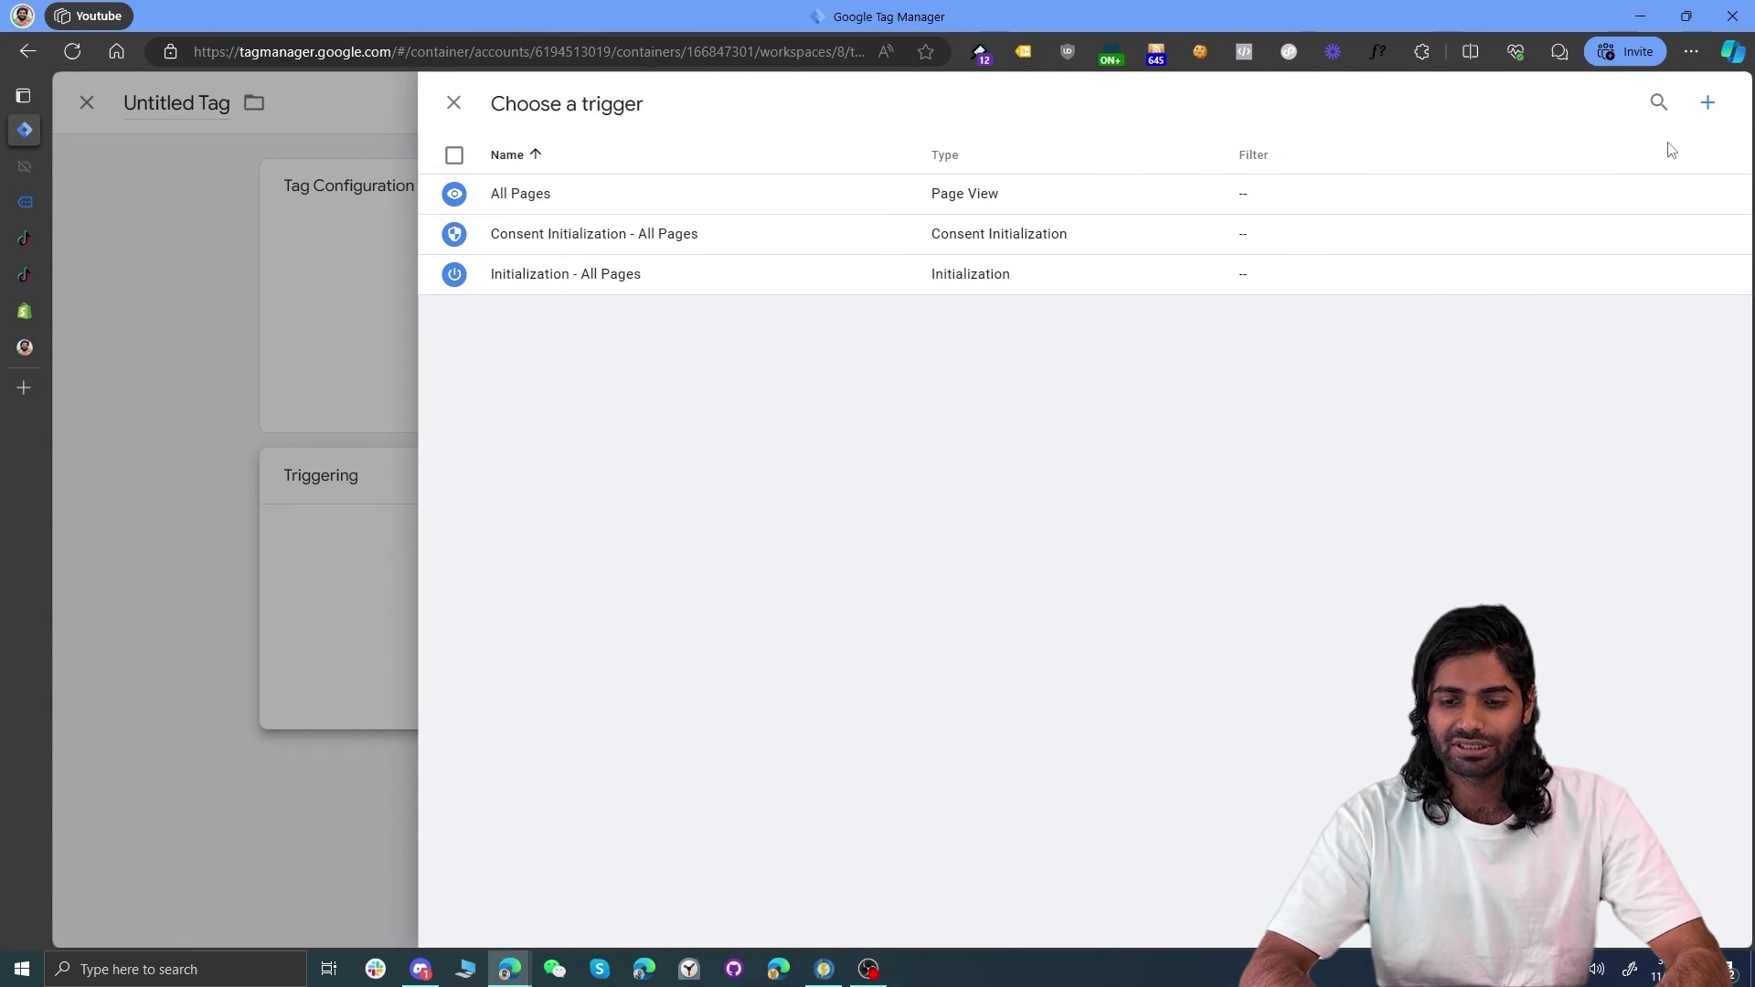
click(1710, 104)
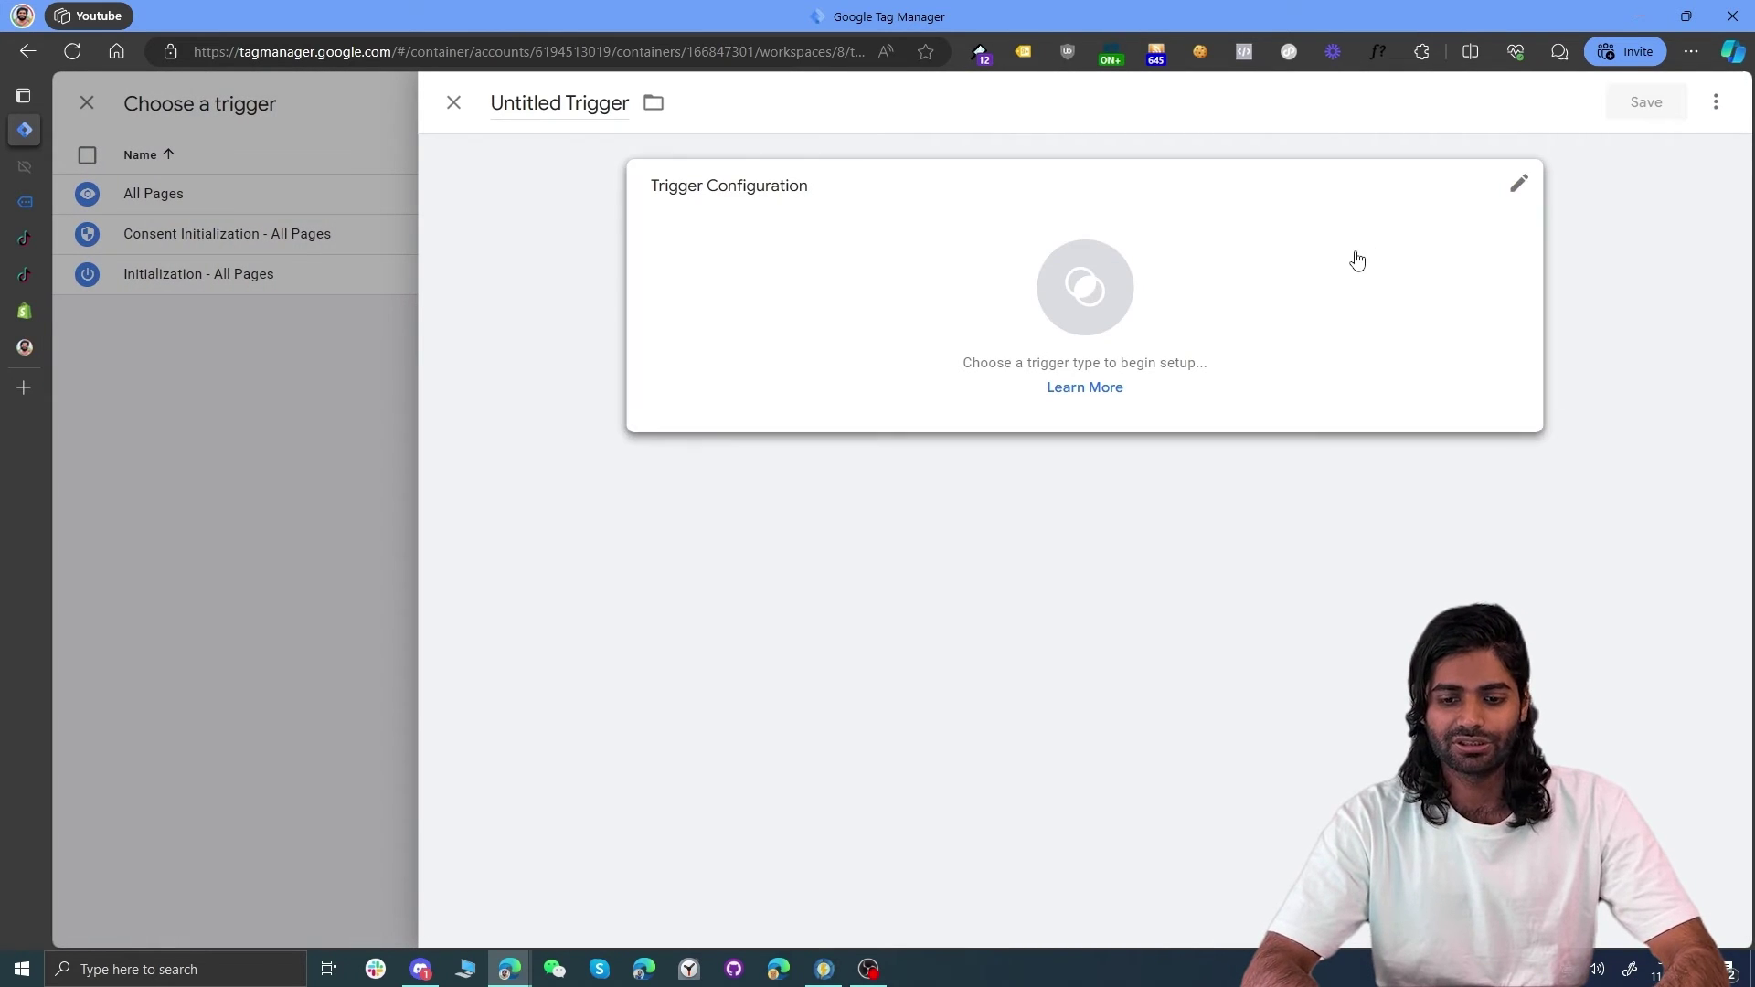
click(1355, 262)
scroll(1274, 840, down, 3)
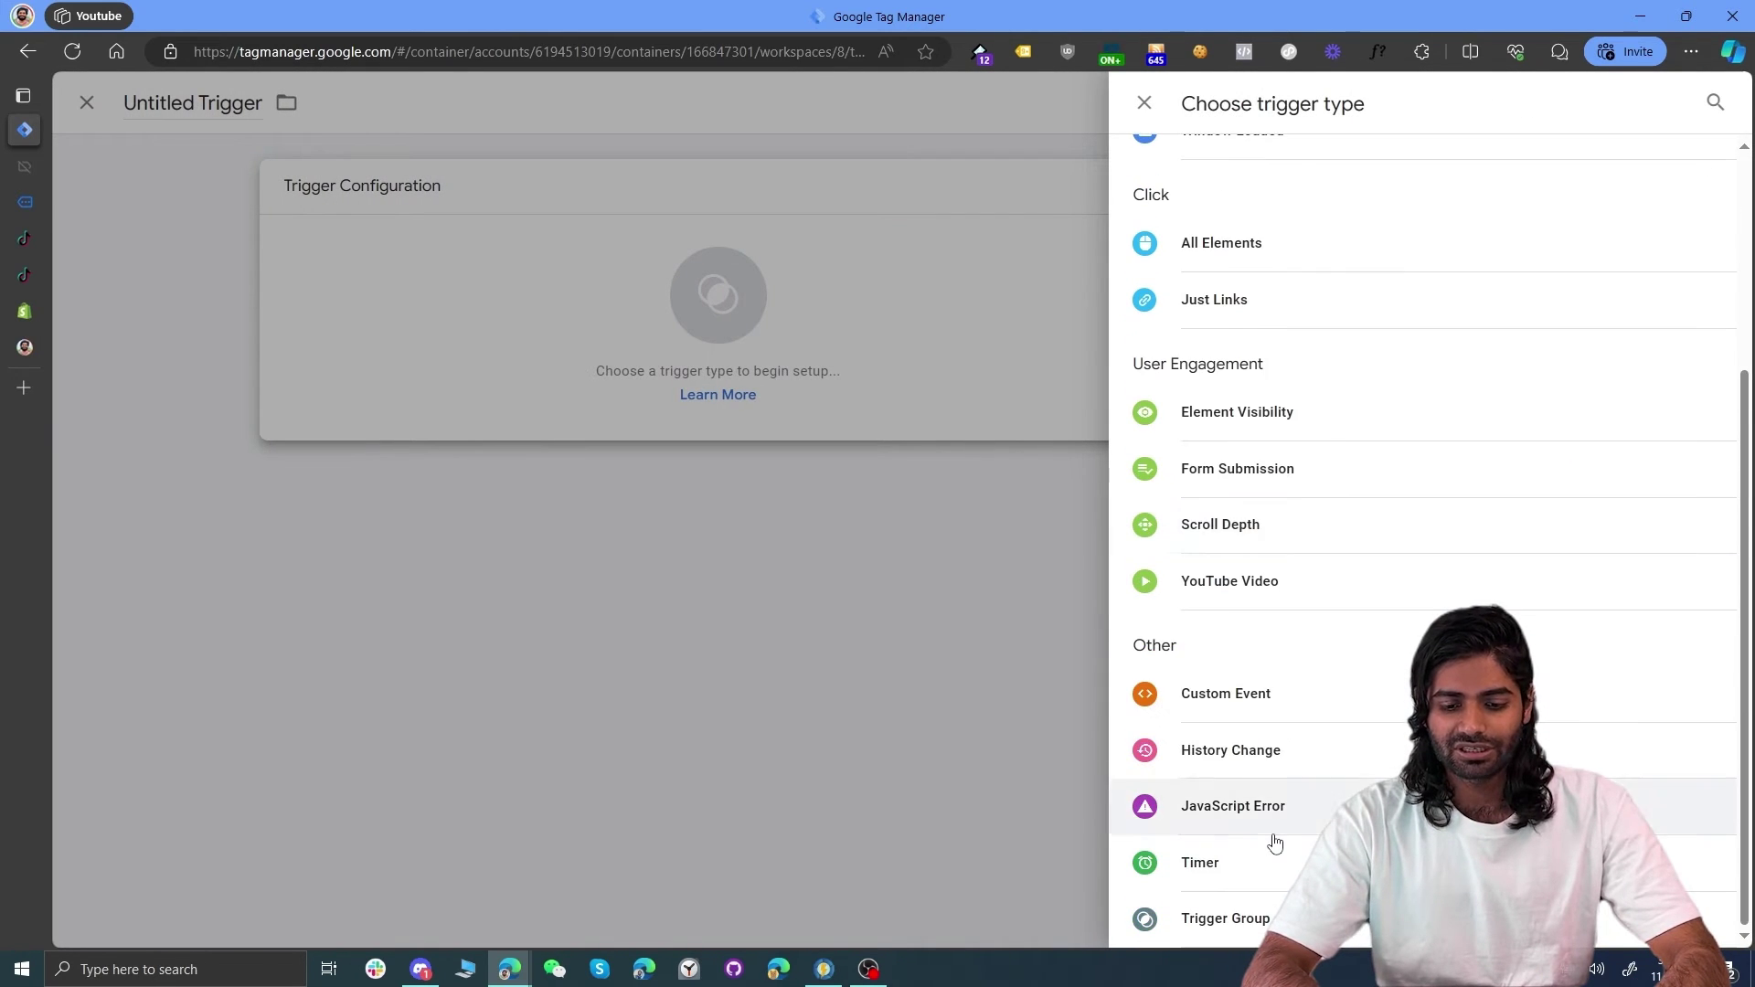
click(1224, 718)
Step: Copy the custom_add_to_cart event name from Tag Assistant into the trigger's Event name
mouse_move(31, 196)
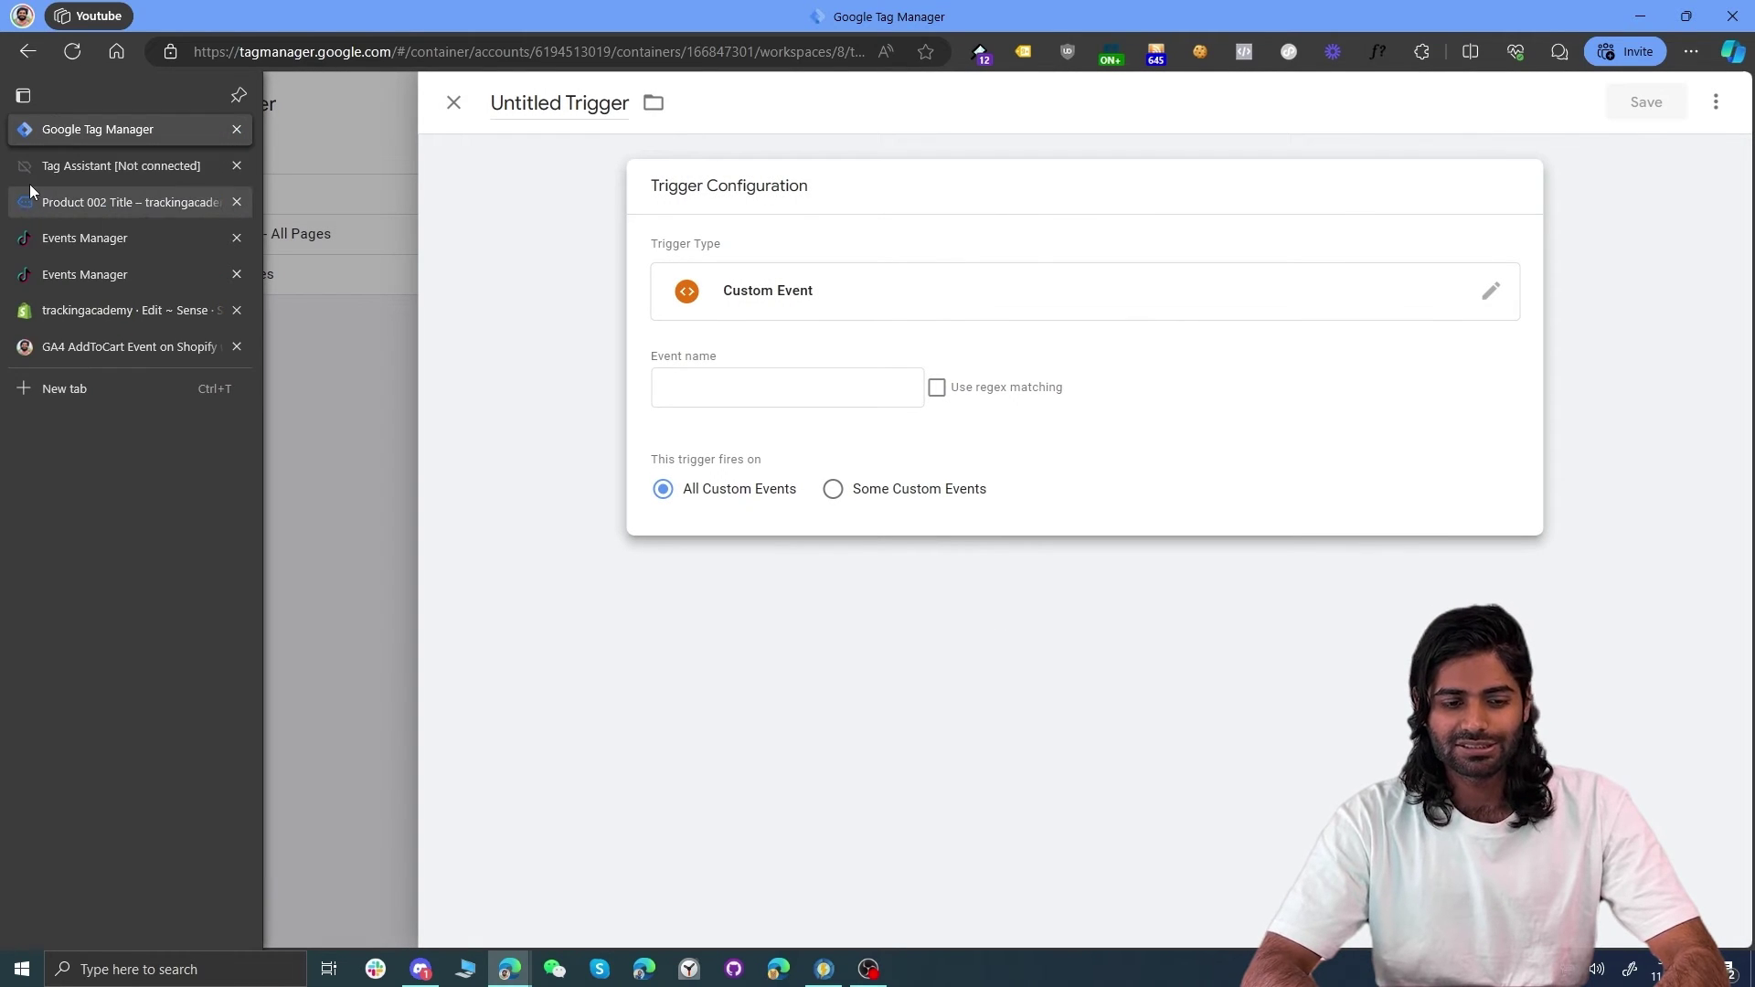
click(30, 175)
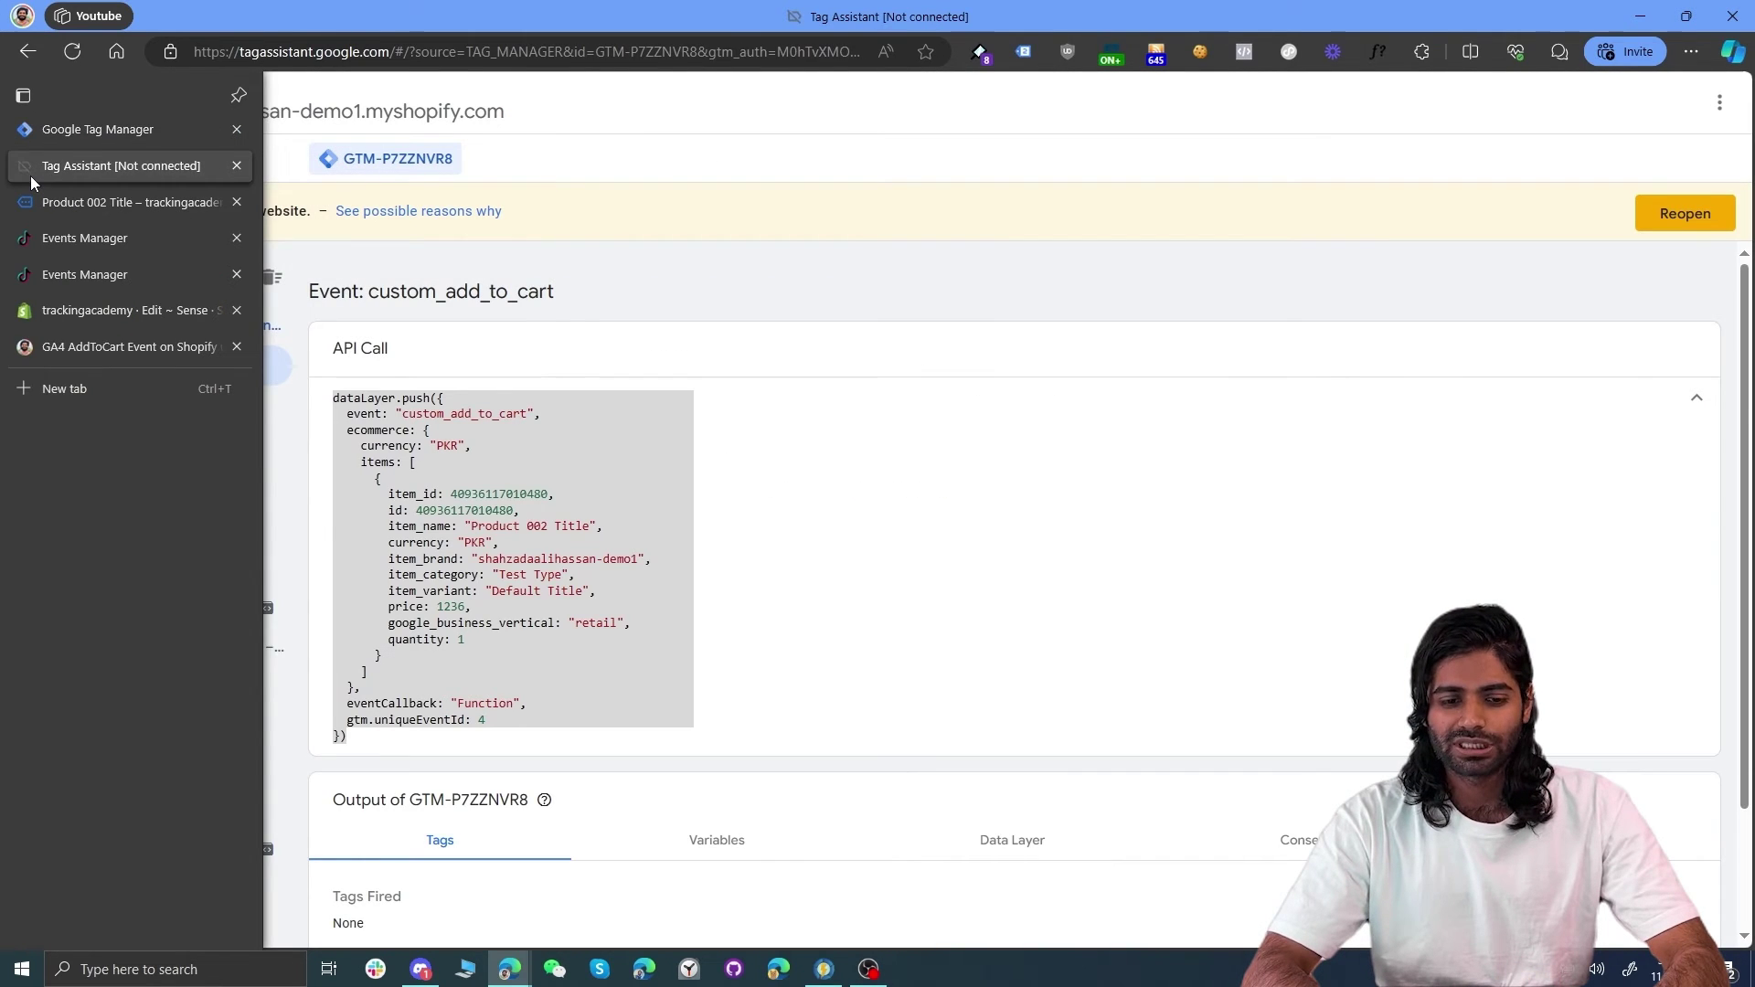
double_click(526, 300)
right_click(525, 300)
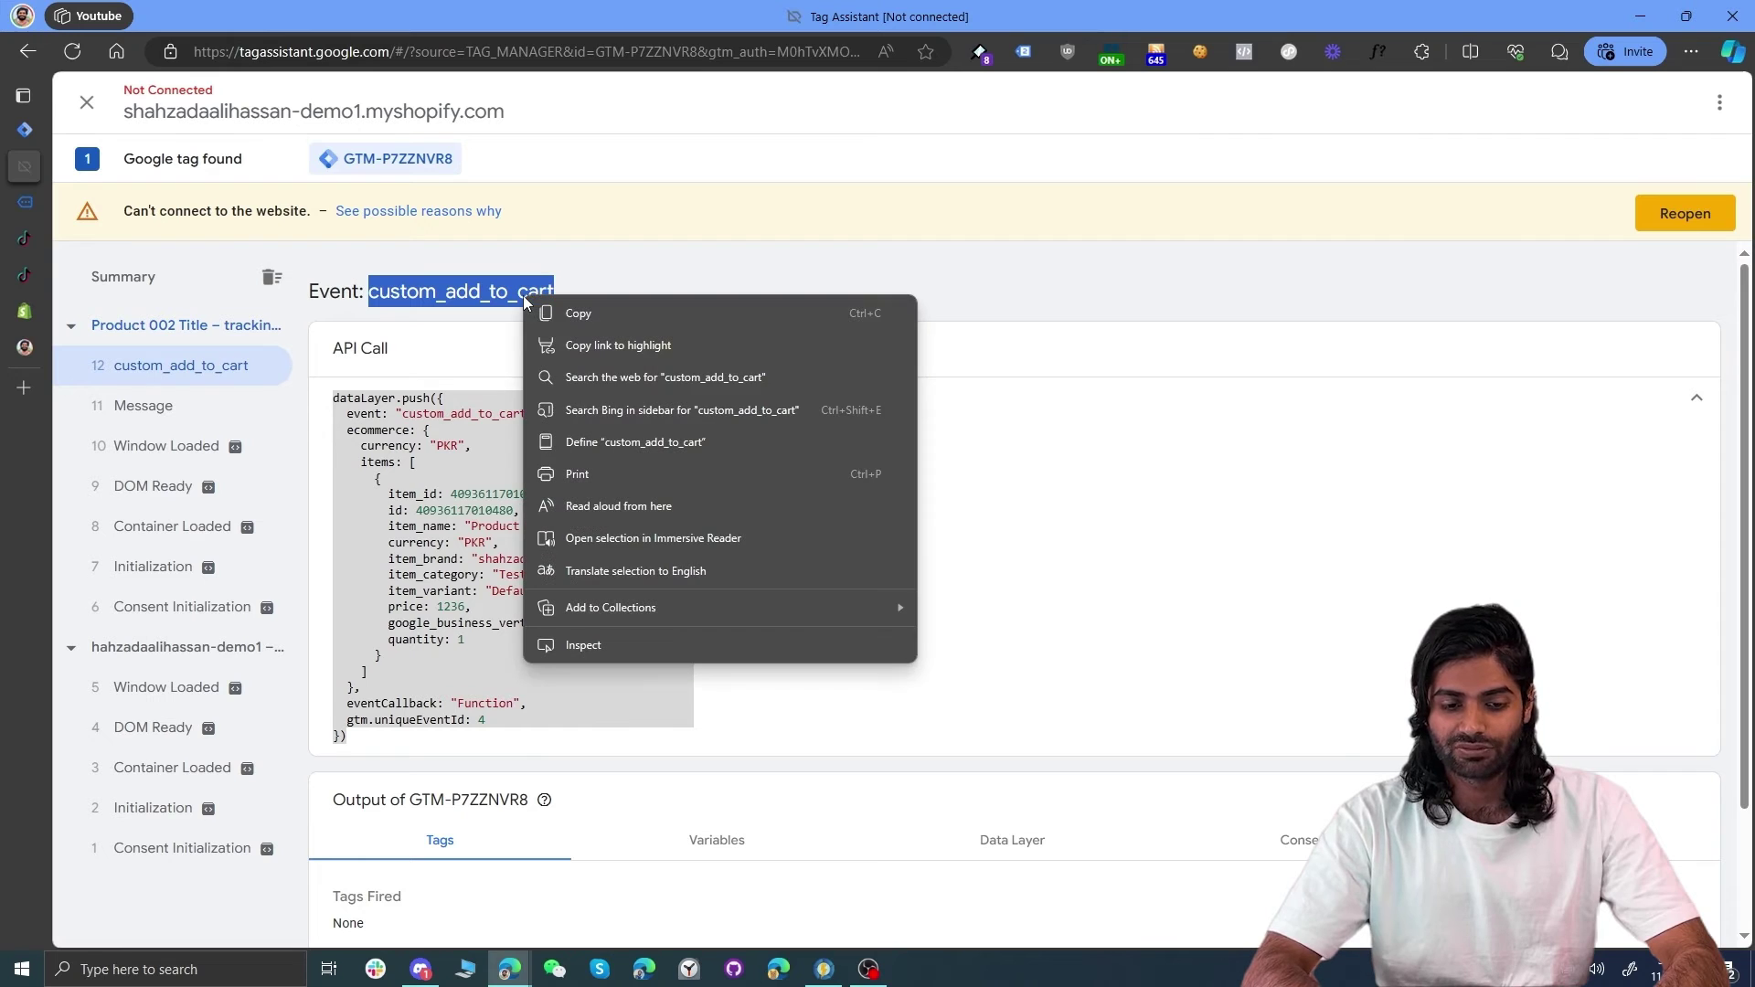
click(546, 316)
click(26, 133)
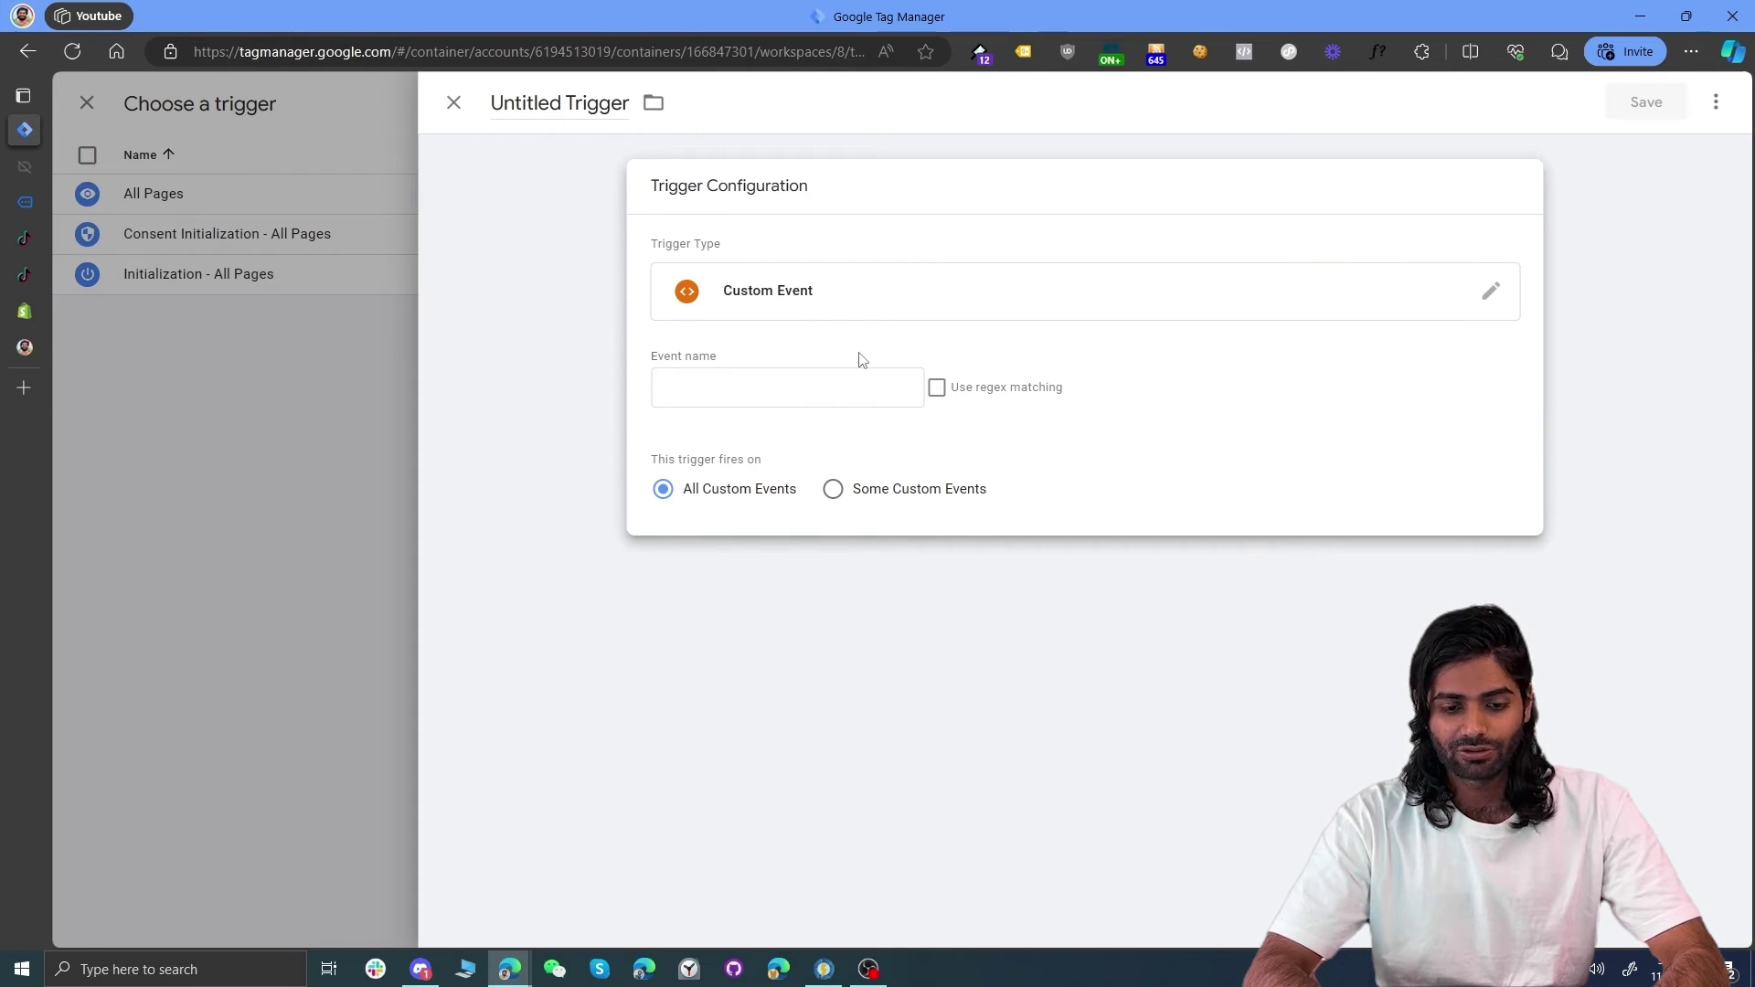
click(804, 391)
key(ctrl+v)
Step: Name the trigger CE custom_add_to_cart and save it
click(587, 109)
key(ctrl+v)
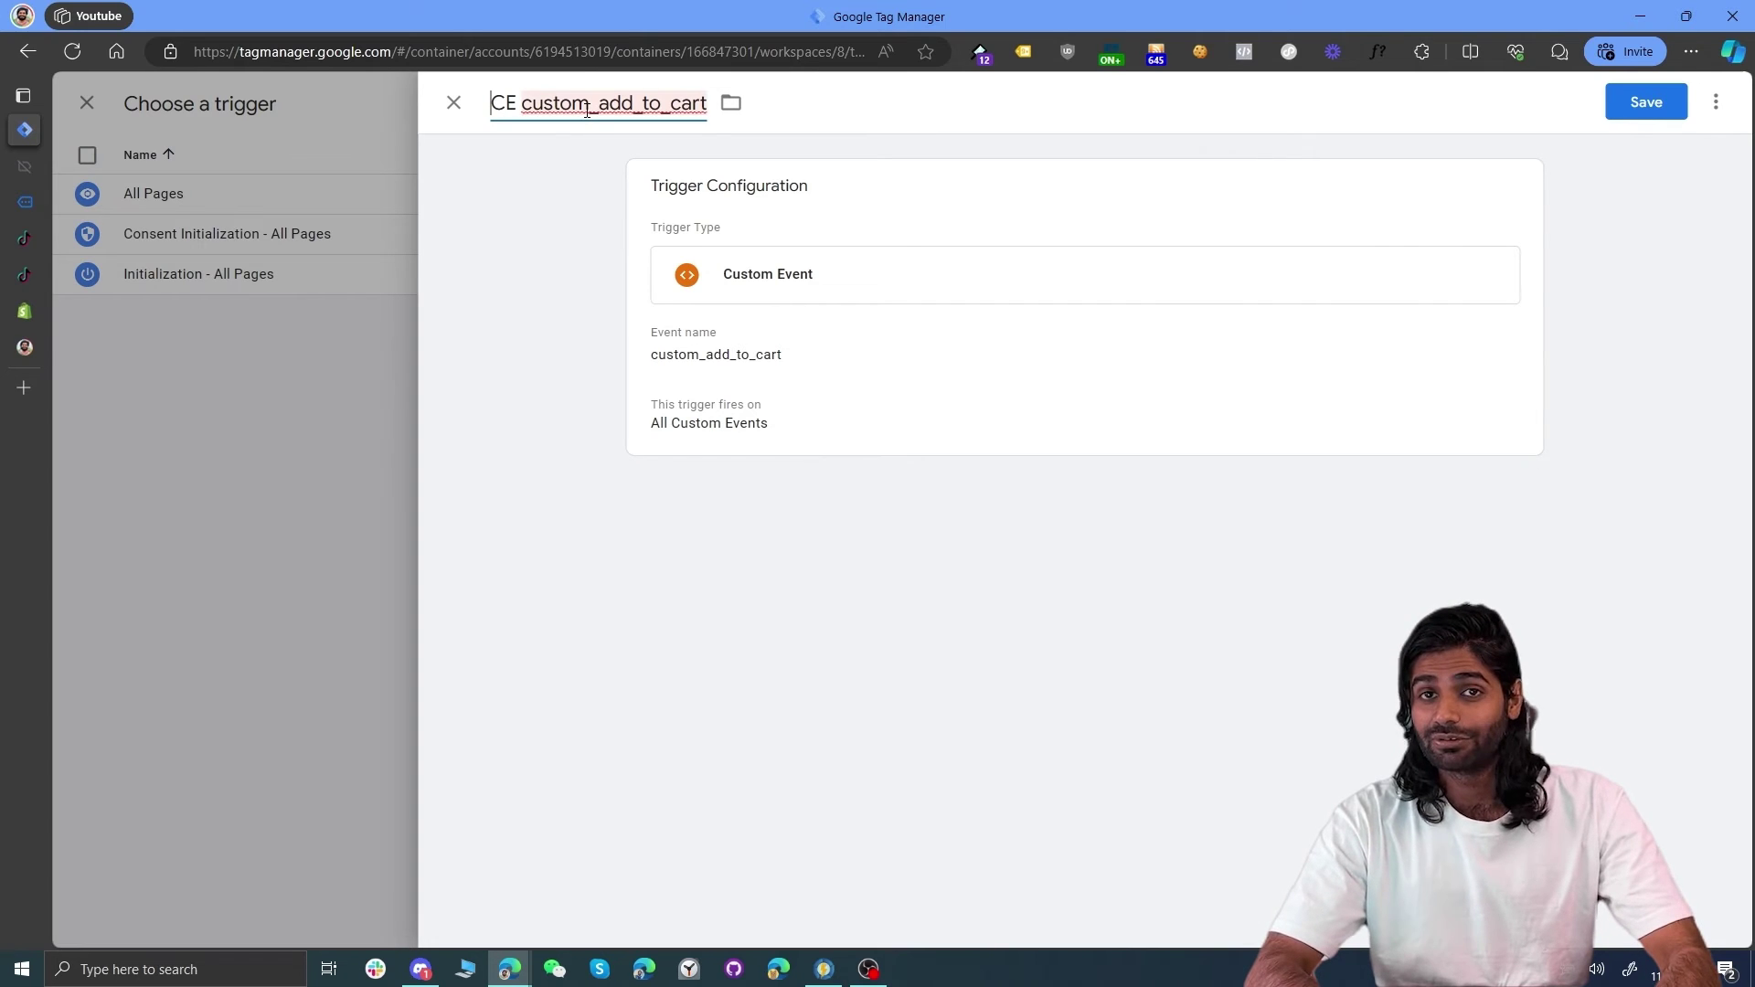
click(1649, 102)
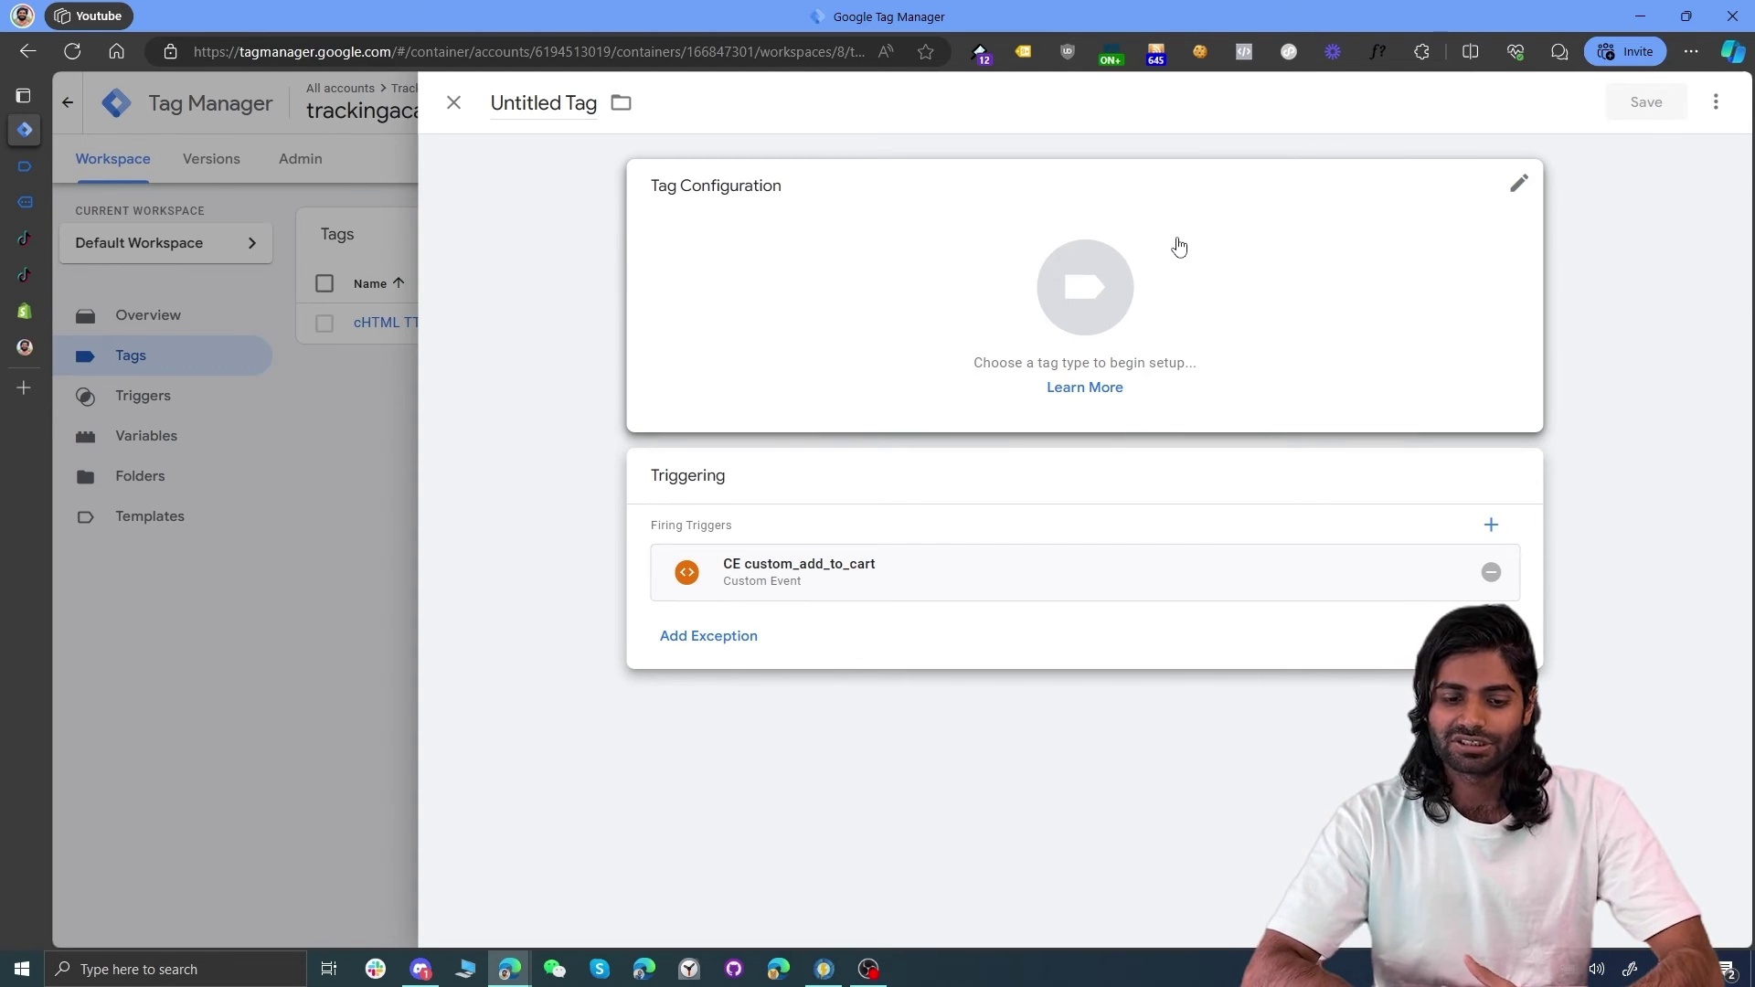
Step: Make it a TikTok Pixel tag with Pixel ID {{TT Pixel ID}} and trigger event AddToCart
click(1301, 333)
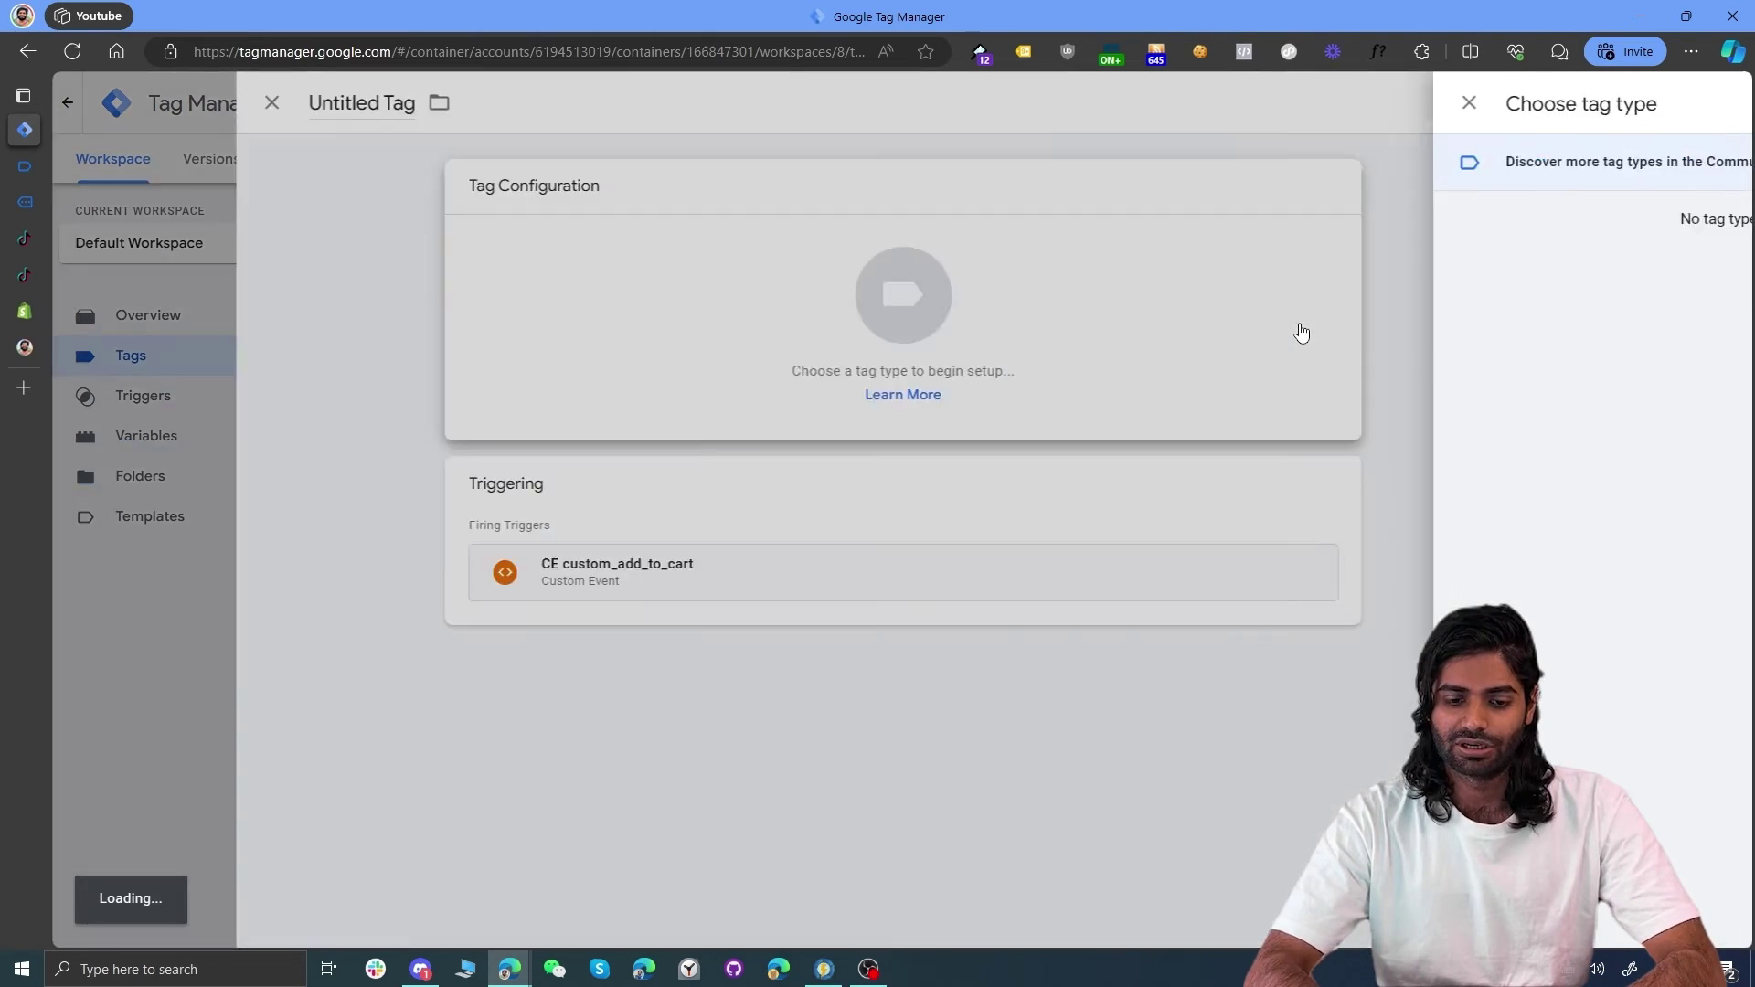
click(1385, 338)
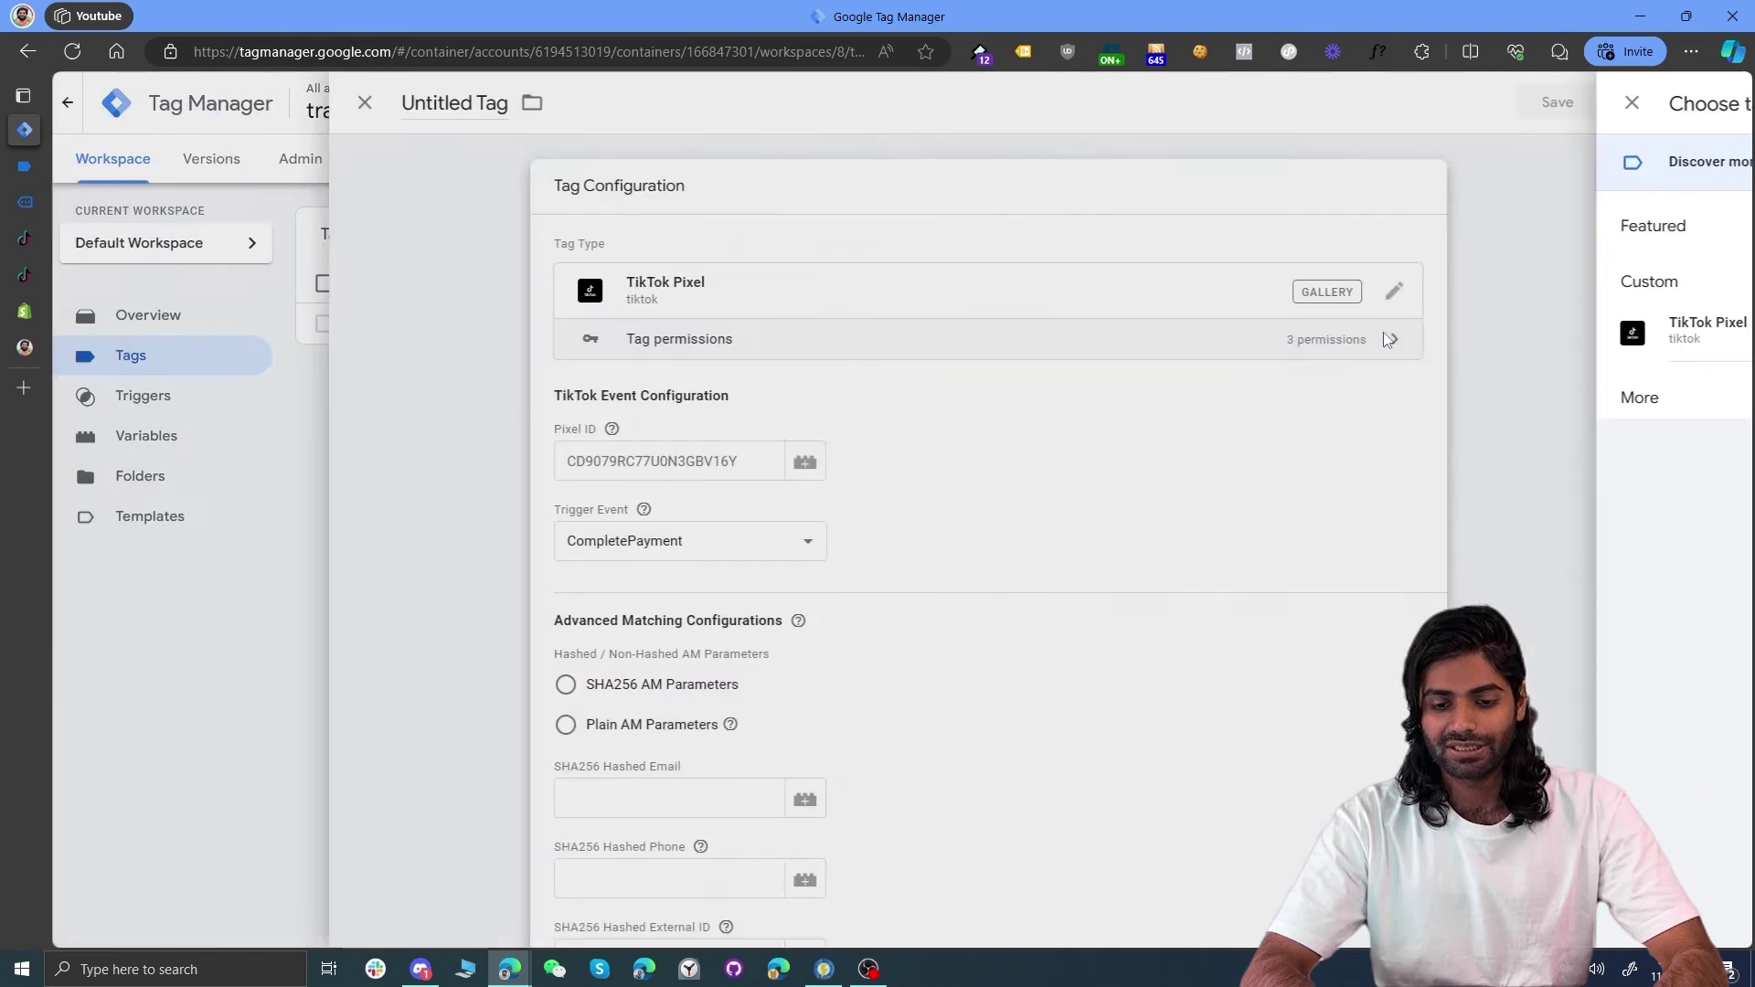
scroll(709, 455, down, 1)
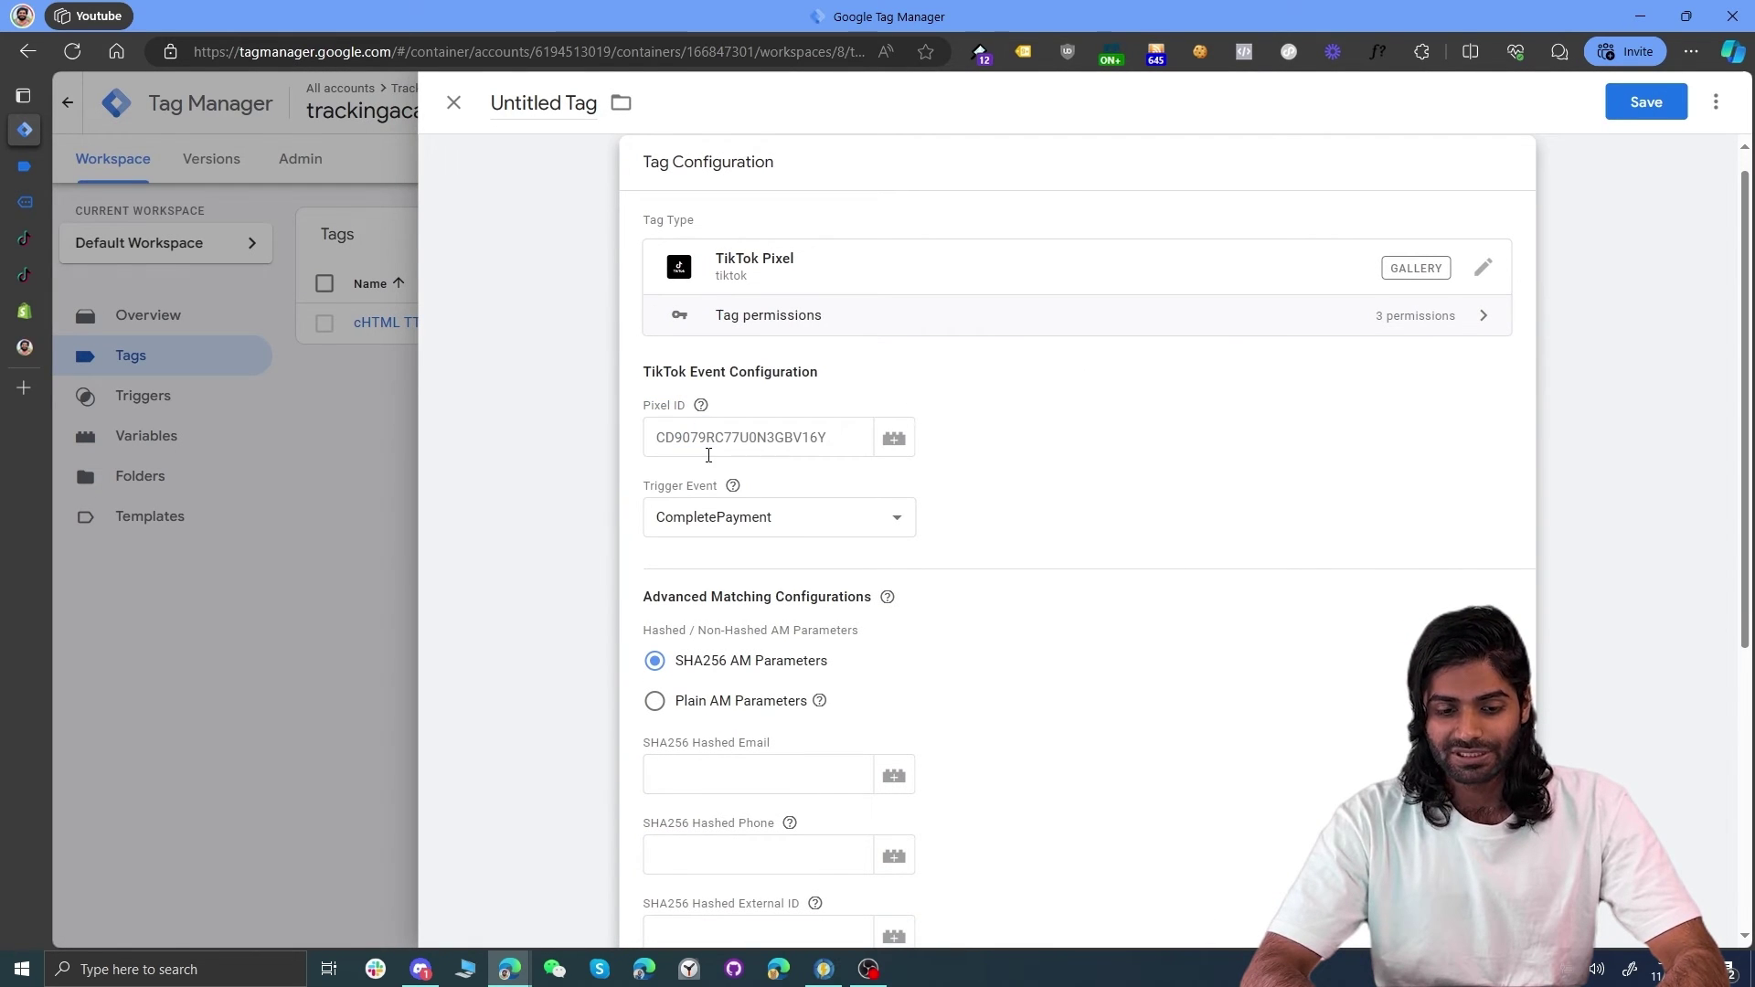
click(902, 438)
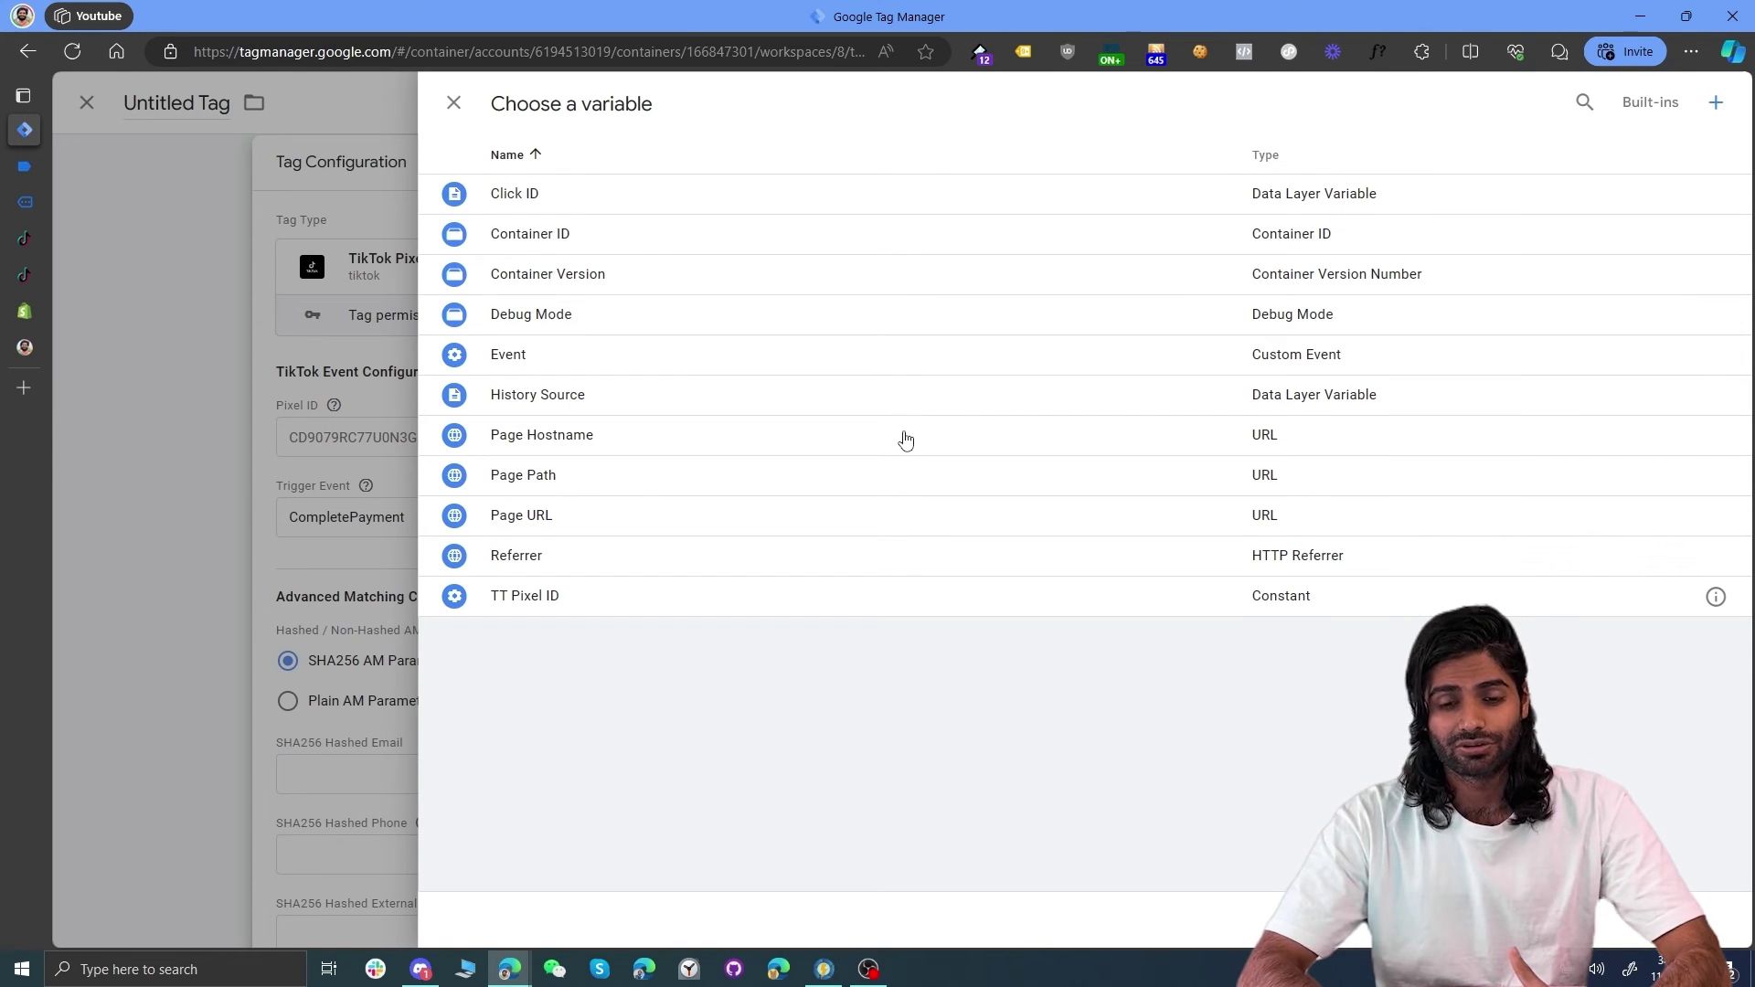
click(570, 599)
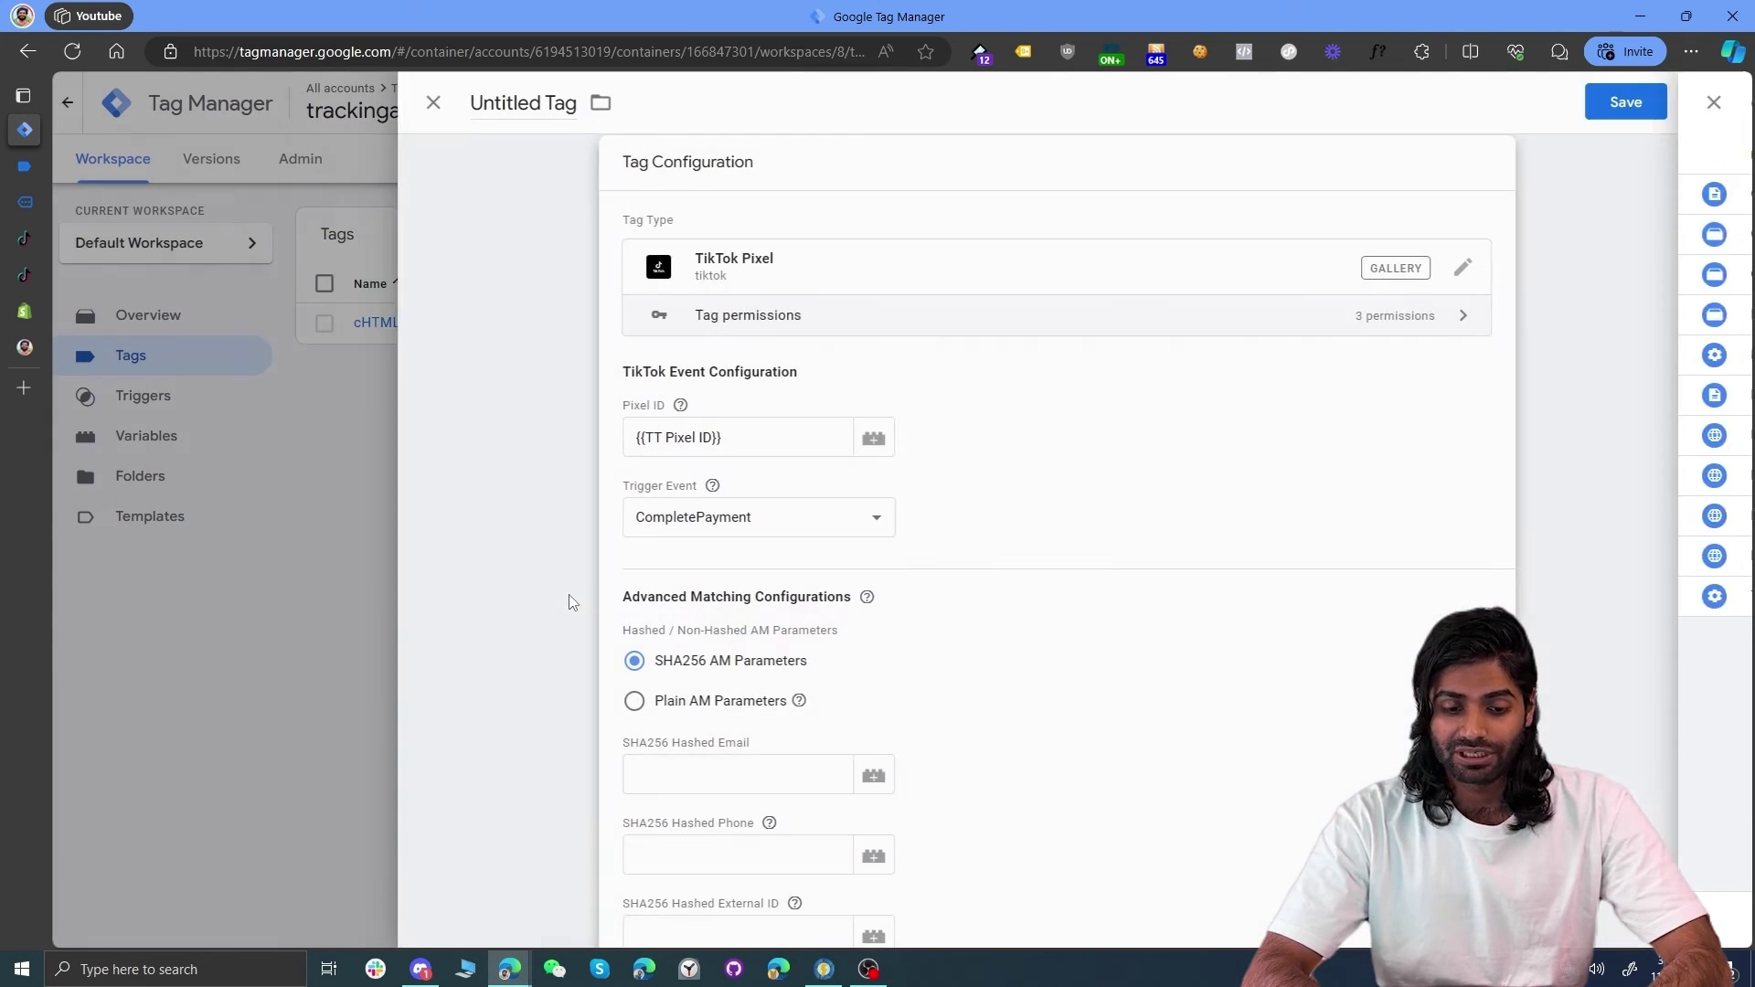
click(721, 535)
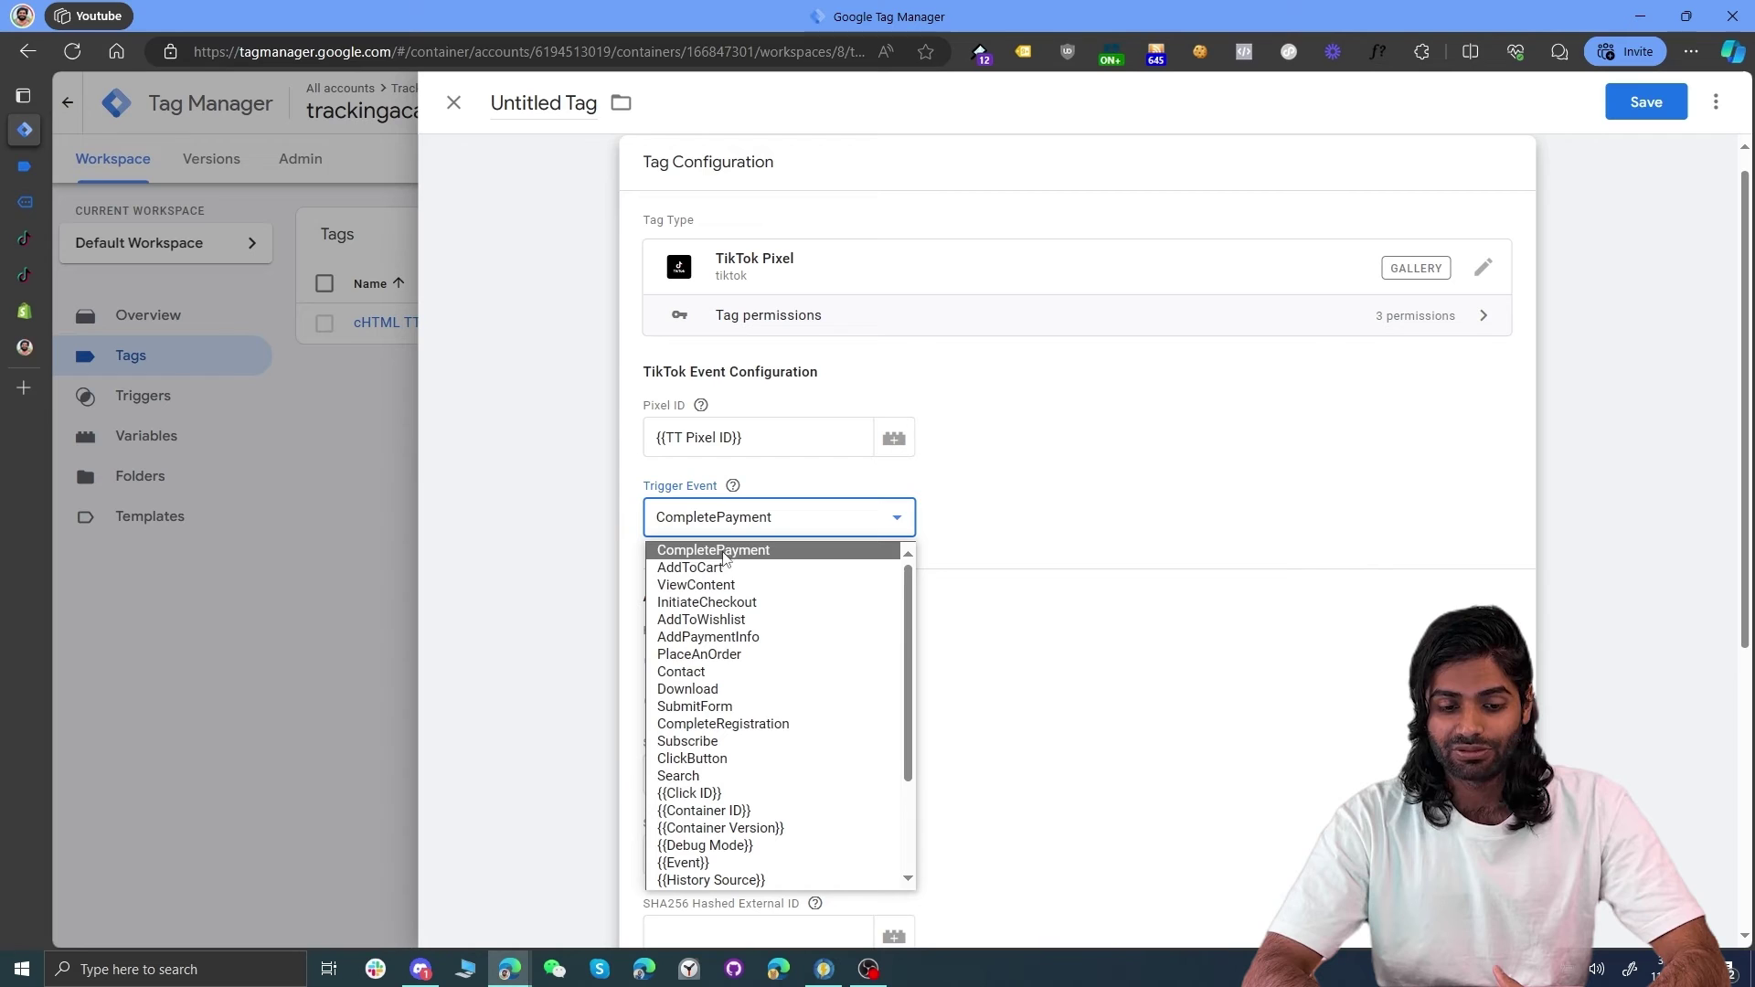
click(726, 569)
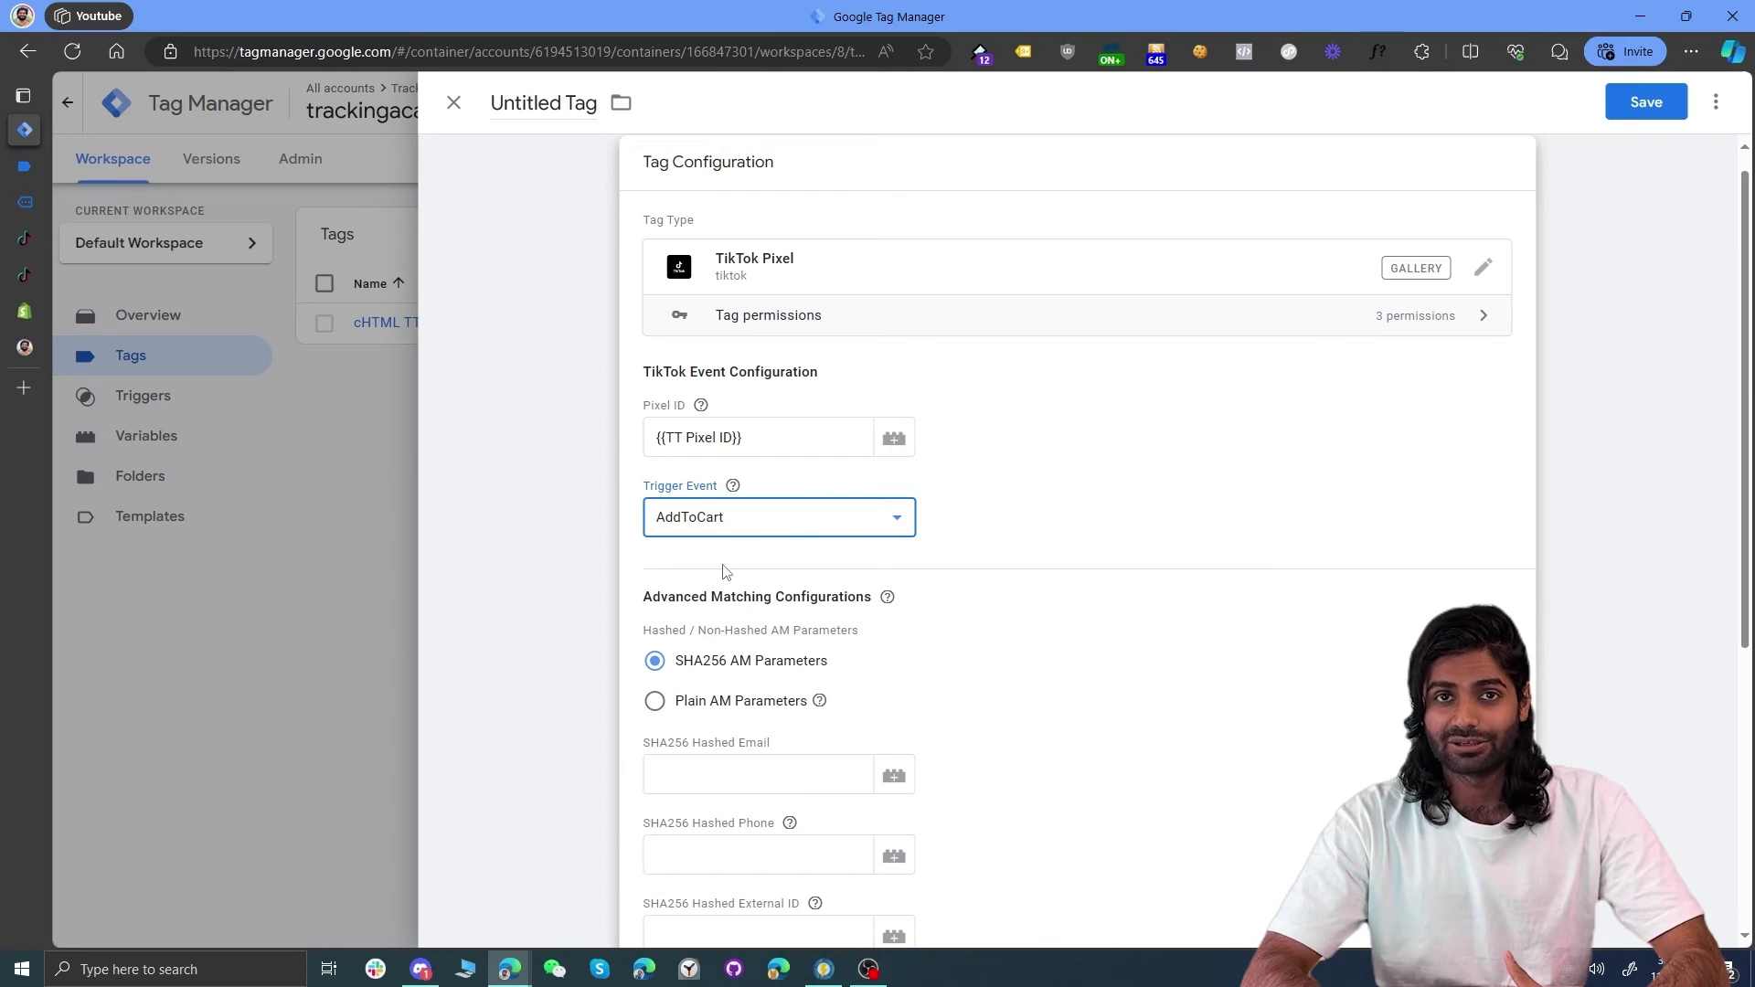
Step: Expand Object Properties, tick Use GA E-commerce Data Layers, and check the currency key in Tag Assistant
scroll(857, 612, down, 4)
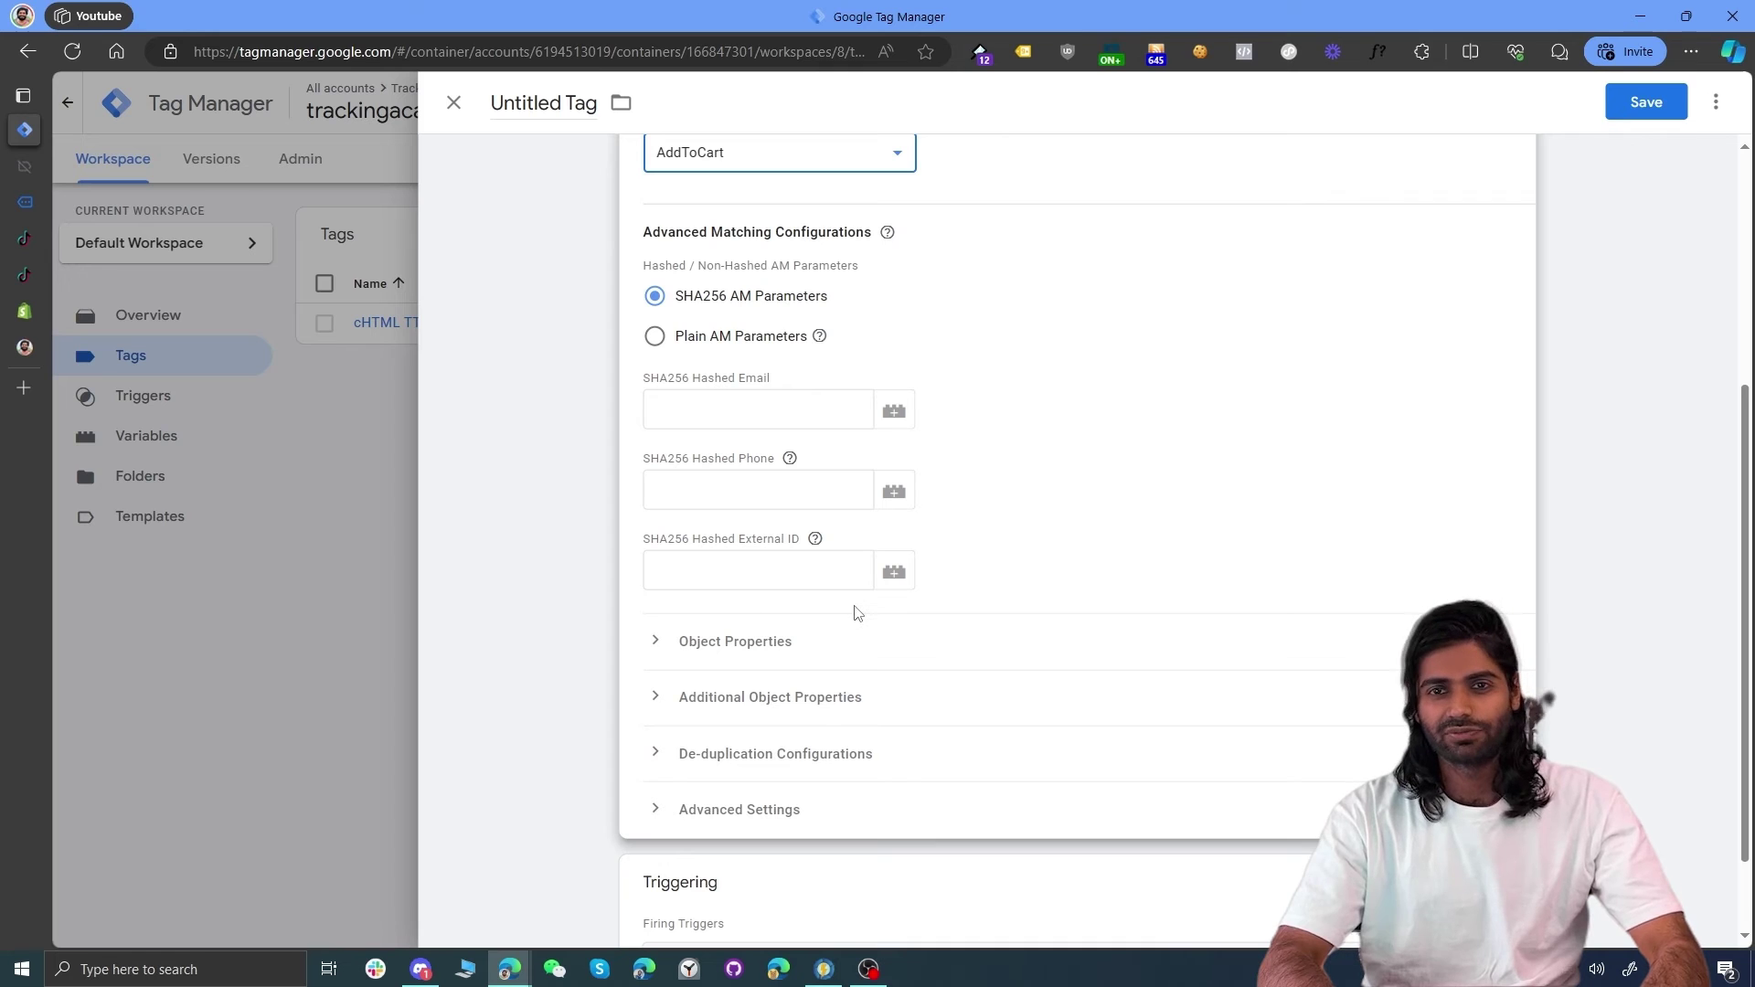
scroll(858, 612, down, 2)
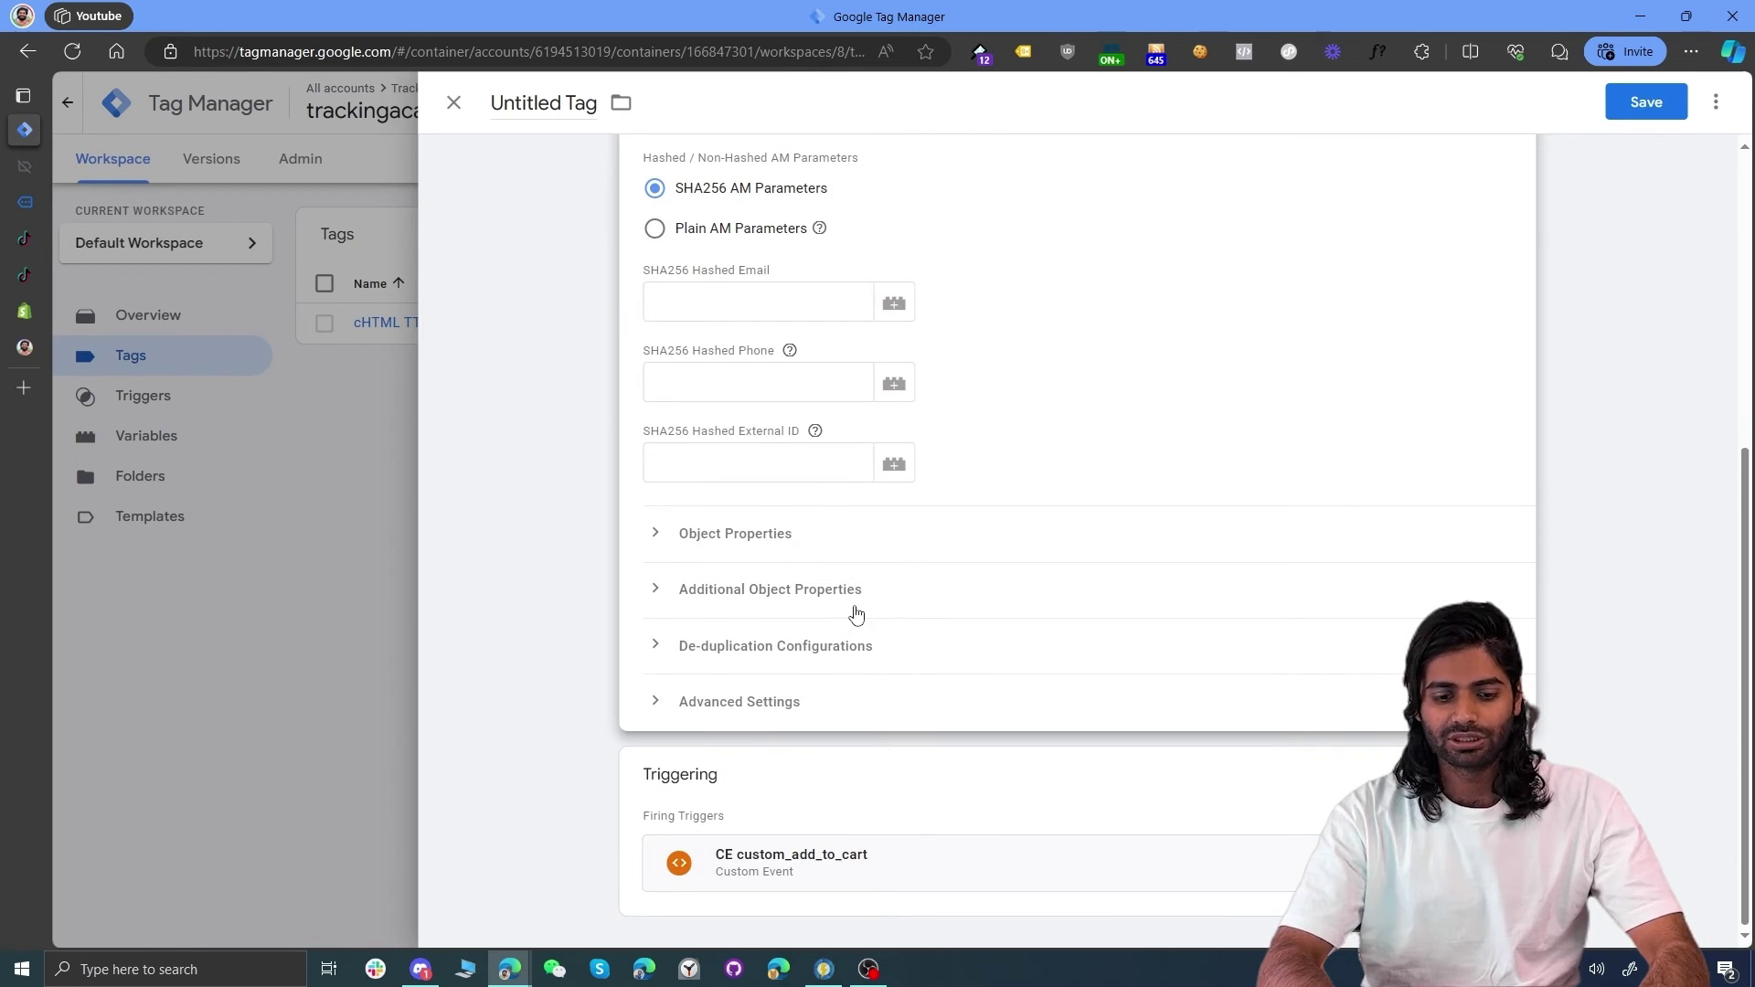
click(727, 536)
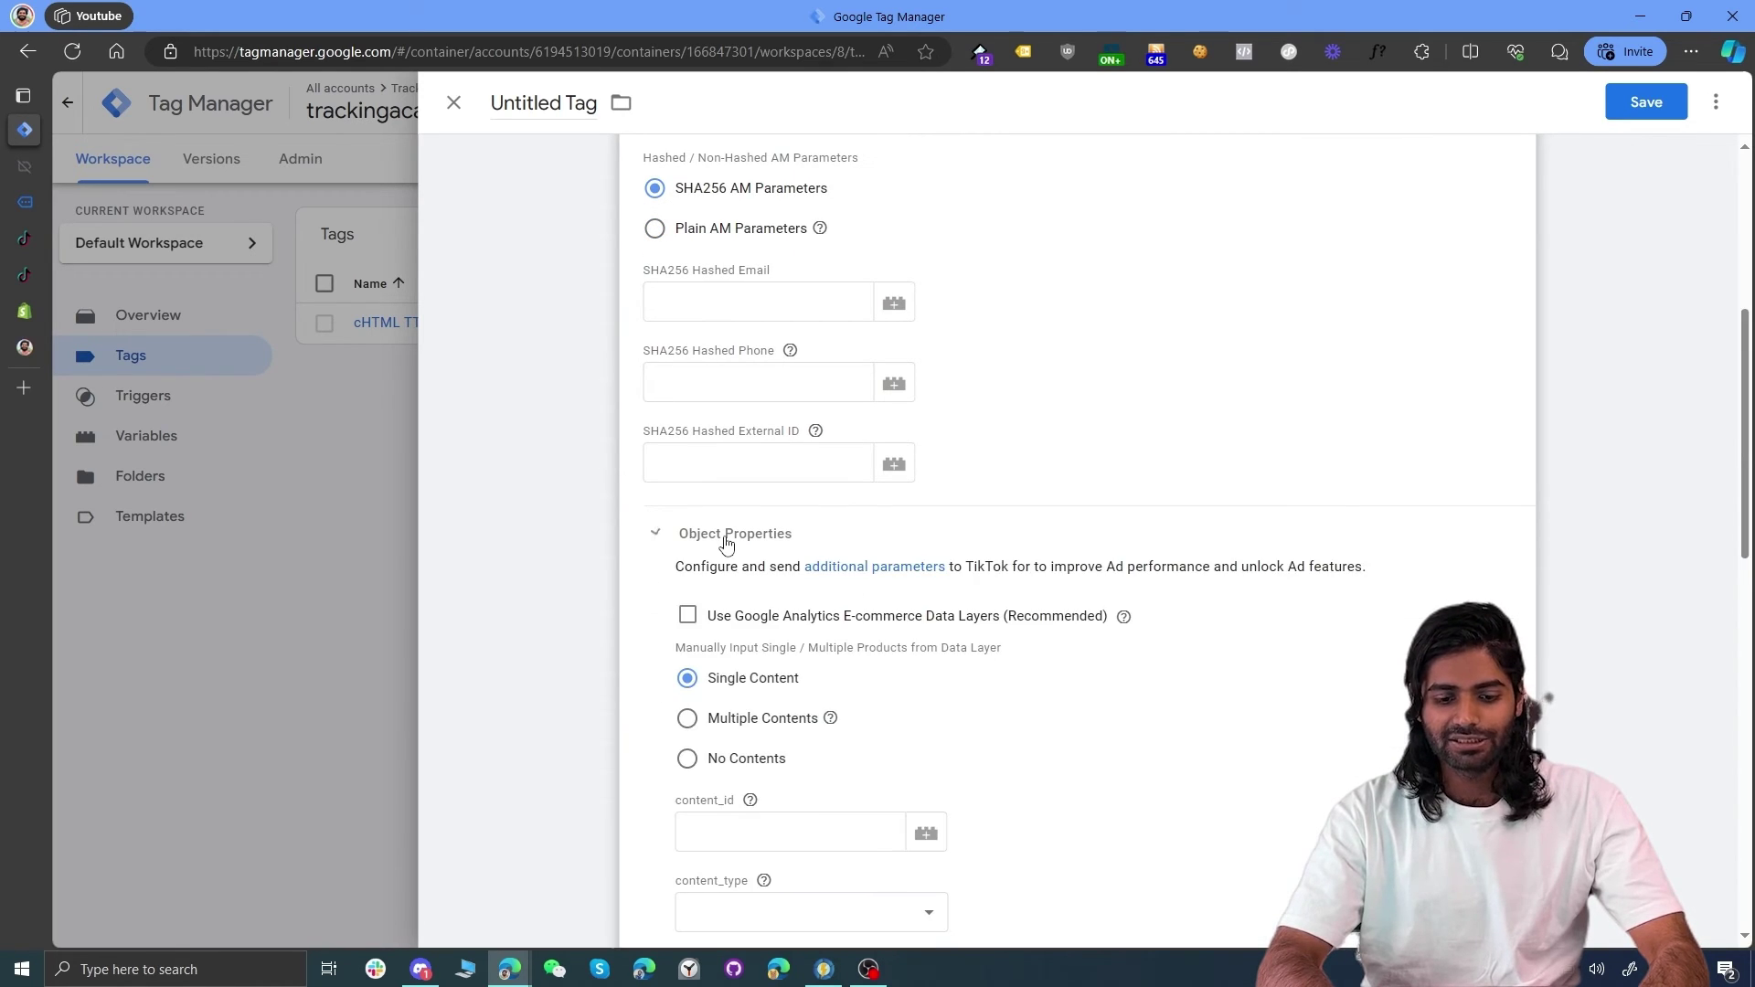
scroll(724, 547, down, 2)
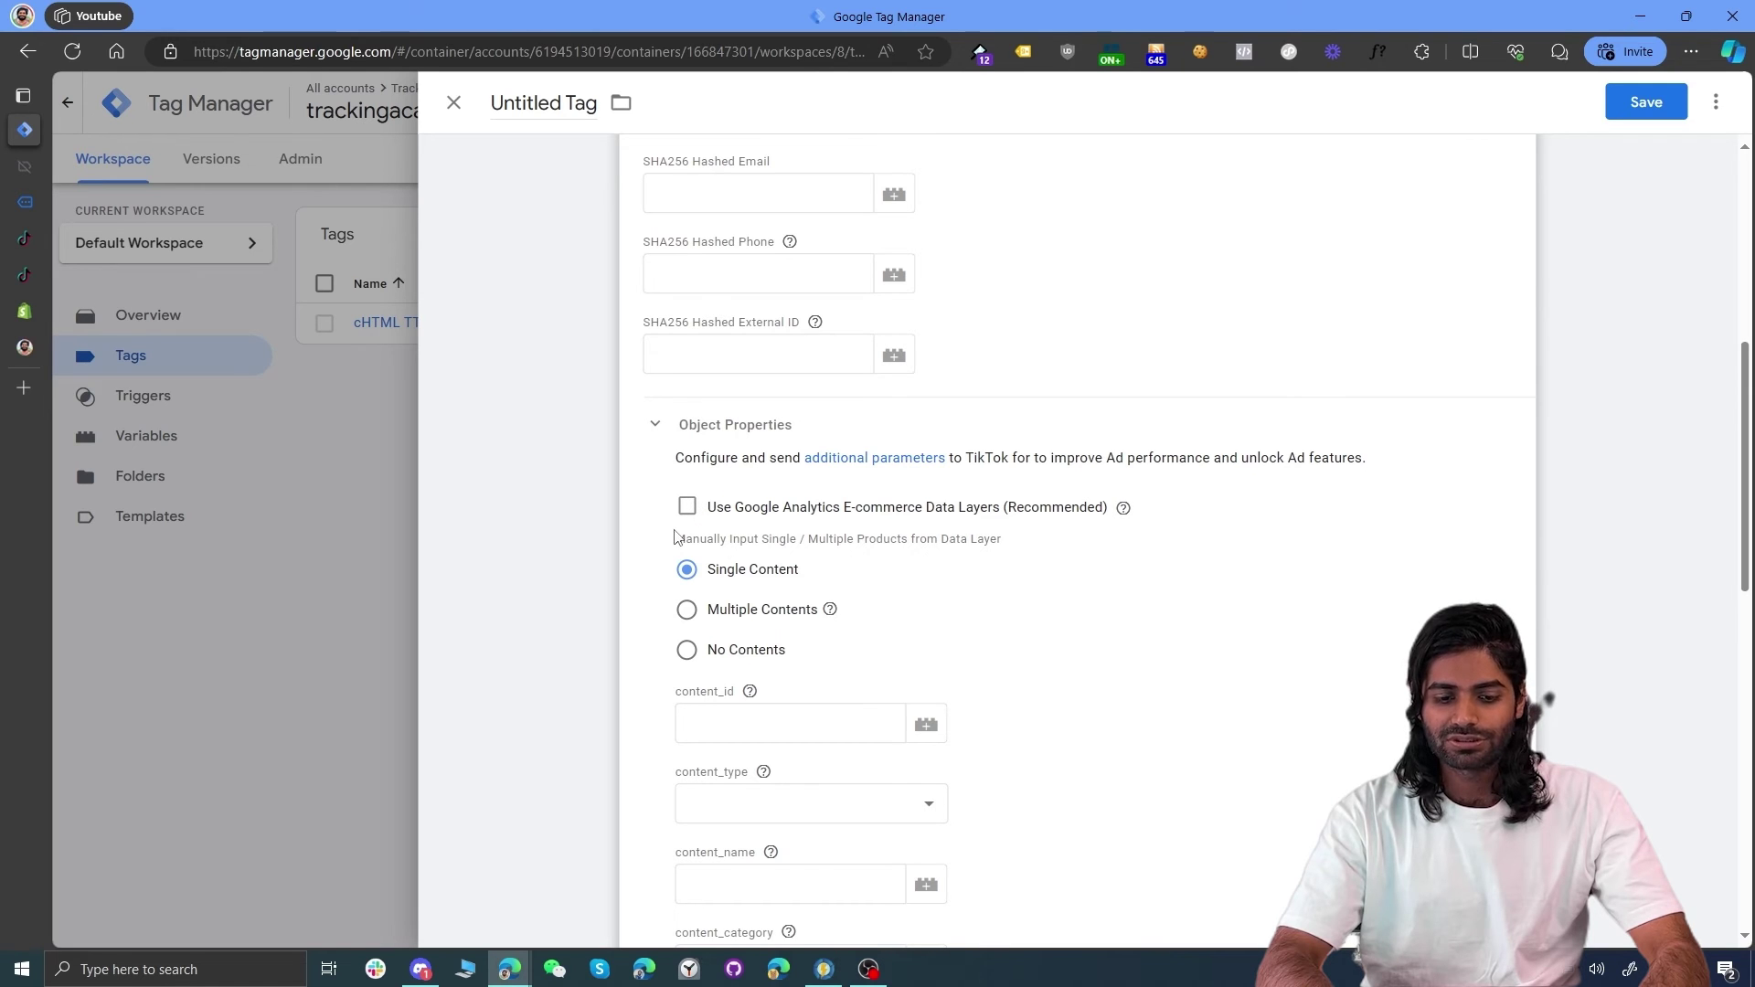
click(688, 509)
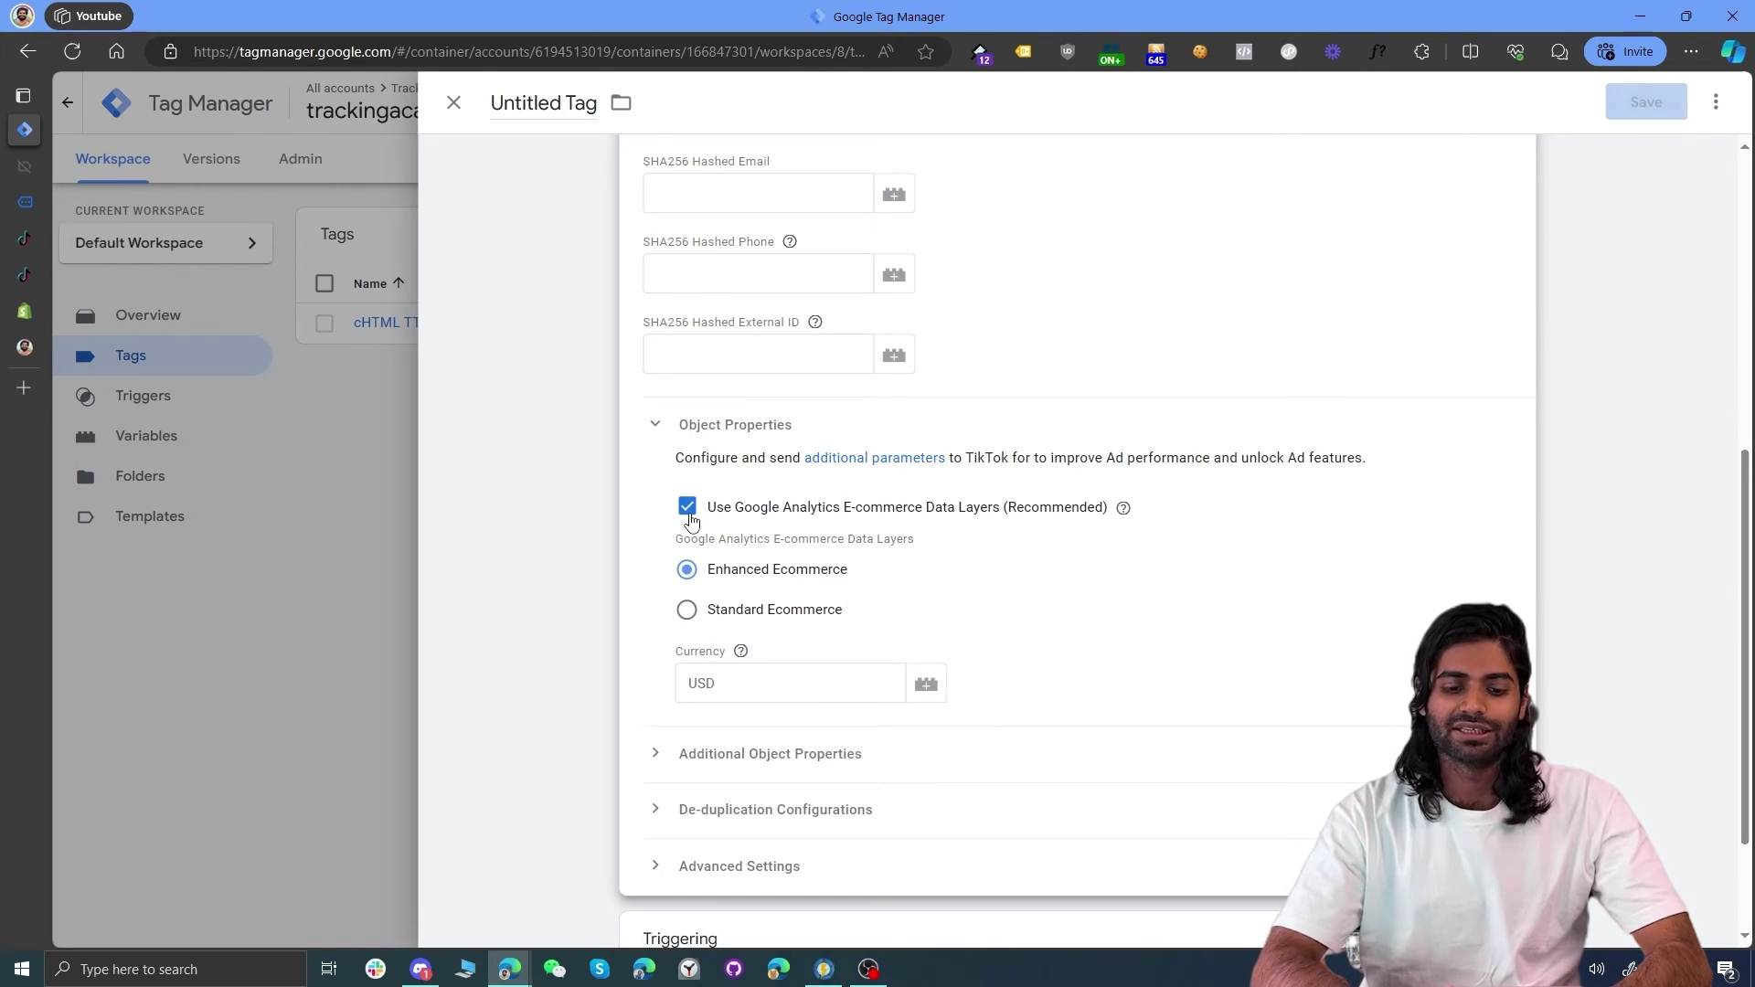
click(925, 685)
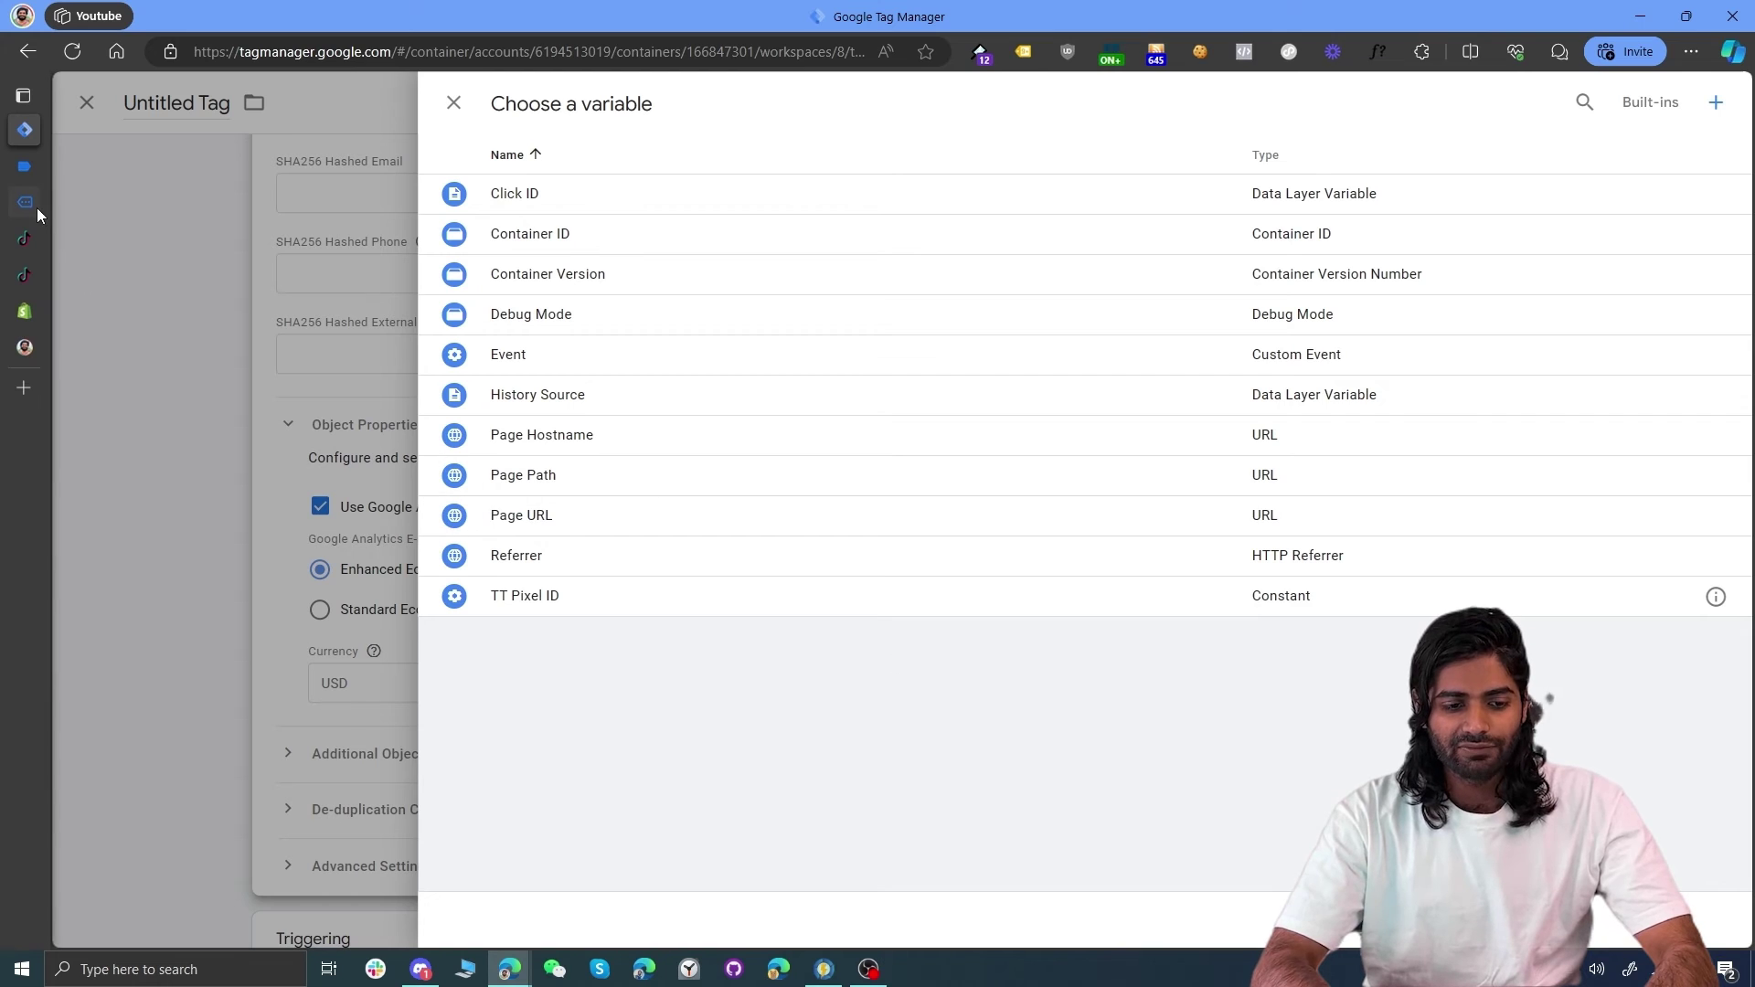
click(29, 174)
Step: Create a new Data Layer Variable with the key ecommerce.currency
click(417, 371)
double_click(383, 370)
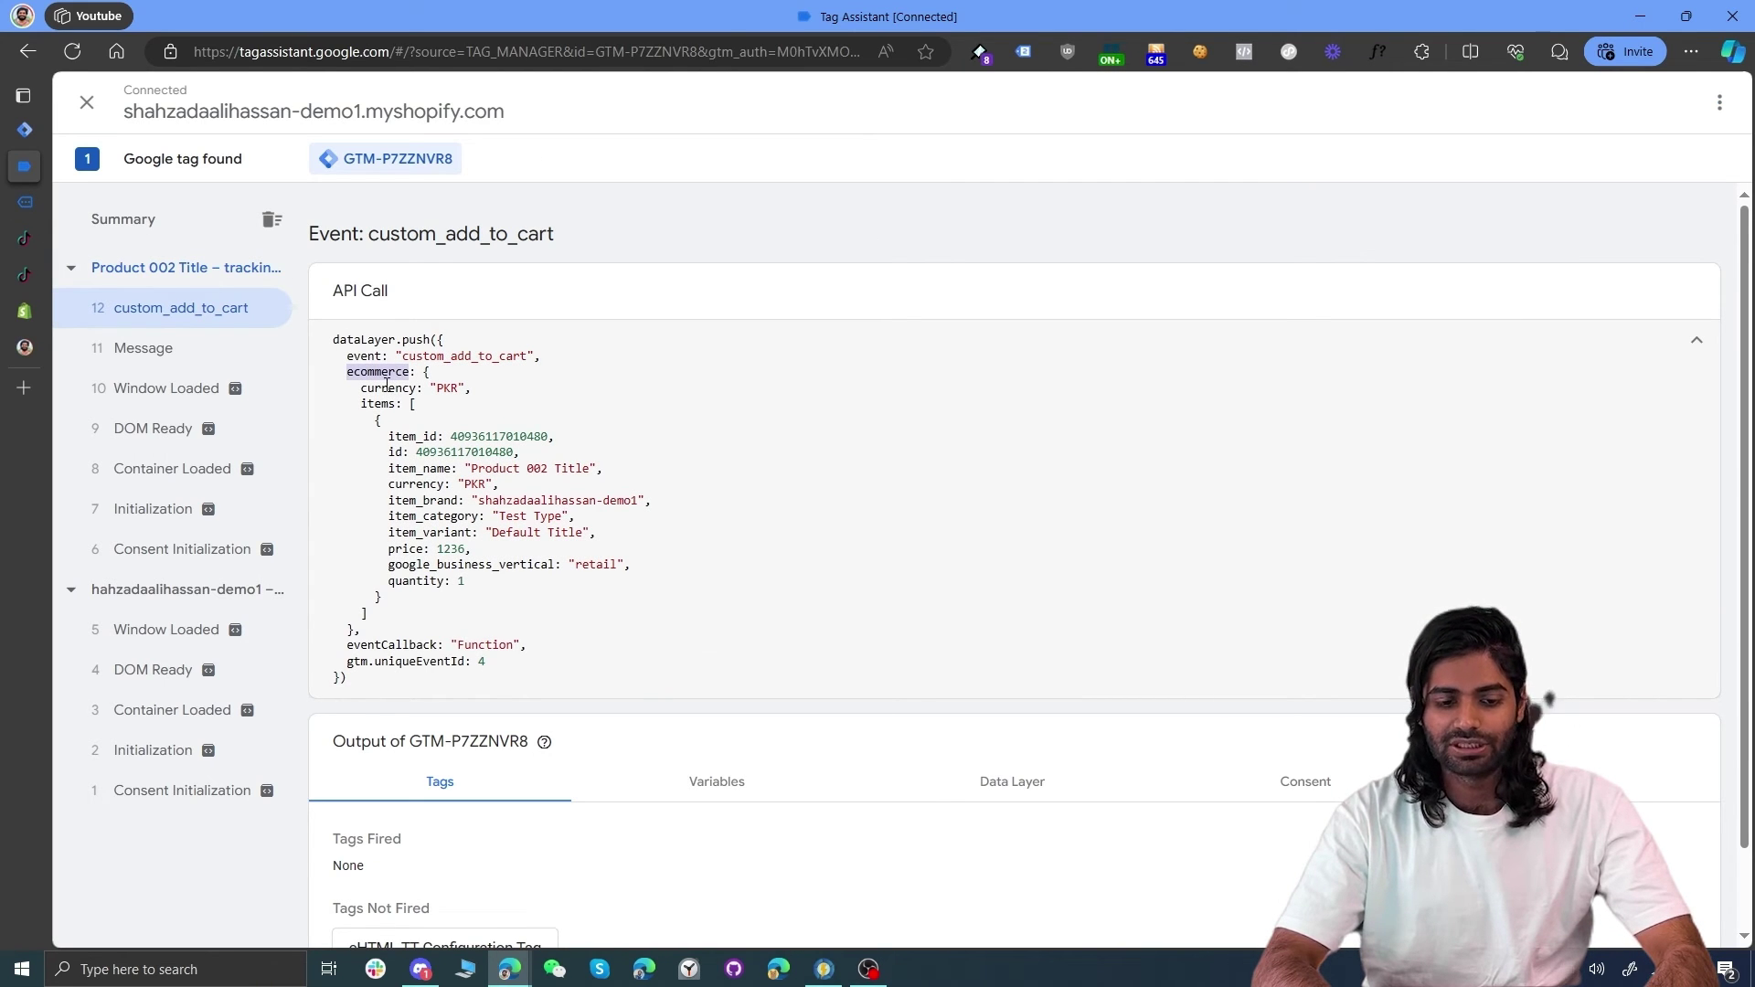
click(128, 131)
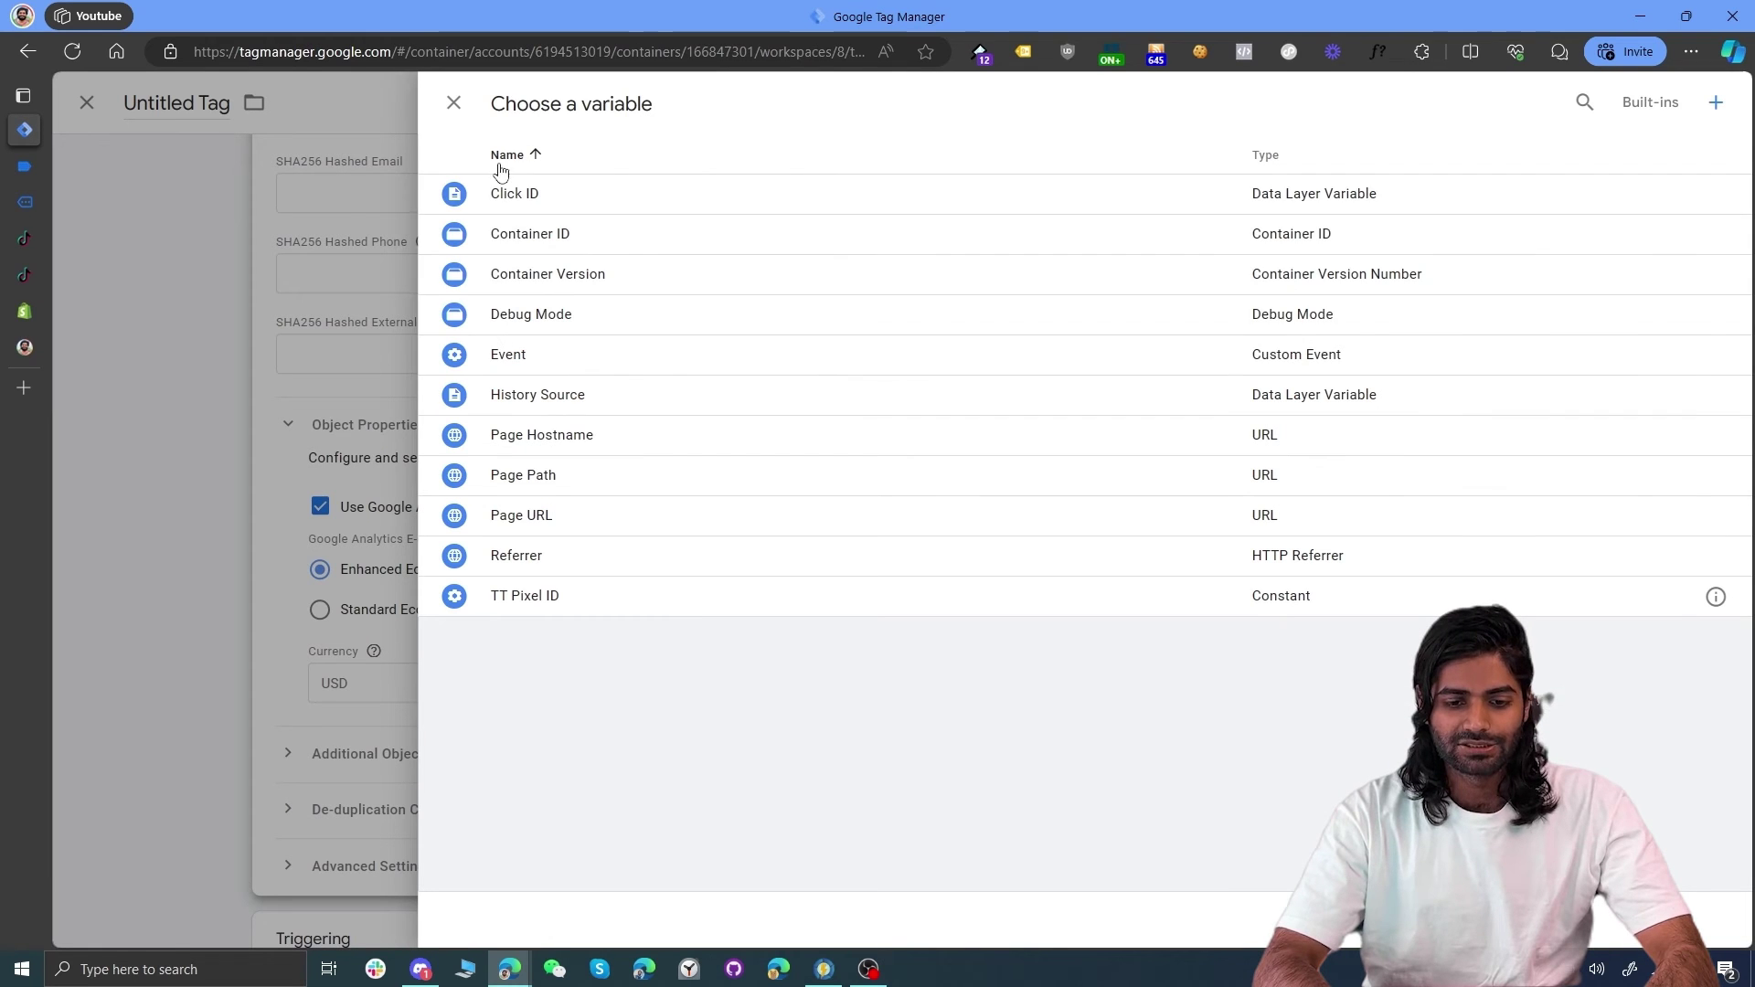
click(1716, 102)
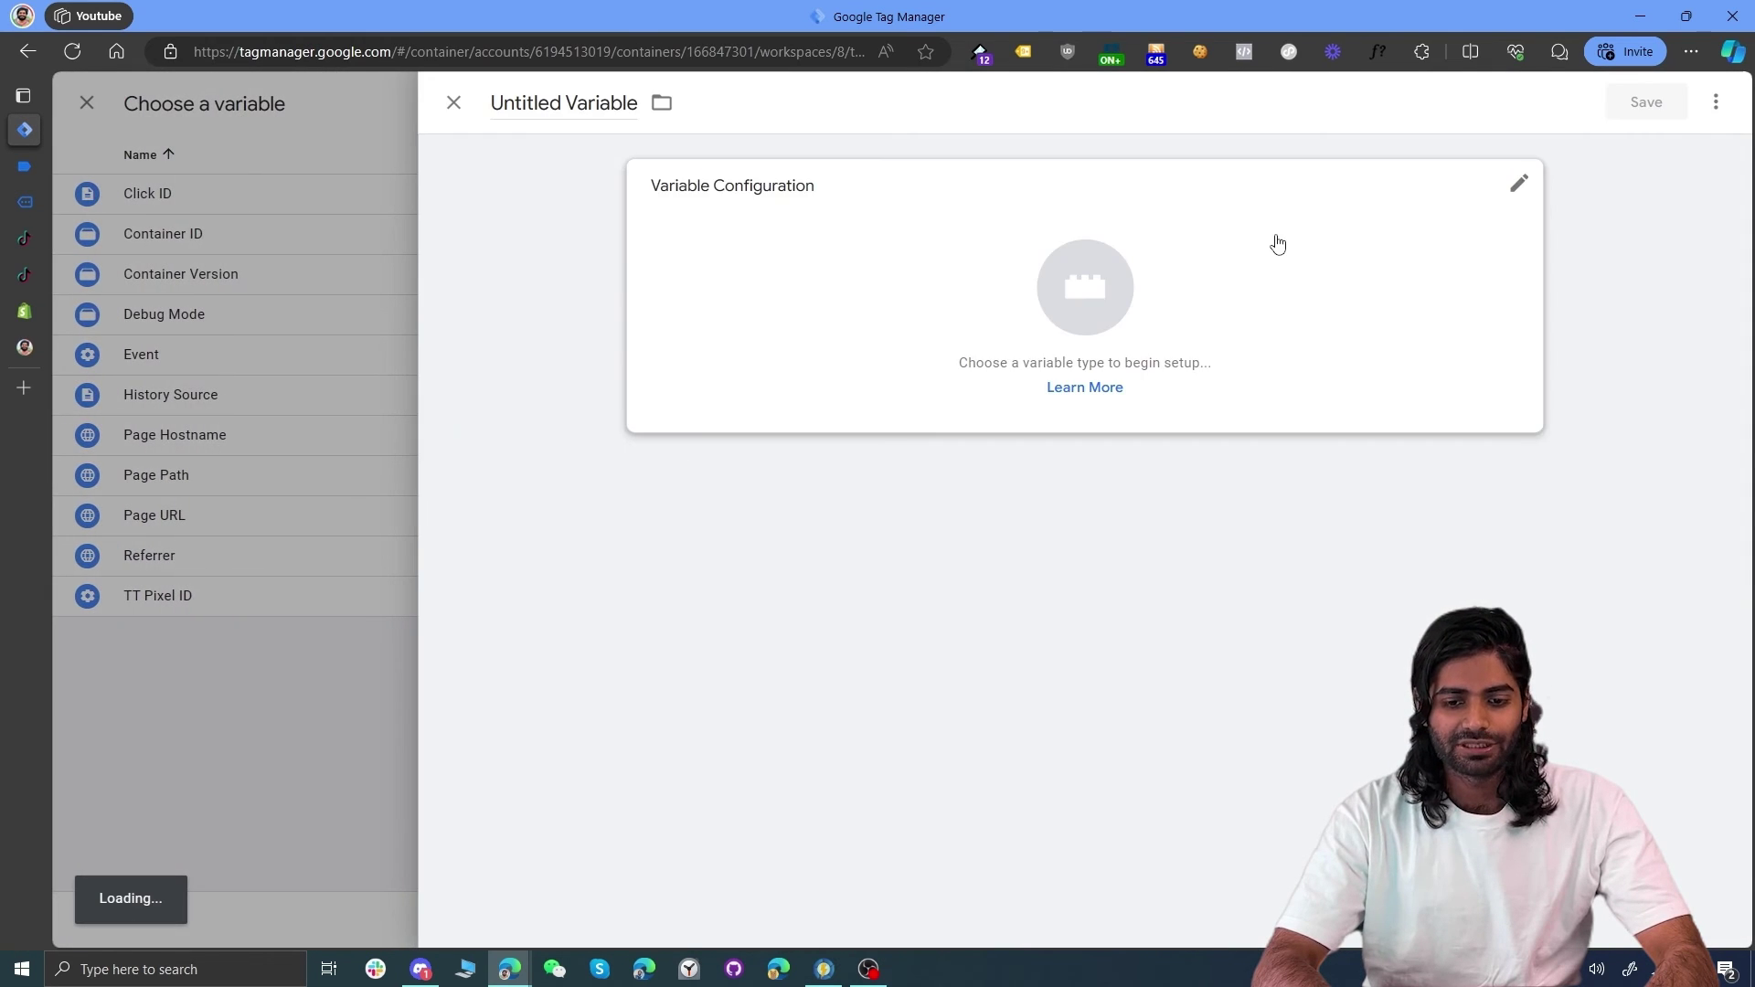
click(1277, 244)
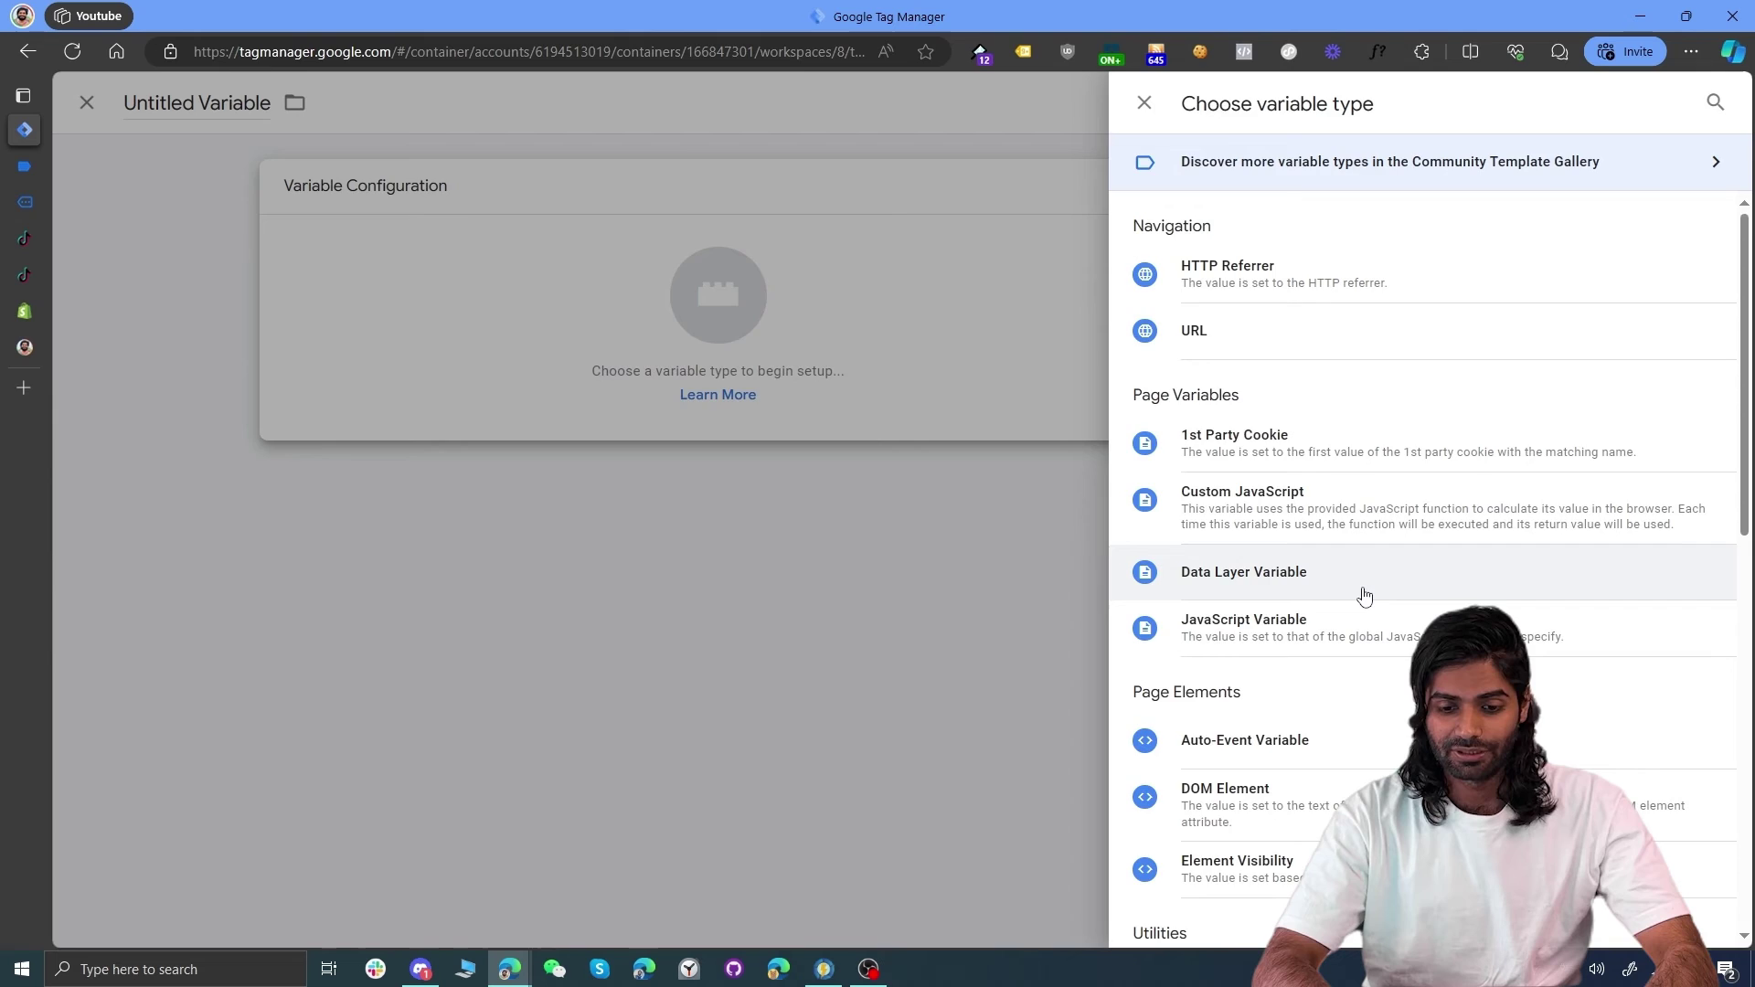
click(1335, 581)
click(833, 398)
text(ecommerce.currency)
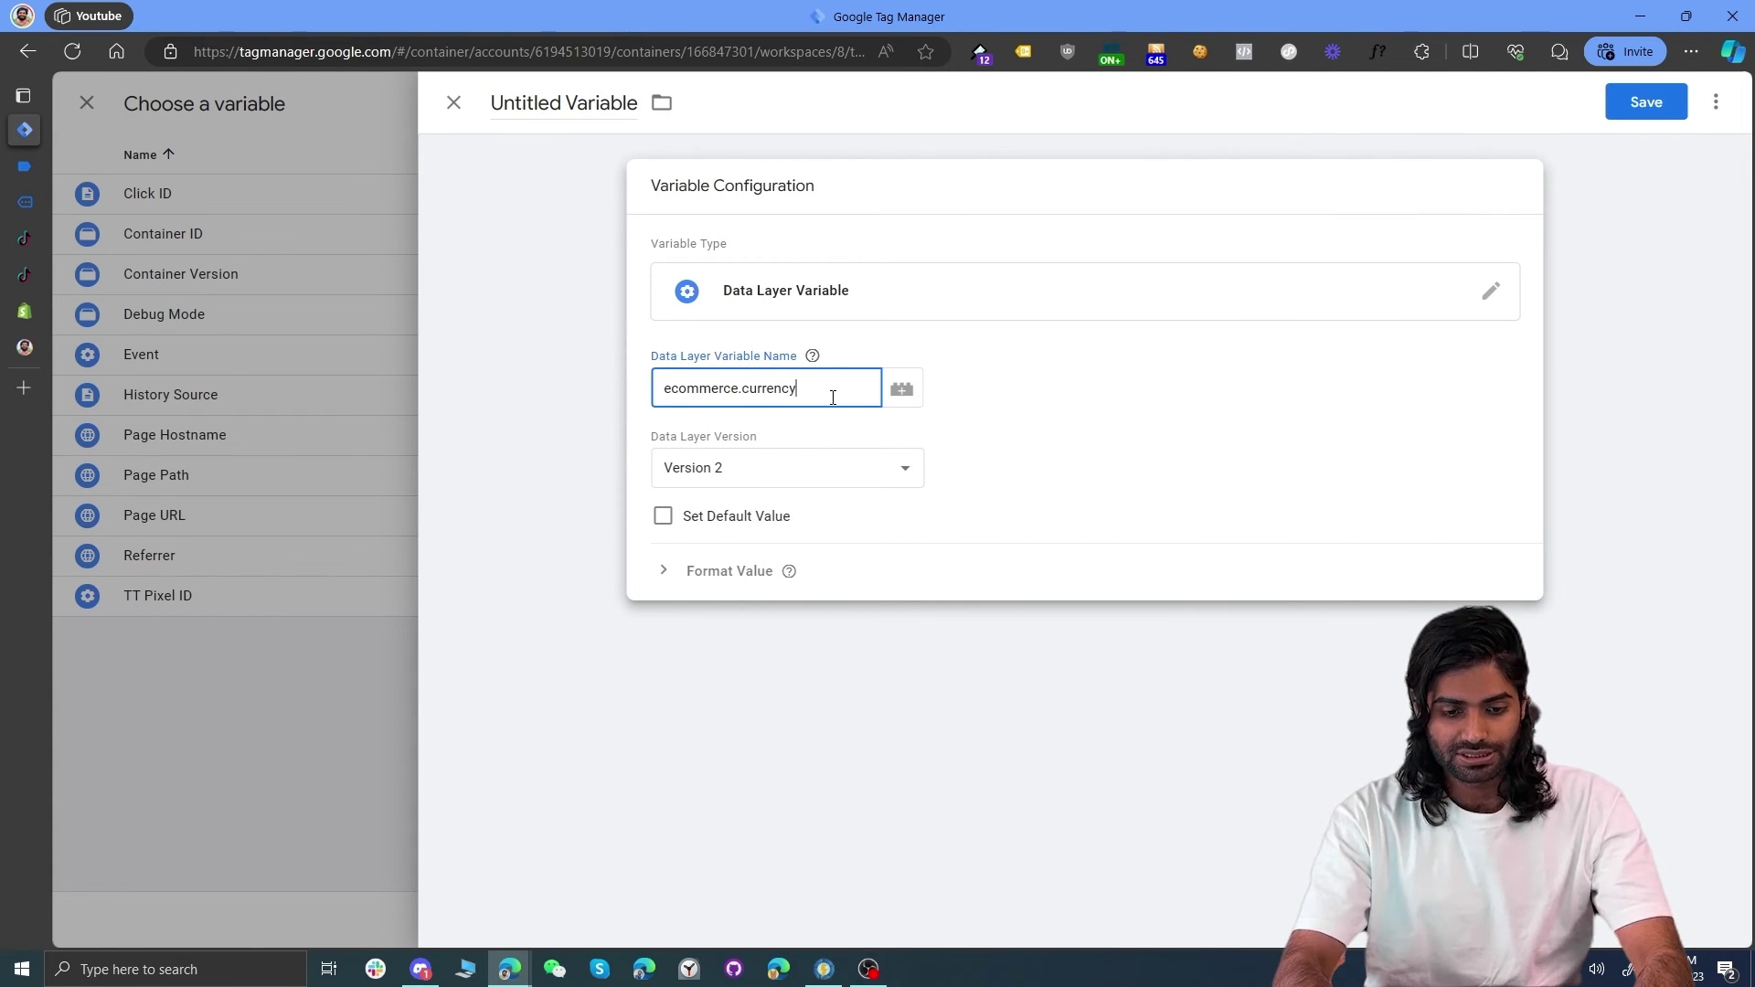
Step: Title the variable 'DLV ecommerce.currency' for the tag's Currency field
key(ctrl+a)
key(ctrl+c)
click(590, 103)
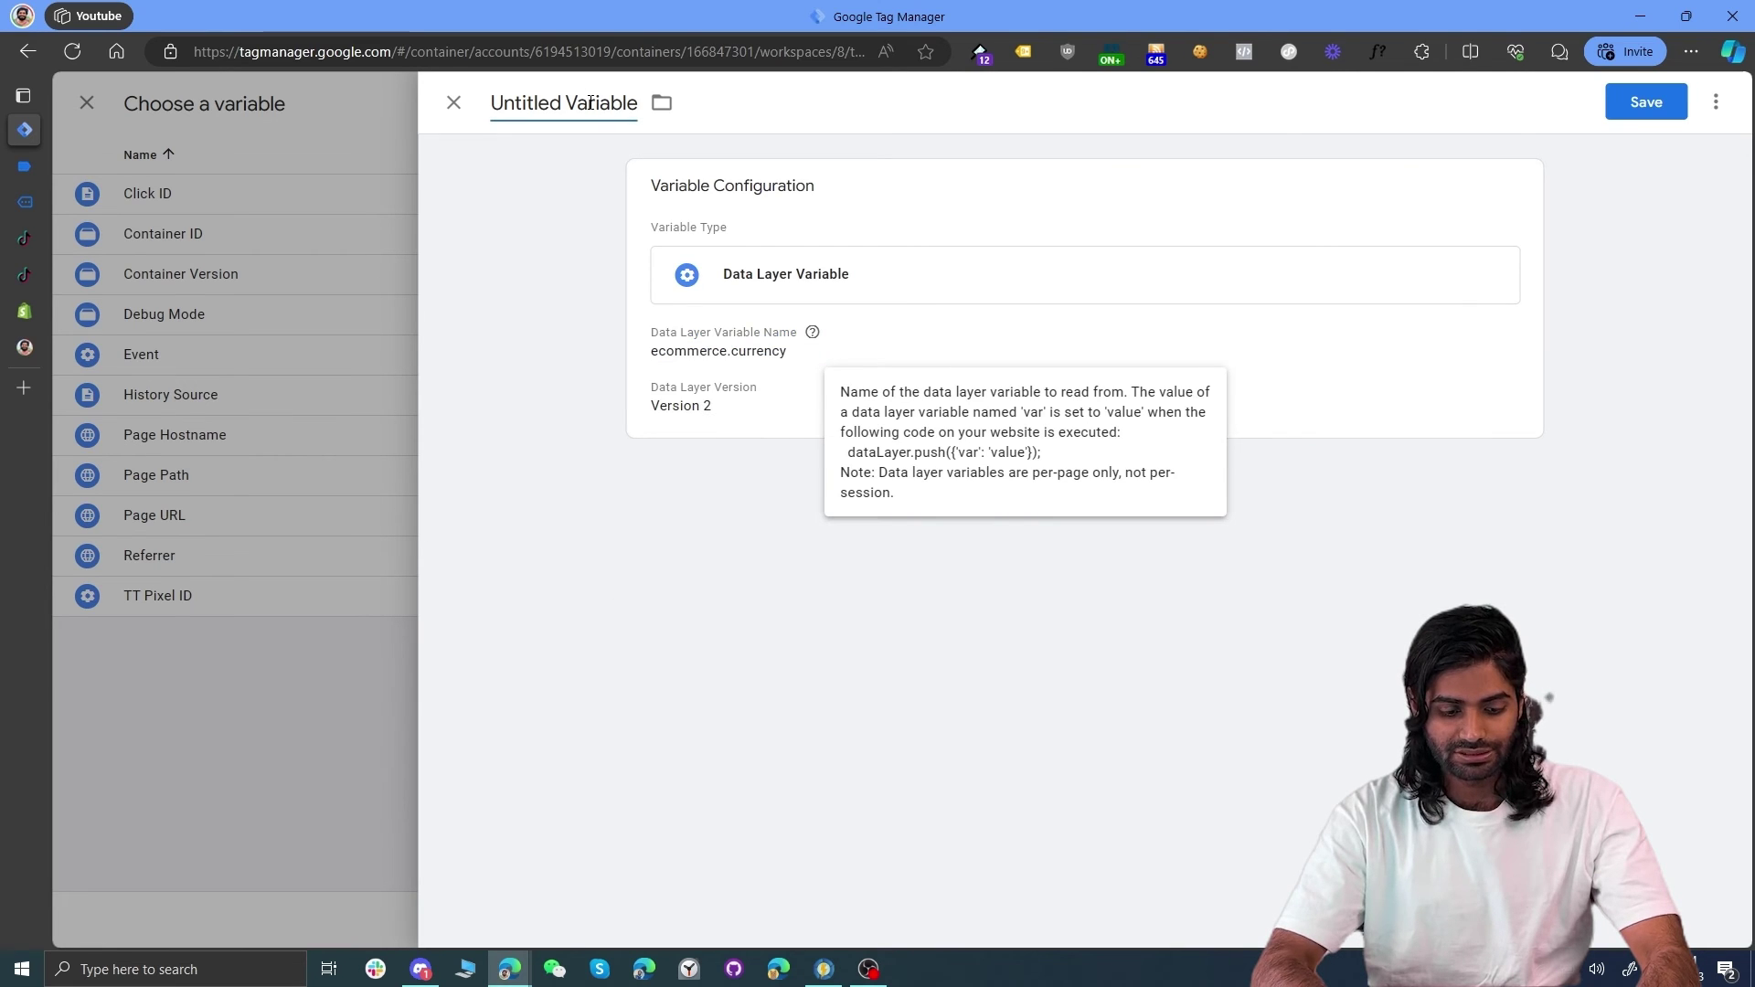
key(ctrl+a)
text(DLV)
key(ctrl+v)
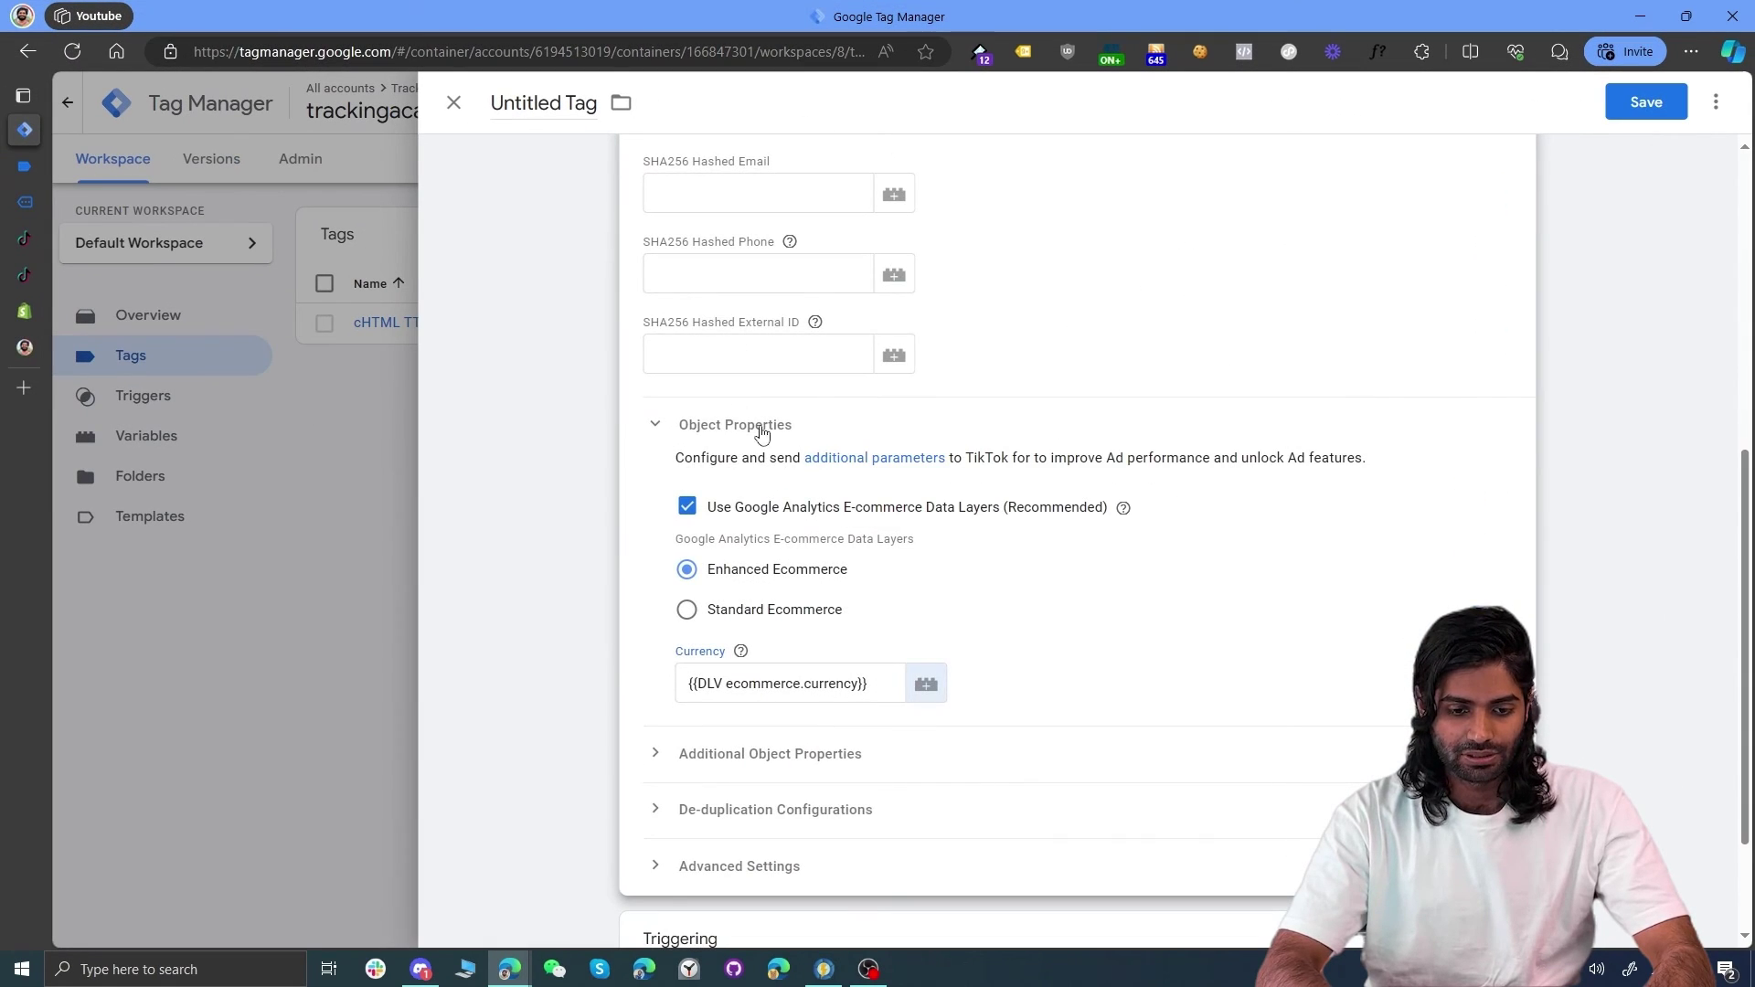
scroll(834, 455, up, 3)
scroll(834, 455, down, 4)
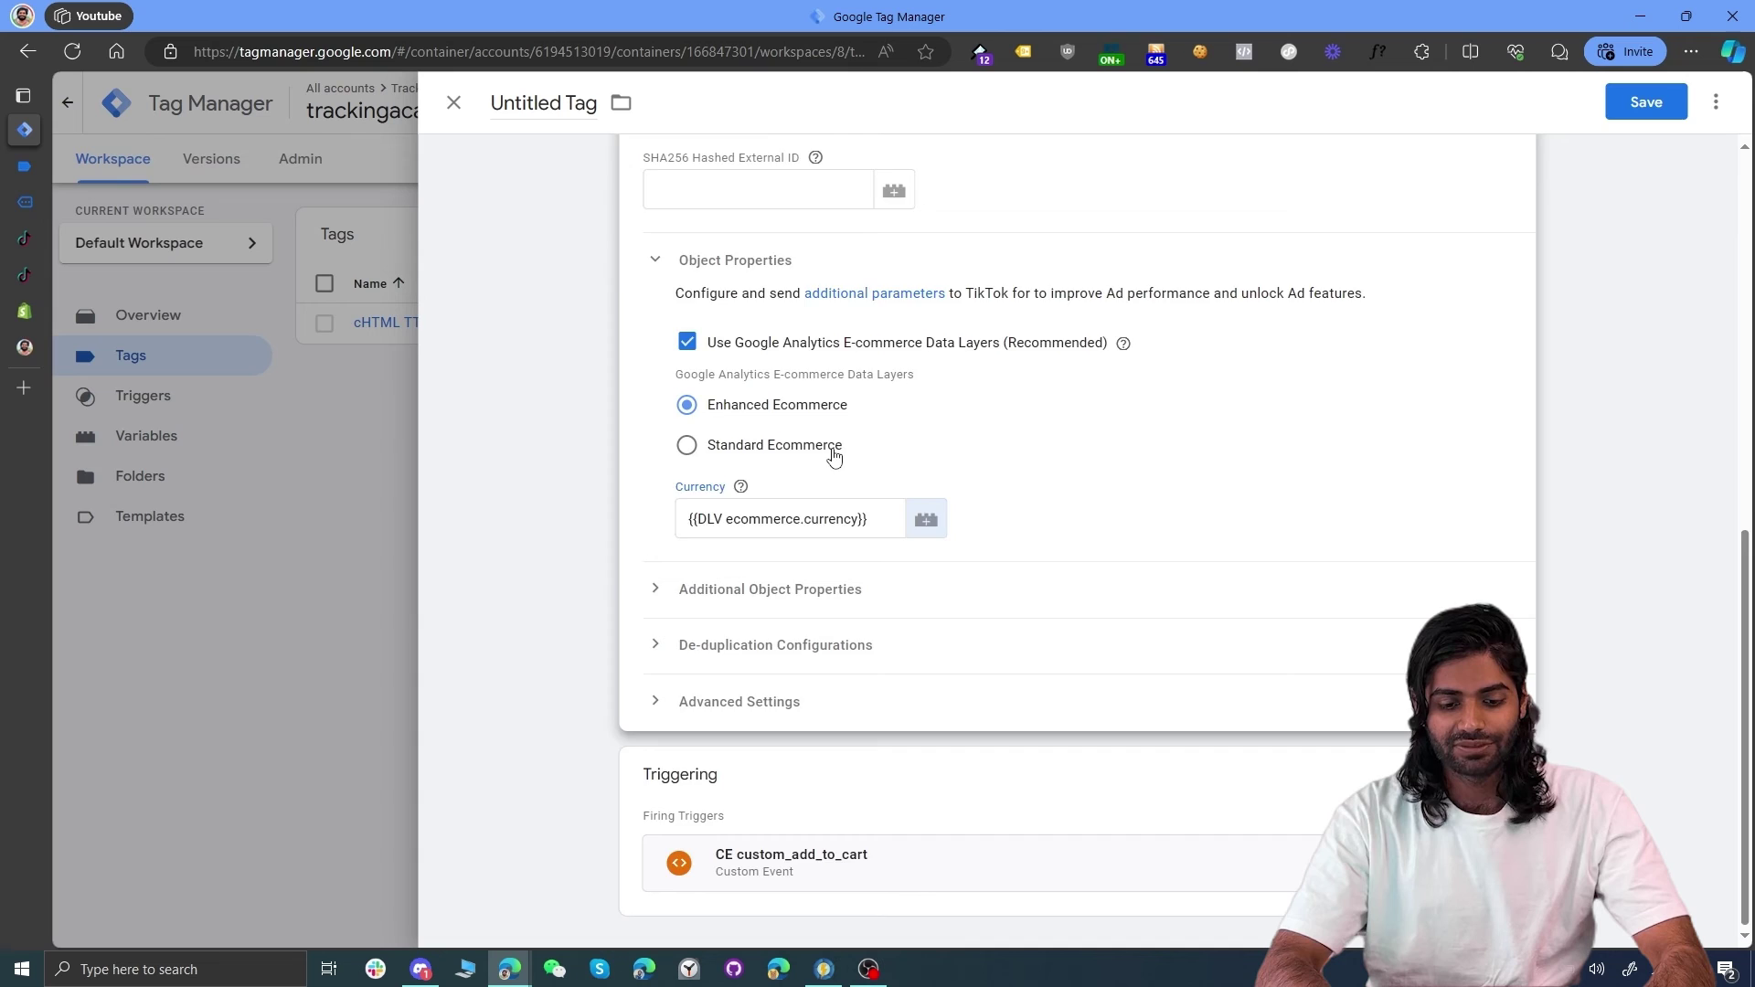
scroll(834, 455, up, 8)
Step: Rename the untitled TikTok tag to 'TT EEC AddToCart' and save it
click(535, 104)
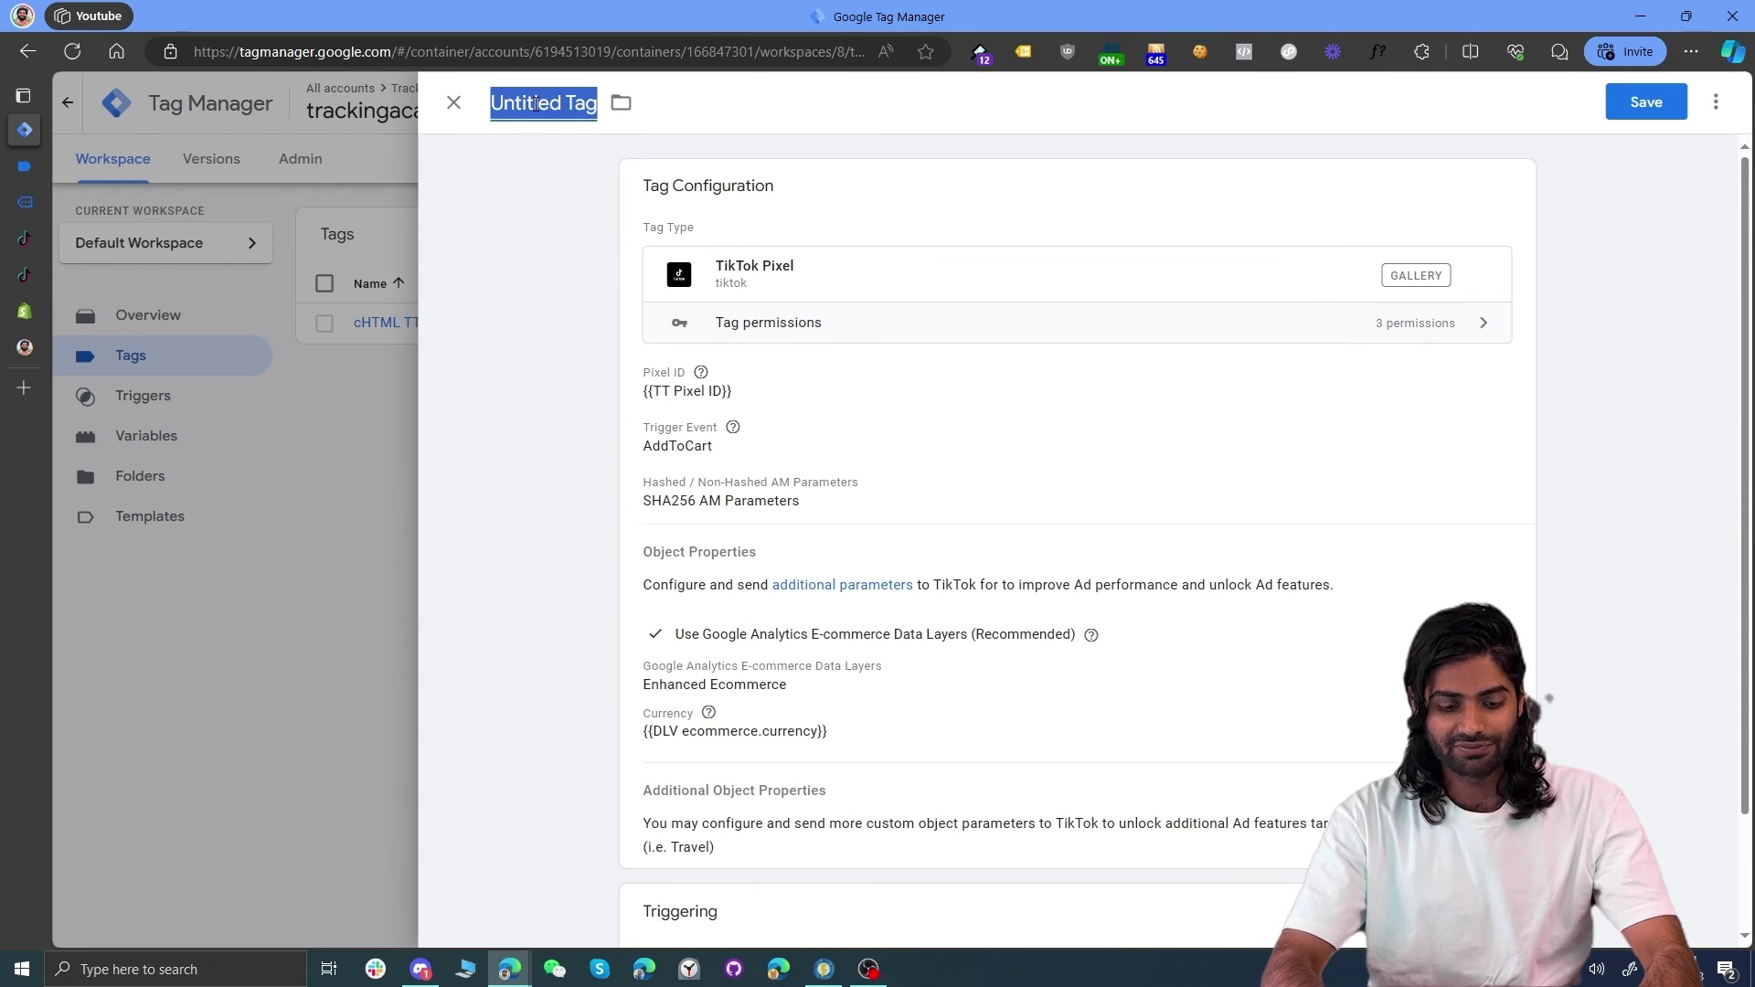
text(TT )
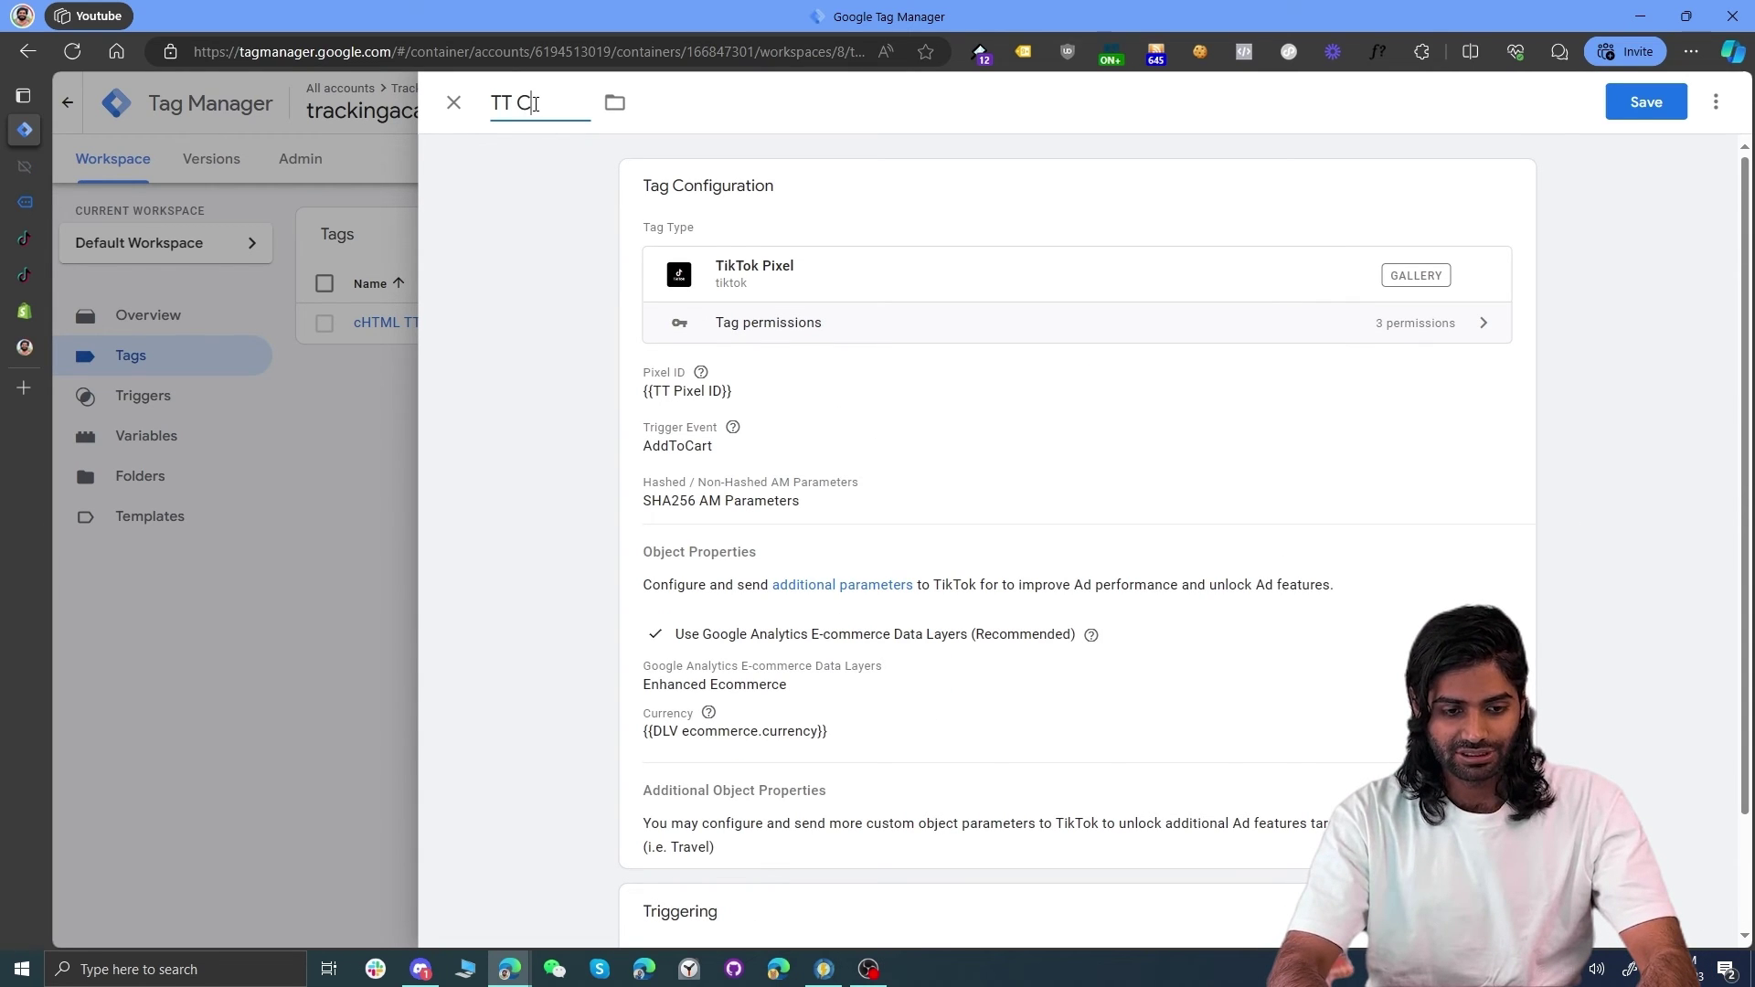
text(EEC AddToCart)
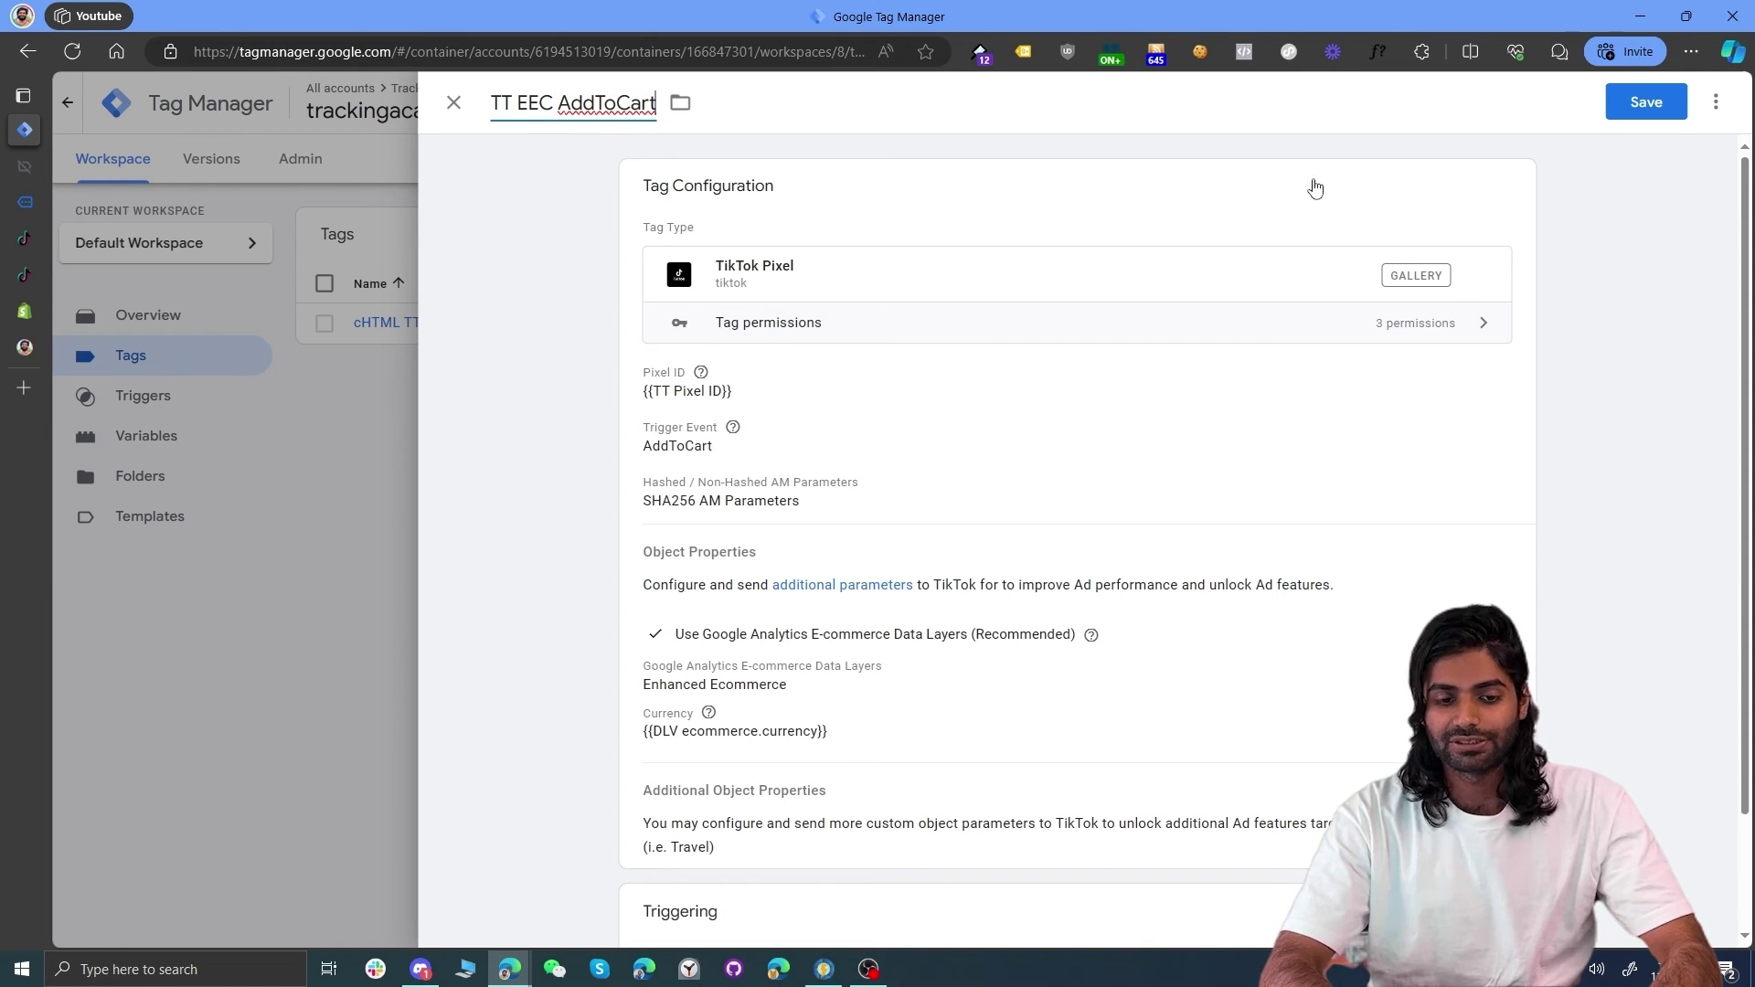
click(1641, 111)
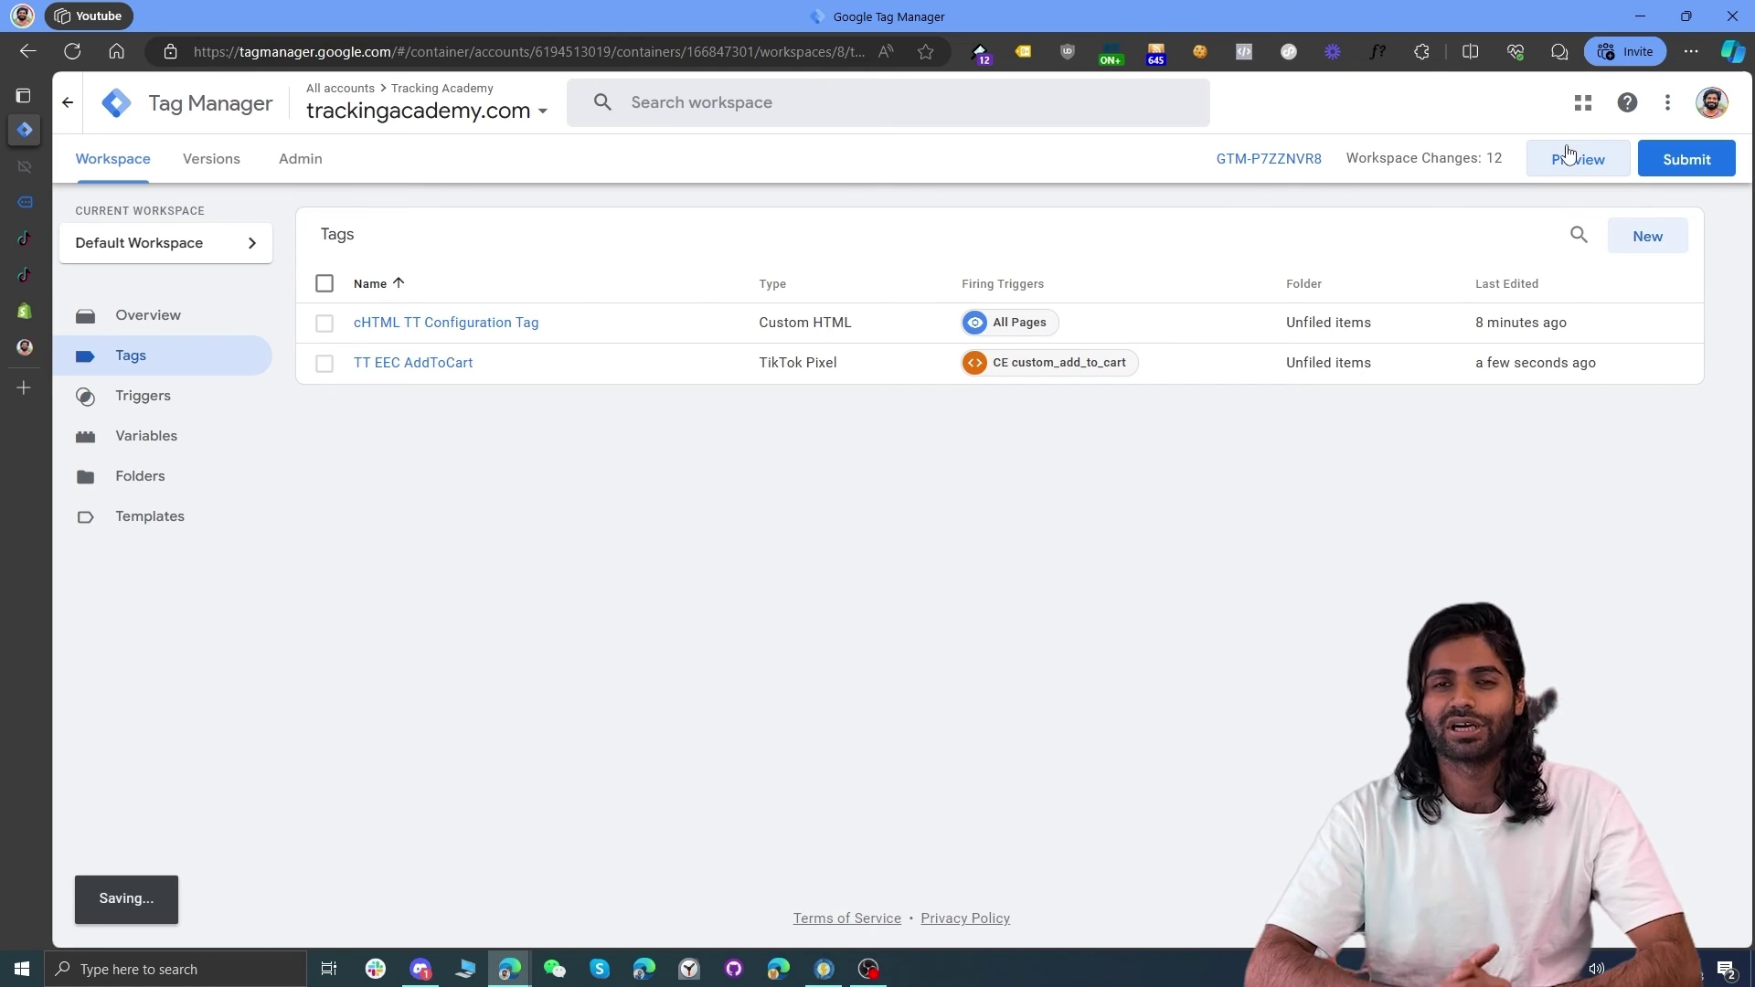
Step: Start Preview and add Product 002 Title to the cart on the store
click(1569, 156)
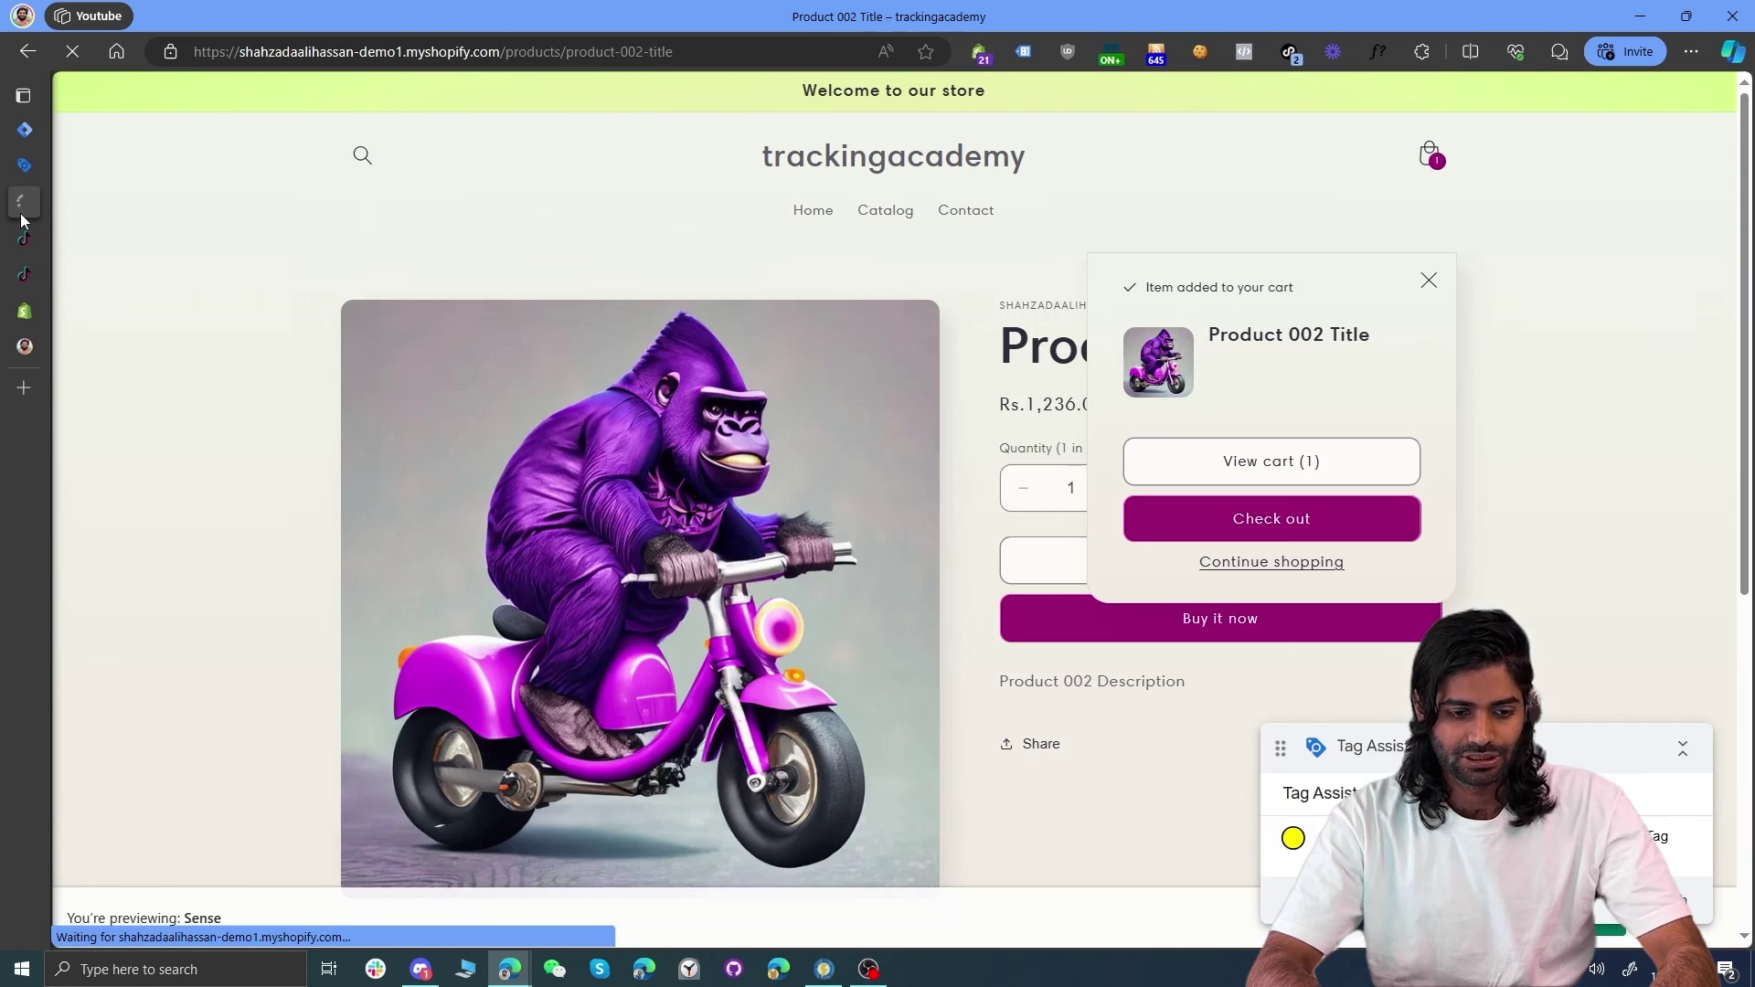
scroll(1024, 429, down, 10)
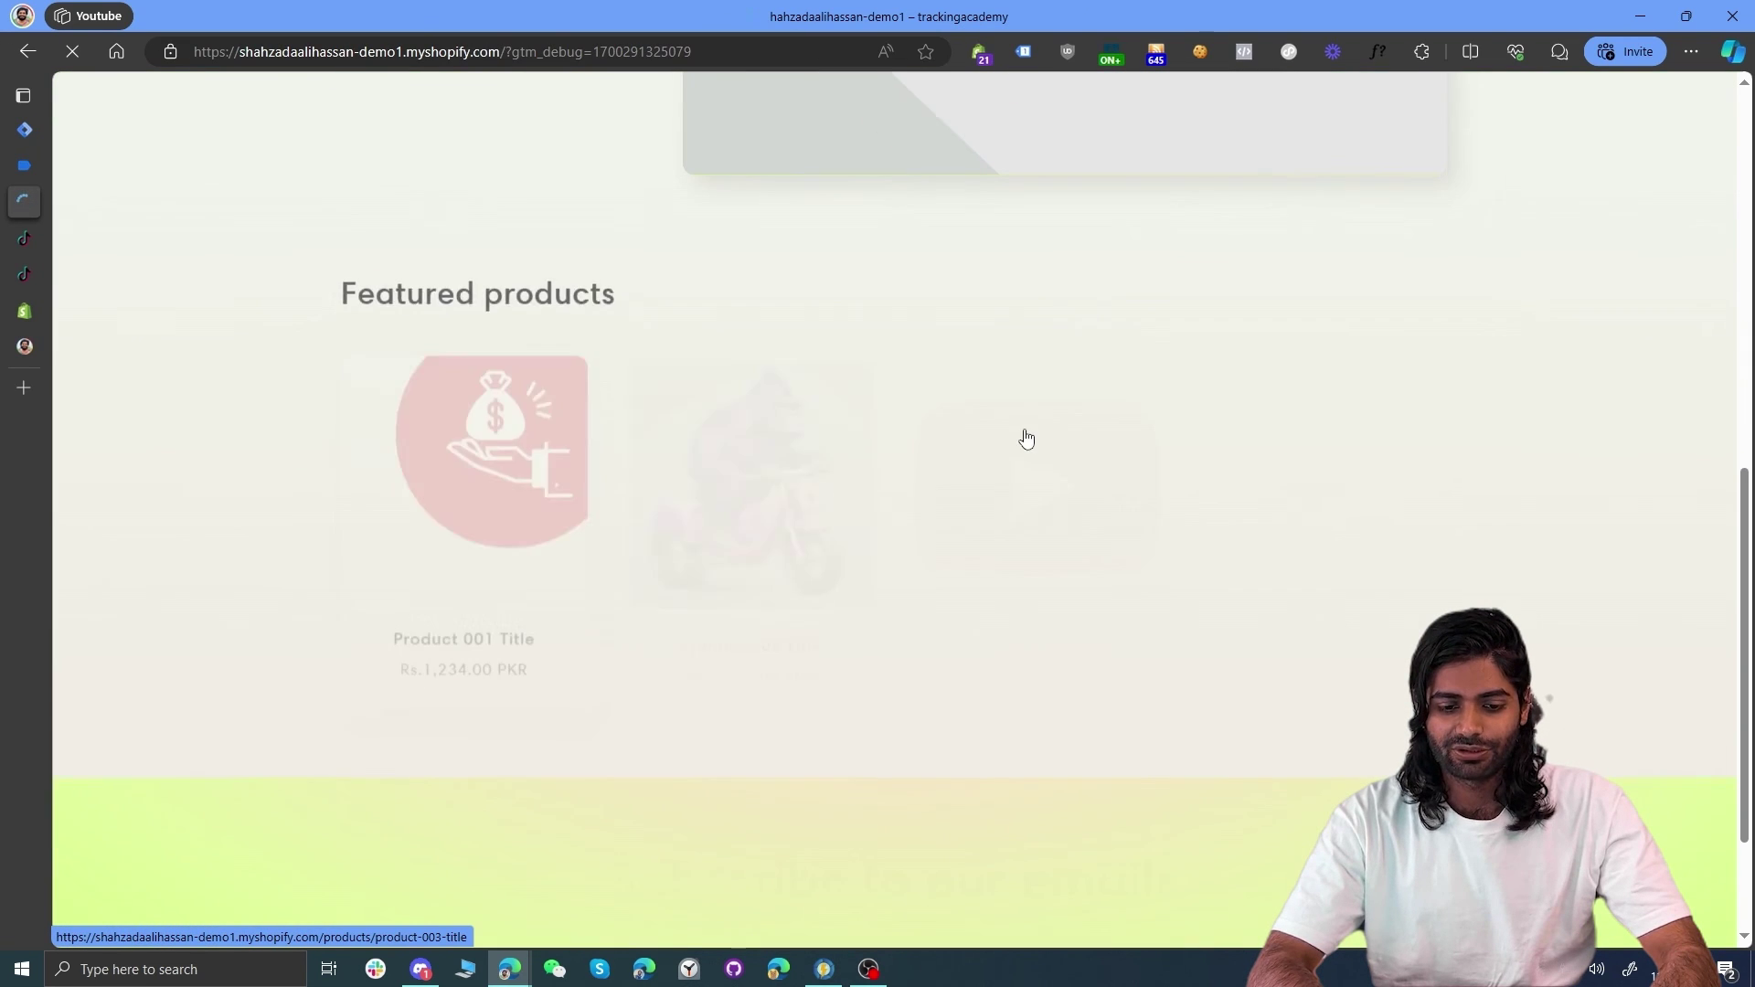
click(774, 427)
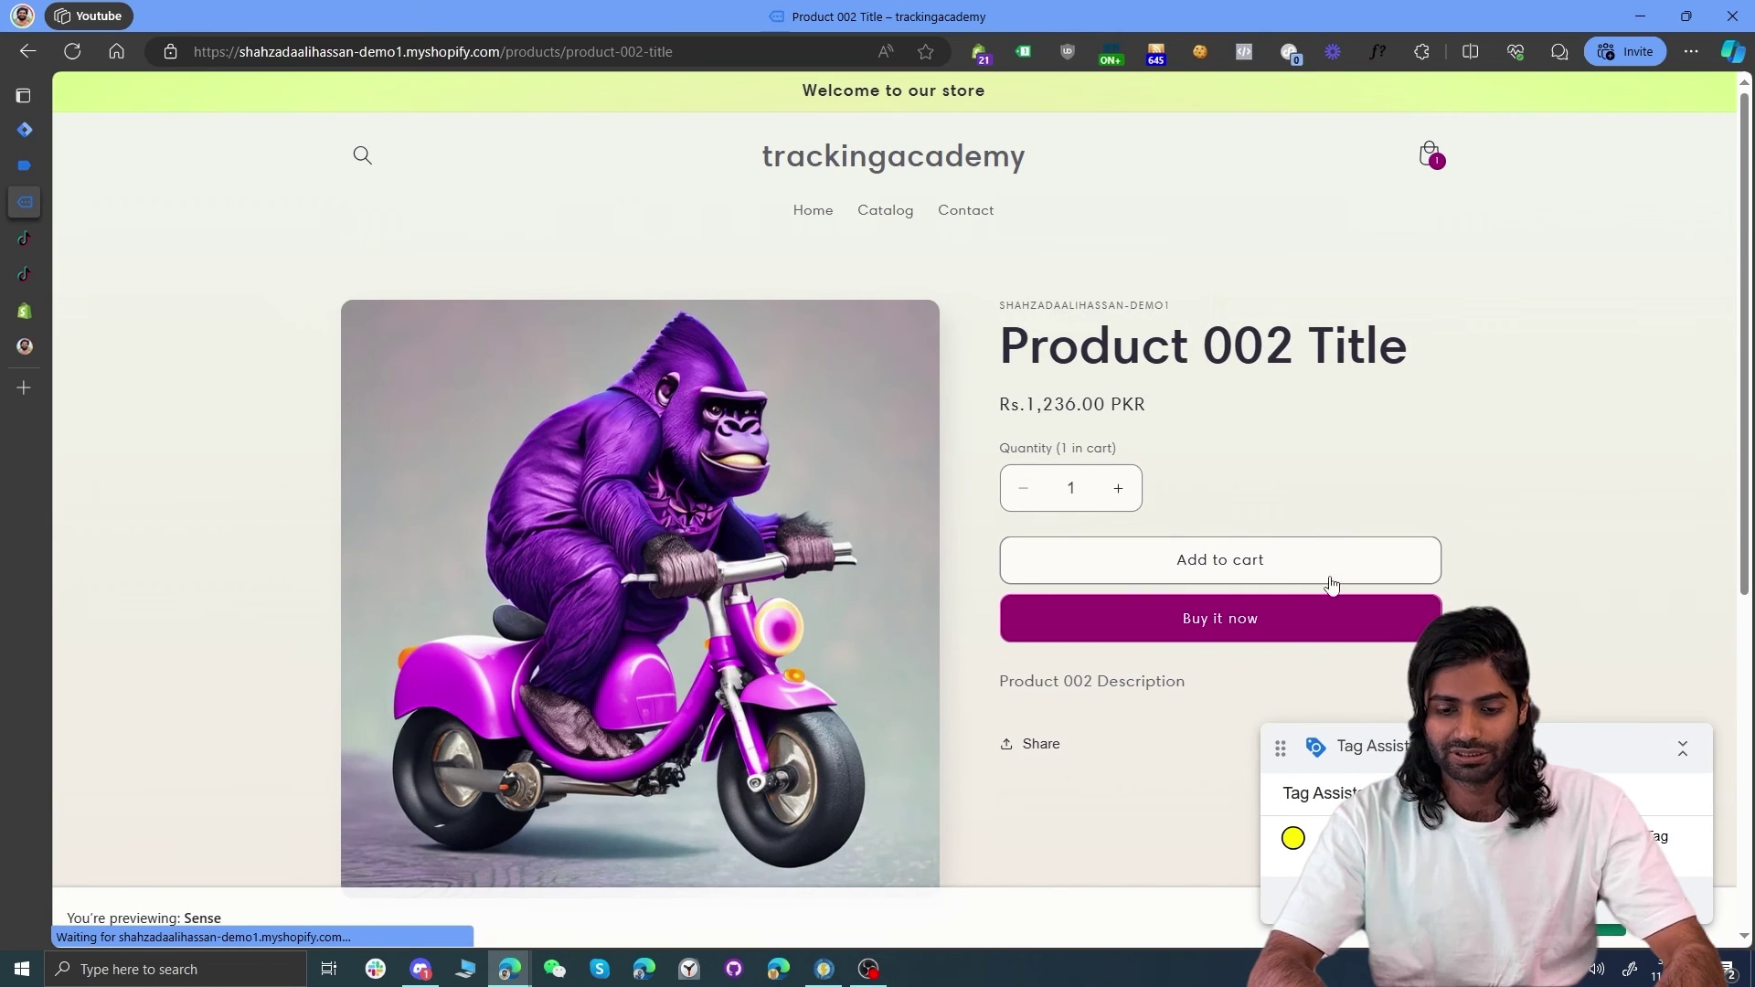
click(1280, 570)
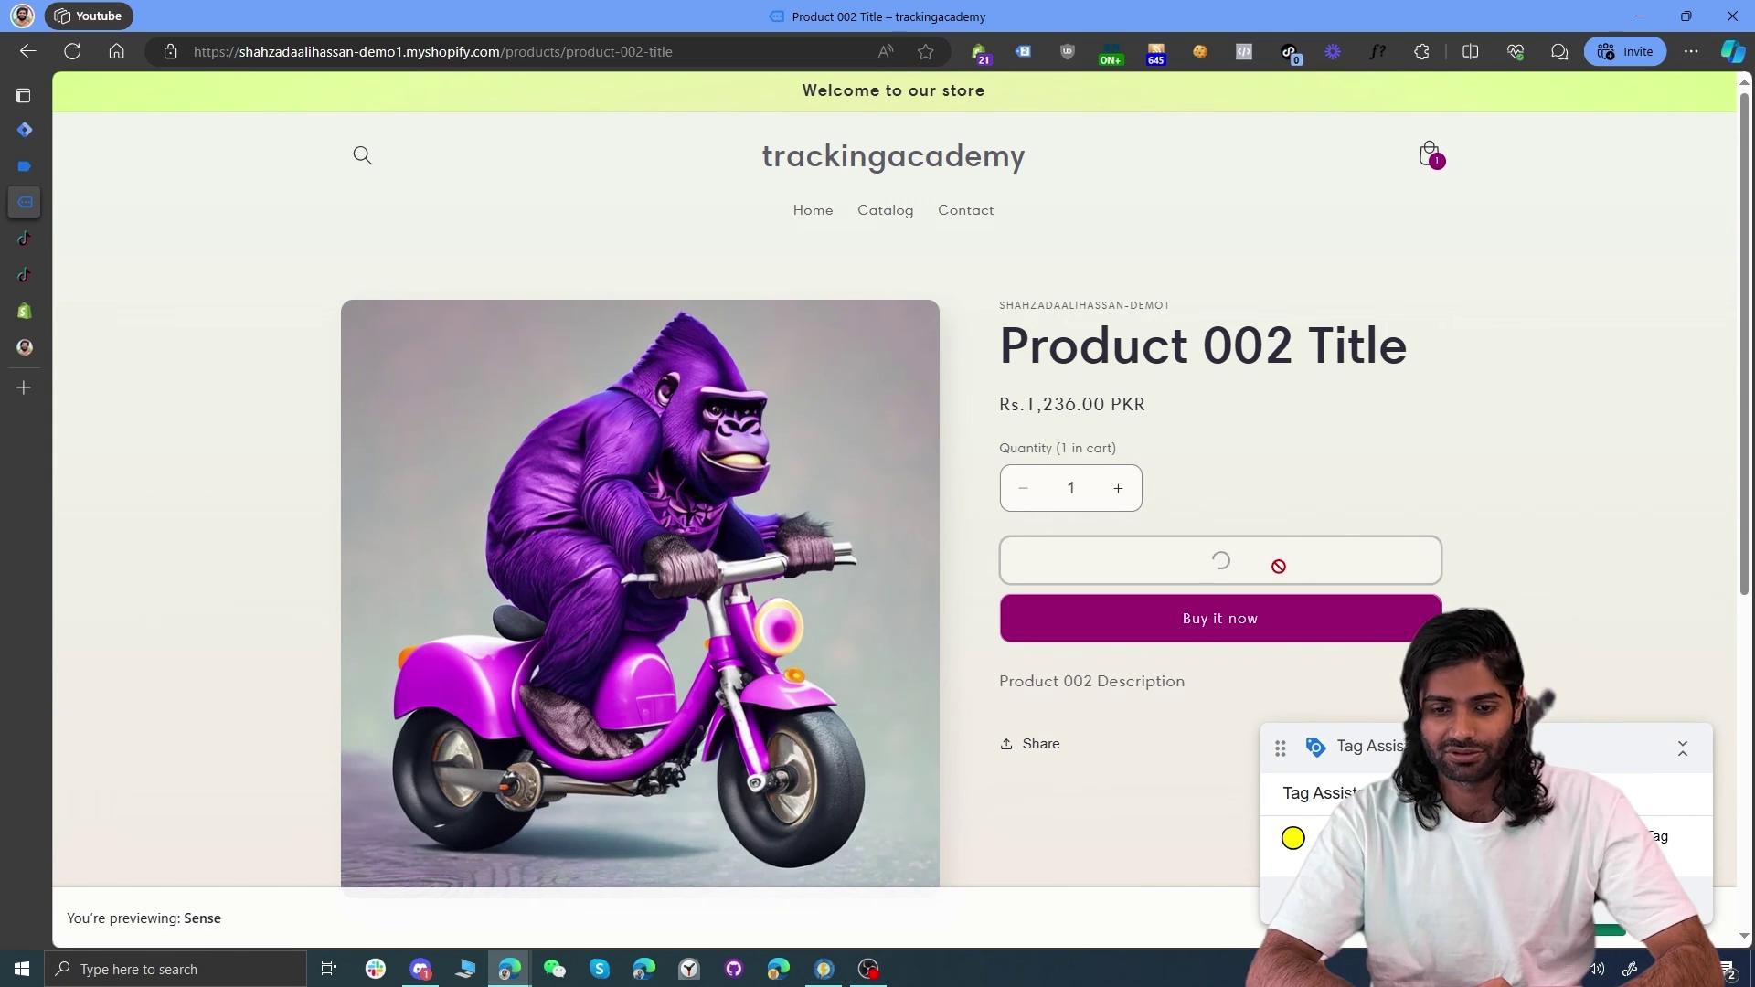
Step: Confirm in Tag Assistant that TT EEC AddToCart fired on the custom_add_to_cart event
click(31, 166)
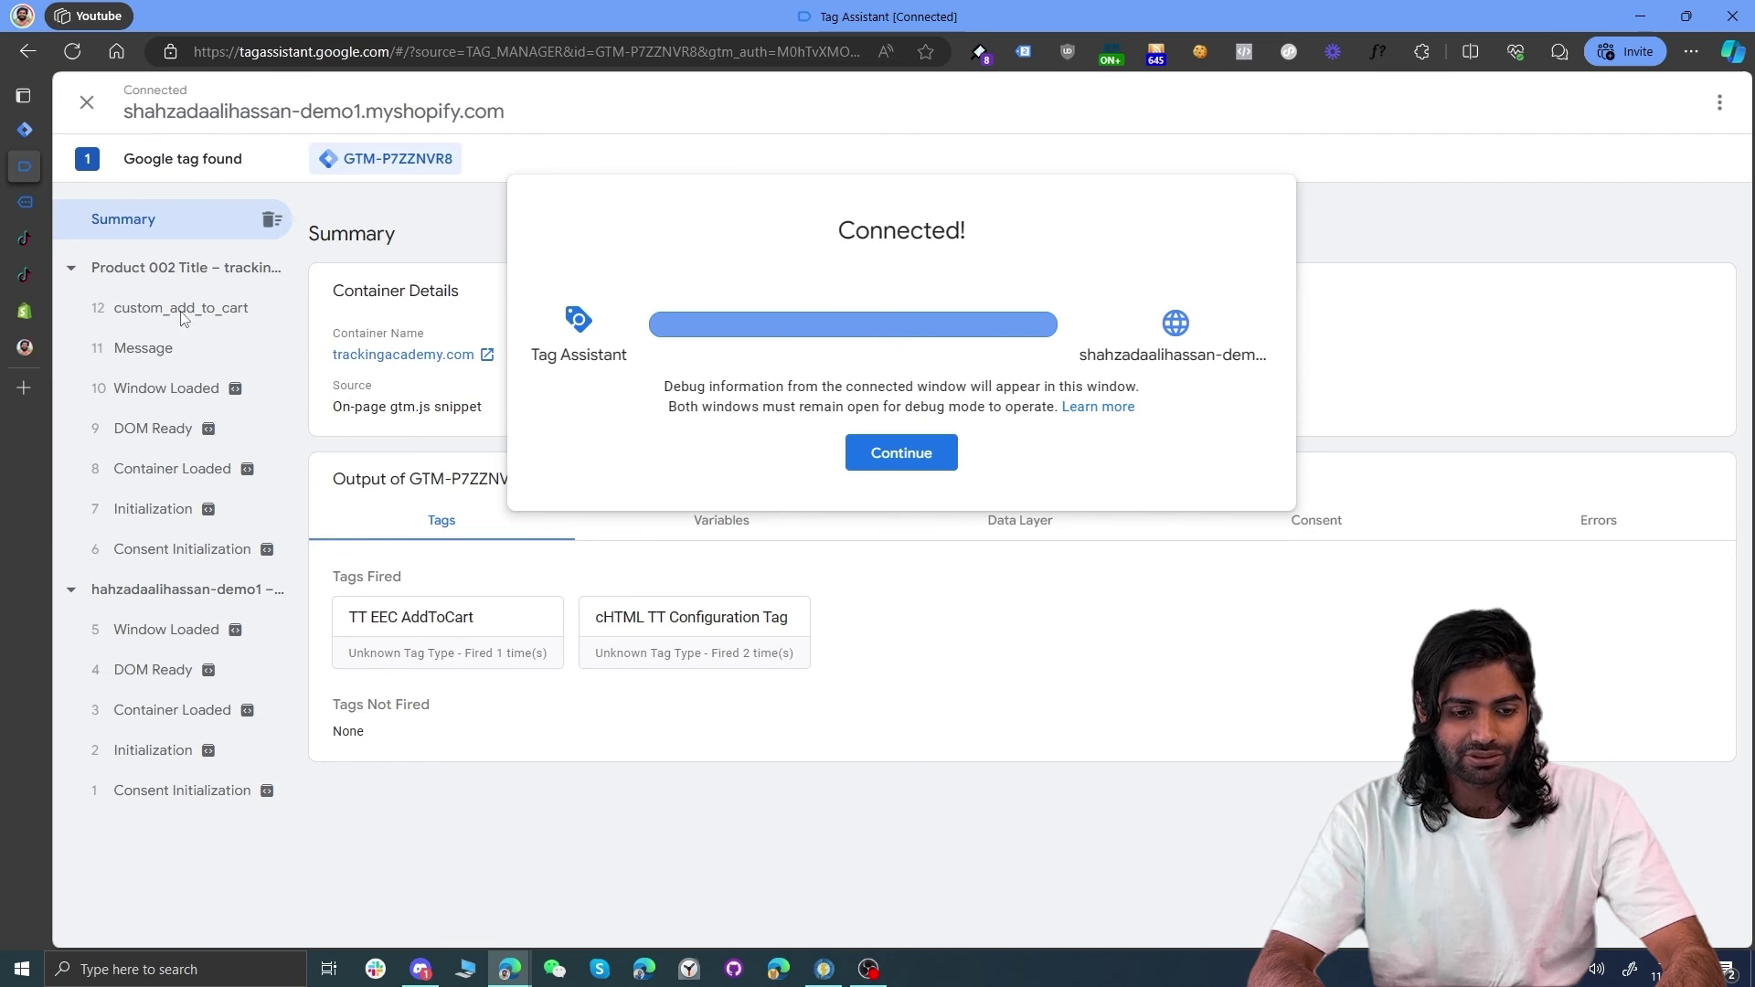
click(187, 339)
click(226, 310)
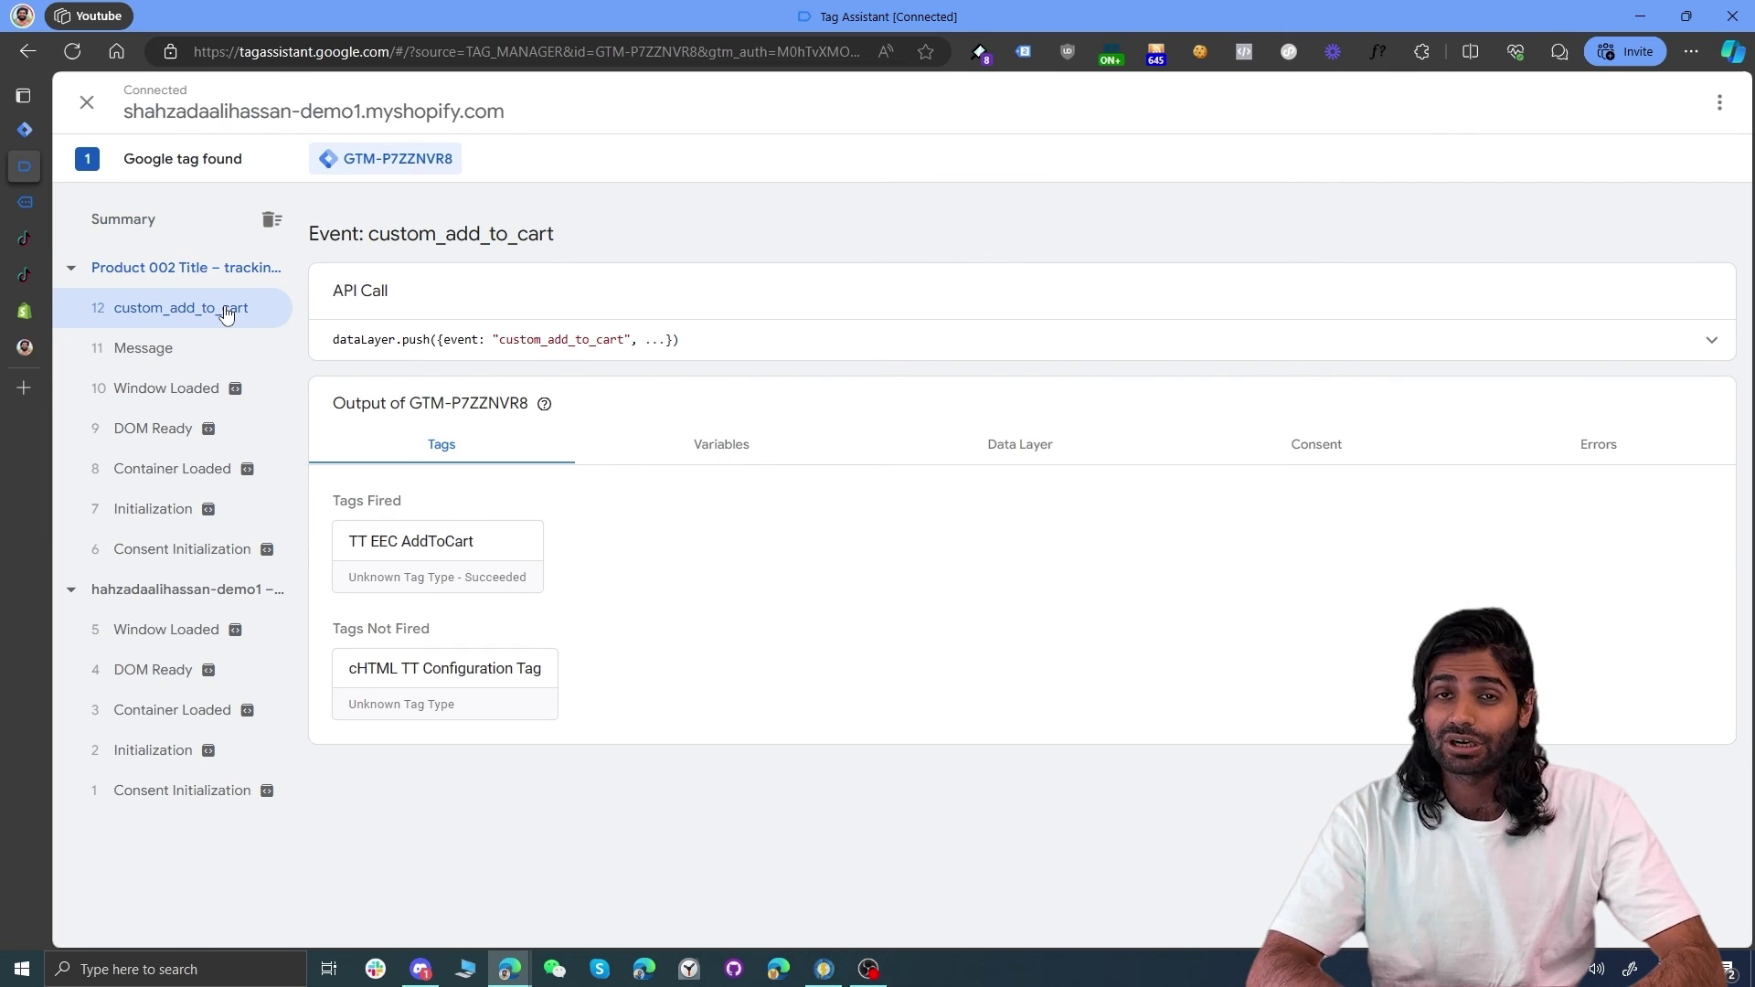
click(437, 544)
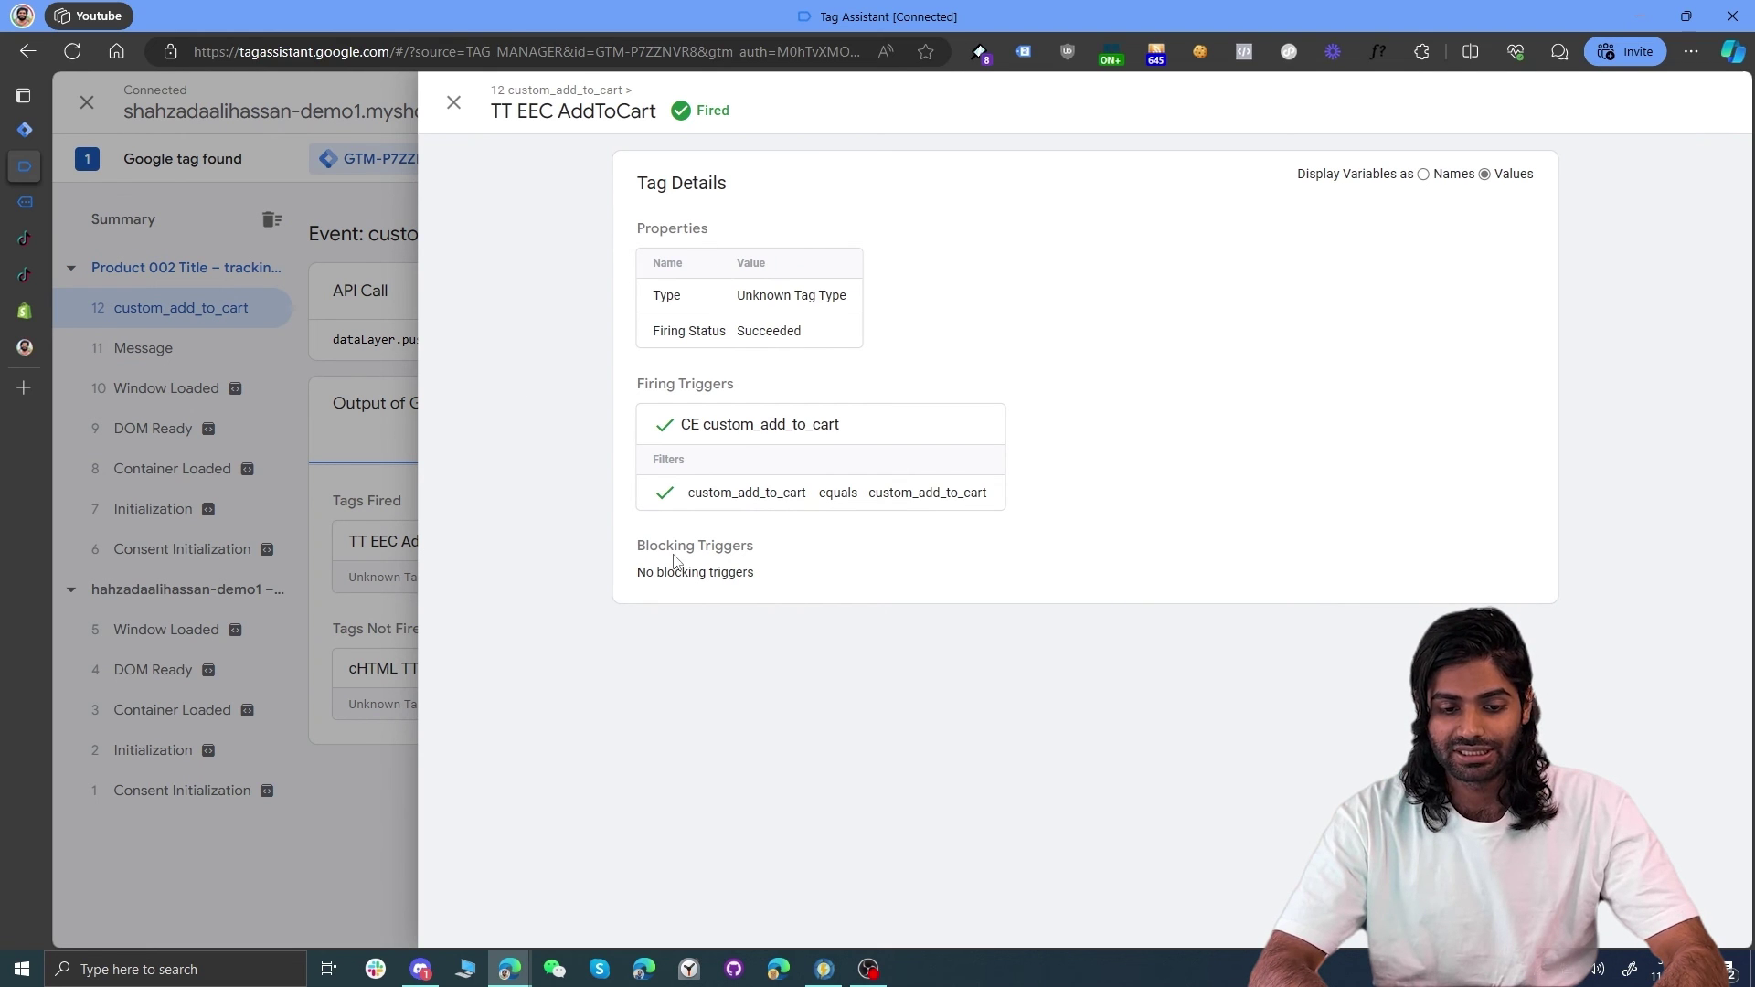
click(25, 203)
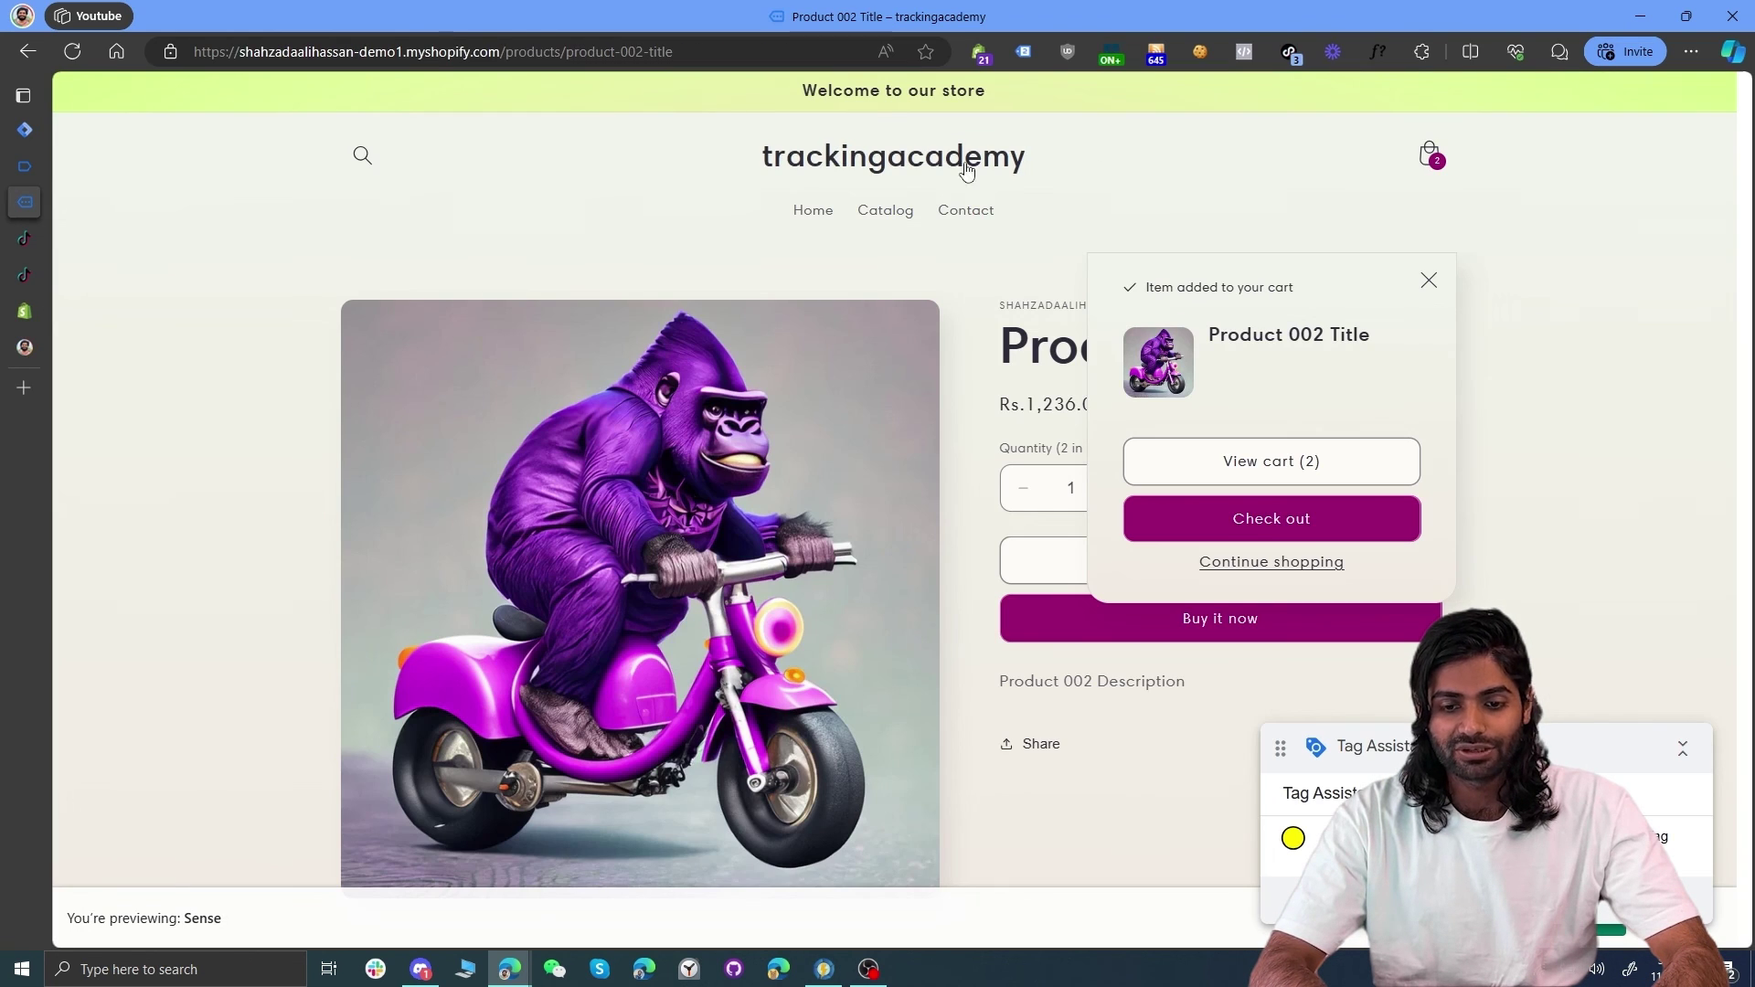
Step: In TikTok Pixel Helper, verify Add to Cart fired with PKR currency, value 1236 and product contents
click(1291, 52)
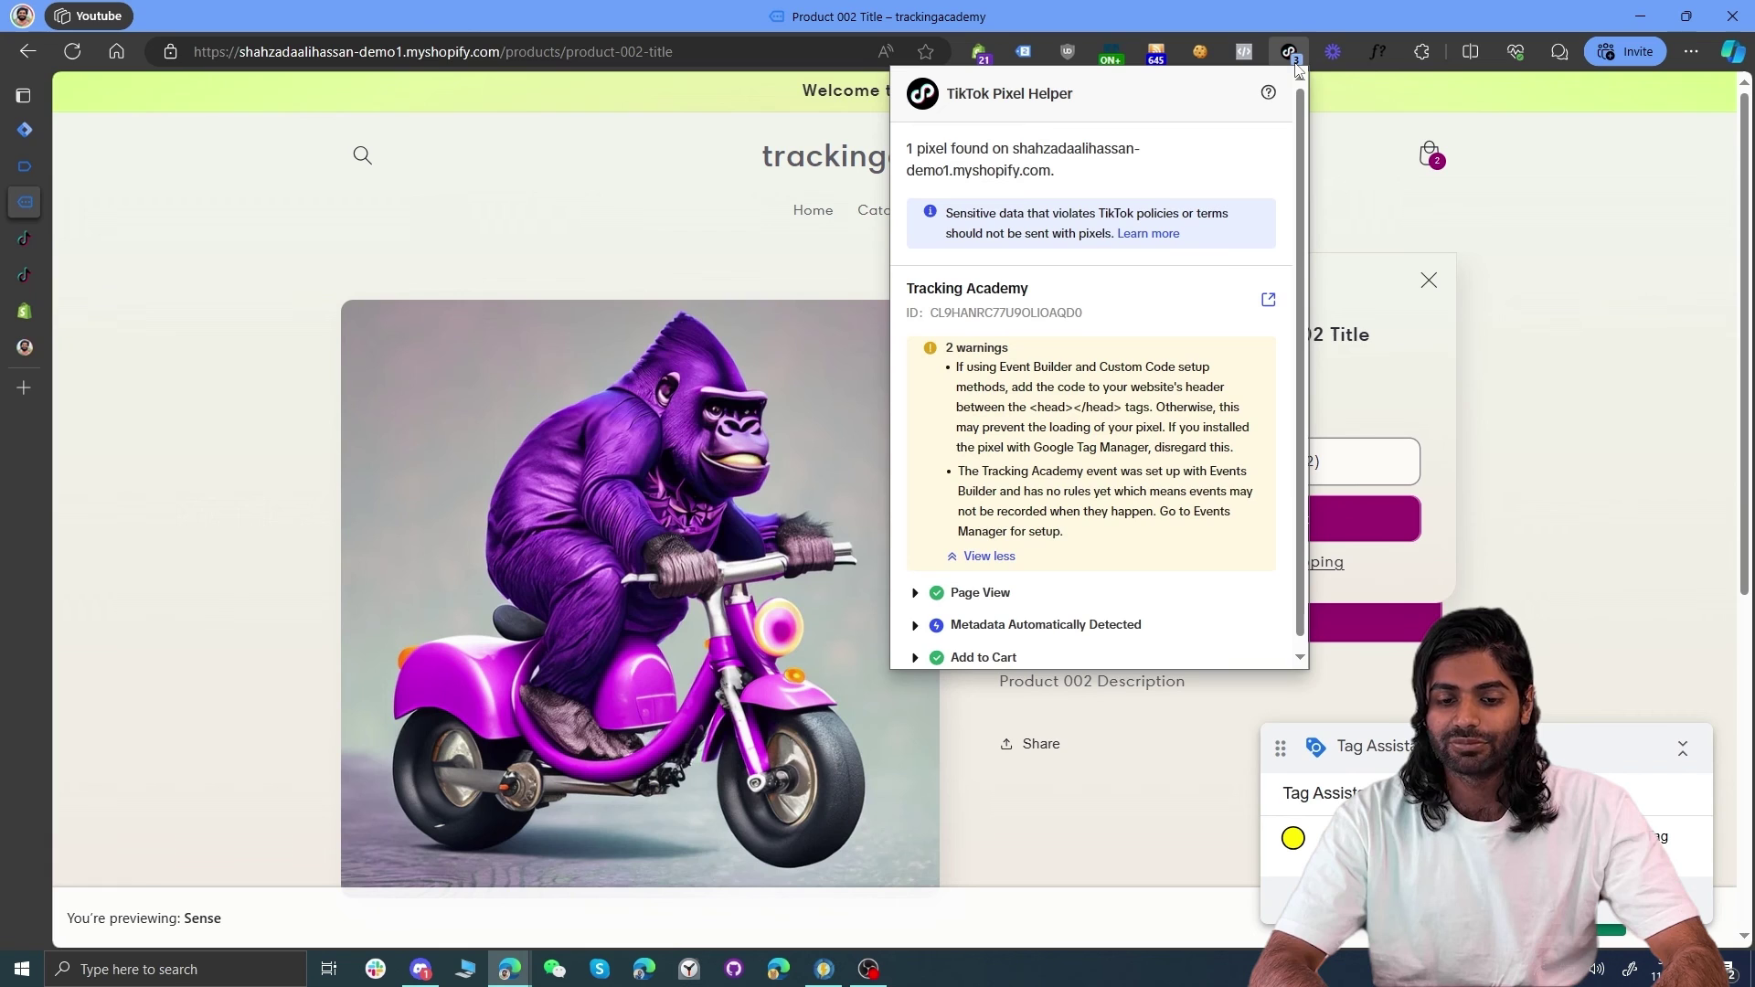
scroll(1075, 491, down, 1)
click(984, 648)
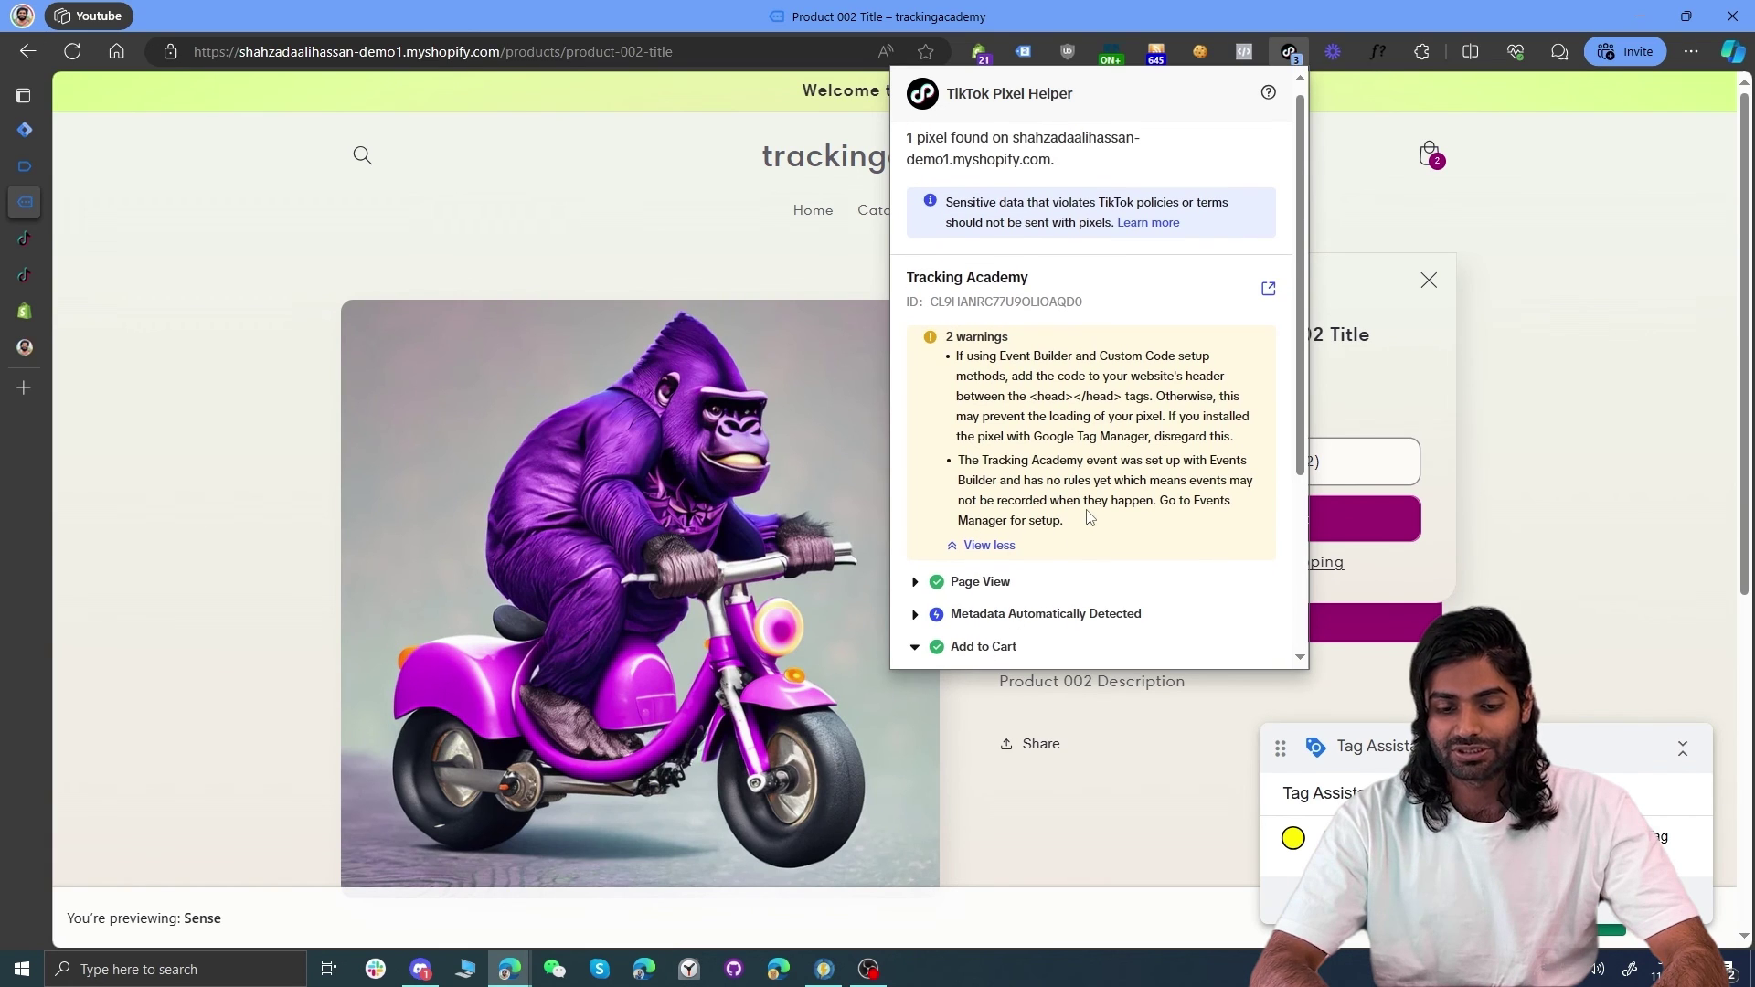
scroll(1088, 512, down, 4)
scroll(1089, 518, up, 1)
click(990, 643)
scroll(992, 640, down, 2)
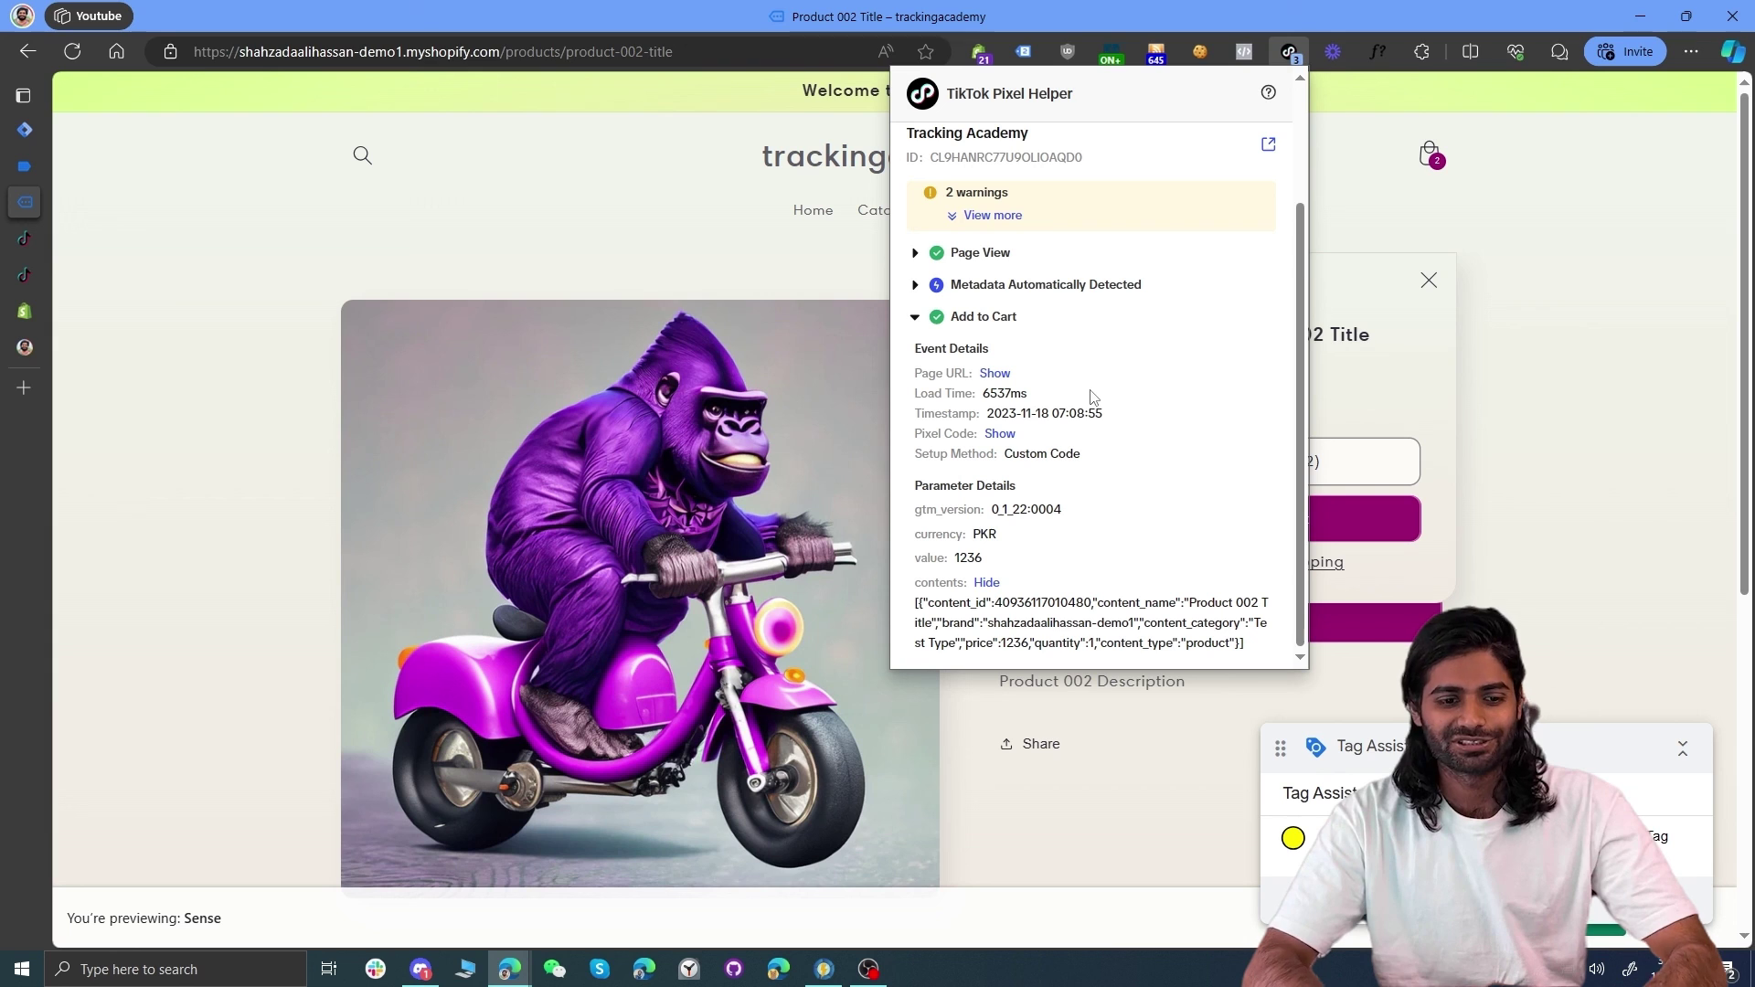
click(25, 129)
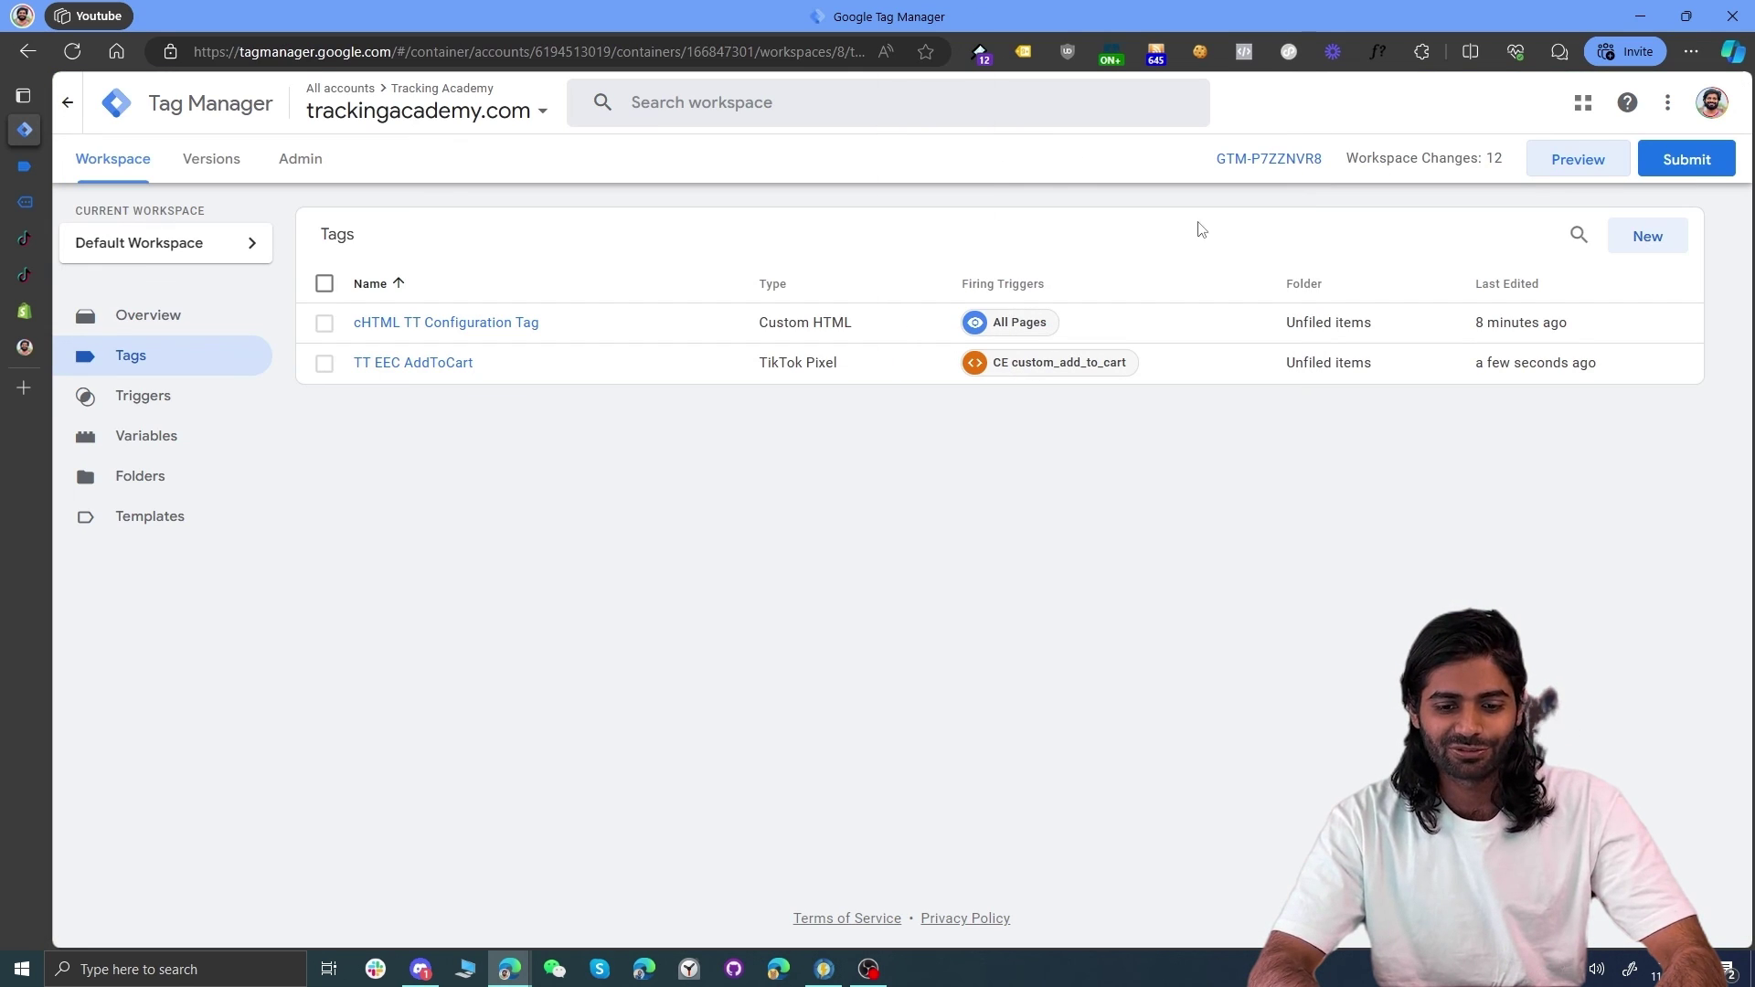
Step: Open Submit Changes and begin a version name with the author's name and 'TT AddT'
click(1682, 161)
click(859, 339)
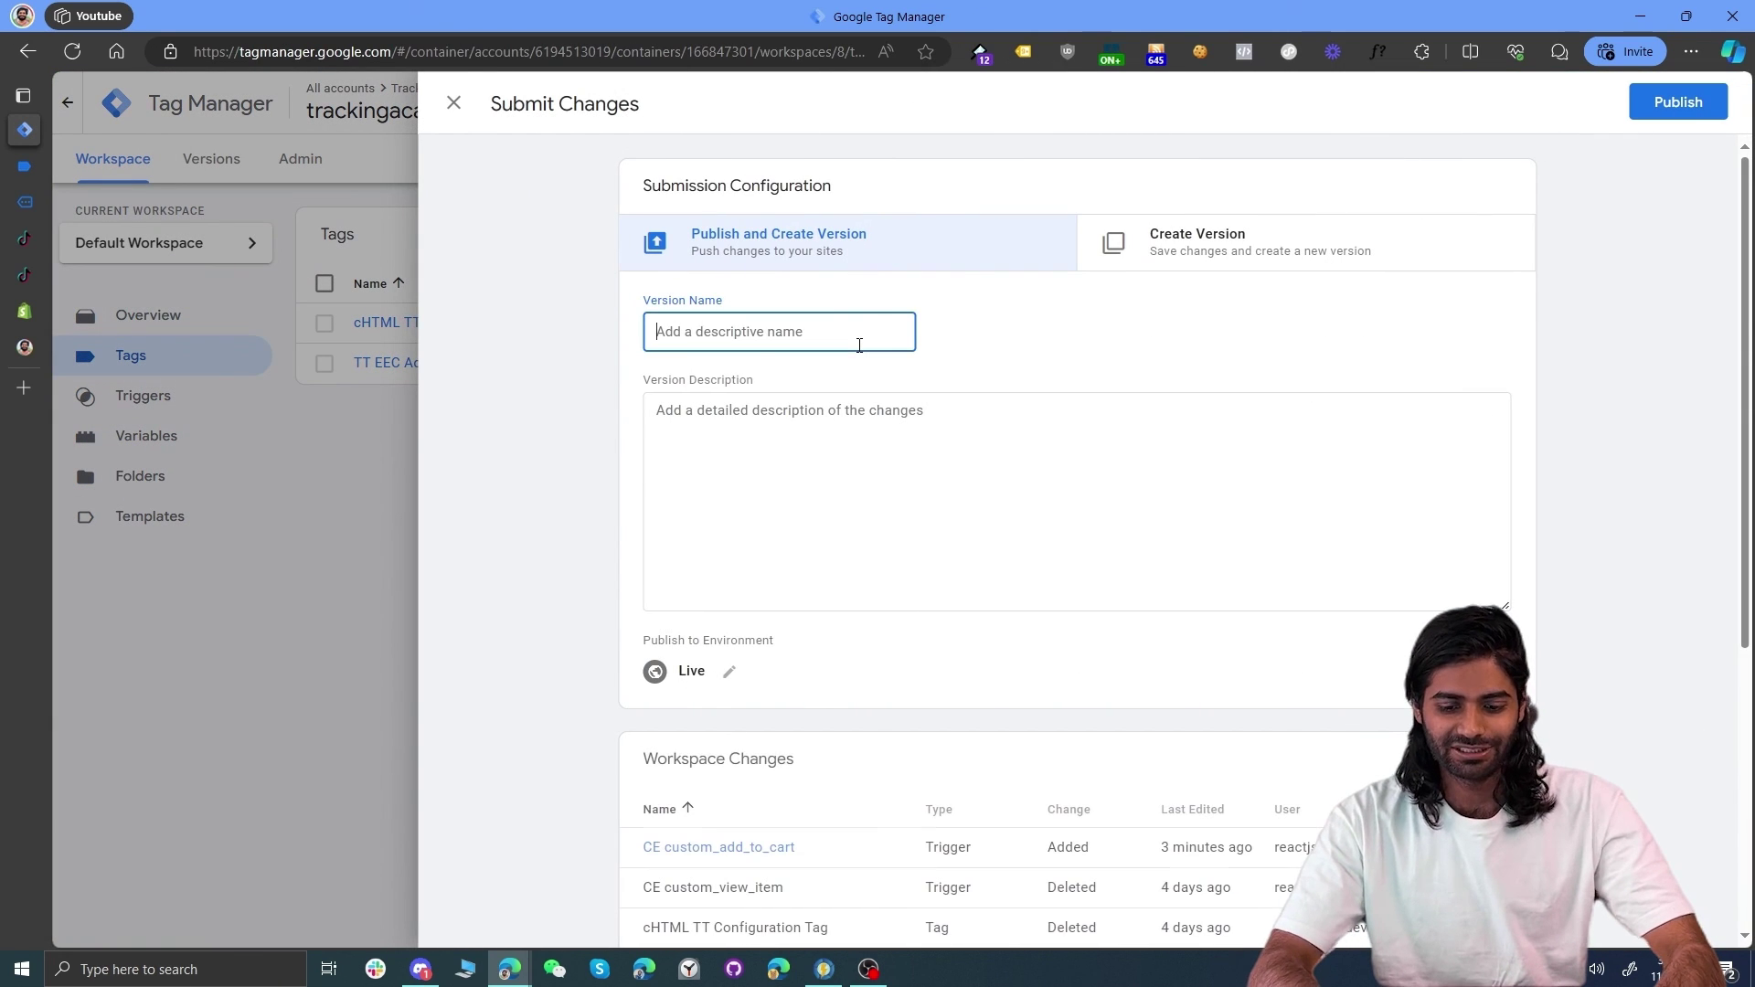
text(0Sh)
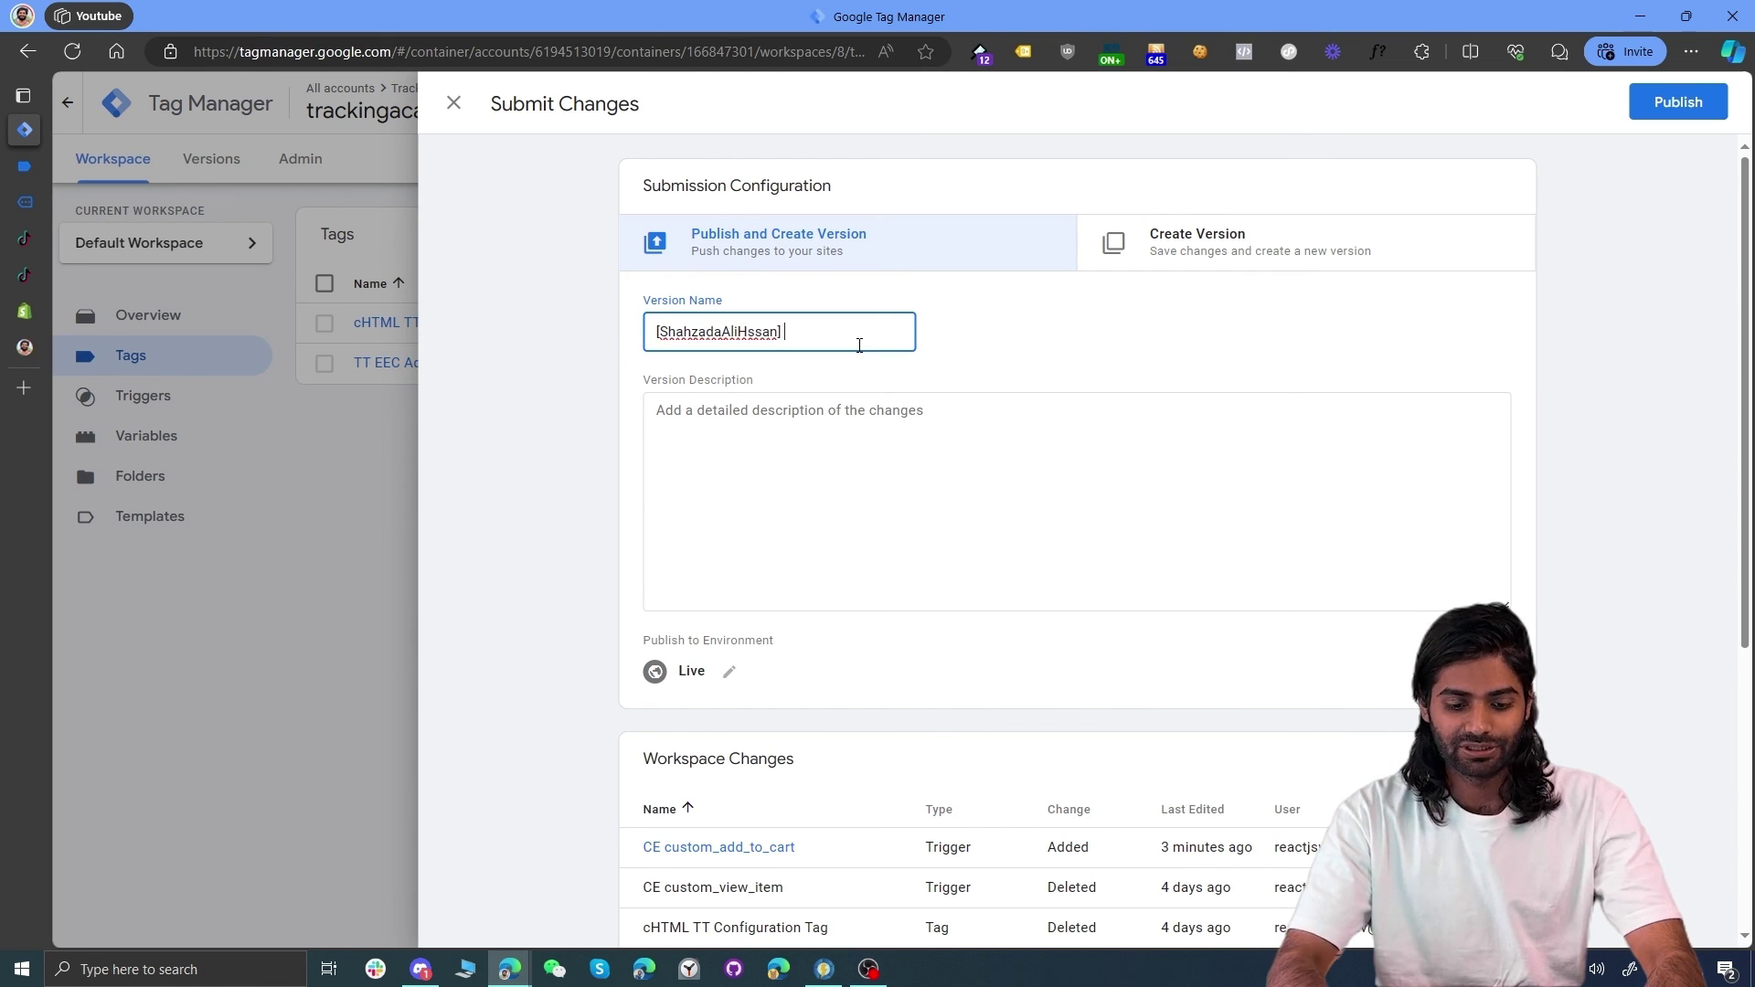
text(ahzadaAliHssan] TT AddT)
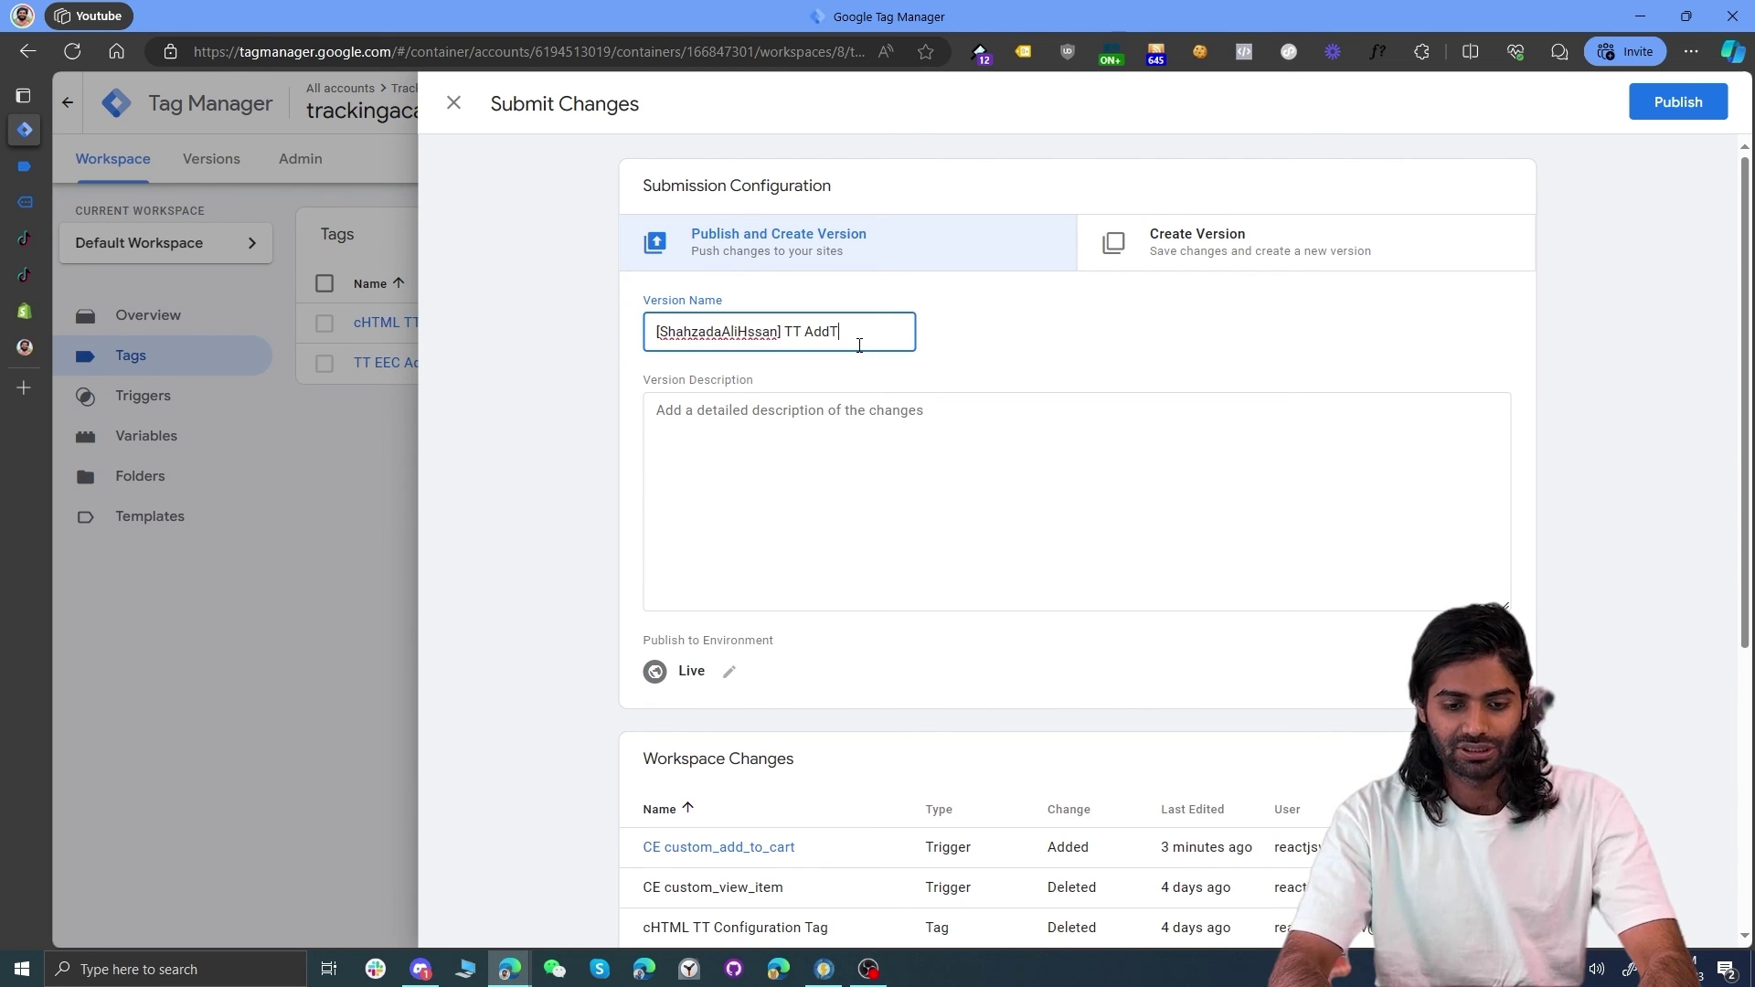